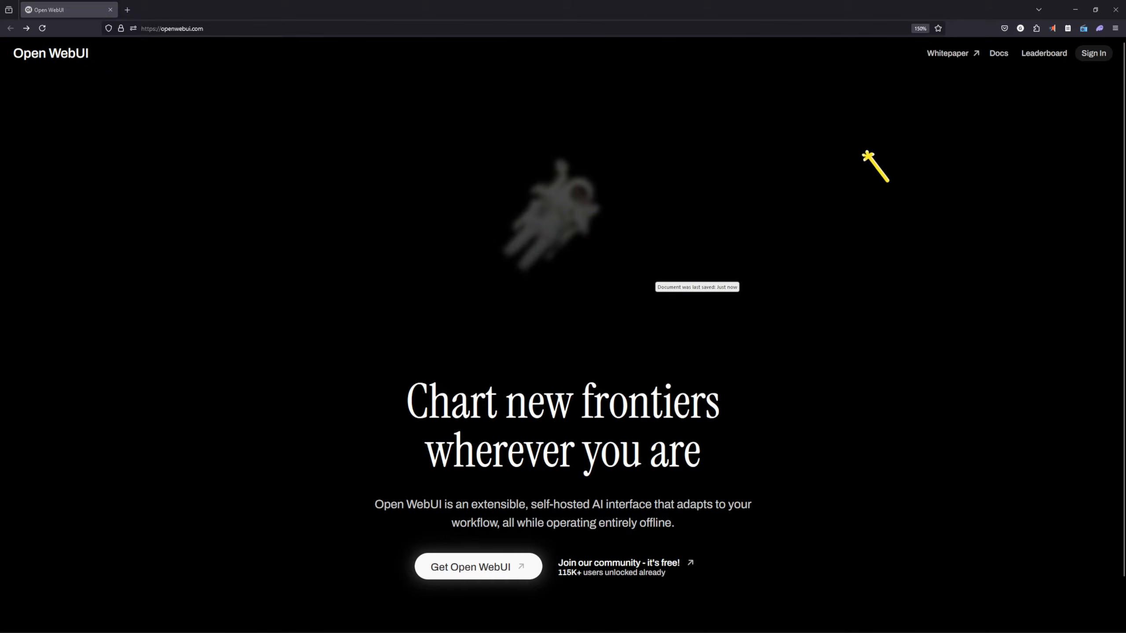
# Open the Quick Start guide in the Open WebUI docs' Getting Started section and read the Docker image pull instructions
pyautogui.click(999, 54)
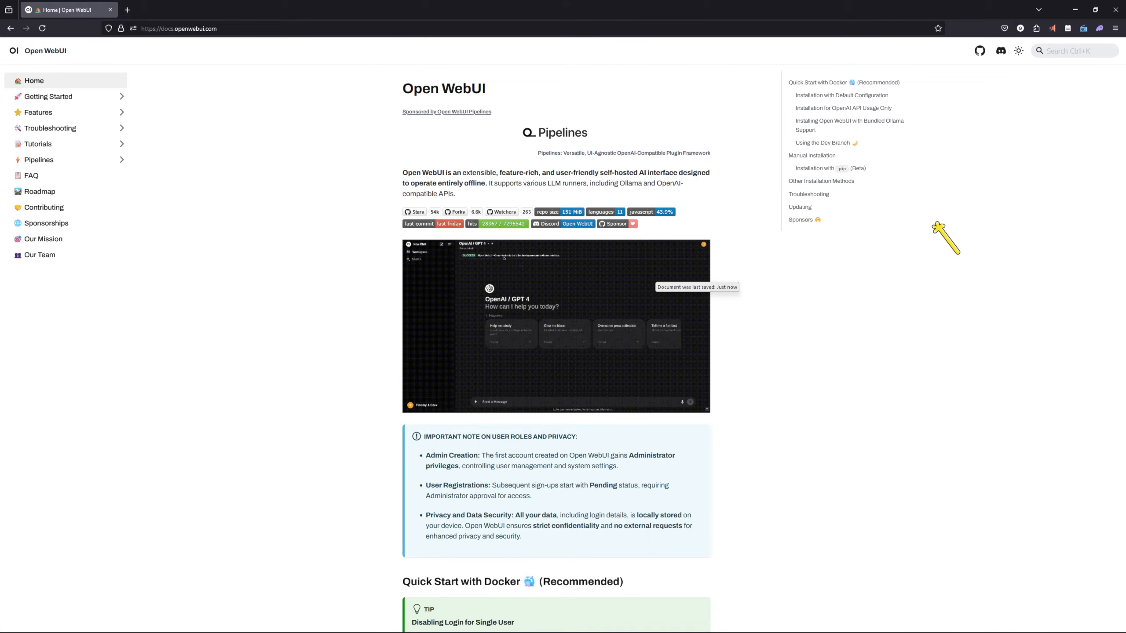
pyautogui.click(56, 97)
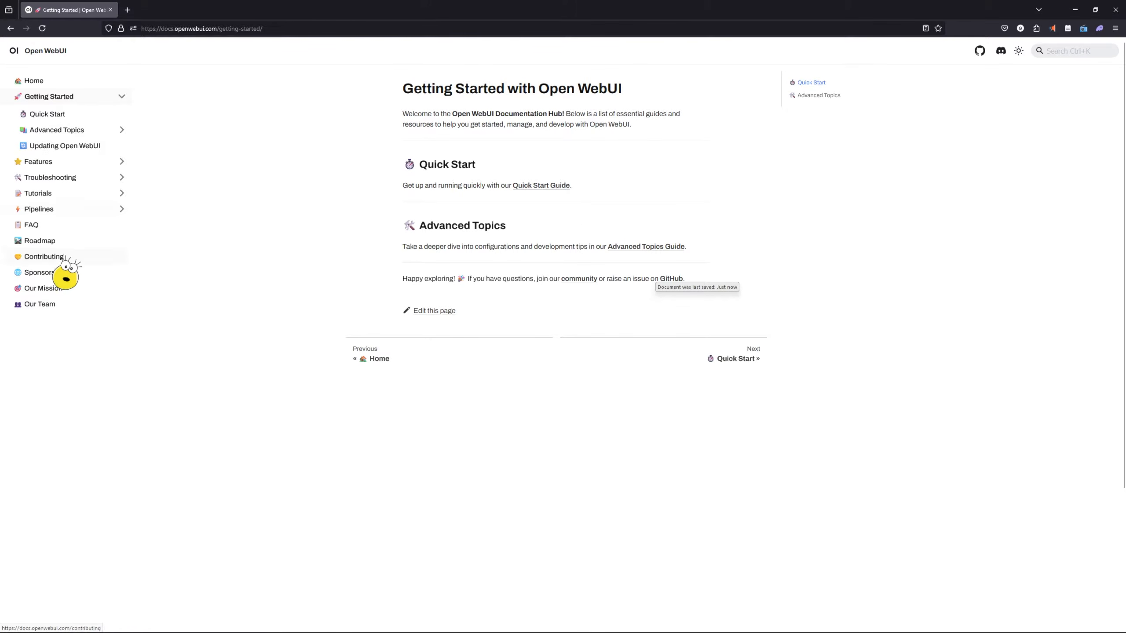
pyautogui.click(49, 115)
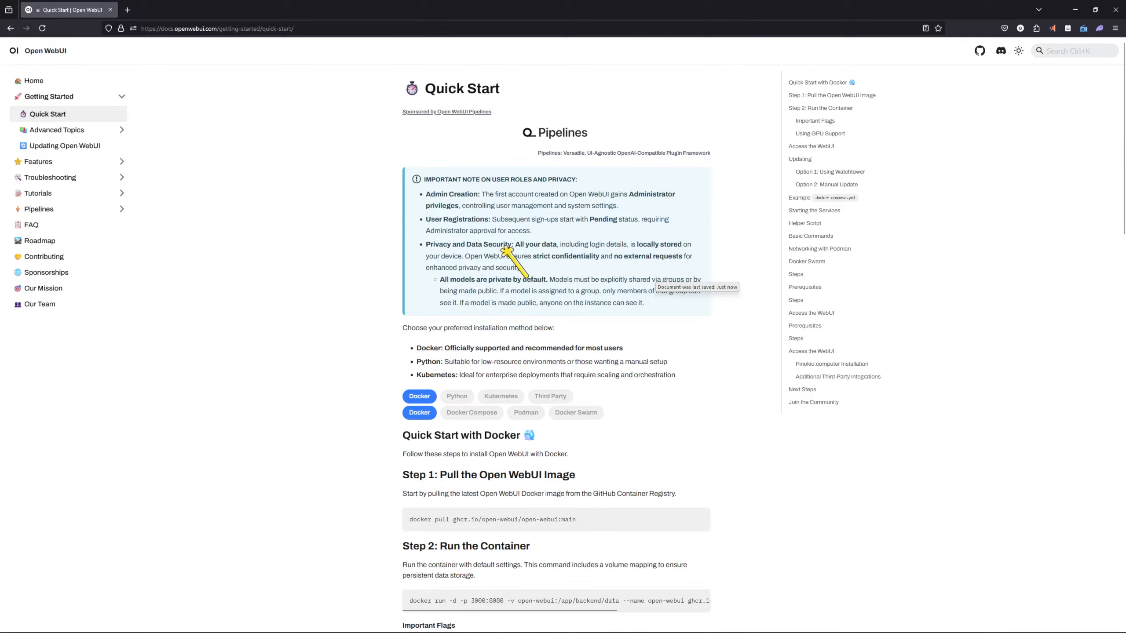
pyautogui.scroll(-3, 385, 317)
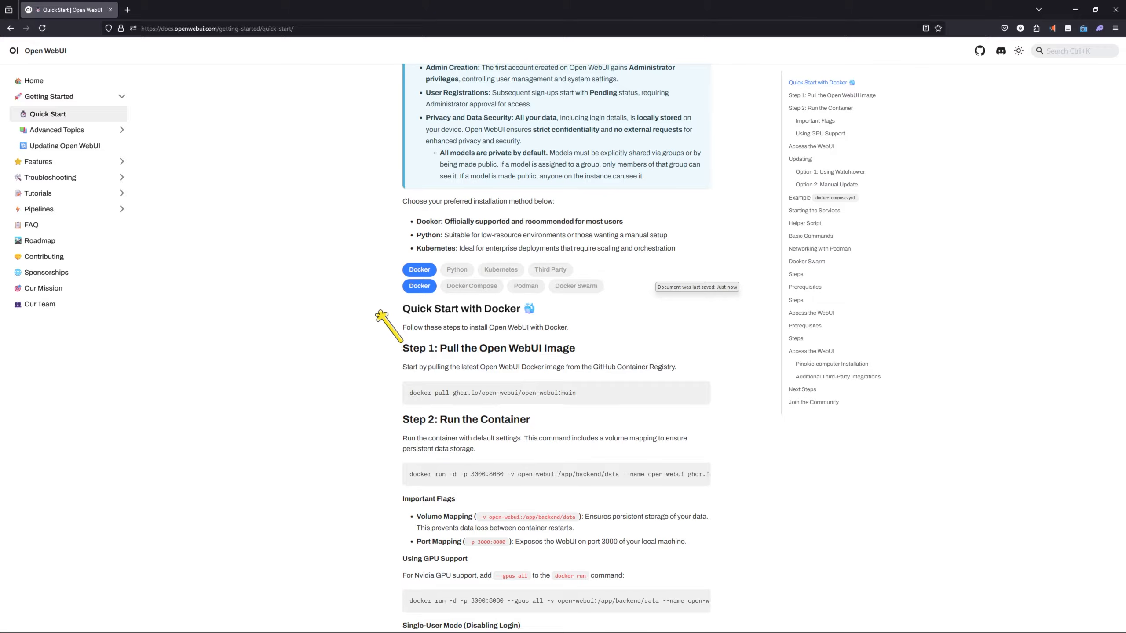
pyautogui.scroll(-3, 382, 319)
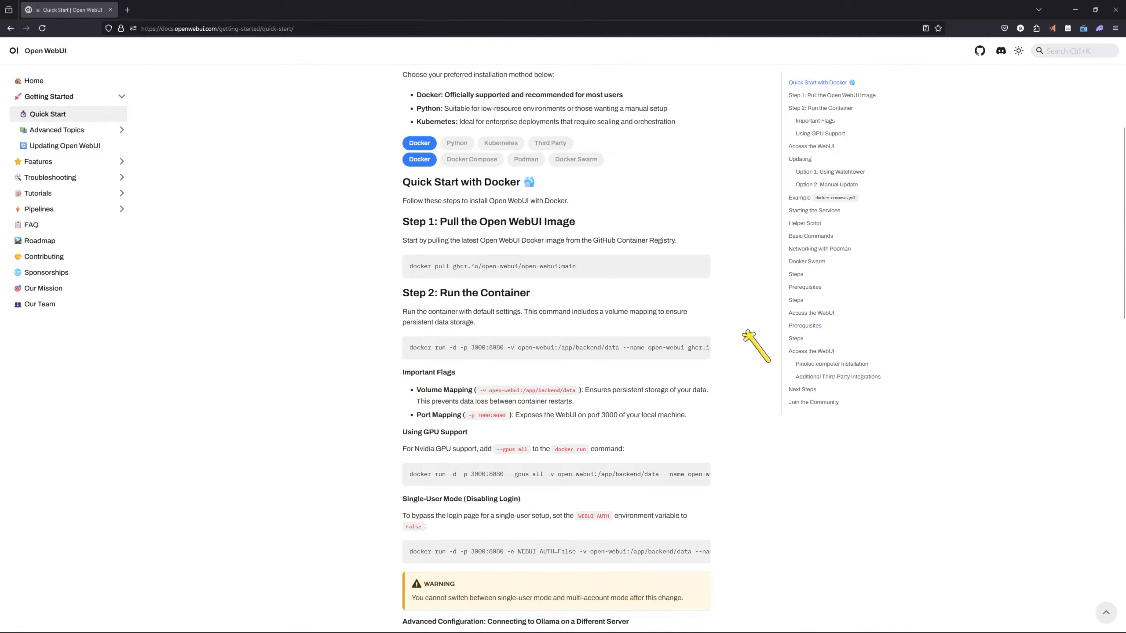
pyautogui.moveTo(590, 265); pyautogui.dragTo(354, 266)
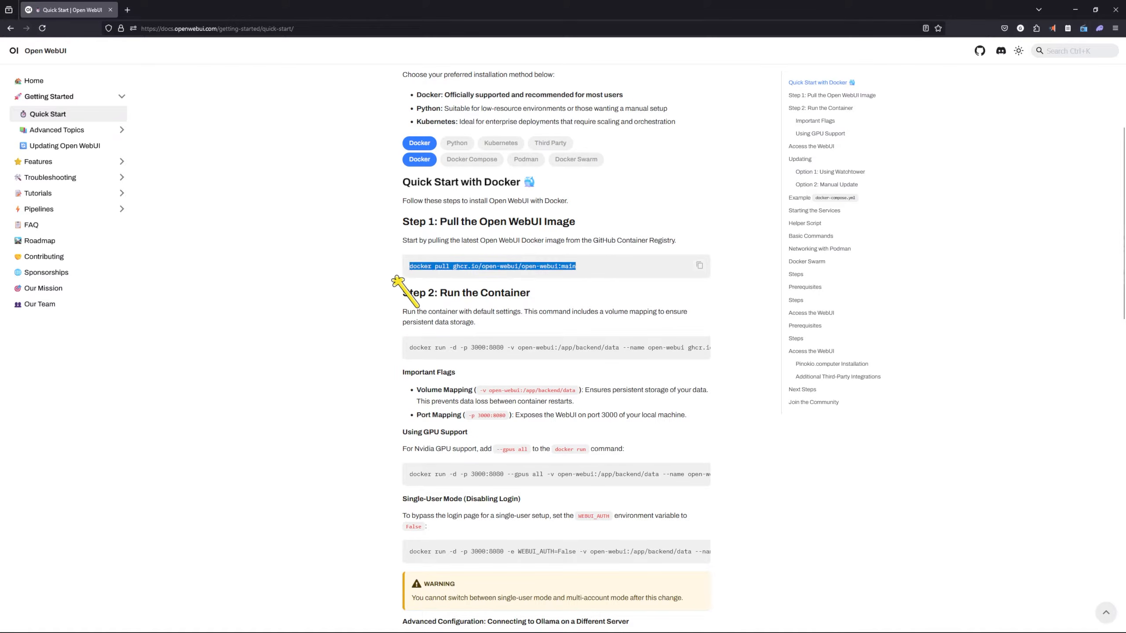
pyautogui.click(324, 310)
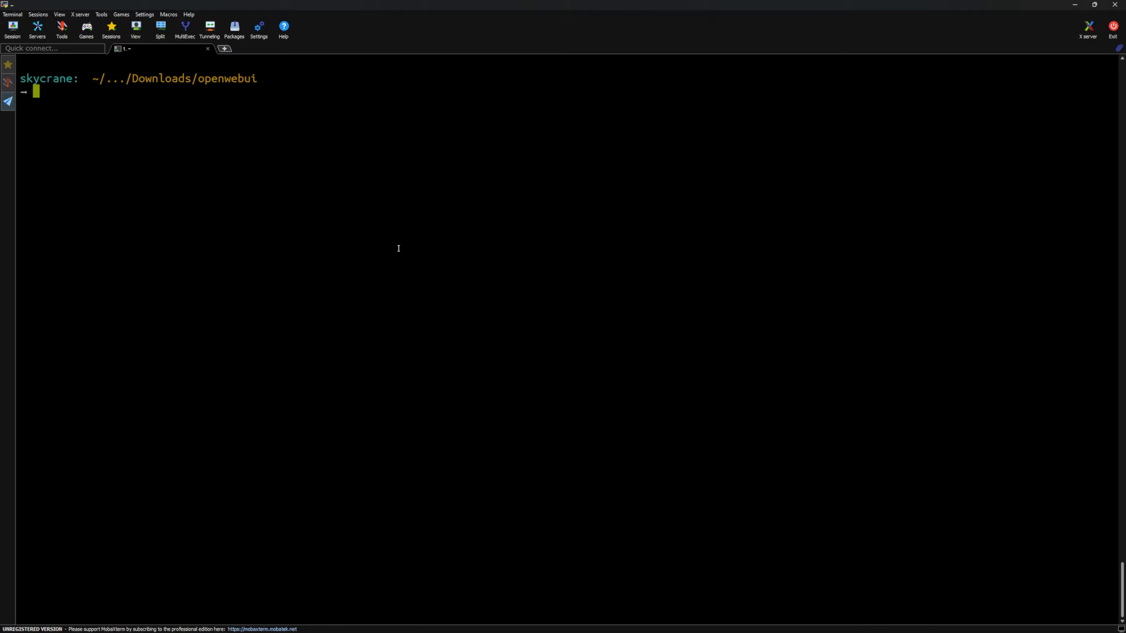
# Switch to the MobaXterm terminal and list the Docker networks with docker network ls to find the self-hosted AI starter kit network
pyautogui.write('docker network ls')
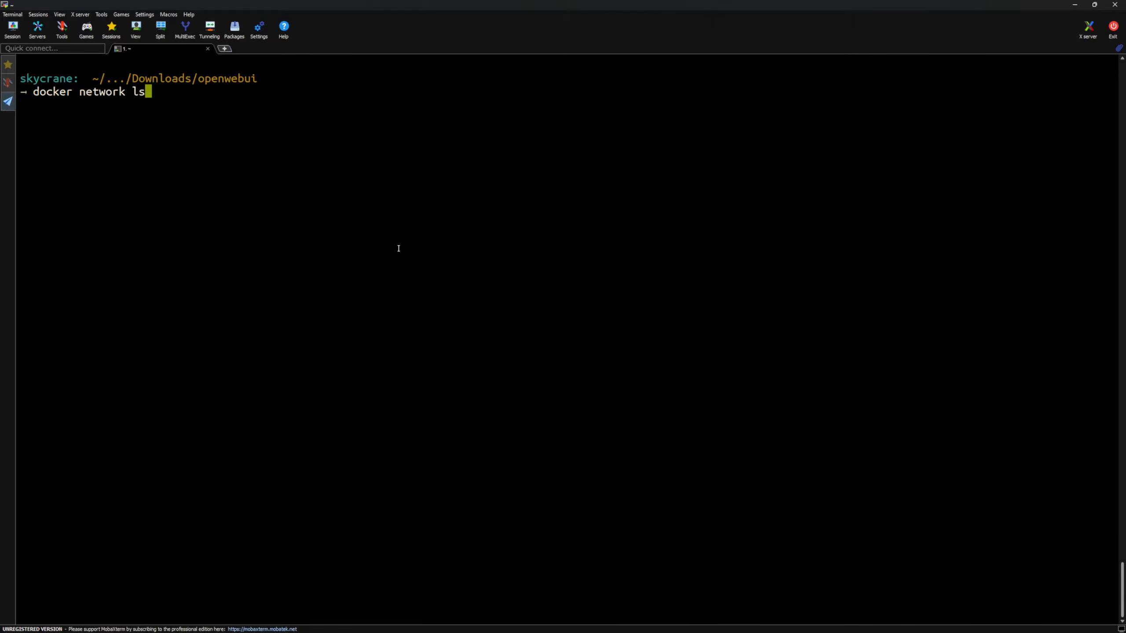
pyautogui.press('Return')
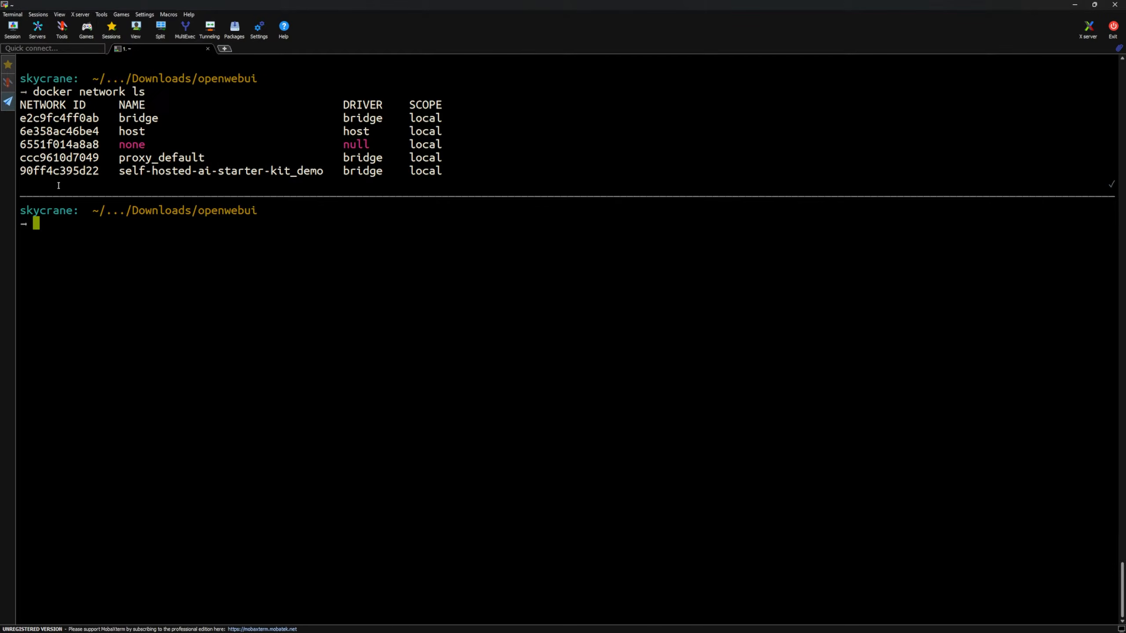
pyautogui.moveTo(121, 171); pyautogui.dragTo(321, 173)
# Inspect the self-hosted-ai-starter-kit_demo network by its ID 90ff4c395d22 with docker network inspect and check which containers are attached
pyautogui.write('docker network inspect')
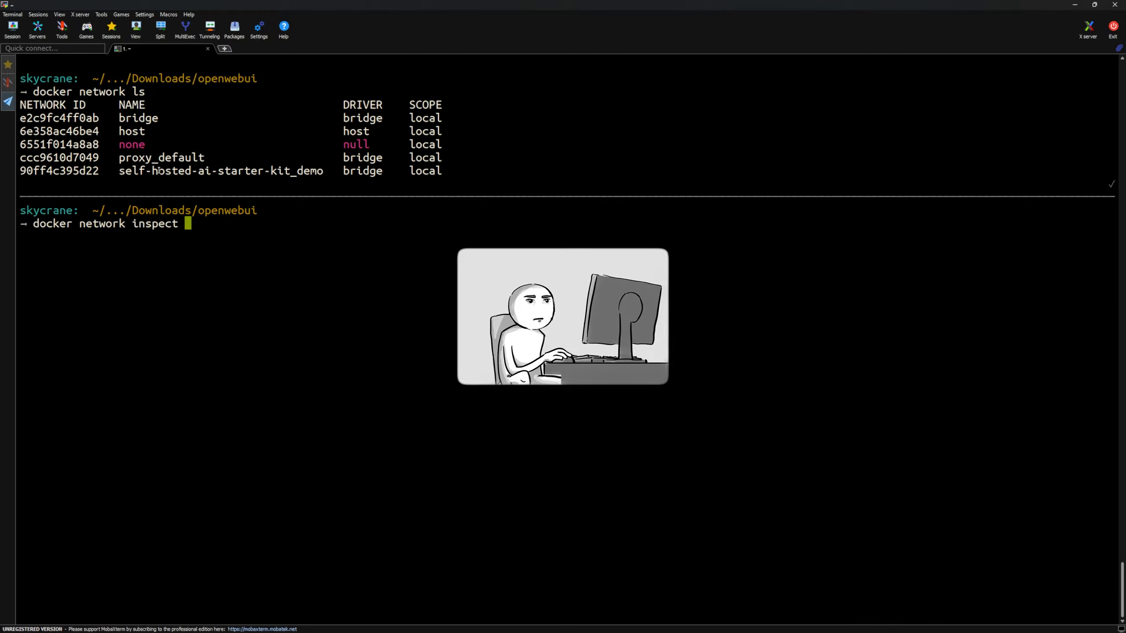
pyautogui.doubleClick(56, 171)
pyautogui.rightClick(249, 234)
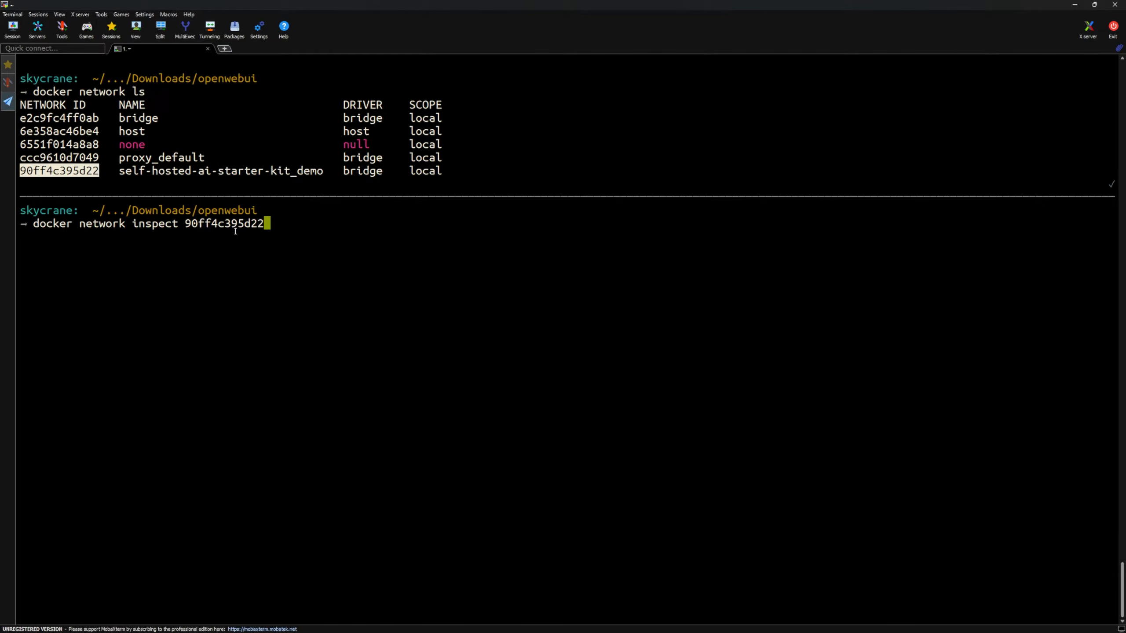
pyautogui.press('Return')
pyautogui.scroll(1, 201, 177)
pyautogui.moveTo(119, 145); pyautogui.dragTo(202, 152)
pyautogui.moveTo(124, 240); pyautogui.dragTo(202, 252)
pyautogui.moveTo(124, 331); pyautogui.dragTo(204, 342)
pyautogui.click(238, 485)
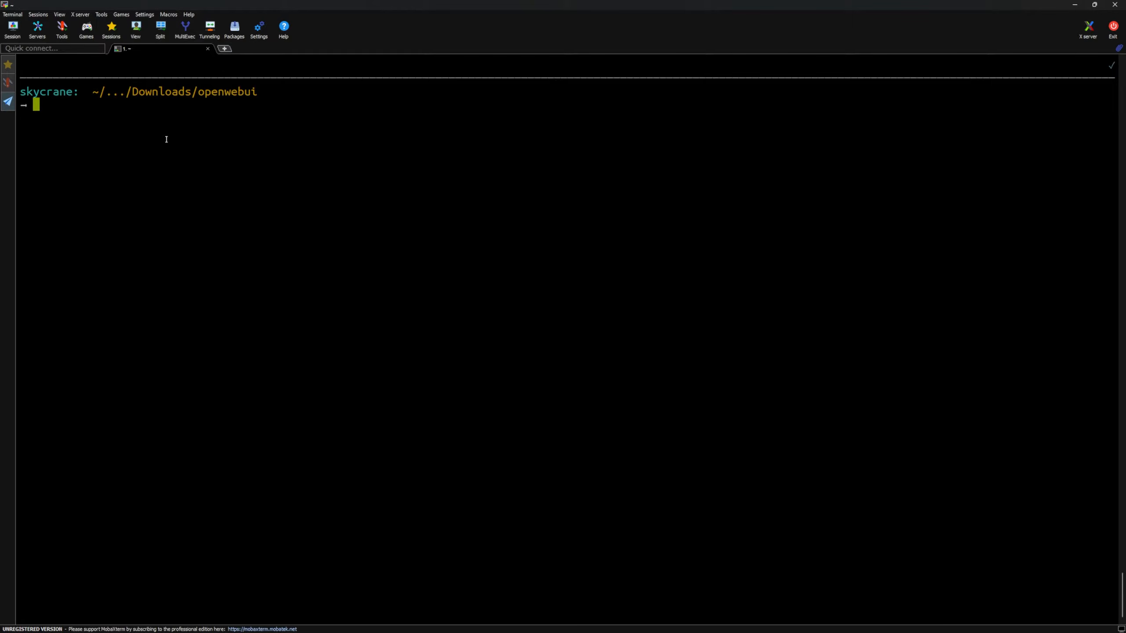
# Create docker-compose.yml in VS Code with an openwebui service using ports 3001:8080, volume openwebui-vol, an nvidia GPU reservation and external network self-hosted-ai-starter-kit_demo
pyautogui.write('code docker-compose.')
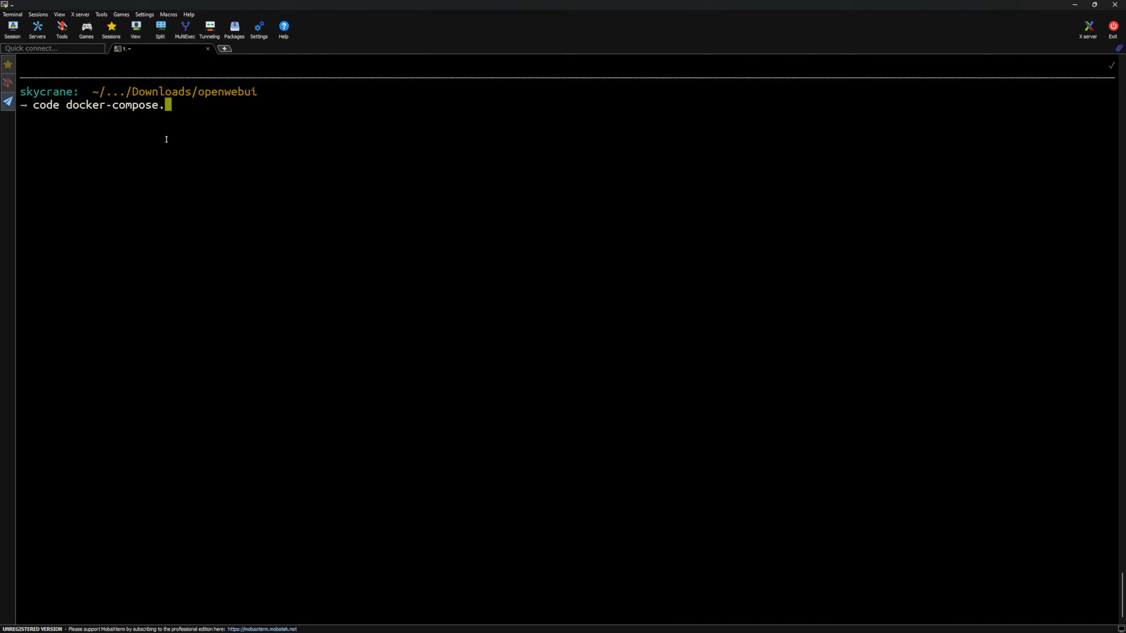
pyautogui.write('yml')
pyautogui.press('Return')
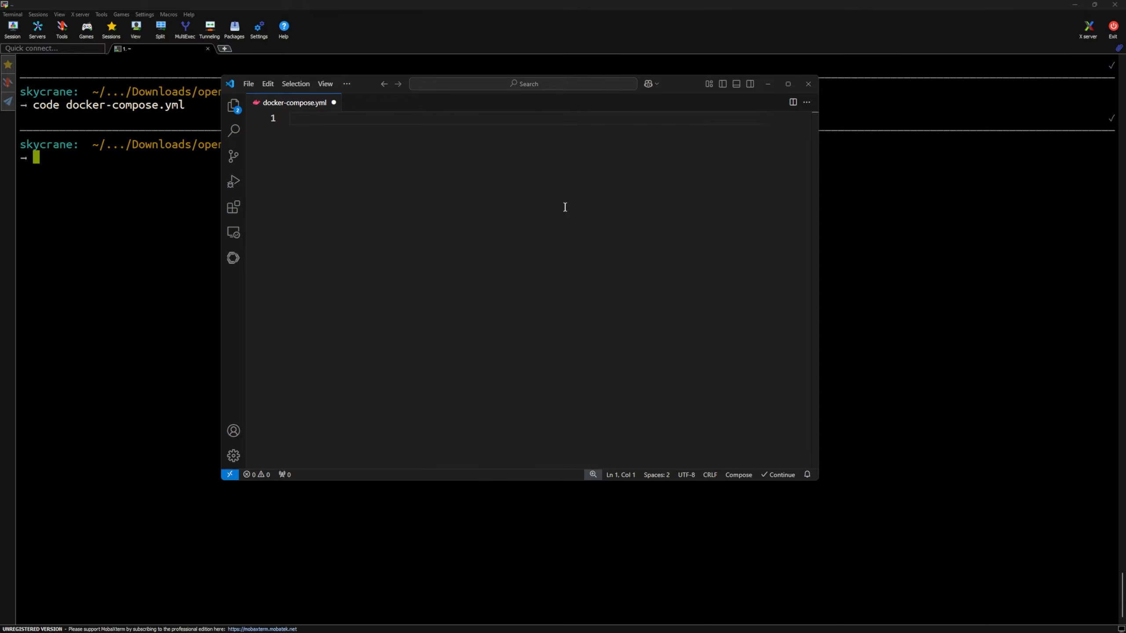
pyautogui.write('name: openwebui services:   openwebui:     image: ghcr.io/open-webui/open-webui:main     ports:       - 3001:8080     networks:       - self-hosted-ai-starter-kit_demo     volumes:       - openwebui-vol:/app/backend/data     deploy:       resources:         reservations:           devices:             - driver: nvidia               capabilities: [gpu]     # environment:     #   - WEBUI_AUTH=false volumes:   openwebui-vol: networks:   self-hosted-ai-starter-kit_demo:     external: true')
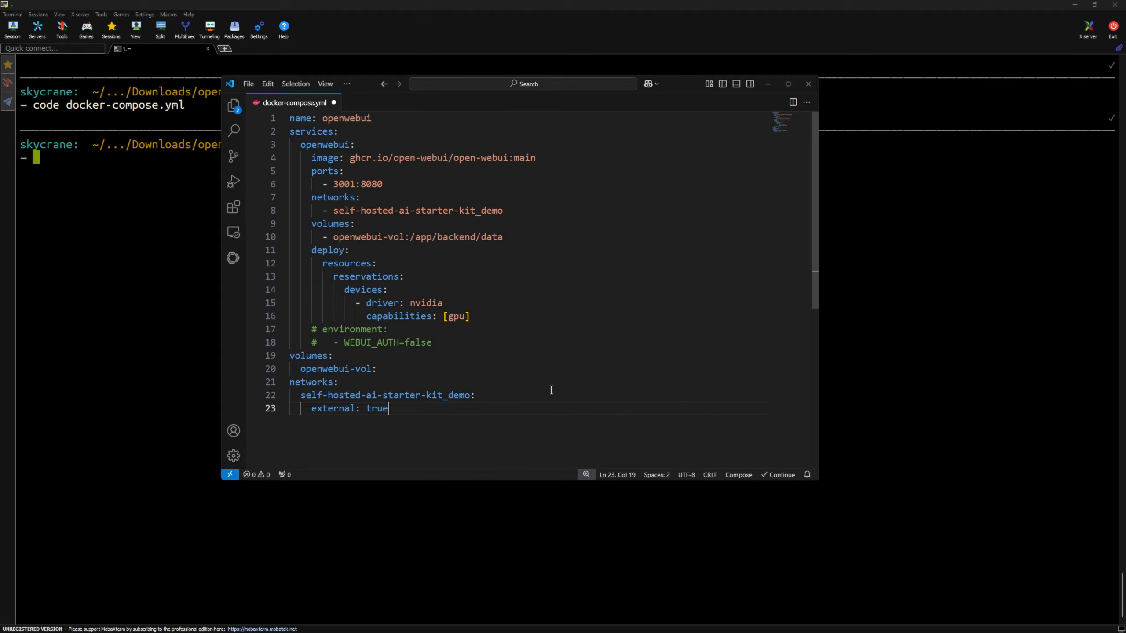
# Collapse the openwebui service block and review the compose file's top-level name, volume and external network definitions
pyautogui.click(283, 145)
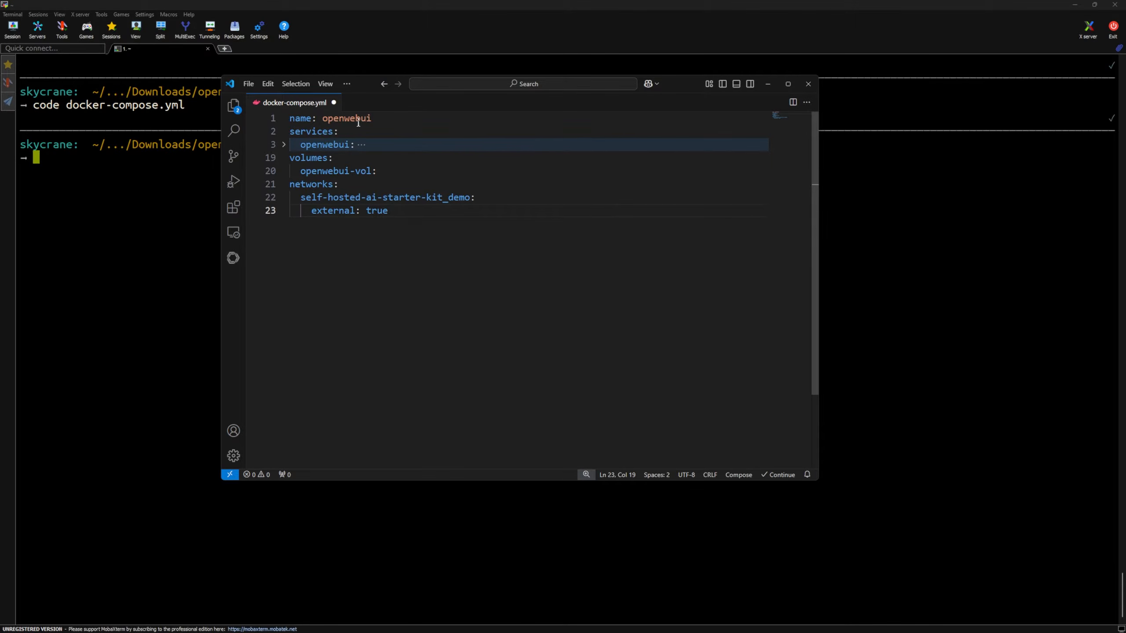
pyautogui.doubleClick(301, 145)
pyautogui.click(376, 282)
pyautogui.moveTo(301, 171); pyautogui.dragTo(359, 170)
pyautogui.click(368, 264)
pyautogui.moveTo(311, 210); pyautogui.dragTo(372, 249)
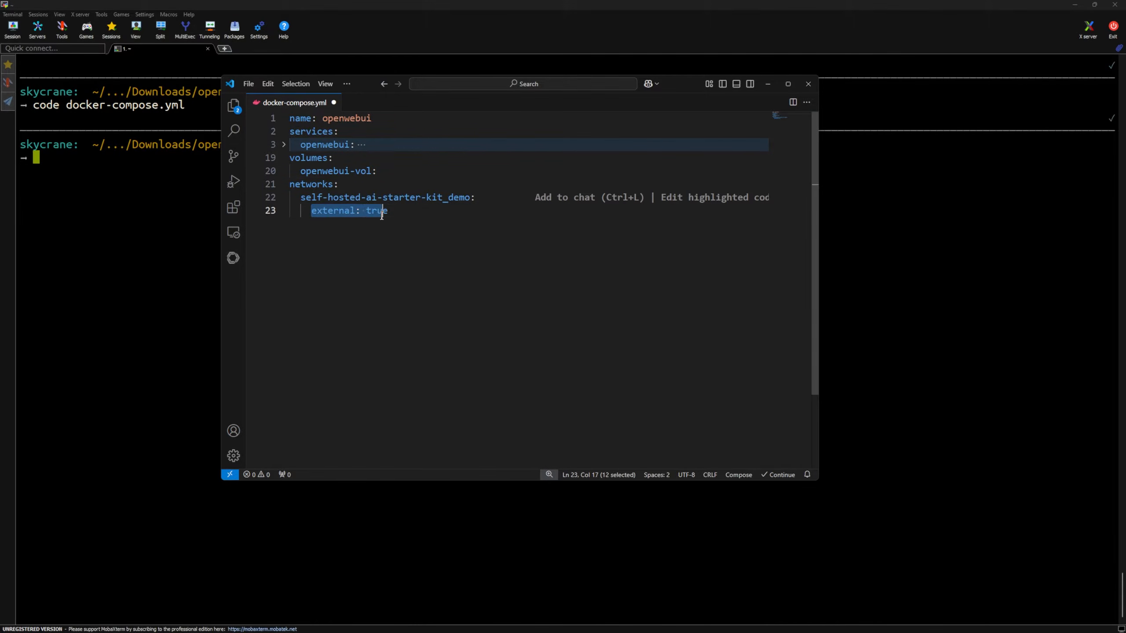
pyautogui.click(372, 250)
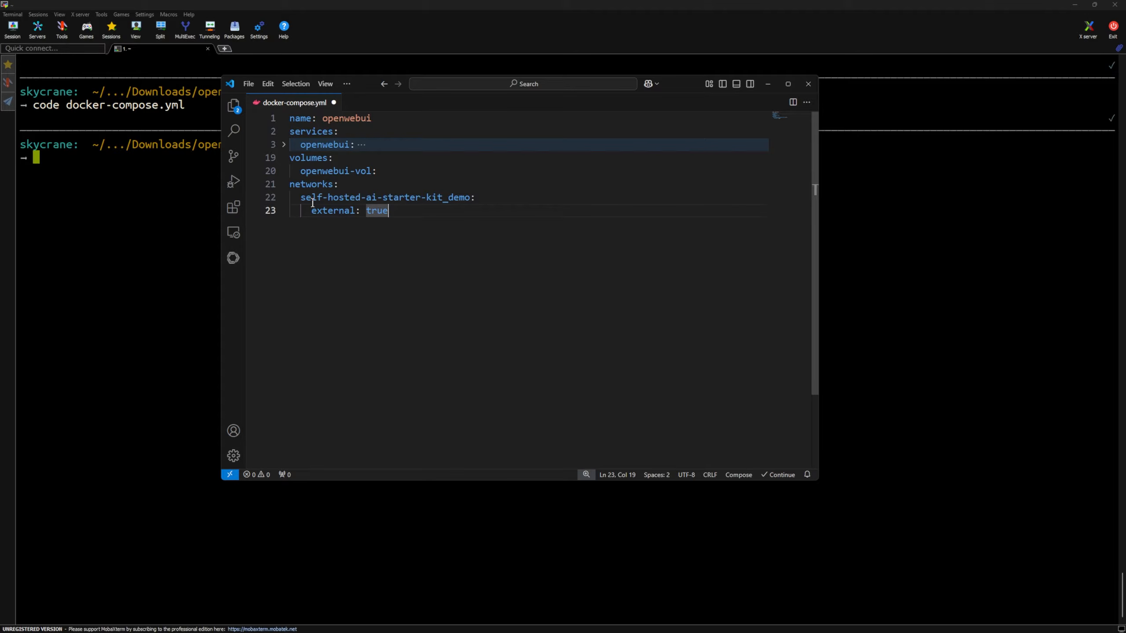
pyautogui.moveTo(312, 211); pyautogui.dragTo(389, 215)
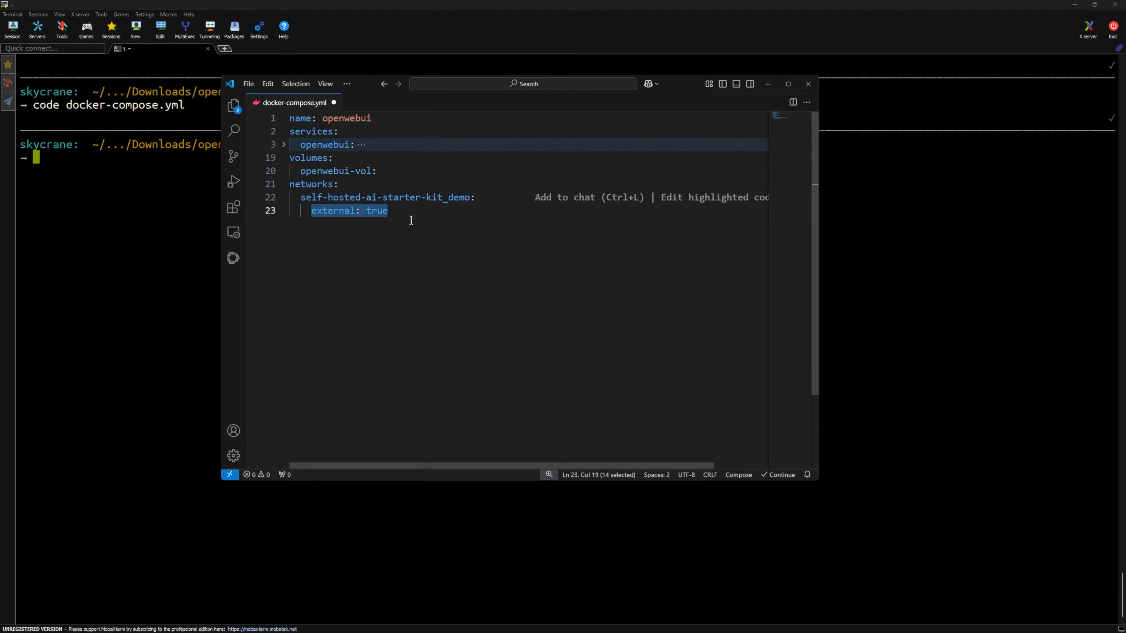
pyautogui.click(410, 215)
pyautogui.moveTo(306, 199); pyautogui.dragTo(470, 200)
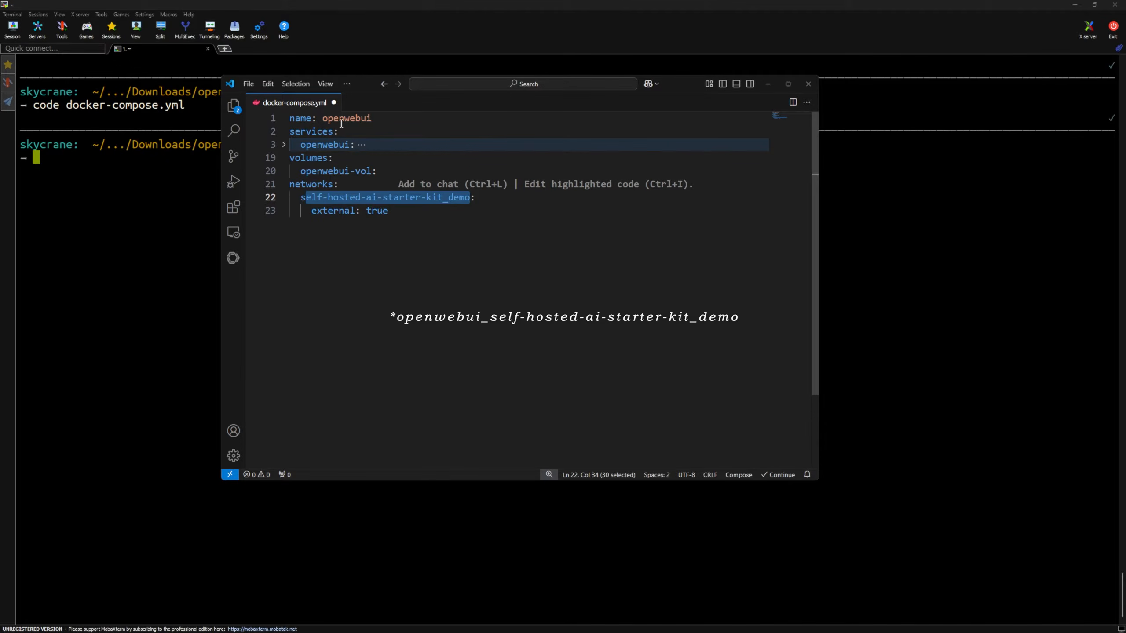
pyautogui.click(400, 250)
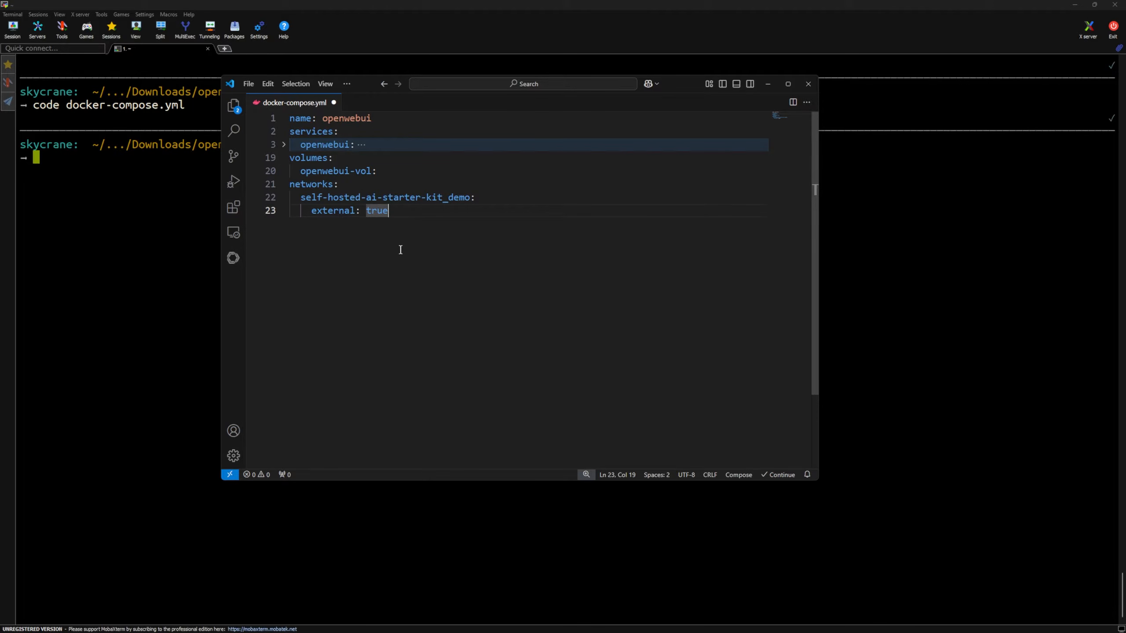
# Expand the openwebui service block and review its image, port mapping, network and volume mount entries
pyautogui.click(284, 145)
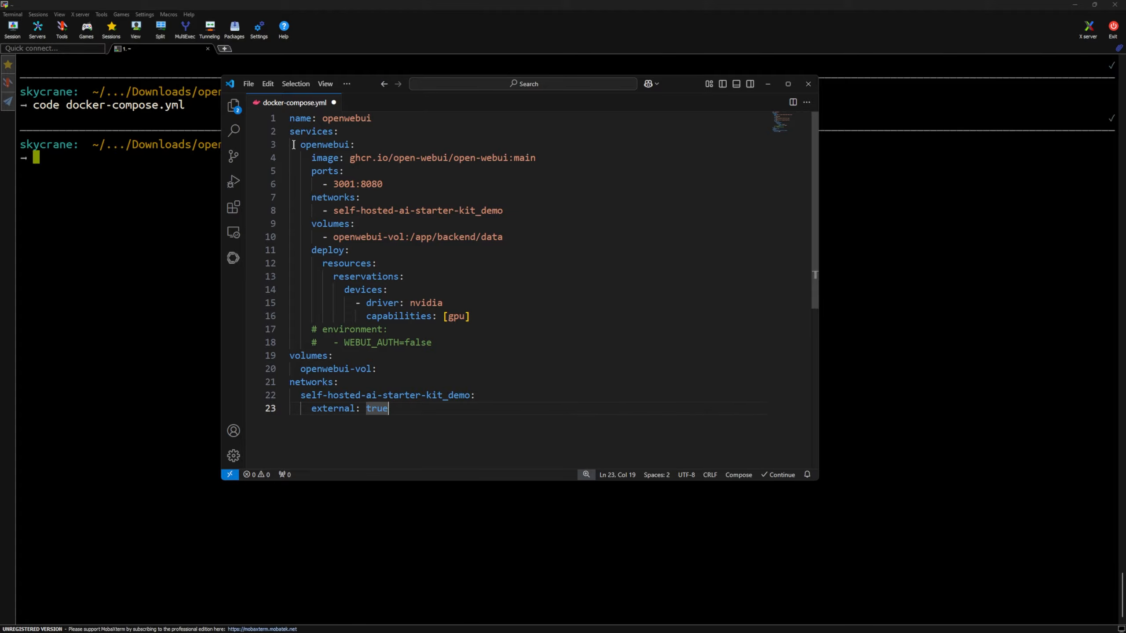
pyautogui.moveTo(299, 147); pyautogui.dragTo(538, 161)
pyautogui.moveTo(311, 171); pyautogui.dragTo(355, 182)
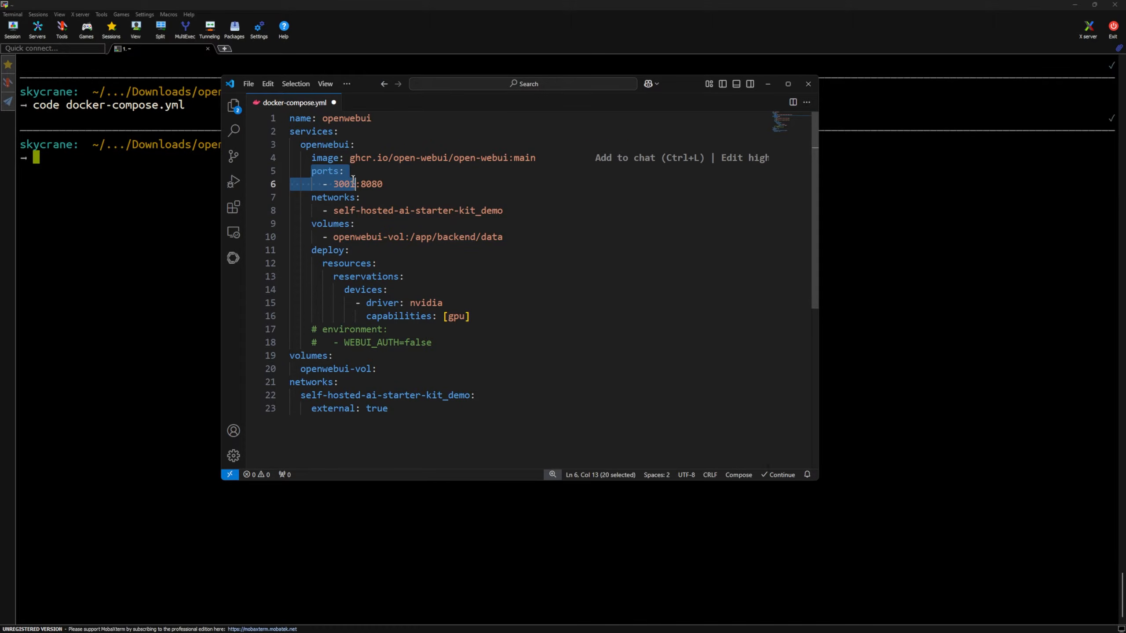
pyautogui.click(398, 182)
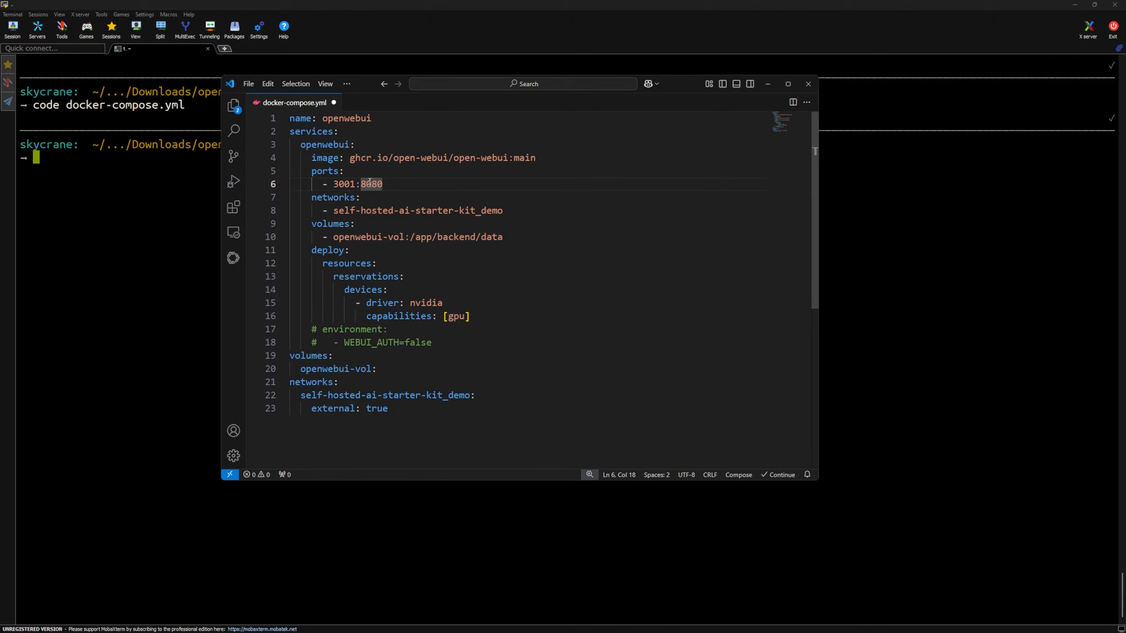
pyautogui.click(333, 183)
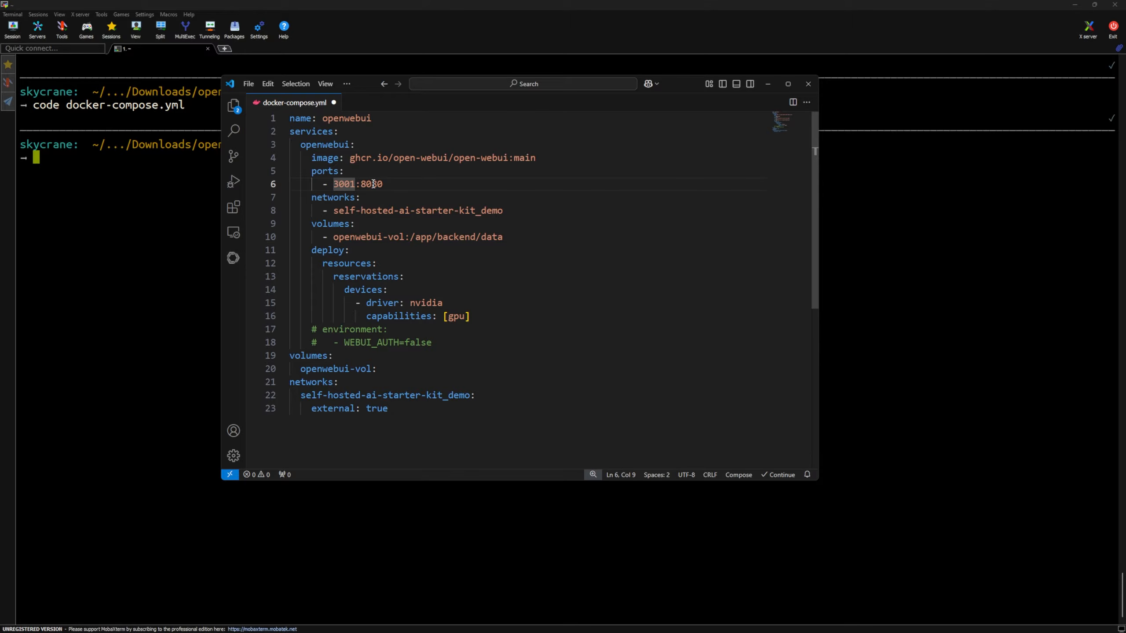
pyautogui.moveTo(311, 197); pyautogui.dragTo(503, 212)
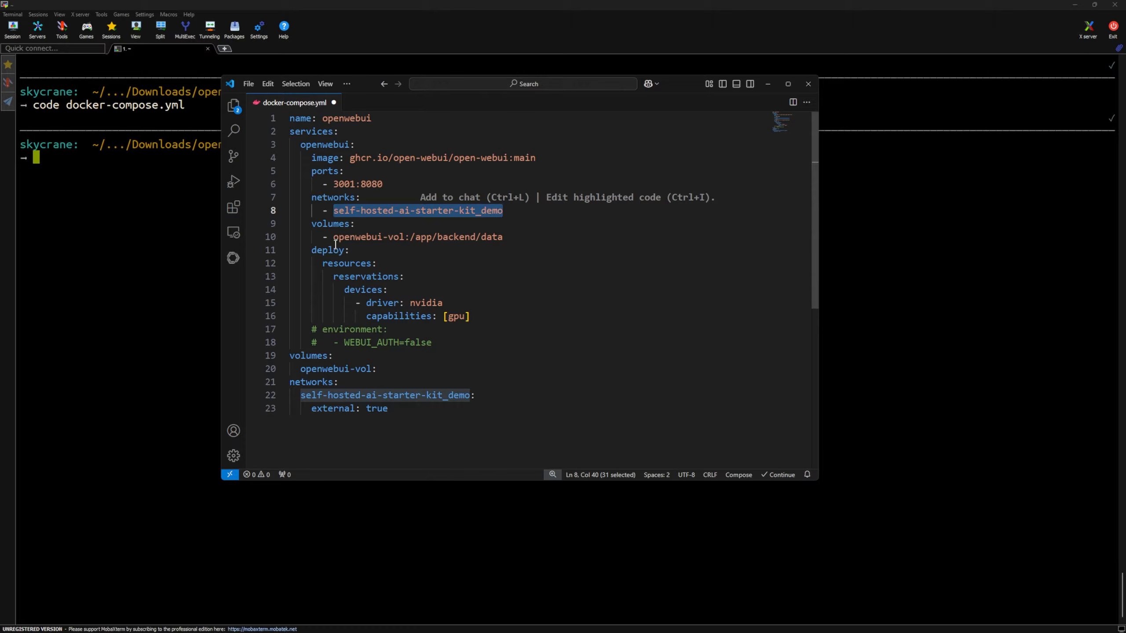
pyautogui.moveTo(334, 237); pyautogui.dragTo(502, 236)
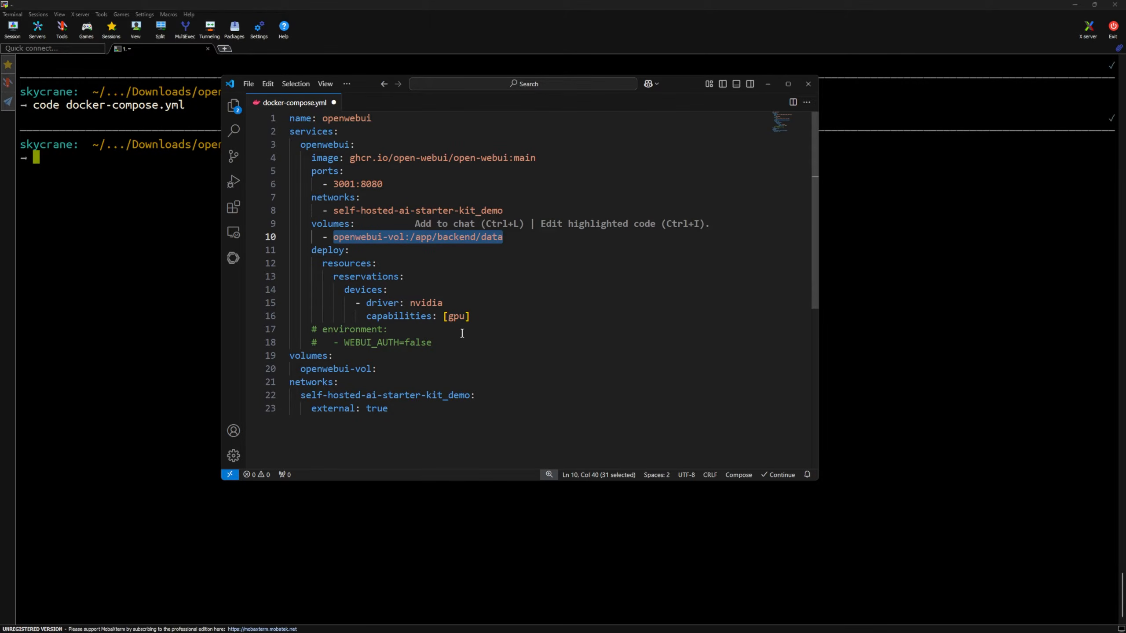
pyautogui.moveTo(301, 369); pyautogui.dragTo(370, 368)
pyautogui.moveTo(411, 238); pyautogui.dragTo(504, 239)
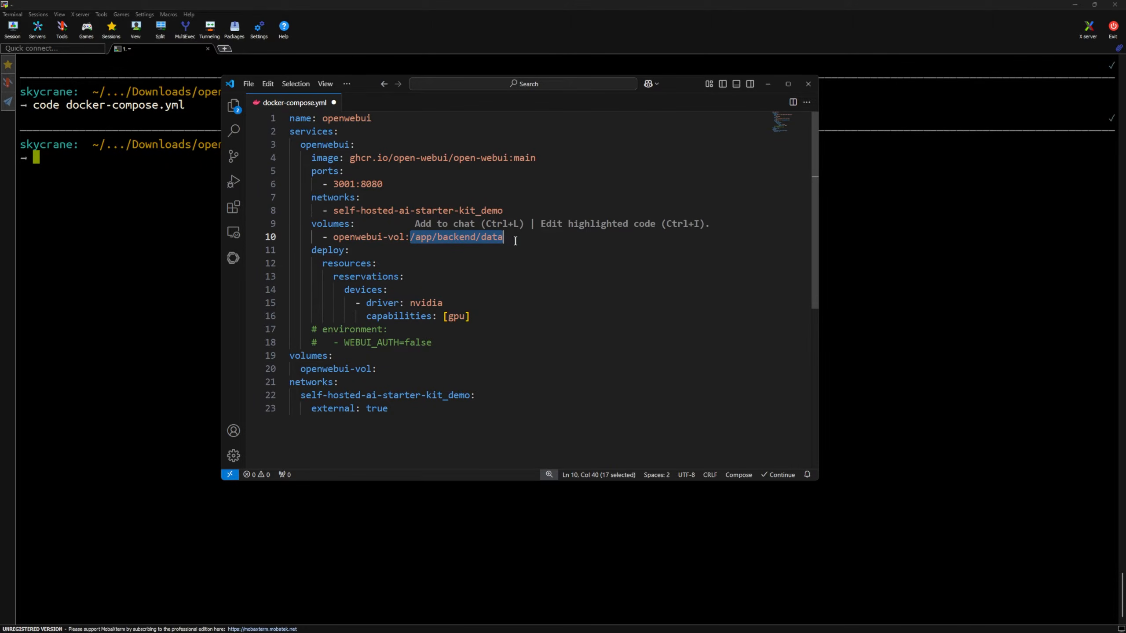
pyautogui.click(515, 241)
# Review the GPU deploy section and the commented-out WEBUI_AUTH environment setting, and save docker-compose.yml
pyautogui.moveTo(474, 316); pyautogui.dragTo(291, 250)
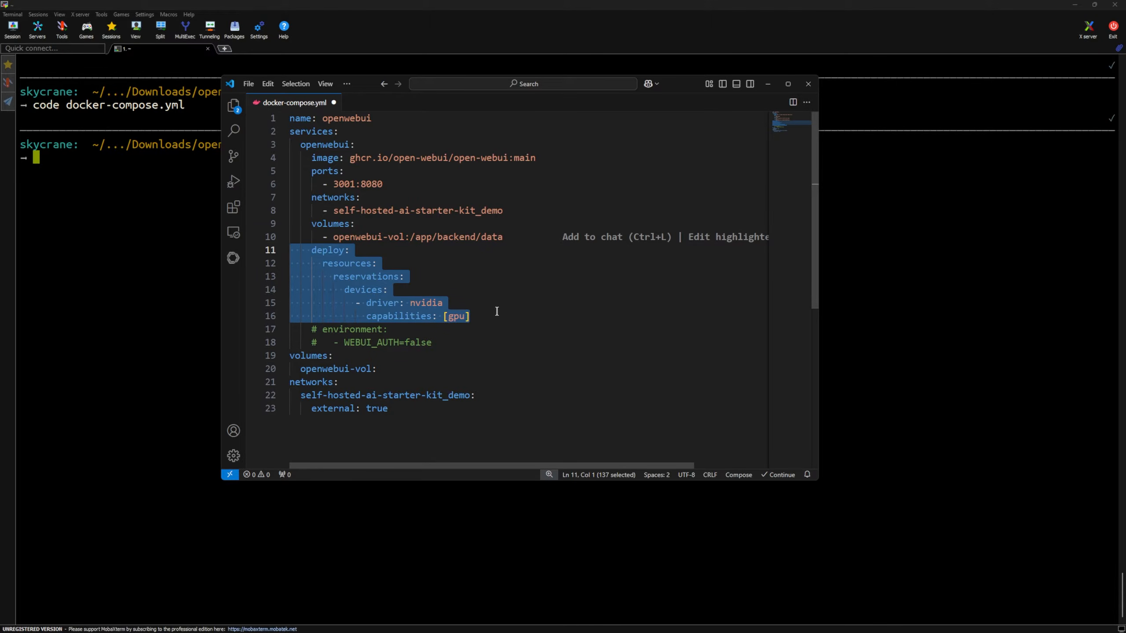
pyautogui.moveTo(497, 311); pyautogui.dragTo(272, 253)
pyautogui.click(464, 344)
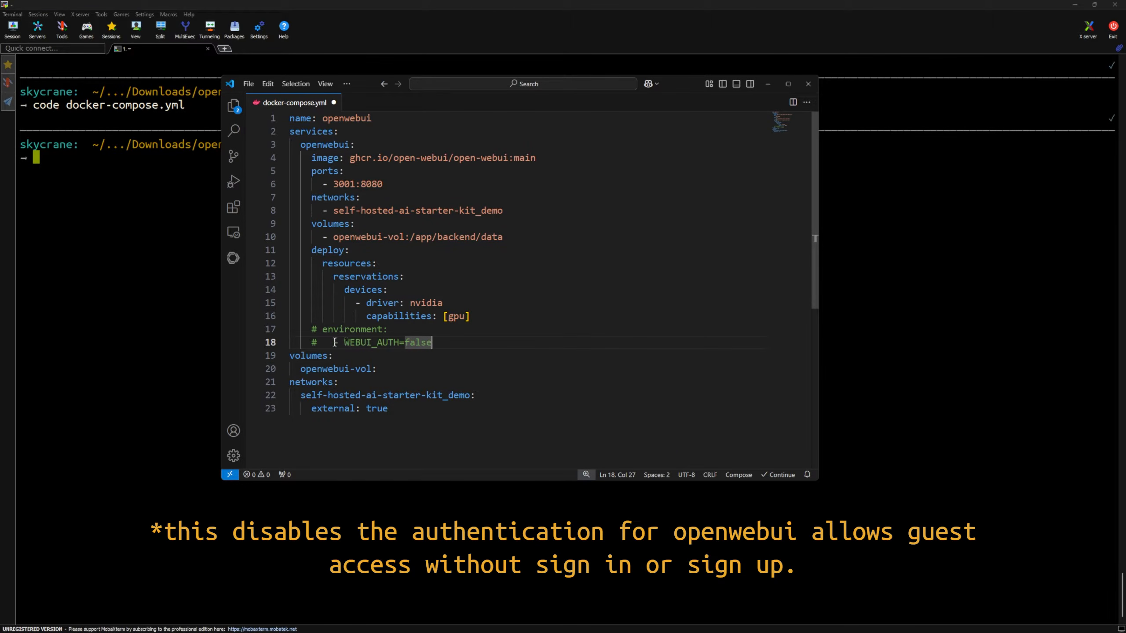
pyautogui.moveTo(335, 342); pyautogui.dragTo(422, 345)
pyautogui.click(461, 347)
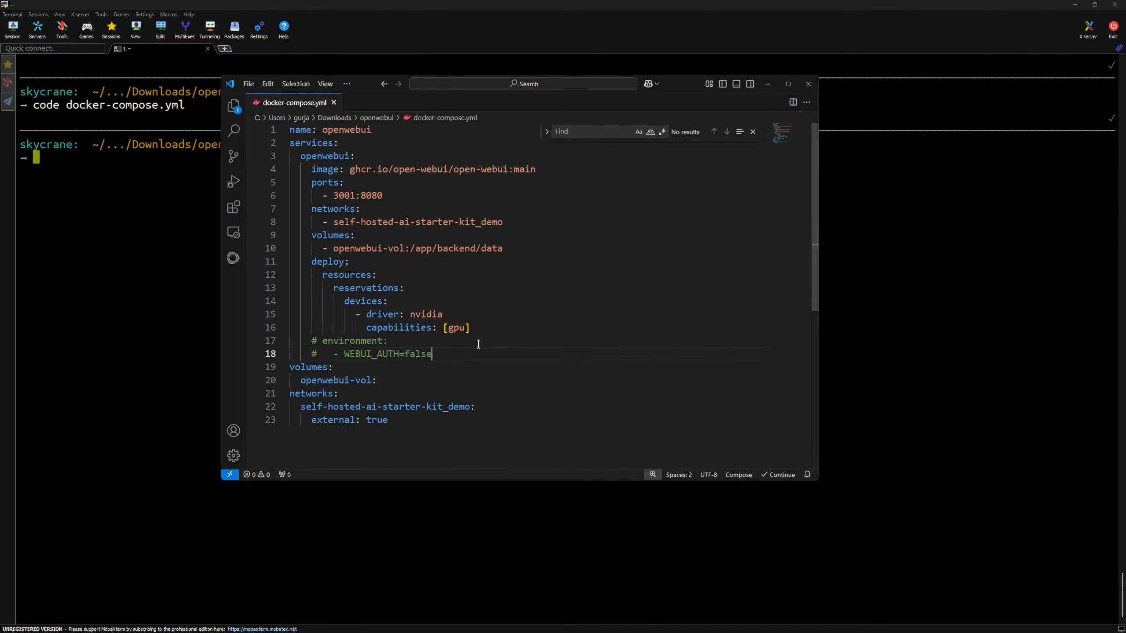
# In the MobaXterm terminal, list the openwebui folder's files and start the stack in the background with docker-compose up -d
pyautogui.click(124, 225)
pyautogui.write('ls')
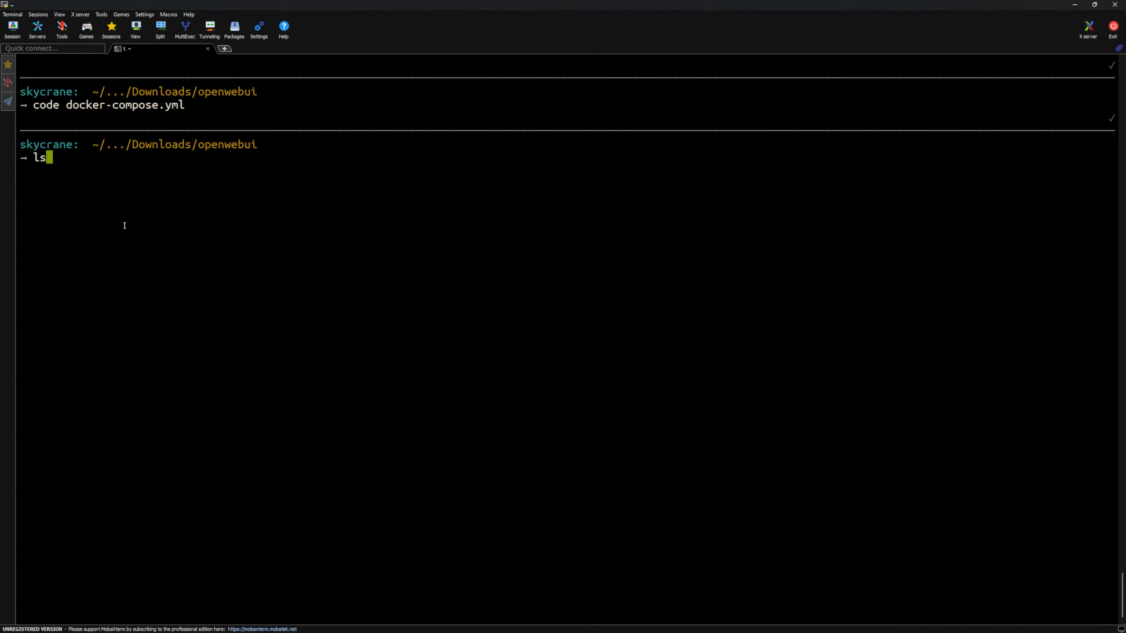
pyautogui.press('Return')
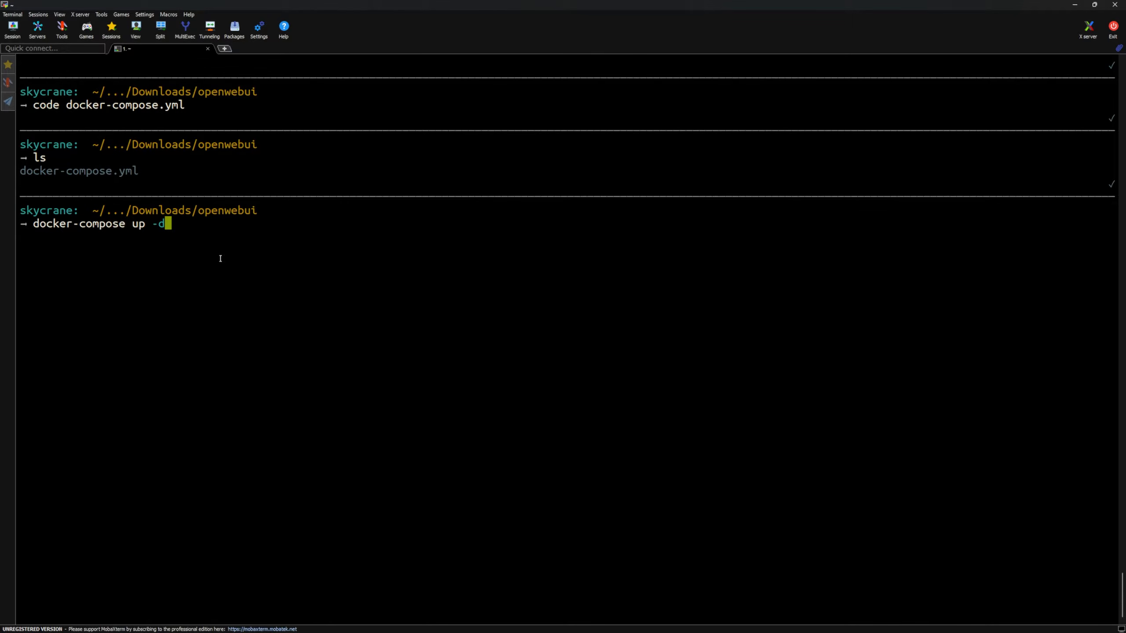
pyautogui.press('Return')
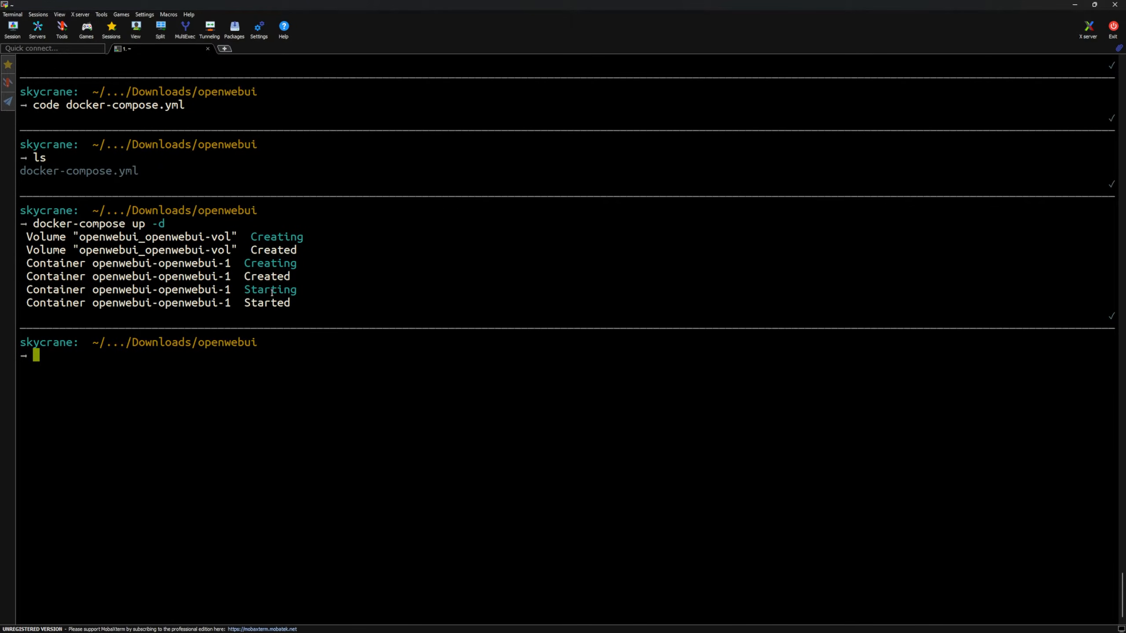
pyautogui.moveTo(244, 303); pyautogui.dragTo(293, 304)
pyautogui.click(312, 307)
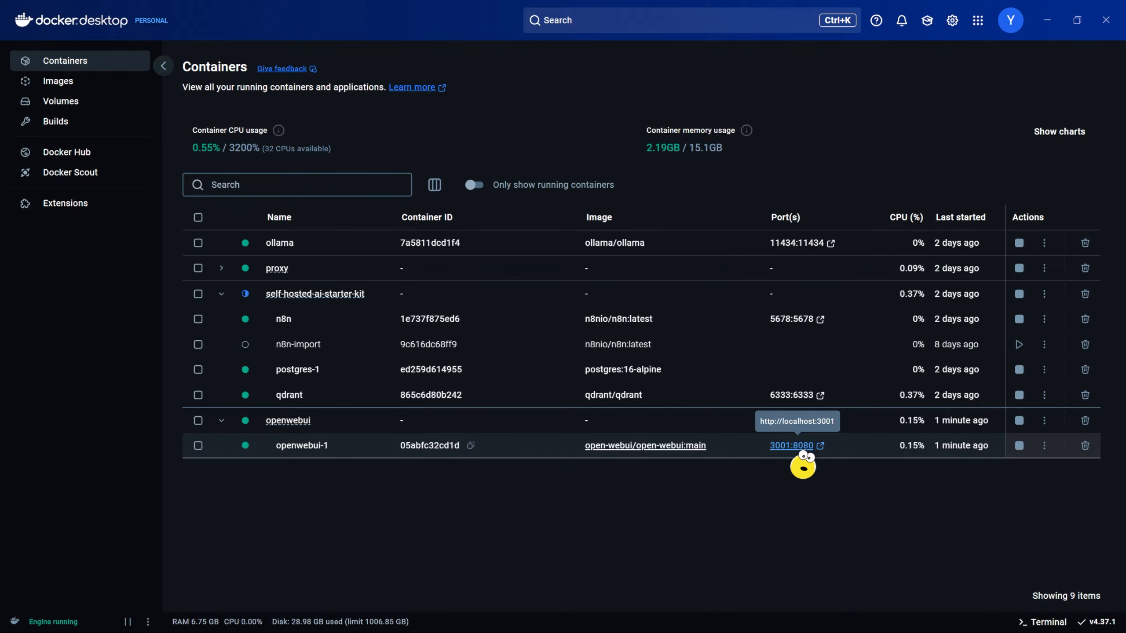
# Inspect the openwebui-1 container's Networks section and examine the name of its attached network
pyautogui.click(305, 450)
pyautogui.click(240, 149)
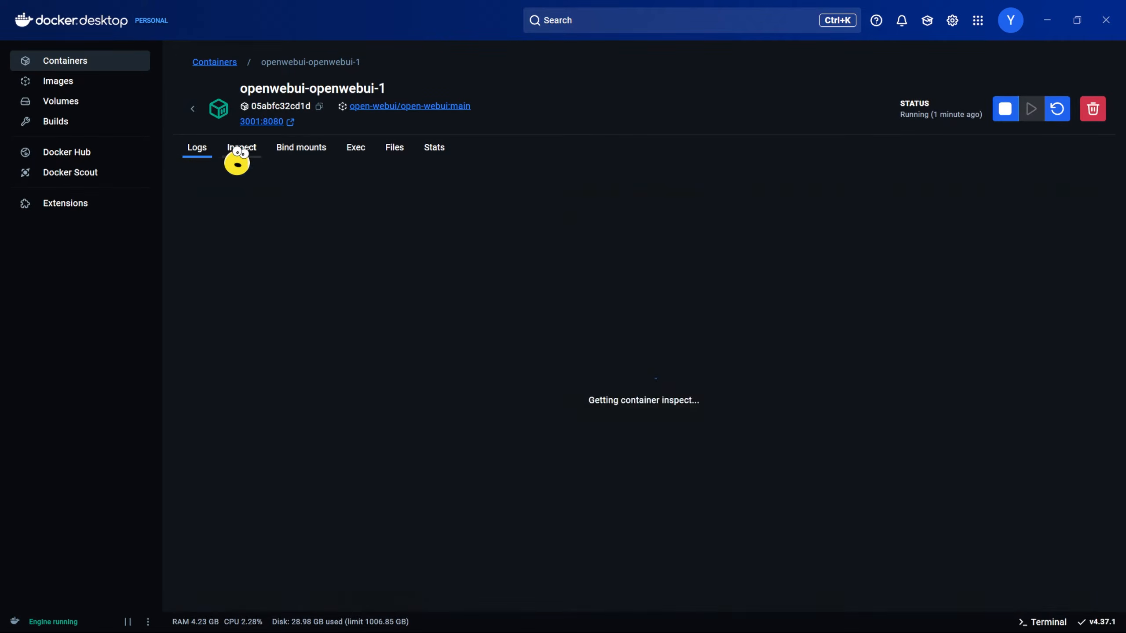
pyautogui.click(786, 174)
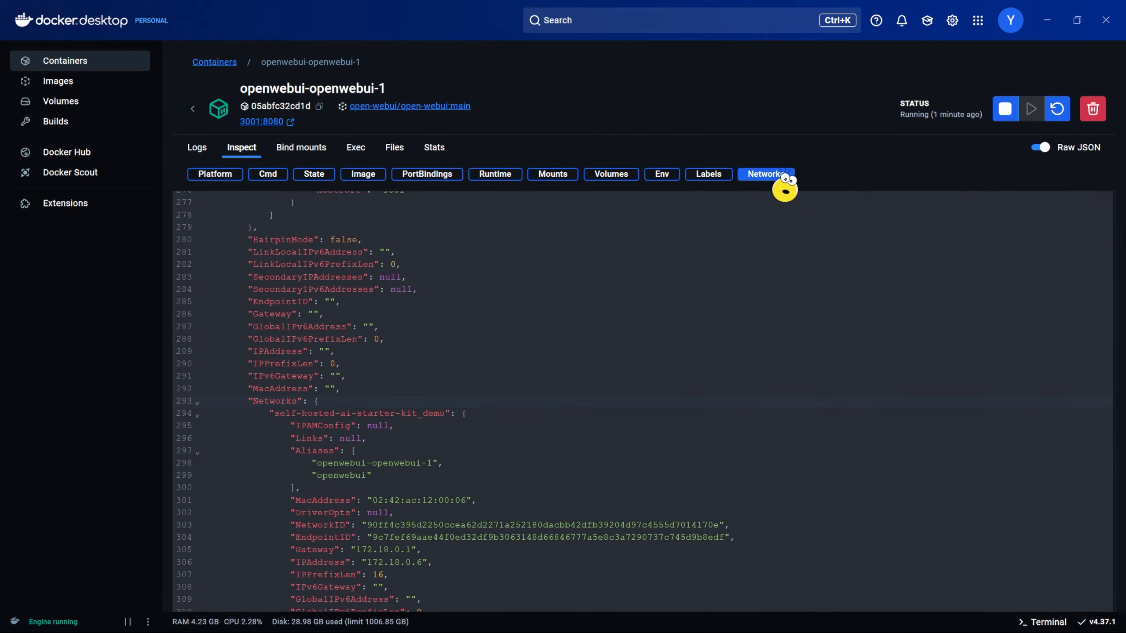
pyautogui.scroll(-3, 276, 296)
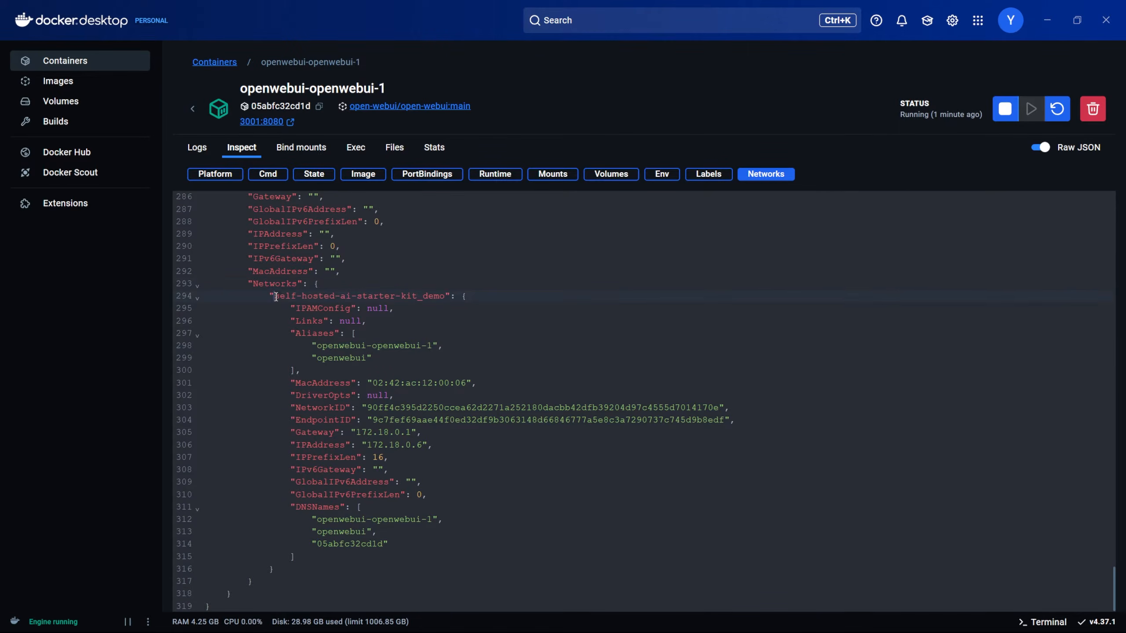
pyautogui.moveTo(275, 296); pyautogui.dragTo(443, 294)
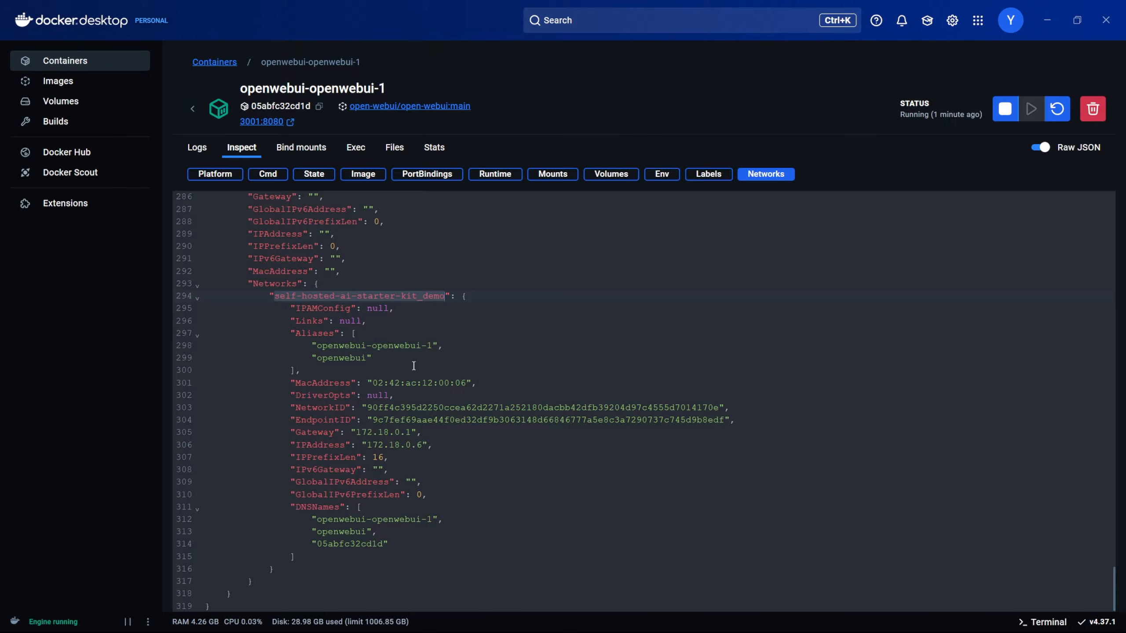
# Switch to the MobaXterm terminal and list the Docker networks with docker network ls
pyautogui.hotkey('alt', 'Tab')
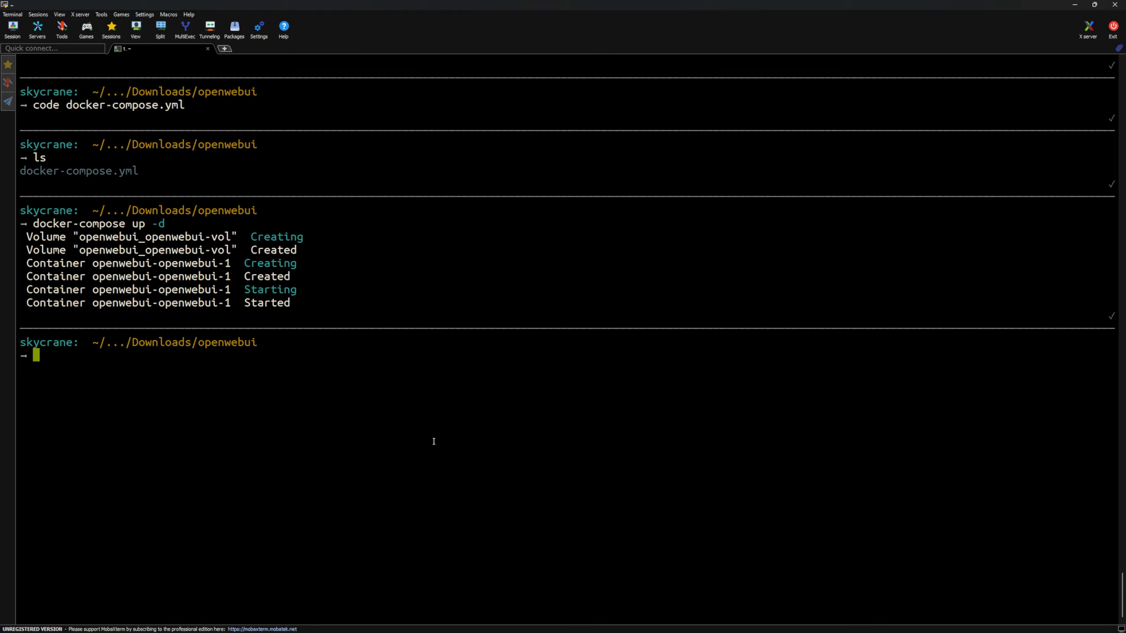
pyautogui.write('docker network ls')
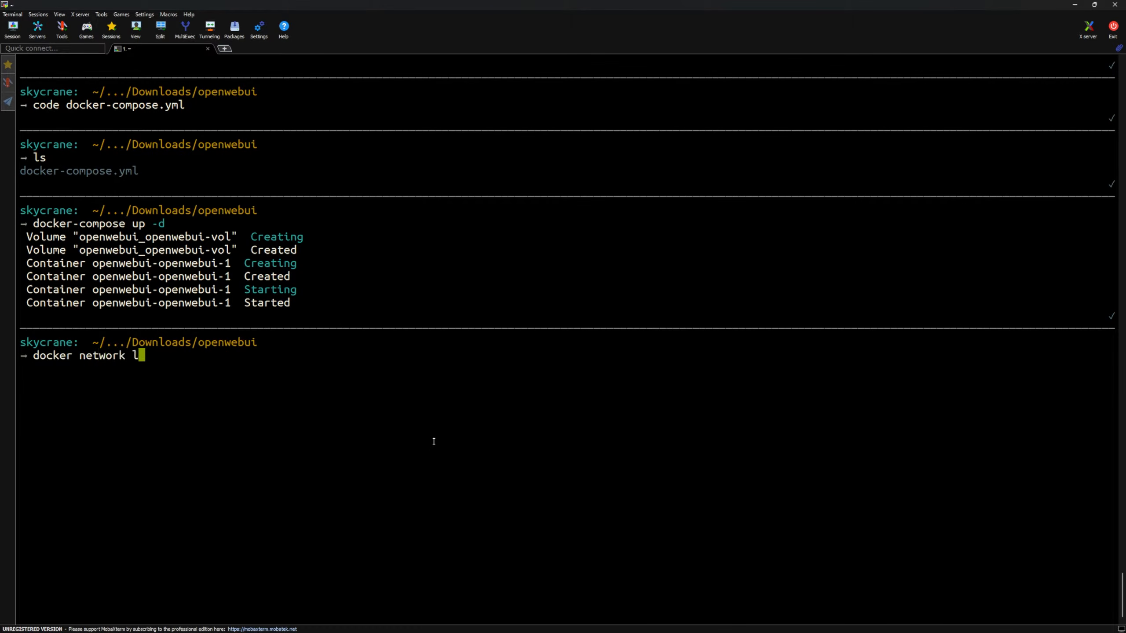
pyautogui.press('Return')
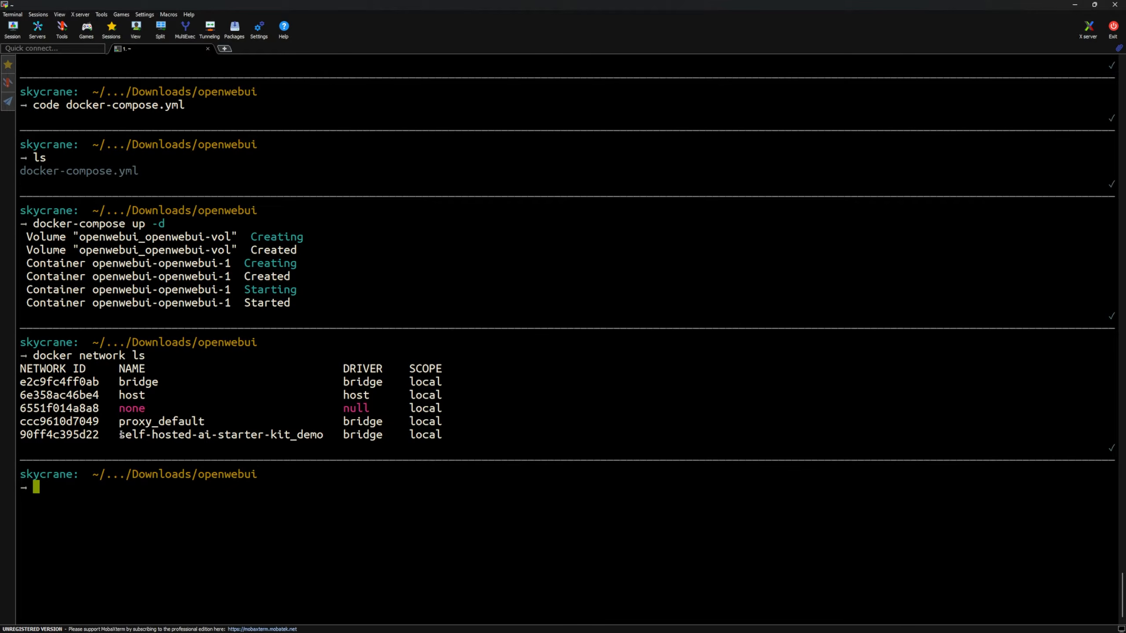
# Run docker network inspect on the self-hosted-ai-starter-kit_demo network's ID and examine the openwebui container's name and IPv4 address
pyautogui.doubleClick(41, 434)
pyautogui.hotkey('ctrl', 'c')
pyautogui.click(97, 503)
pyautogui.write('docker network in')
pyautogui.write('spect')
pyautogui.rightClick(416, 518)
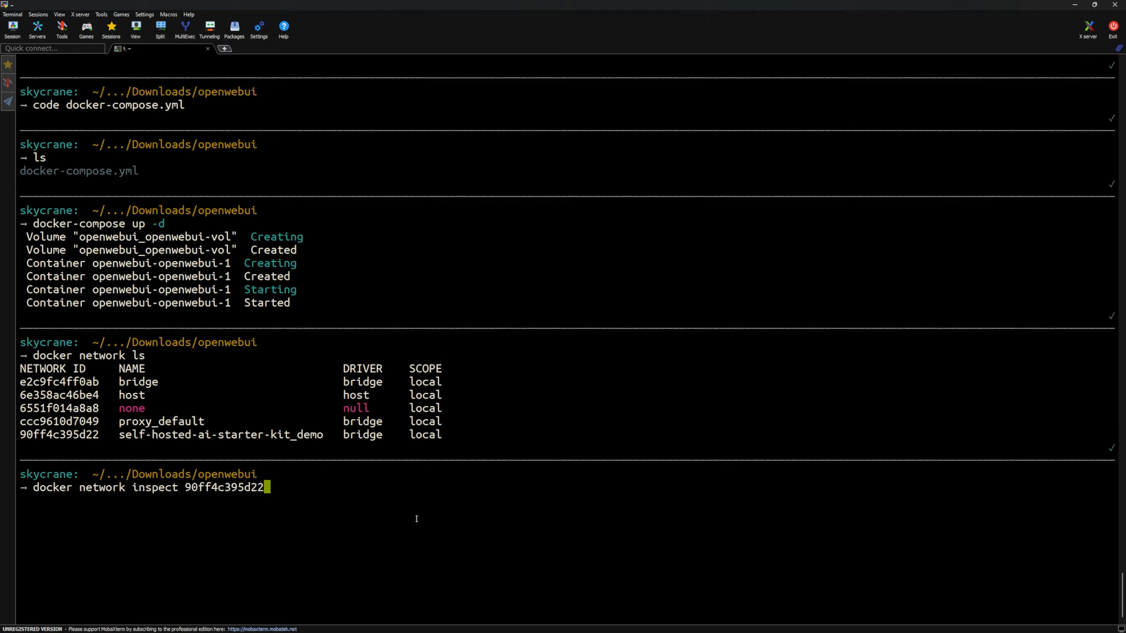
pyautogui.press('Return')
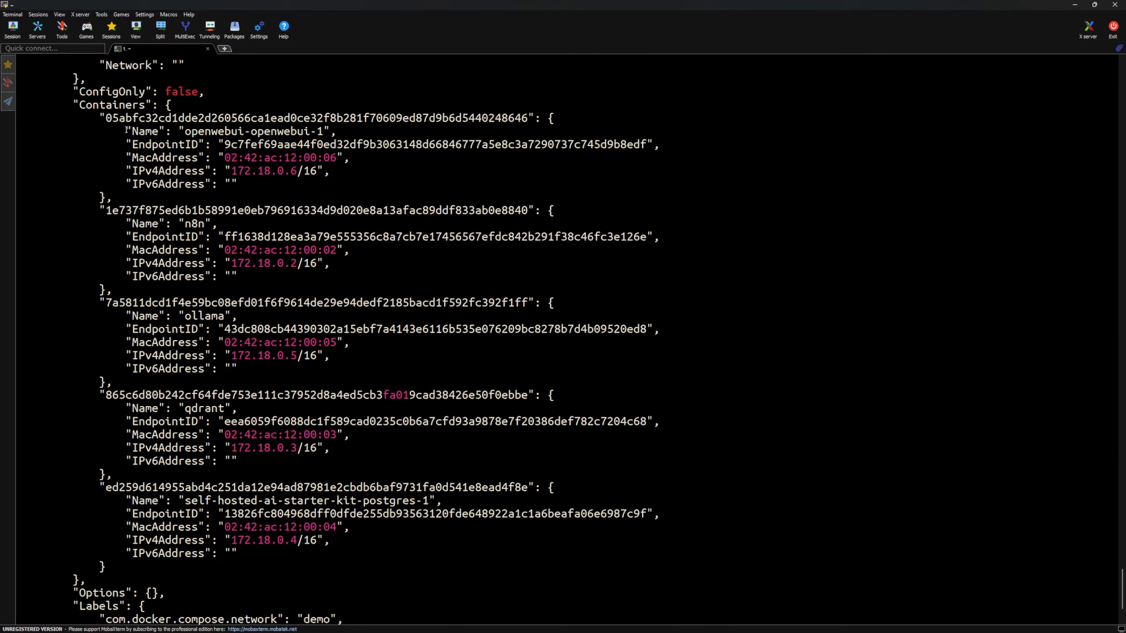
pyautogui.moveTo(126, 131); pyautogui.dragTo(335, 134)
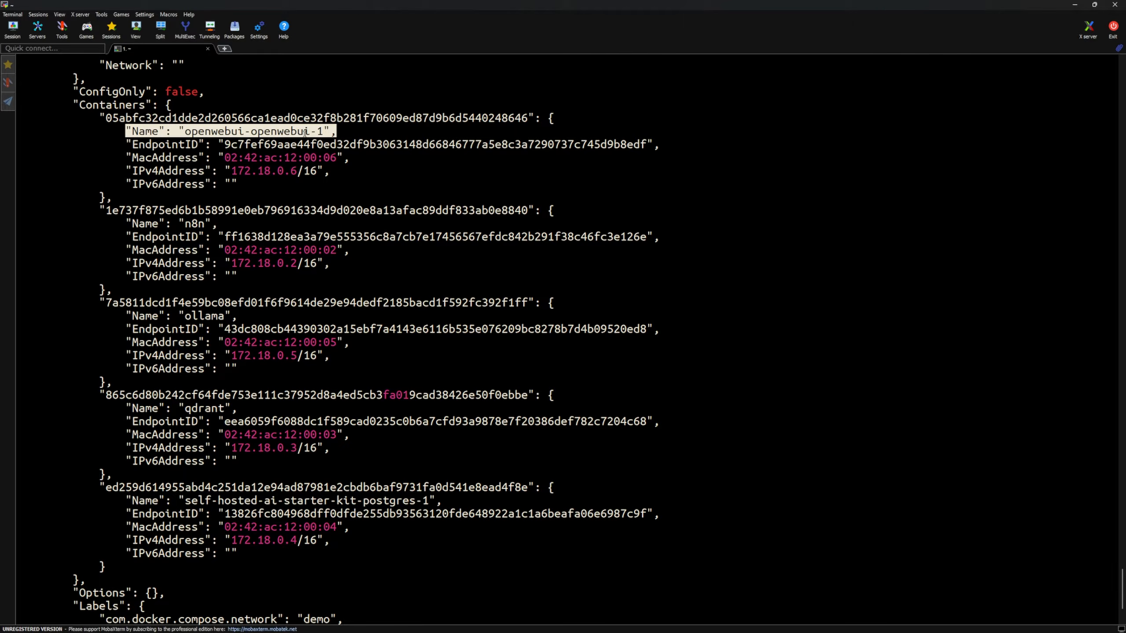
pyautogui.moveTo(231, 172); pyautogui.dragTo(293, 171)
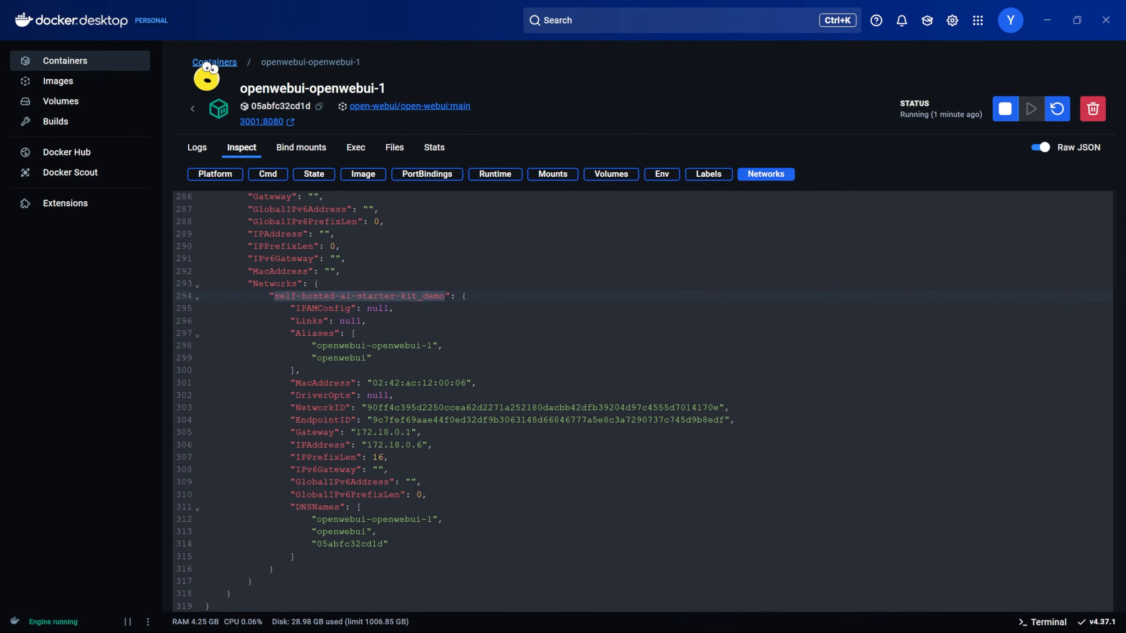
# Open openwebui-1's port 3001 page from Docker Desktop and create the admin account with a name, email and password, dismissing the release notes
pyautogui.click(209, 66)
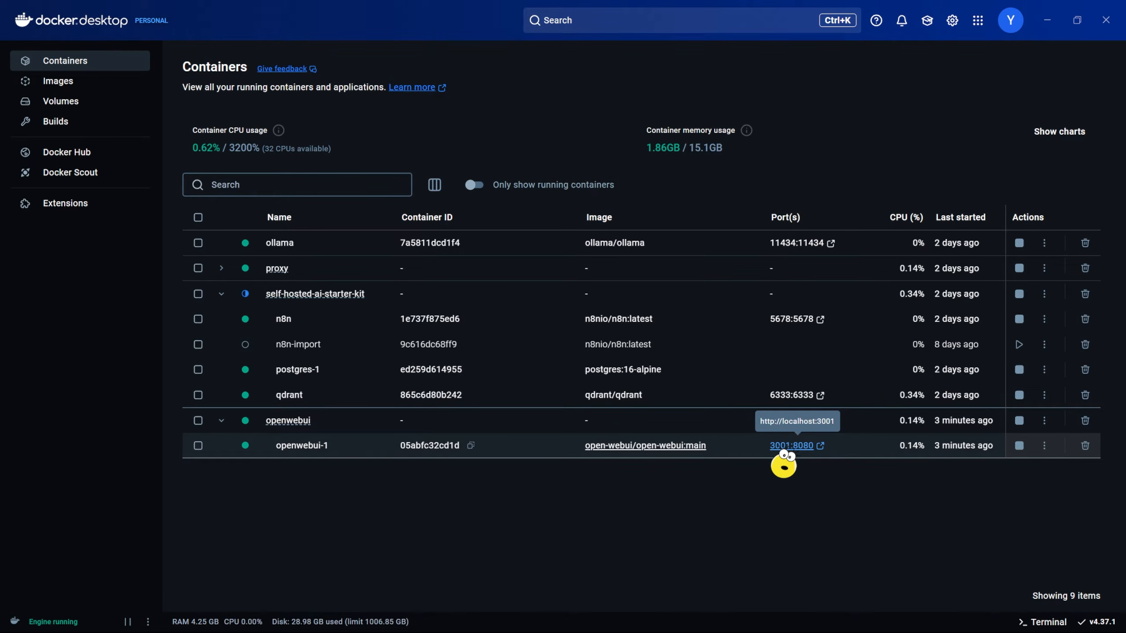
pyautogui.click(785, 447)
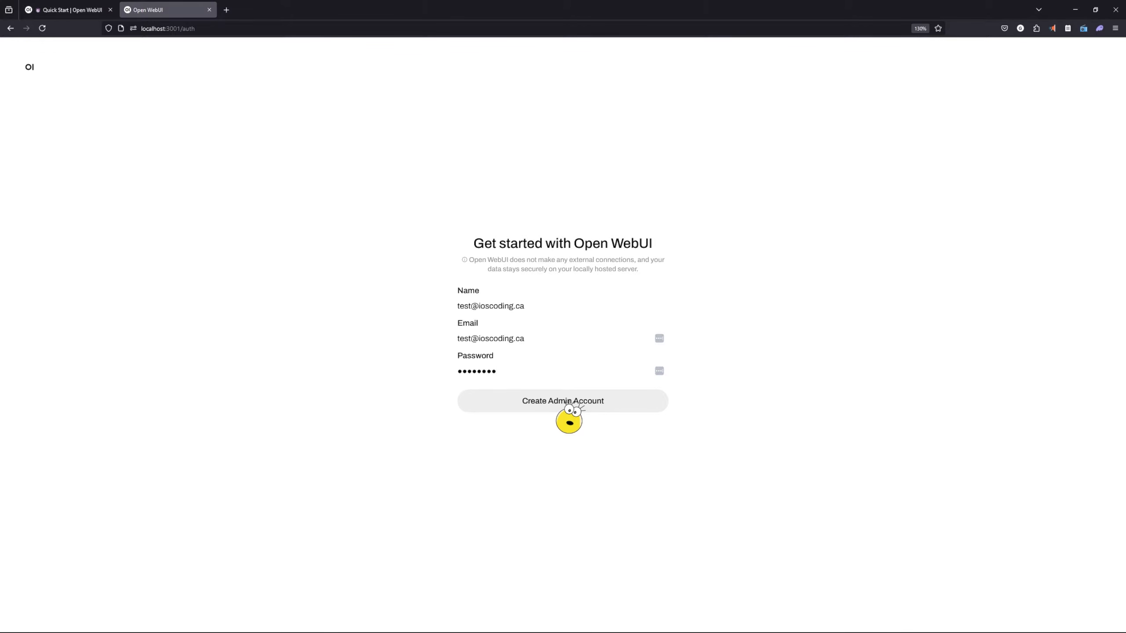
pyautogui.click(570, 402)
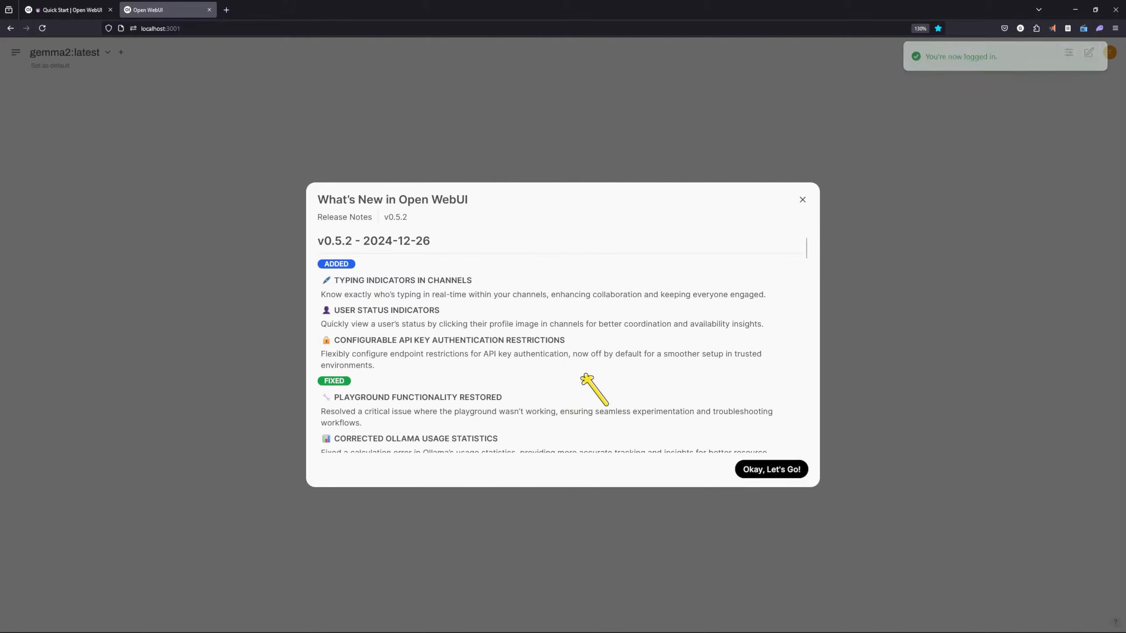
pyautogui.click(771, 470)
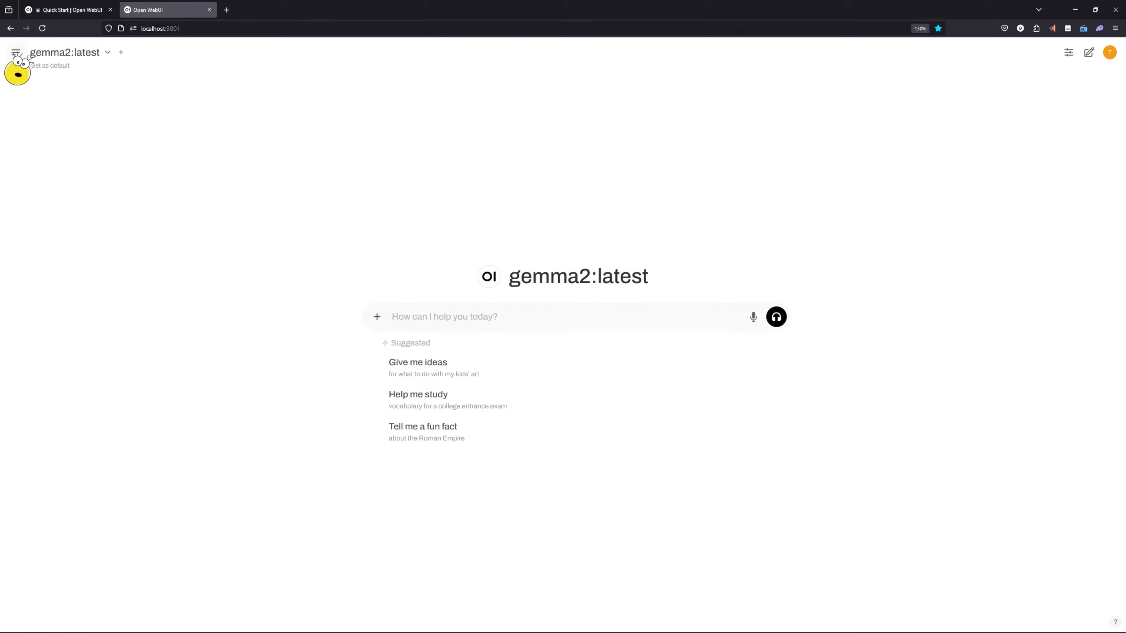
# Open the user settings from the account in the sidebar and set the WebUI theme to Dark
pyautogui.click(16, 52)
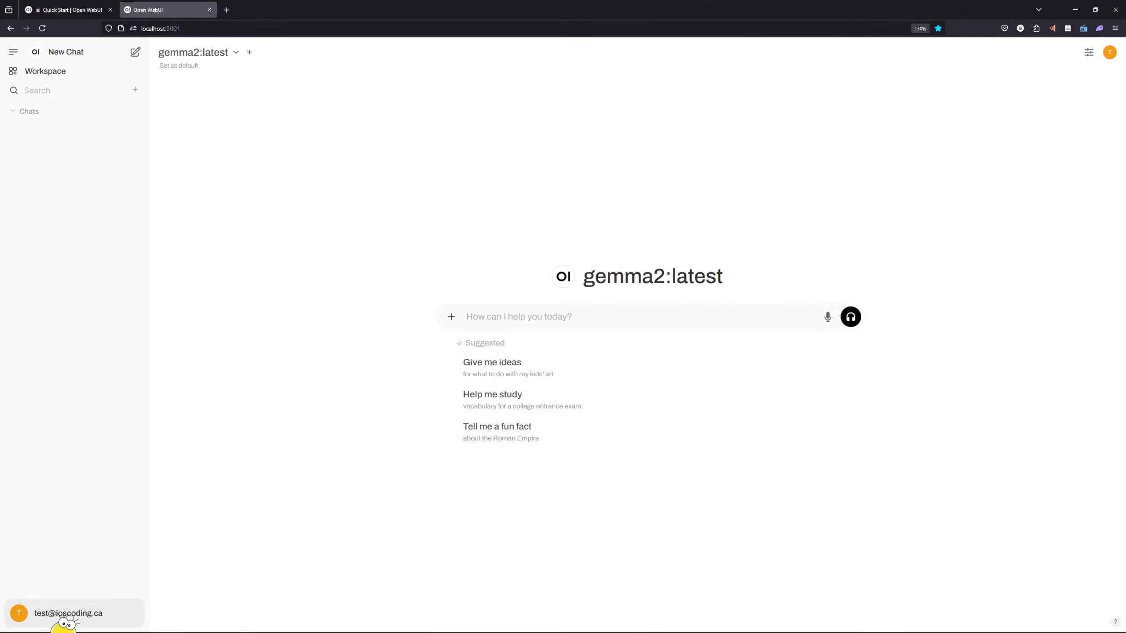
pyautogui.click(62, 614)
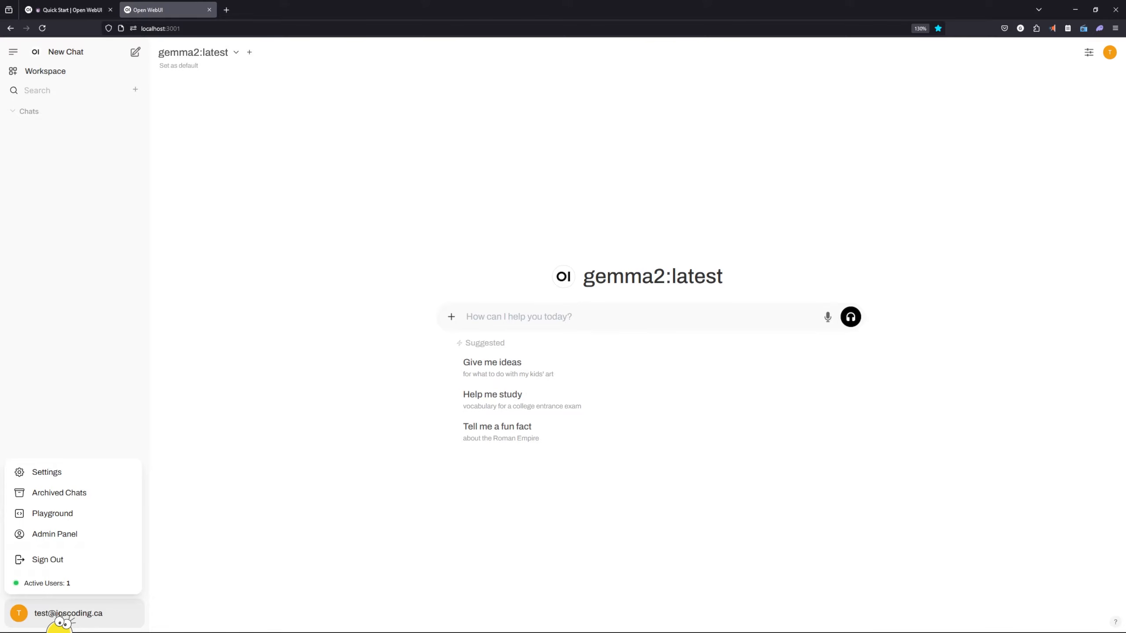
pyautogui.click(51, 473)
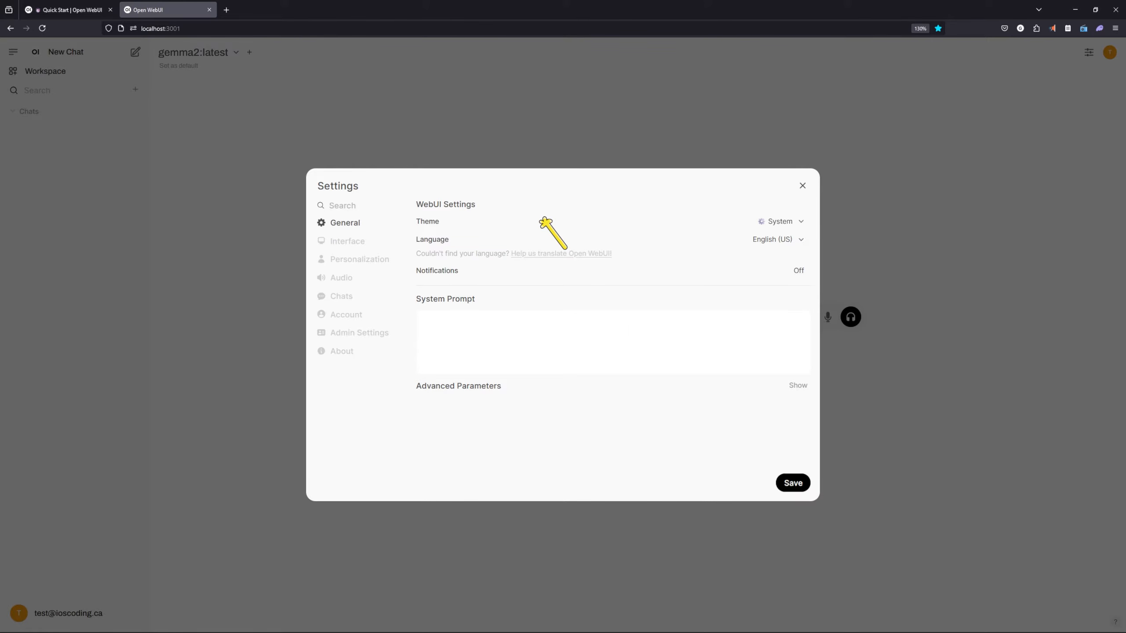
pyautogui.click(780, 220)
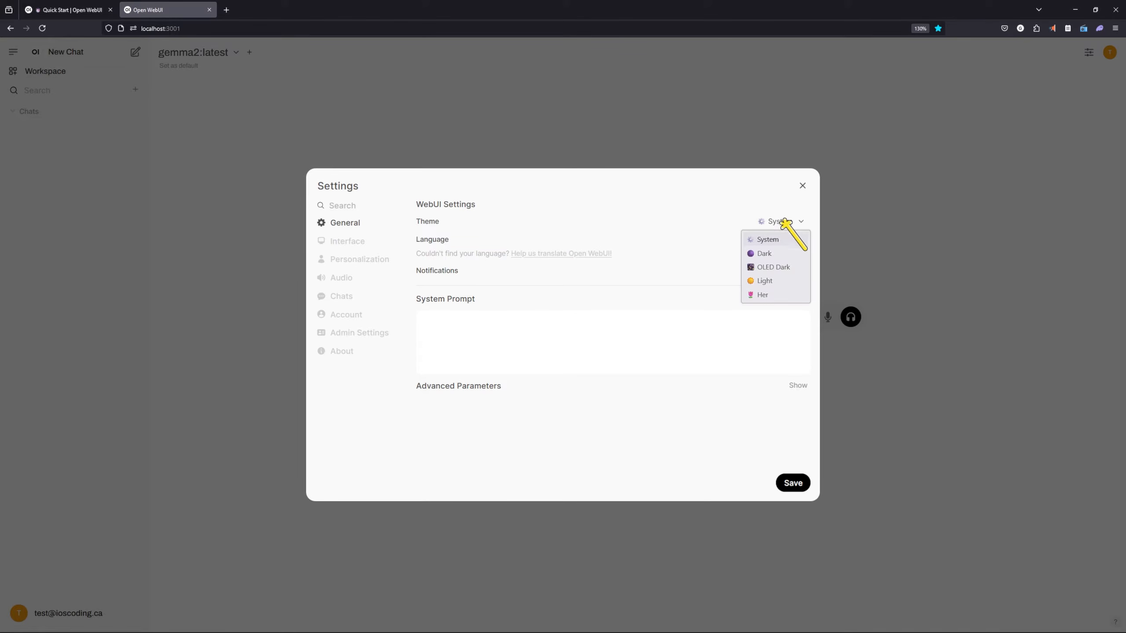
pyautogui.click(767, 254)
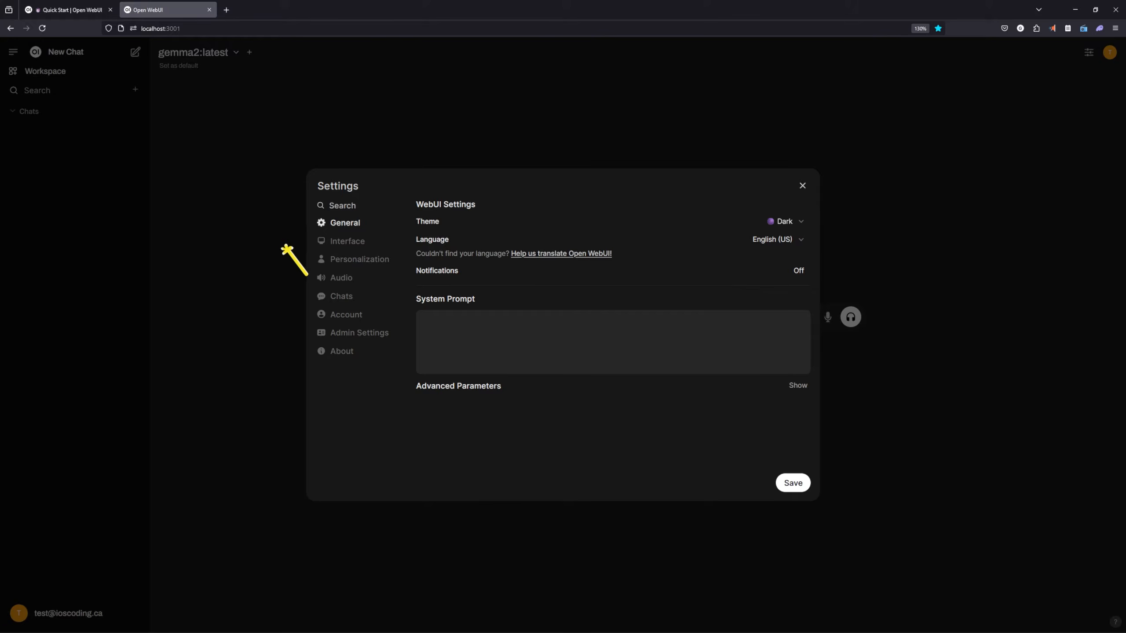
# Review the Interface settings for UI, chat, voice and file options, and the Audio settings
pyautogui.click(346, 242)
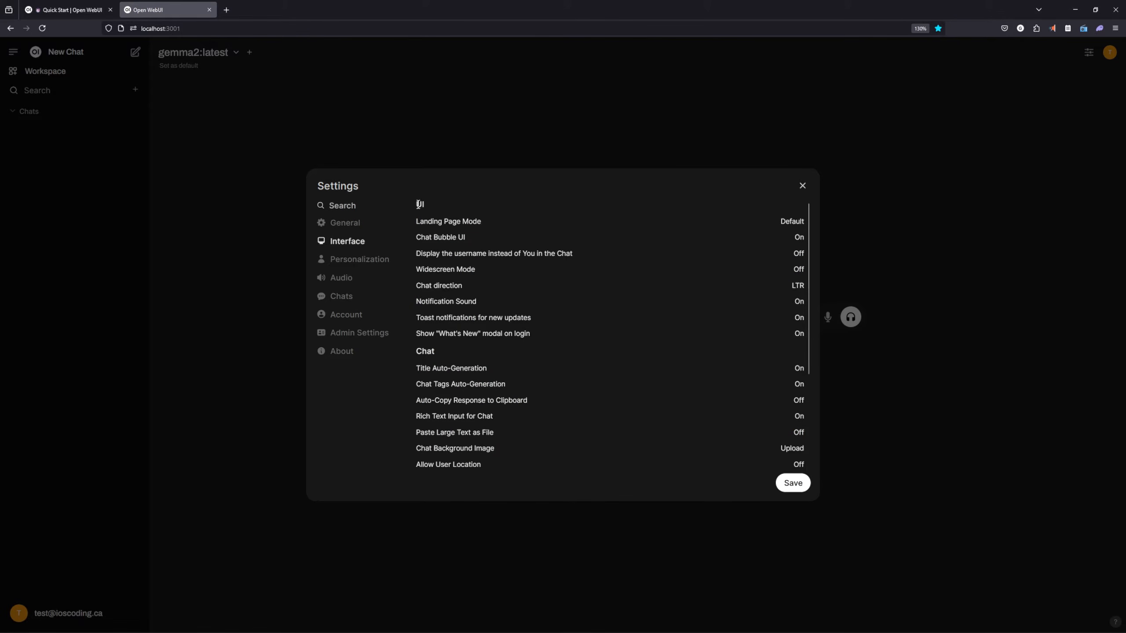
pyautogui.moveTo(424, 235); pyautogui.dragTo(488, 245)
pyautogui.scroll(-3, 510, 360)
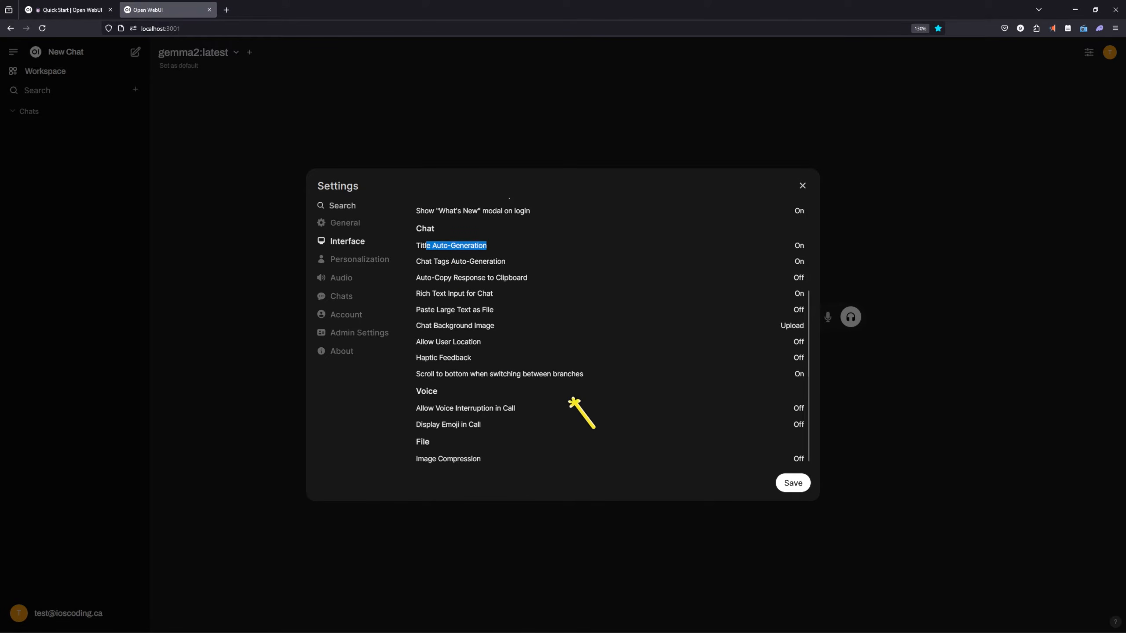
pyautogui.scroll(2, 572, 402)
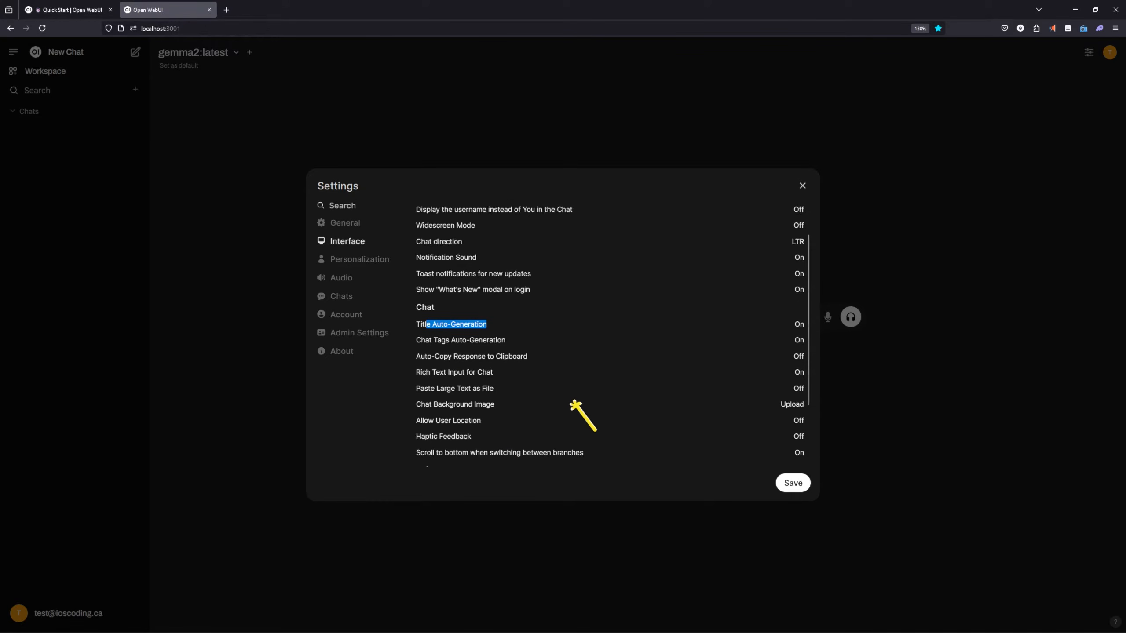
pyautogui.click(340, 278)
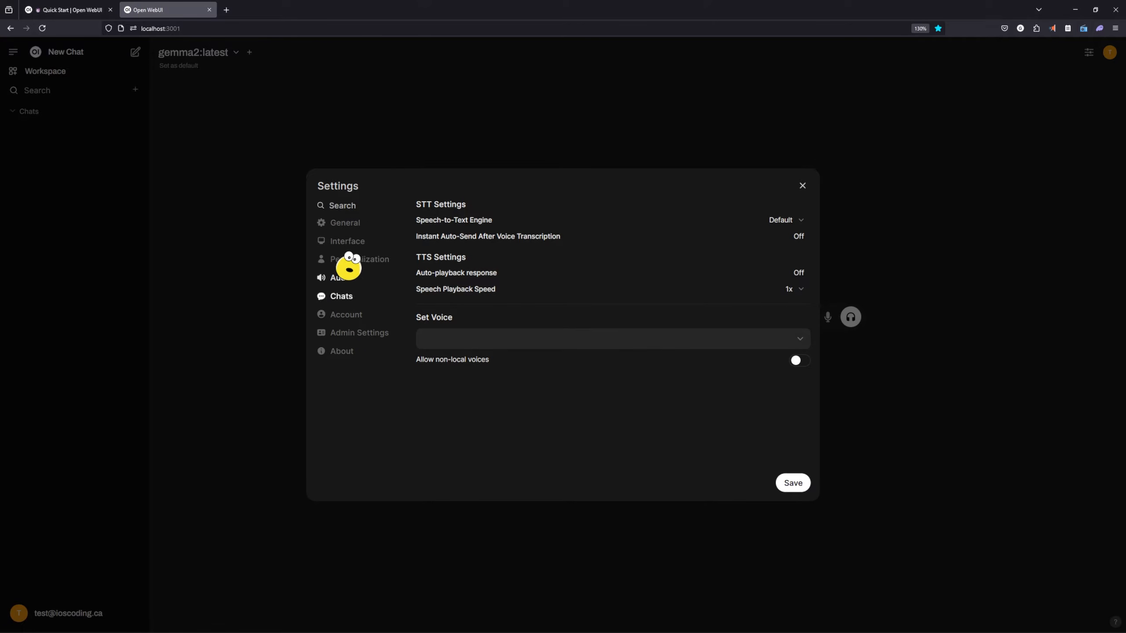
# Review the Ollama and OpenAI API connections in the admin settings, checking the Ollama URL's port against the ollama container in Docker Desktop
pyautogui.click(356, 336)
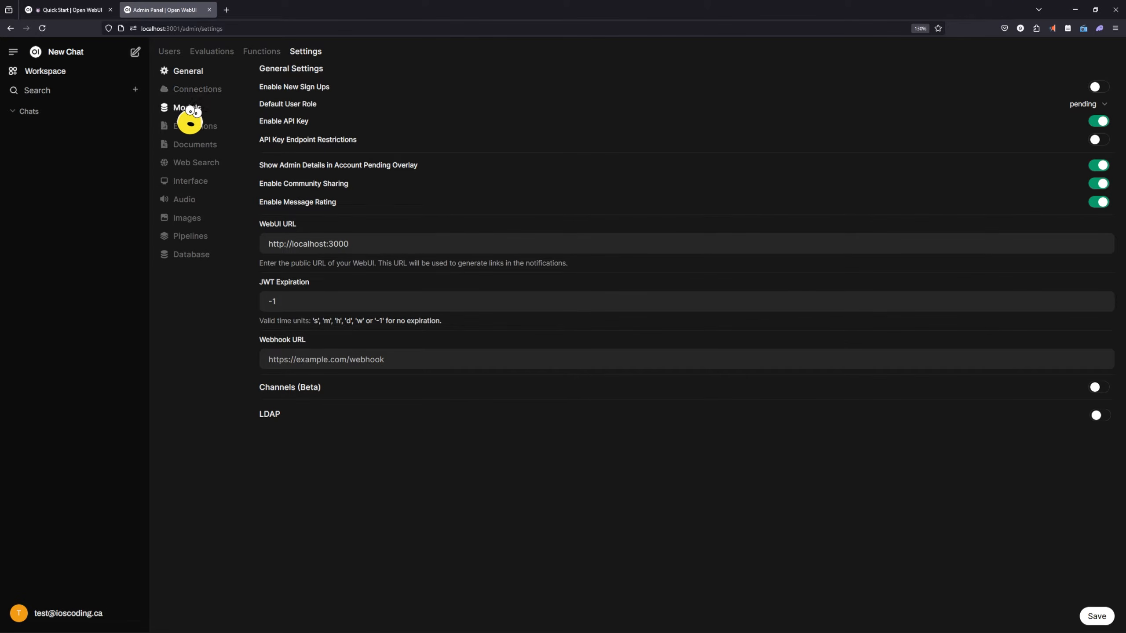
pyautogui.click(195, 91)
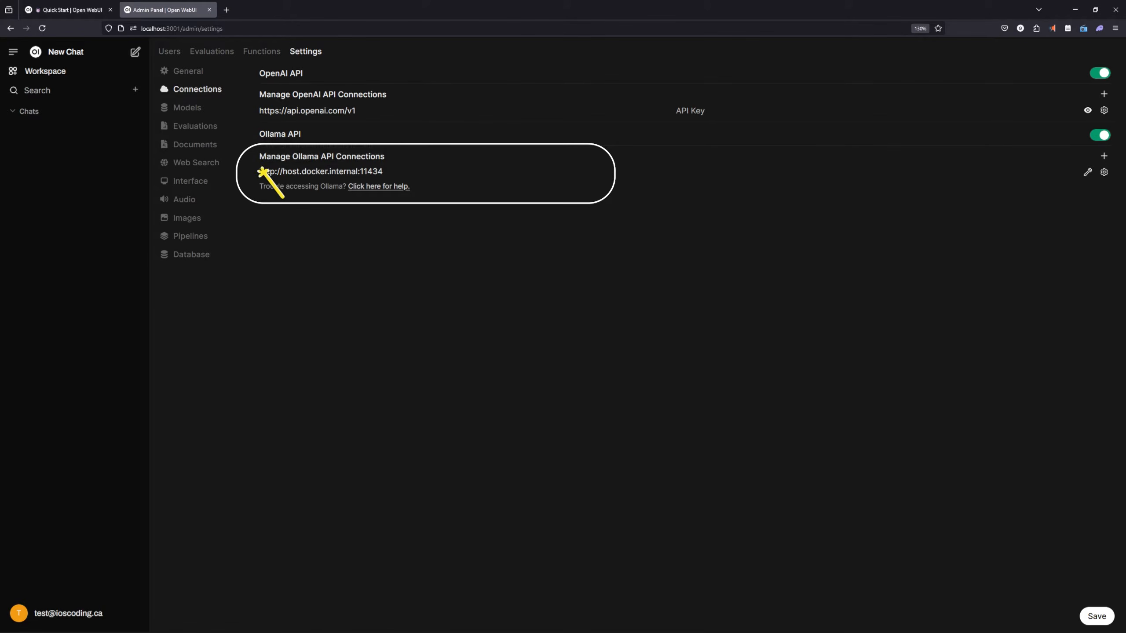
pyautogui.moveTo(383, 171); pyautogui.dragTo(259, 172)
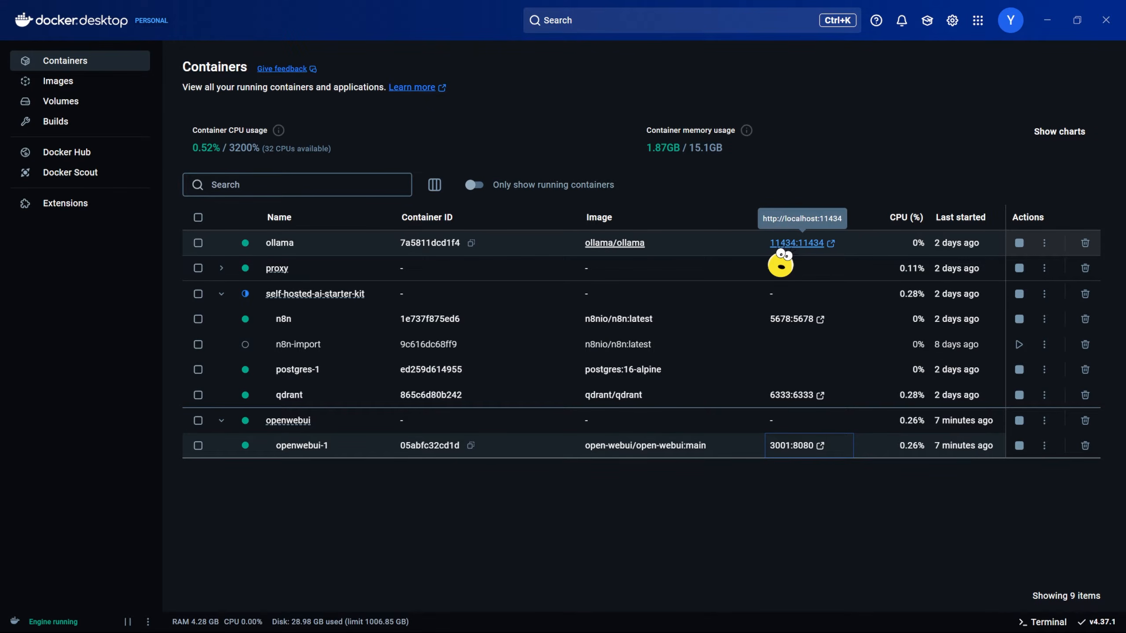
pyautogui.click(1047, 20)
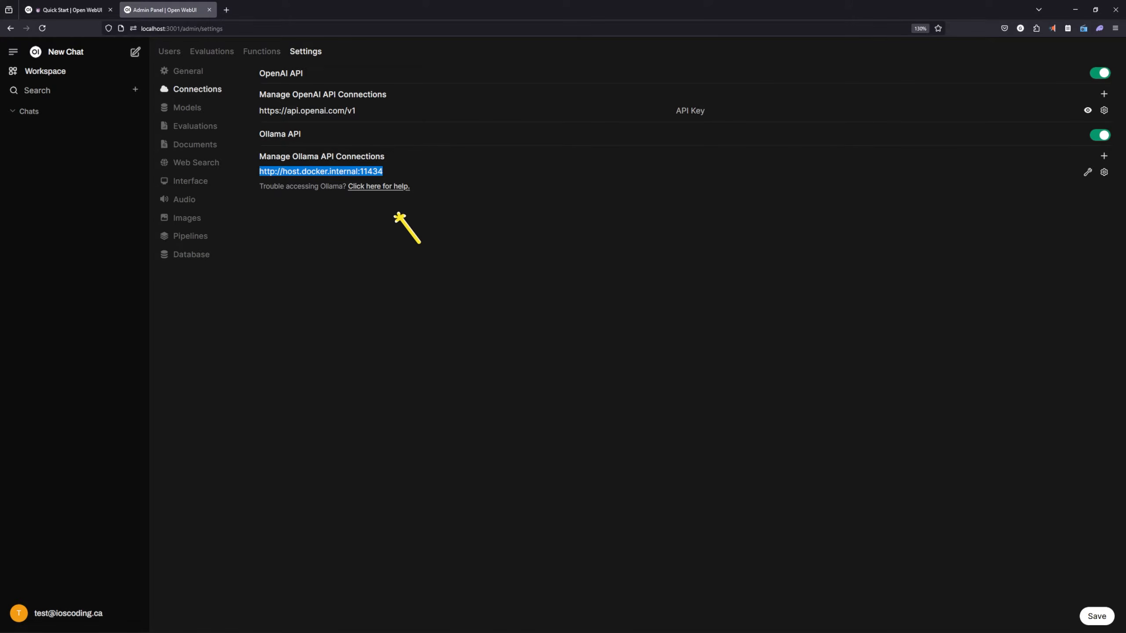
pyautogui.moveTo(270, 72); pyautogui.dragTo(326, 74)
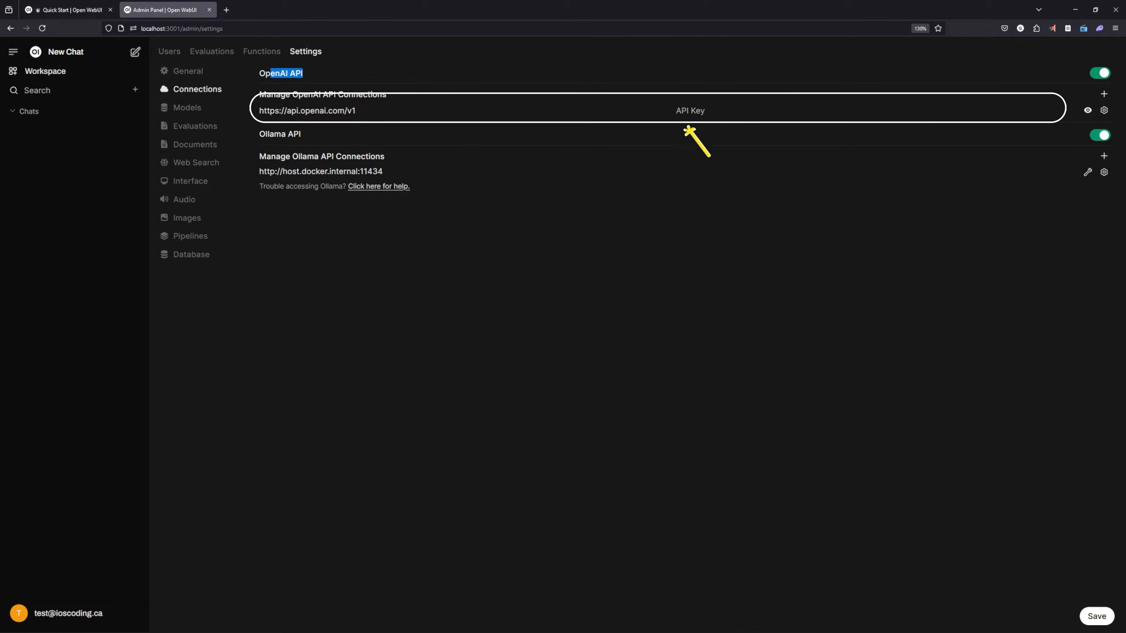
pyautogui.click(715, 111)
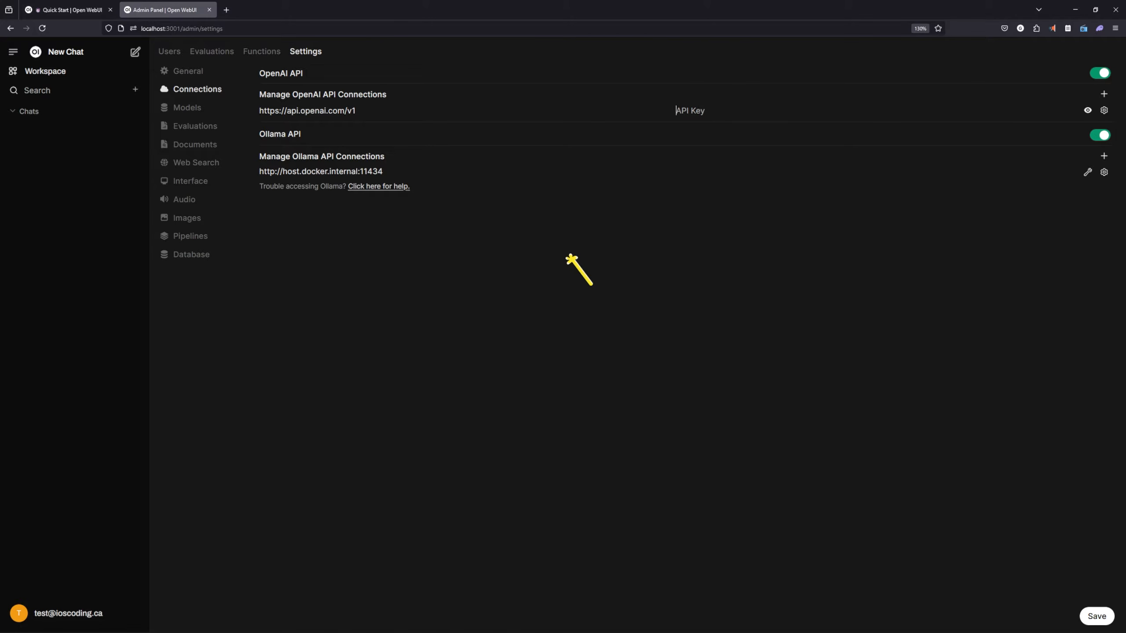
# Open the admin Models settings and compare them with the models listed by running ollama ls inside the ollama container in Docker Desktop
pyautogui.click(187, 108)
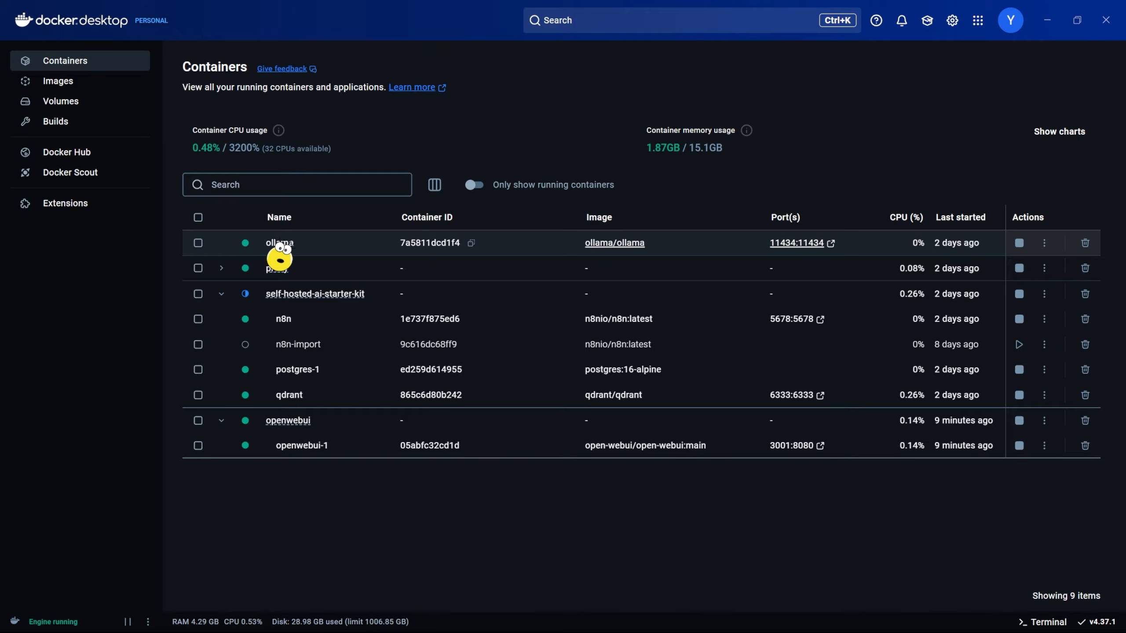
pyautogui.click(279, 243)
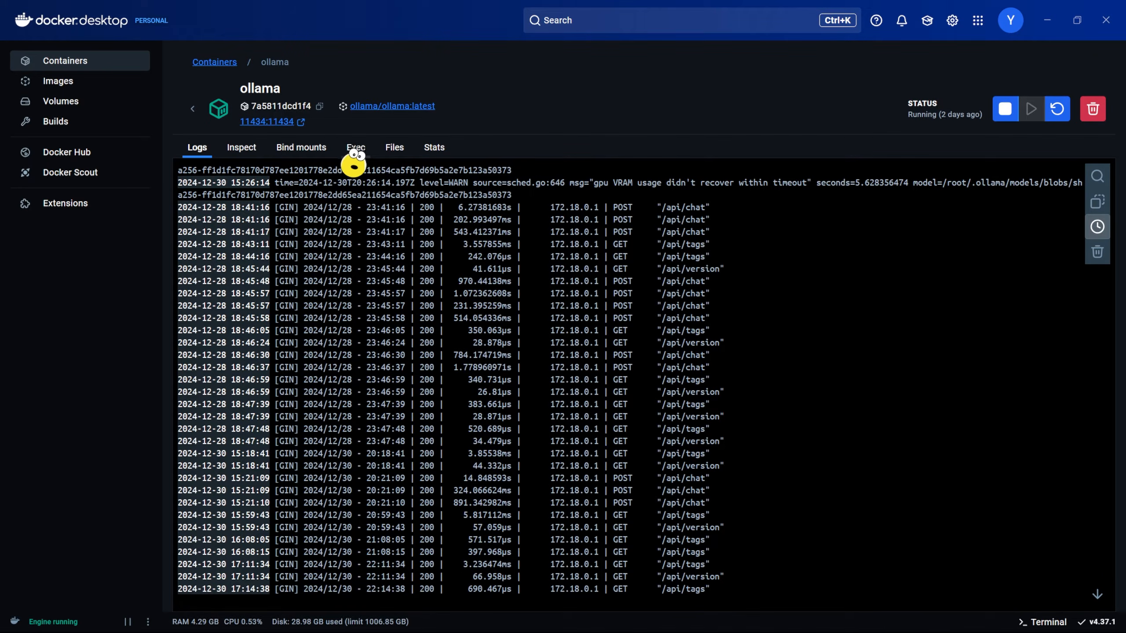
pyautogui.click(355, 151)
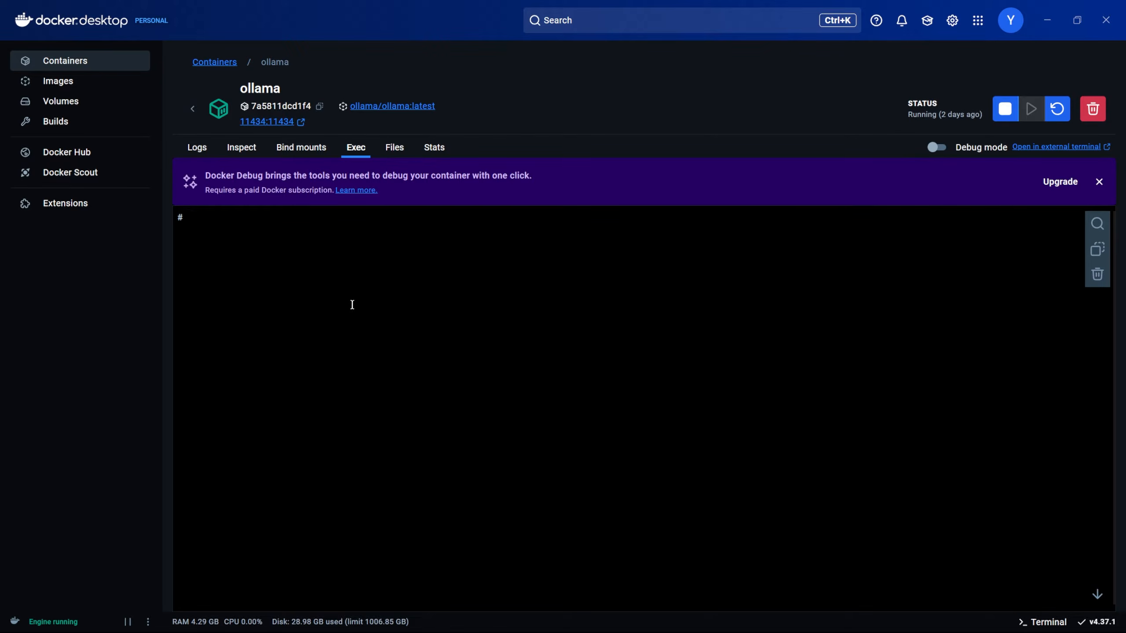
pyautogui.write('ollama ls')
pyautogui.press('Return')
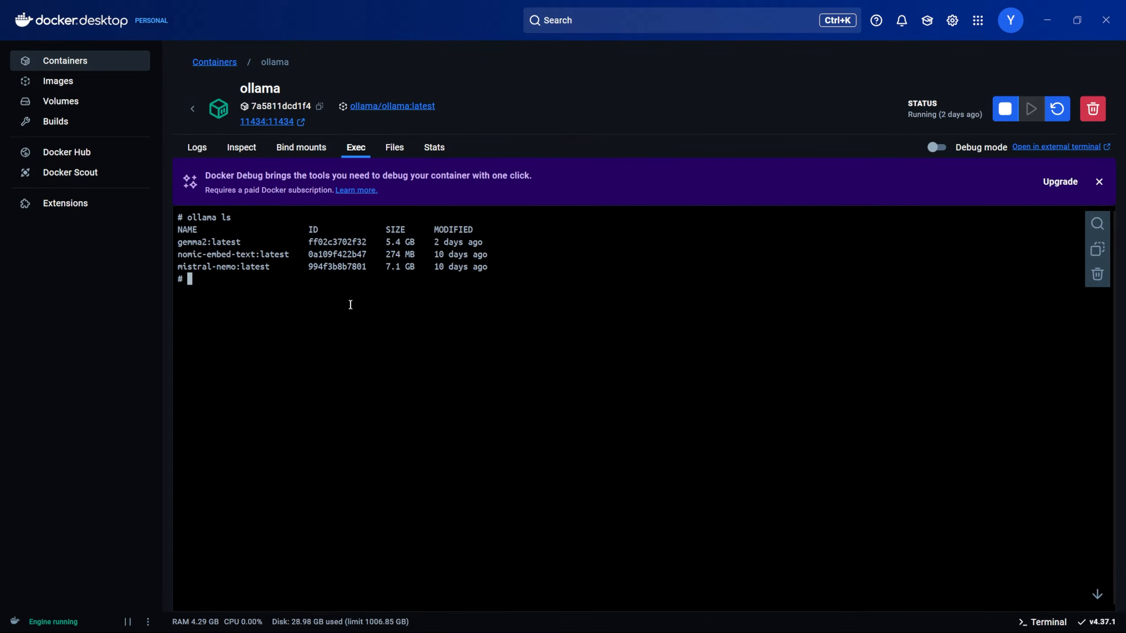
pyautogui.moveTo(183, 242); pyautogui.dragTo(230, 257)
pyautogui.click(289, 286)
pyautogui.moveTo(187, 243); pyautogui.dragTo(257, 244)
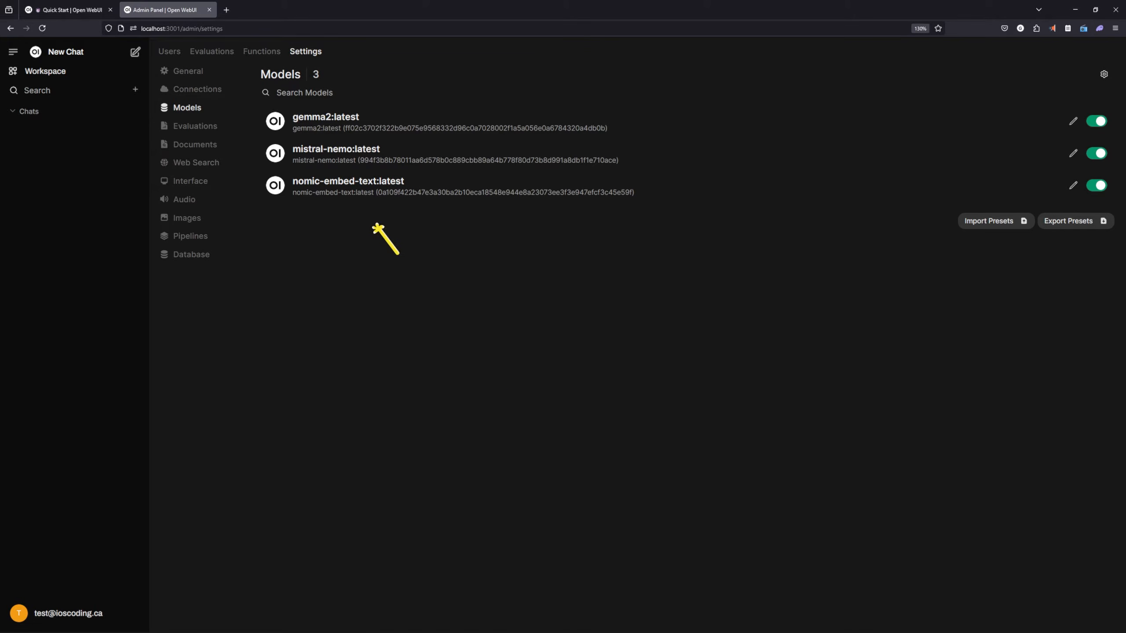
# Review the admin Documents settings for embedding and RAG template, and the Images settings for the OpenAI API configuration
pyautogui.click(189, 145)
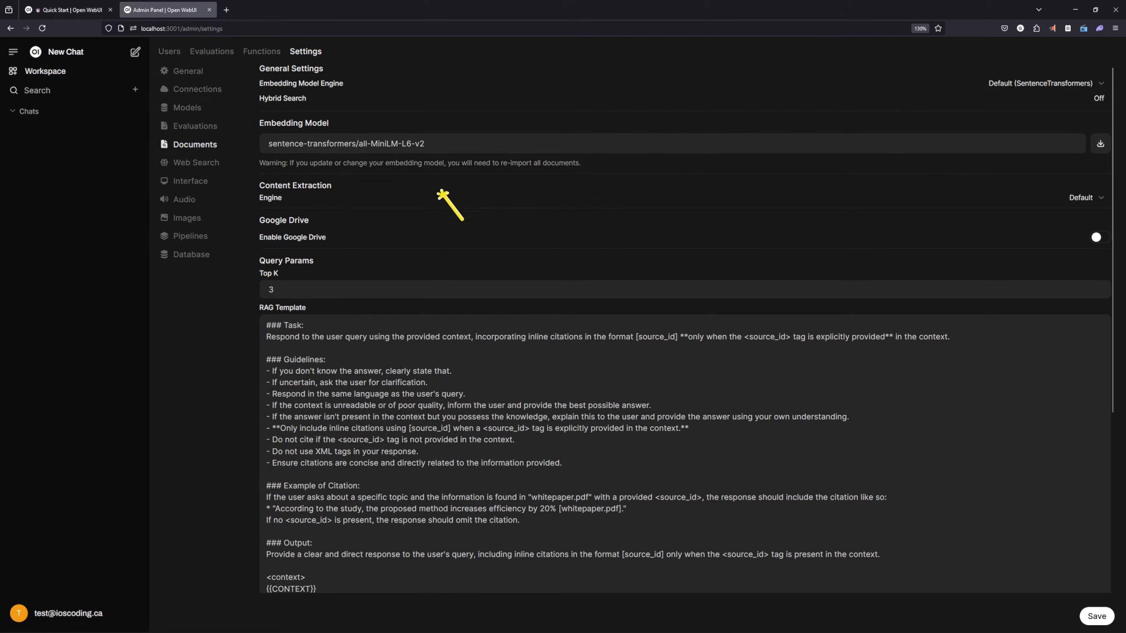
pyautogui.scroll(-5, 457, 354)
pyautogui.scroll(5, 527, 472)
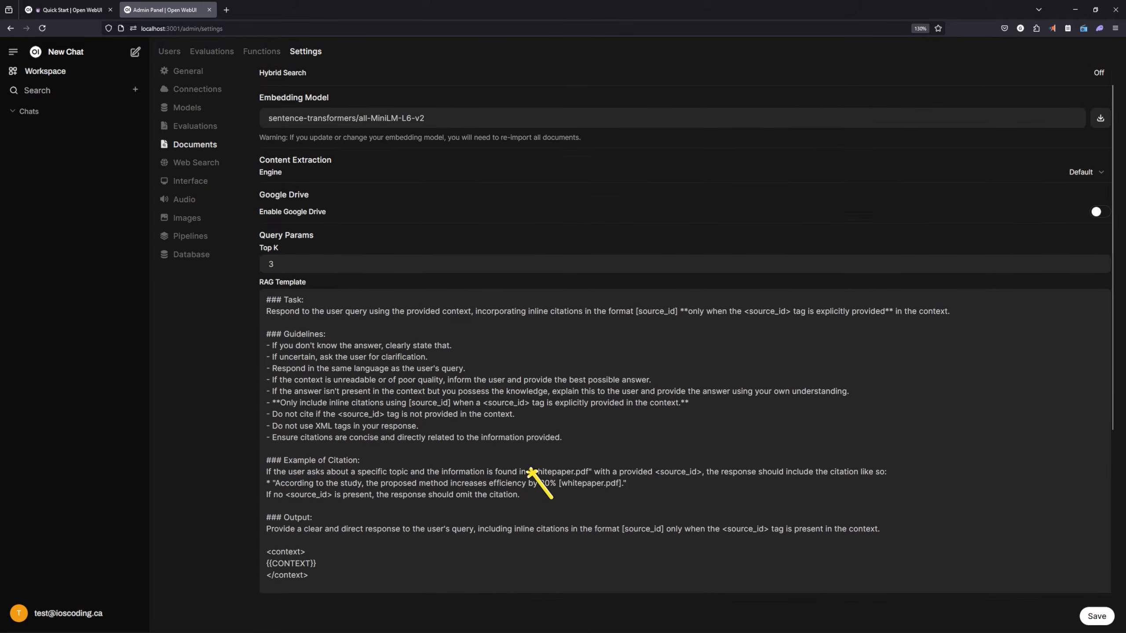
pyautogui.scroll(1, 532, 472)
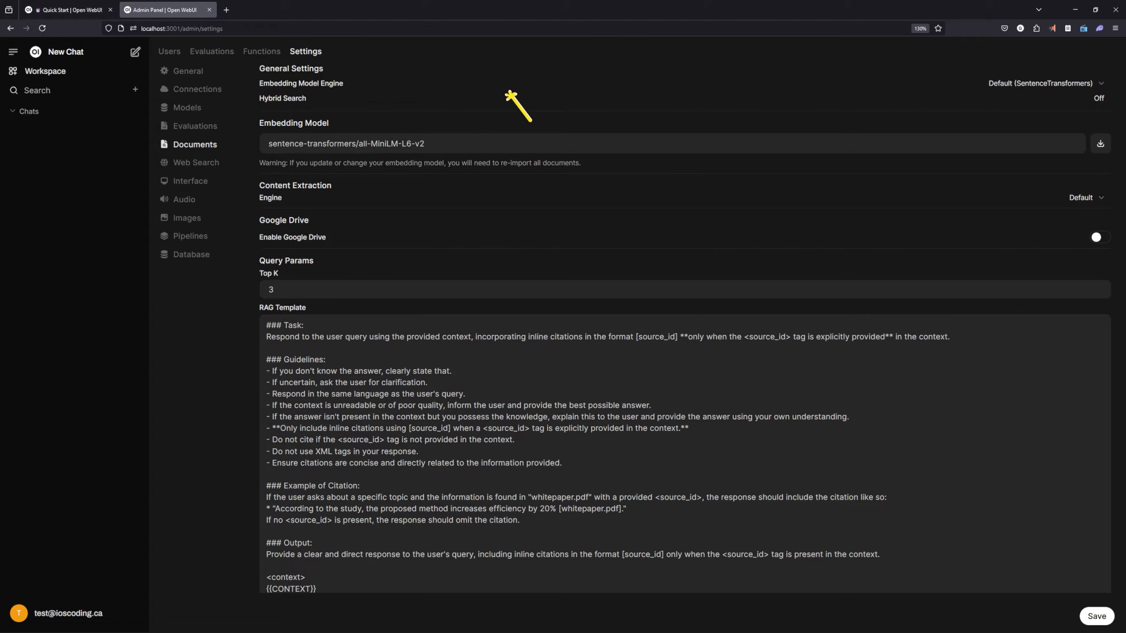
pyautogui.click(186, 218)
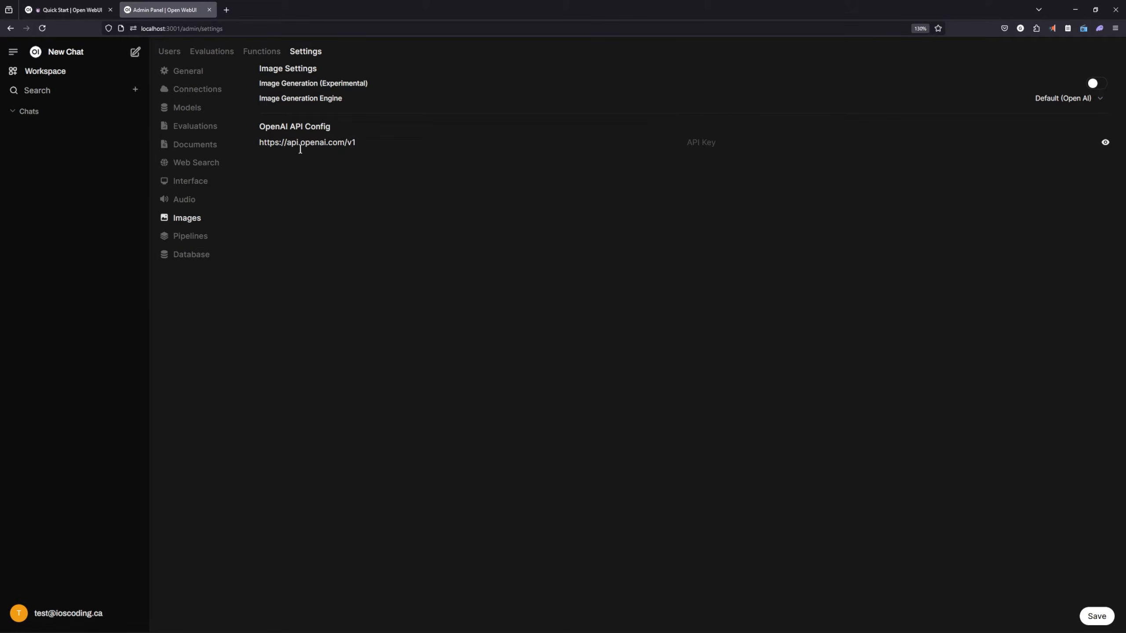
pyautogui.moveTo(297, 143); pyautogui.dragTo(331, 147)
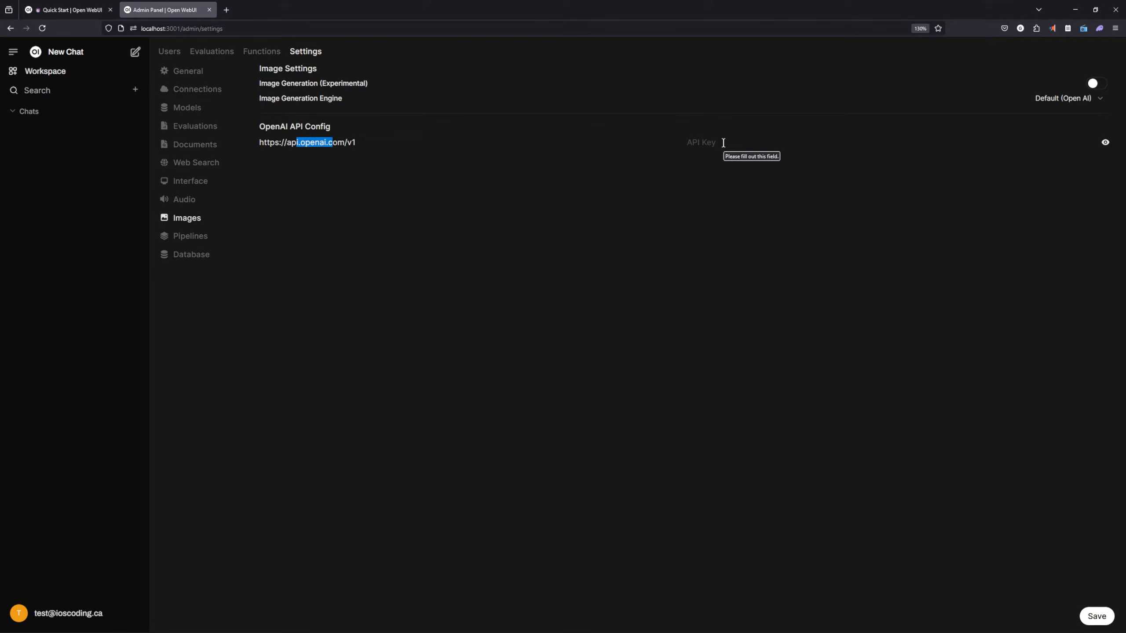
# Start a new chat with gemma2:latest and send the suggested prompt asking for a random fun fact about the Roman Empire
pyautogui.click(135, 52)
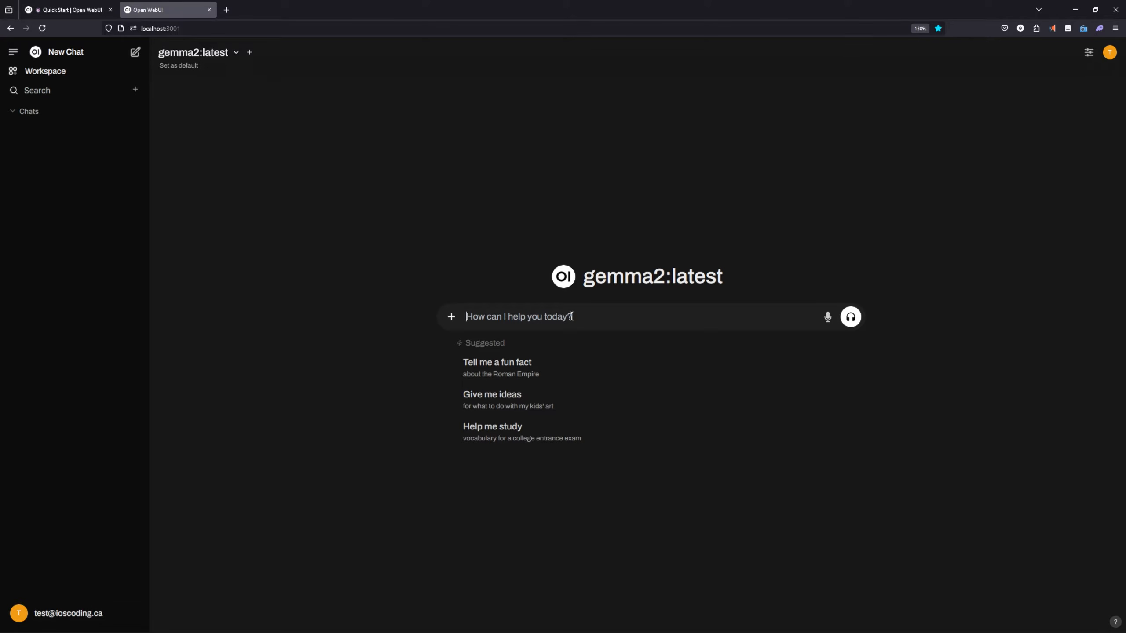
pyautogui.moveTo(586, 271); pyautogui.dragTo(832, 252)
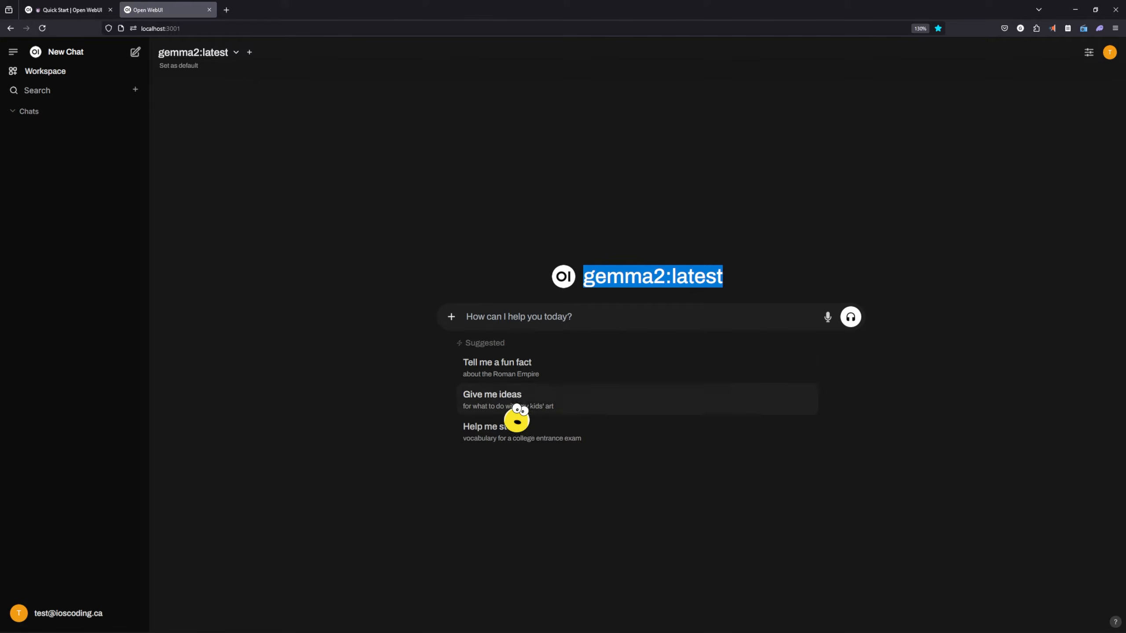
pyautogui.click(496, 372)
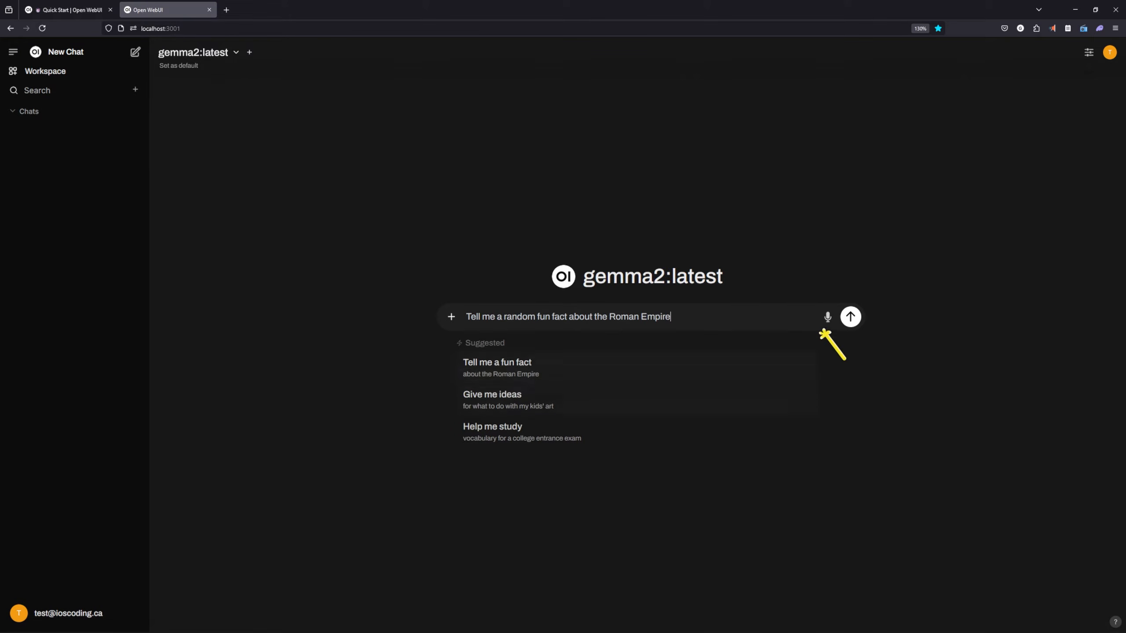
pyautogui.click(850, 317)
# Check the NVIDIA GPU's performance graphs in Task Manager and read the chat answer about the Roman Empire
pyautogui.hotkey('ctrl', 'shift', 'Escape')
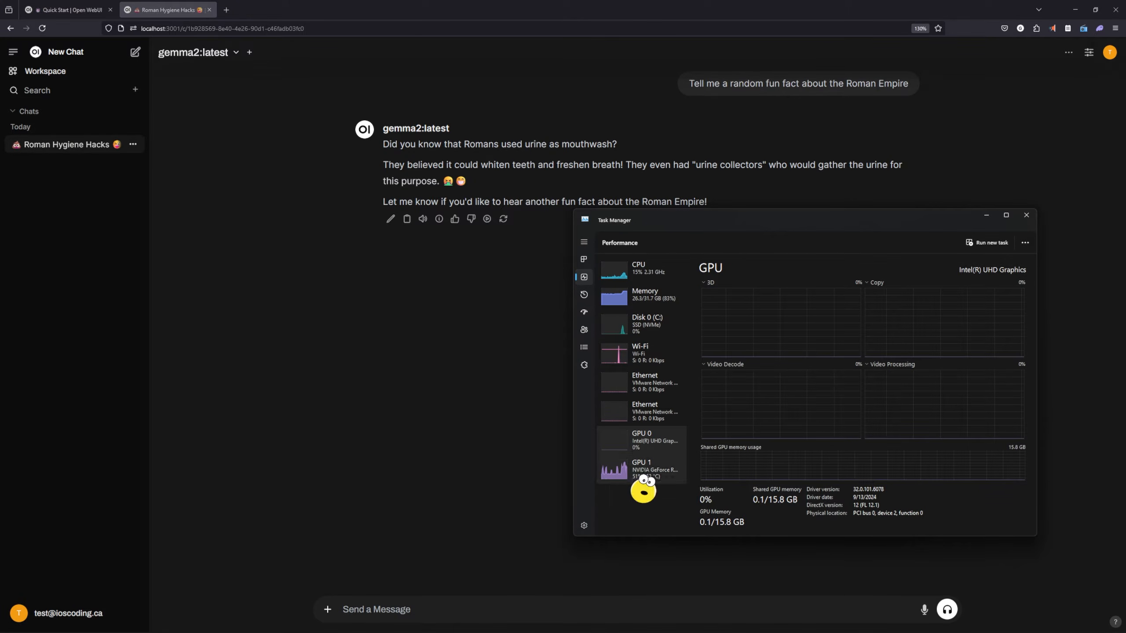
pyautogui.click(615, 481)
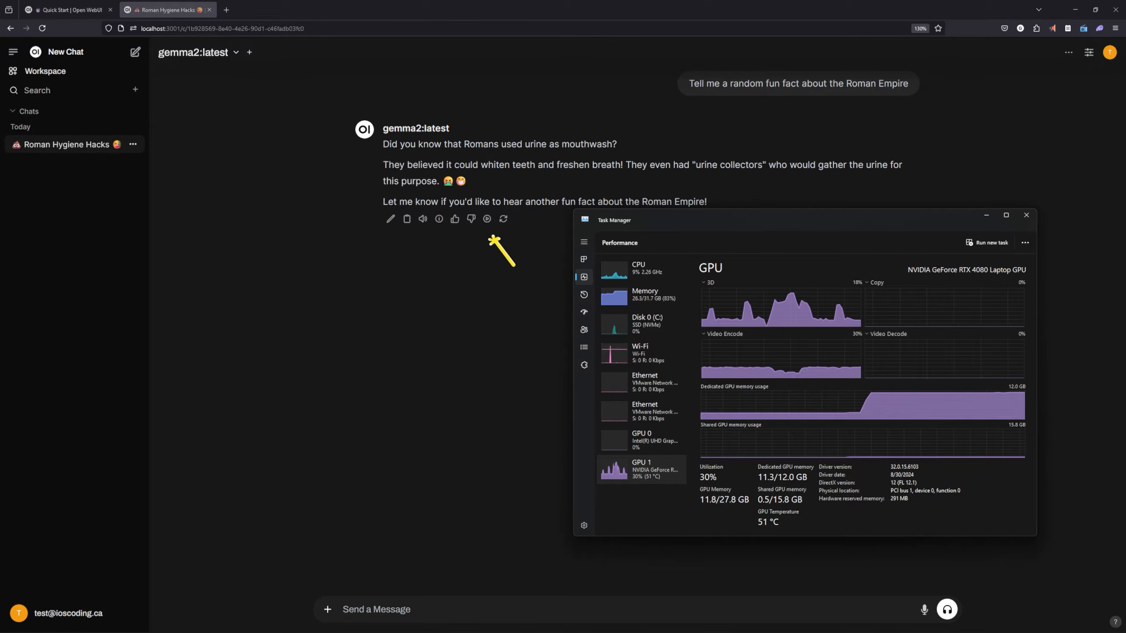
pyautogui.moveTo(382, 144); pyautogui.dragTo(716, 201)
pyautogui.click(617, 425)
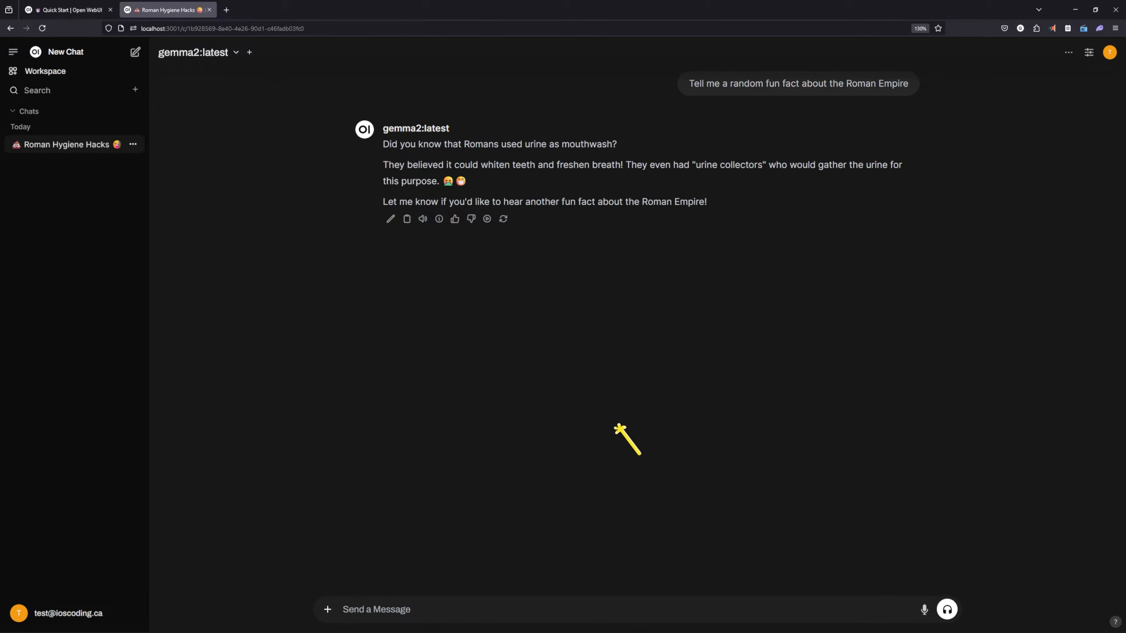
# Ask "why is the sky blue?" in the same chat and read through the answer
pyautogui.click(413, 611)
pyautogui.write('q')
pyautogui.press('BackSpace')
pyautogui.write('why ')
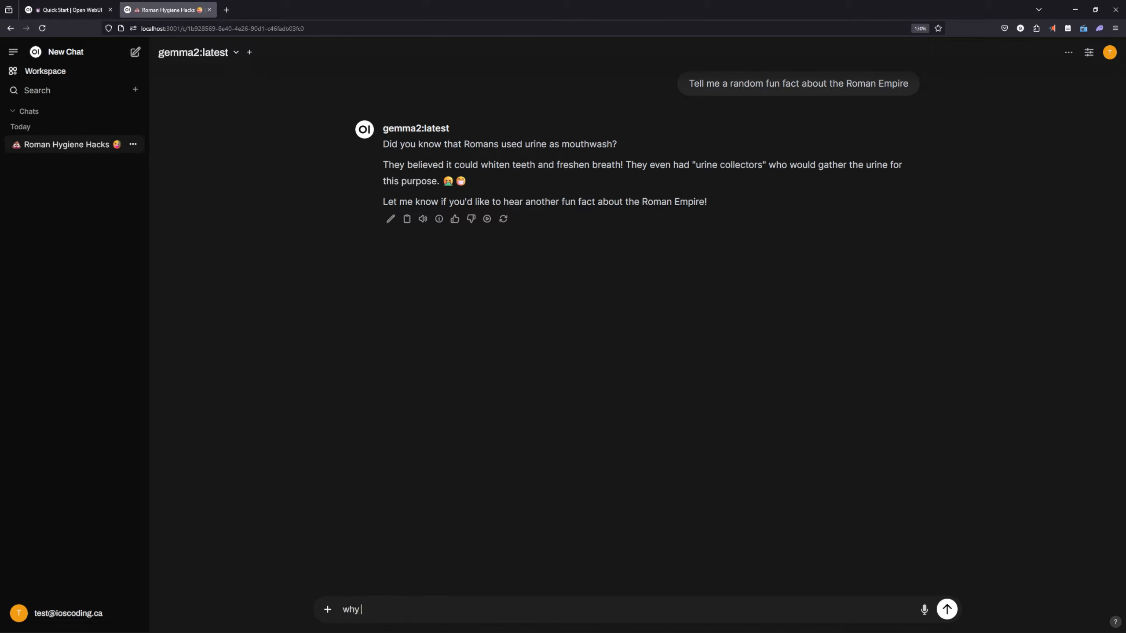
pyautogui.write('is the sky blue?')
pyautogui.press('Return')
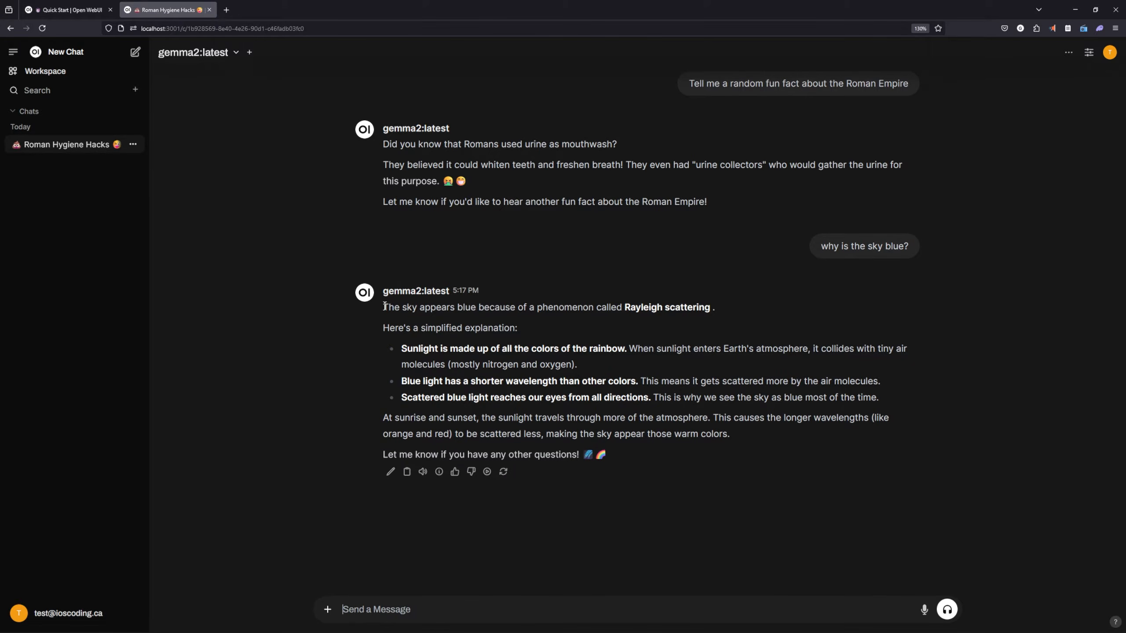
pyautogui.moveTo(384, 307); pyautogui.dragTo(607, 403)
pyautogui.click(457, 247)
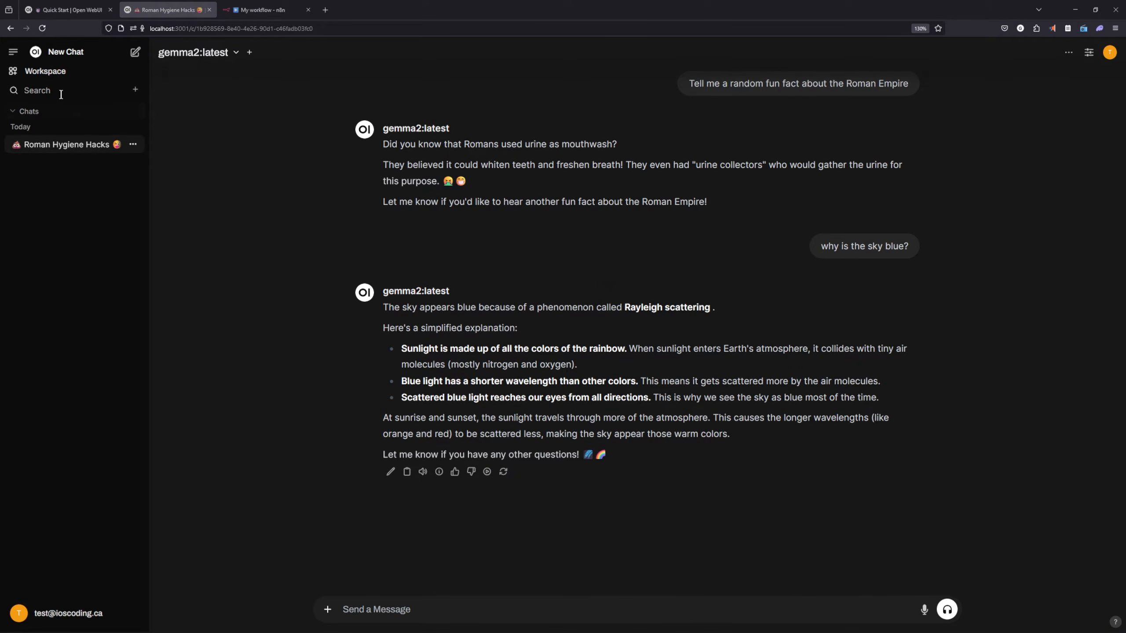
# Open the Workspace models and browse the model presets and content categories on the Open WebUI Community site
pyautogui.click(45, 71)
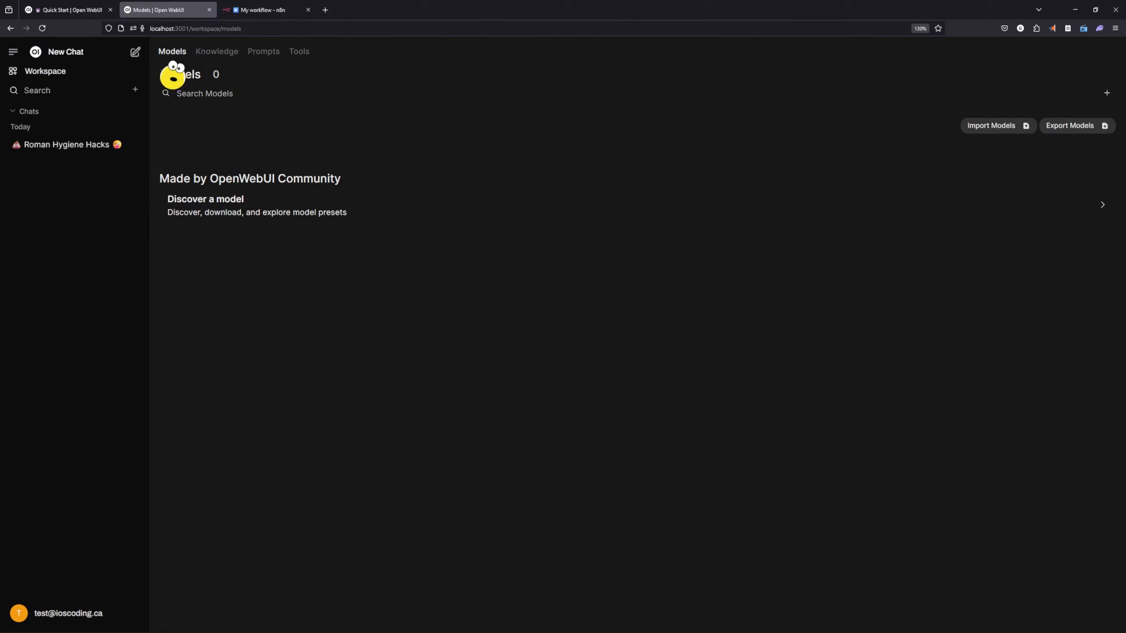
pyautogui.click(246, 218)
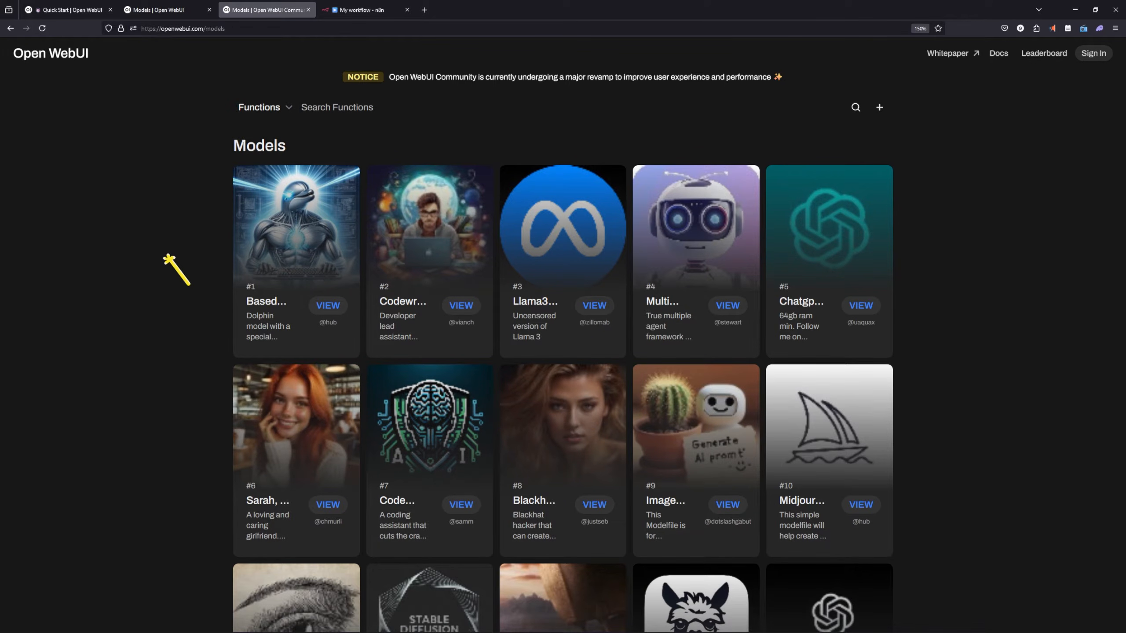
pyautogui.scroll(-10, 149, 302)
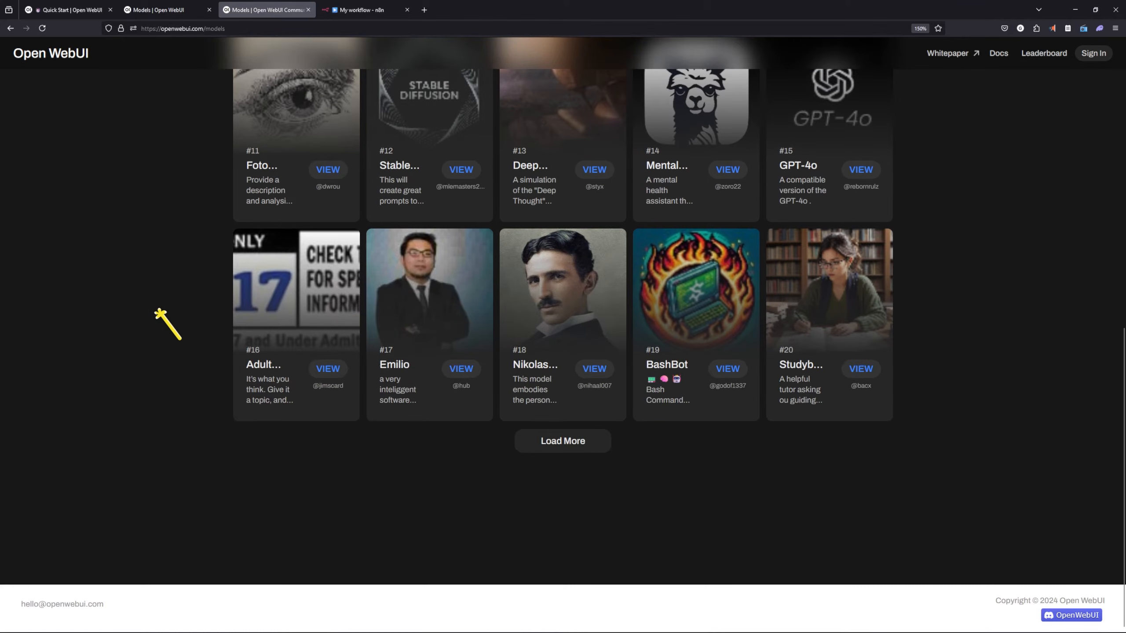
pyautogui.scroll(8, 178, 310)
pyautogui.scroll(2, 191, 313)
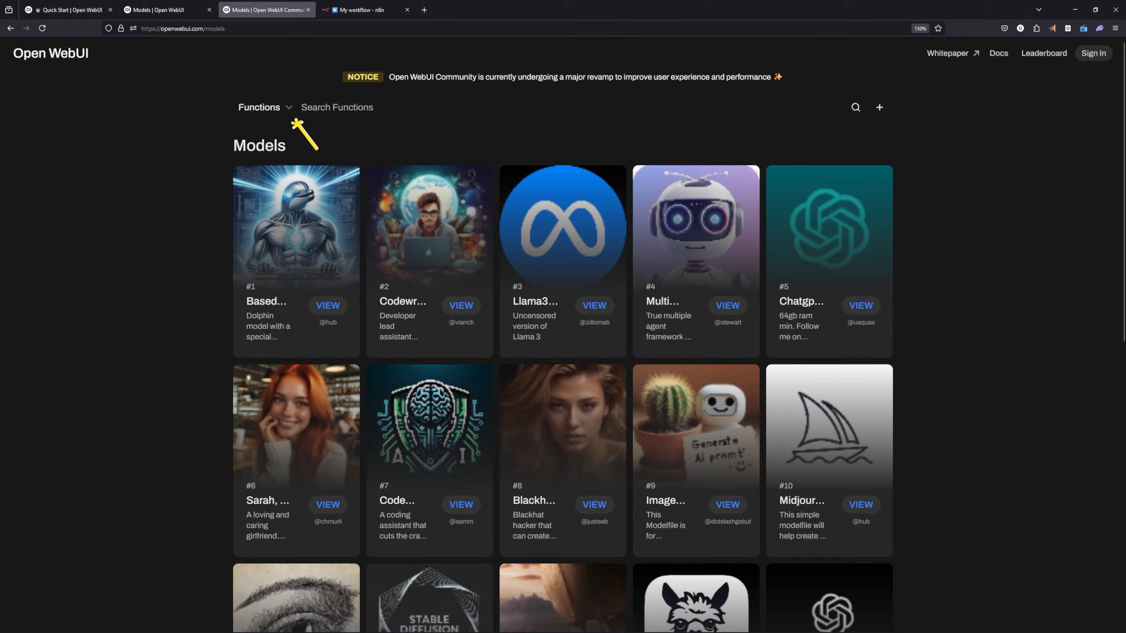
pyautogui.click(265, 107)
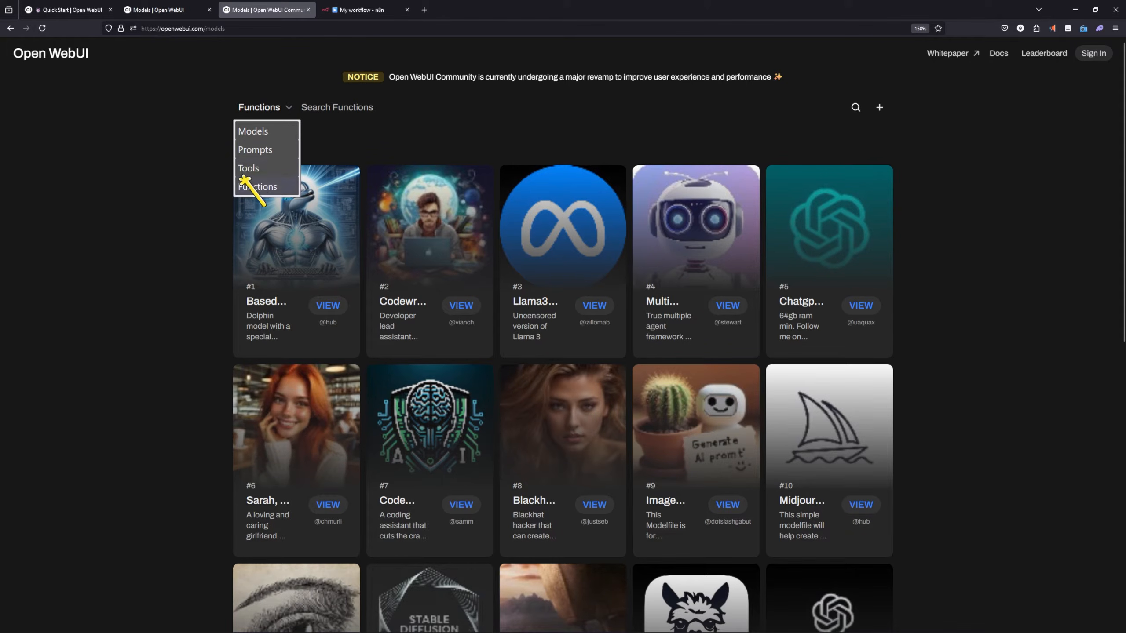
pyautogui.click(146, 149)
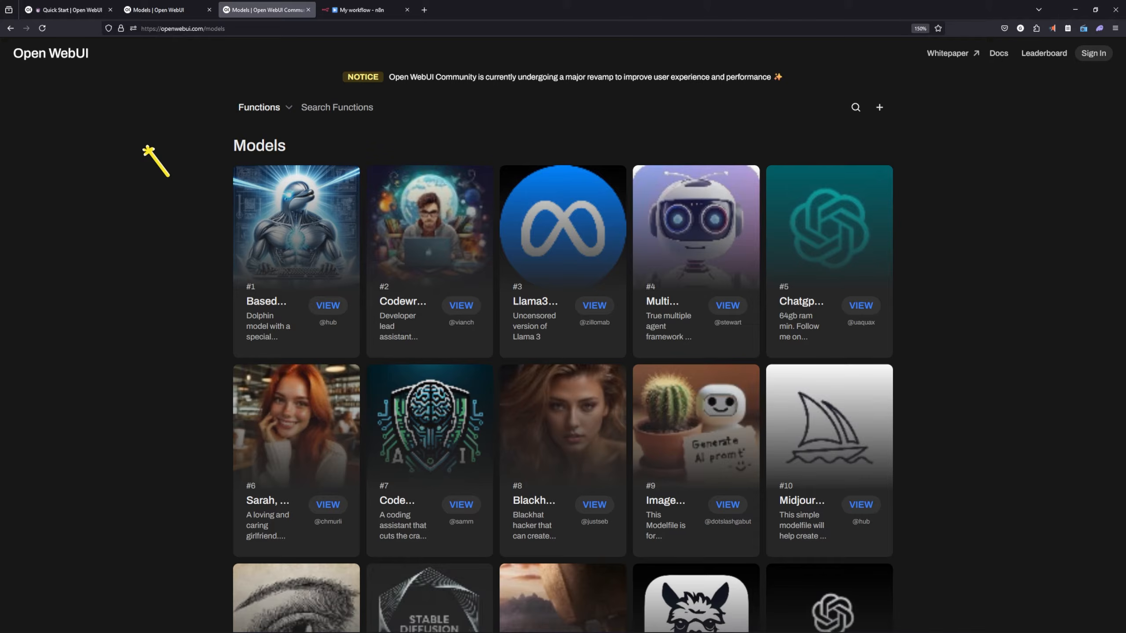
pyautogui.click(176, 12)
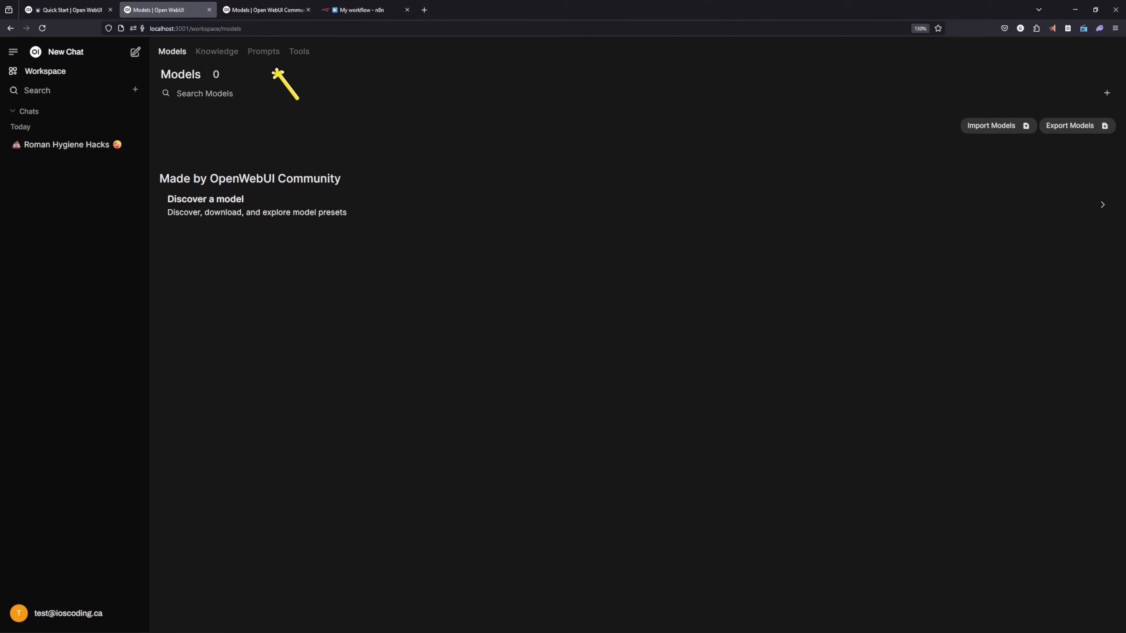
pyautogui.click(284, 10)
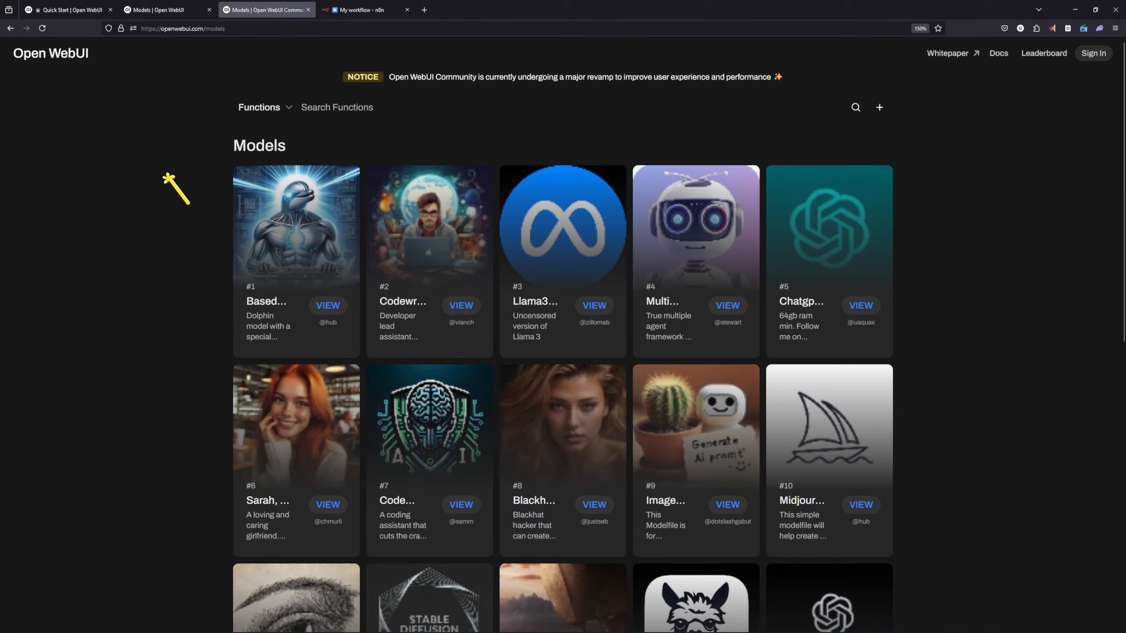
pyautogui.click(162, 10)
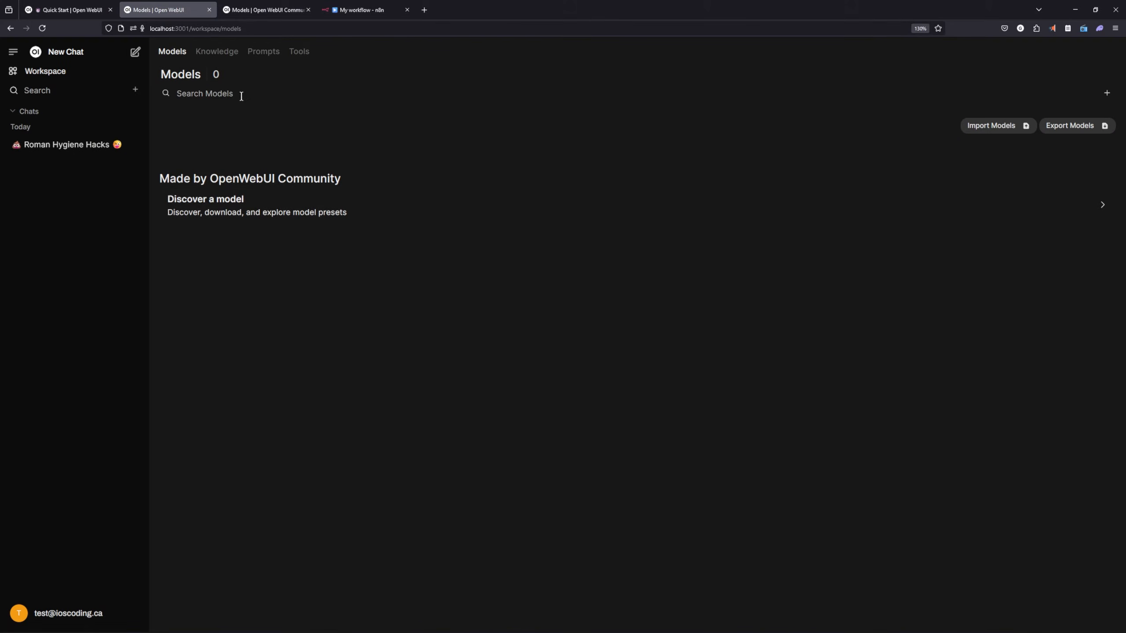
# Examine the Knowledge section of the Workspace
pyautogui.click(217, 52)
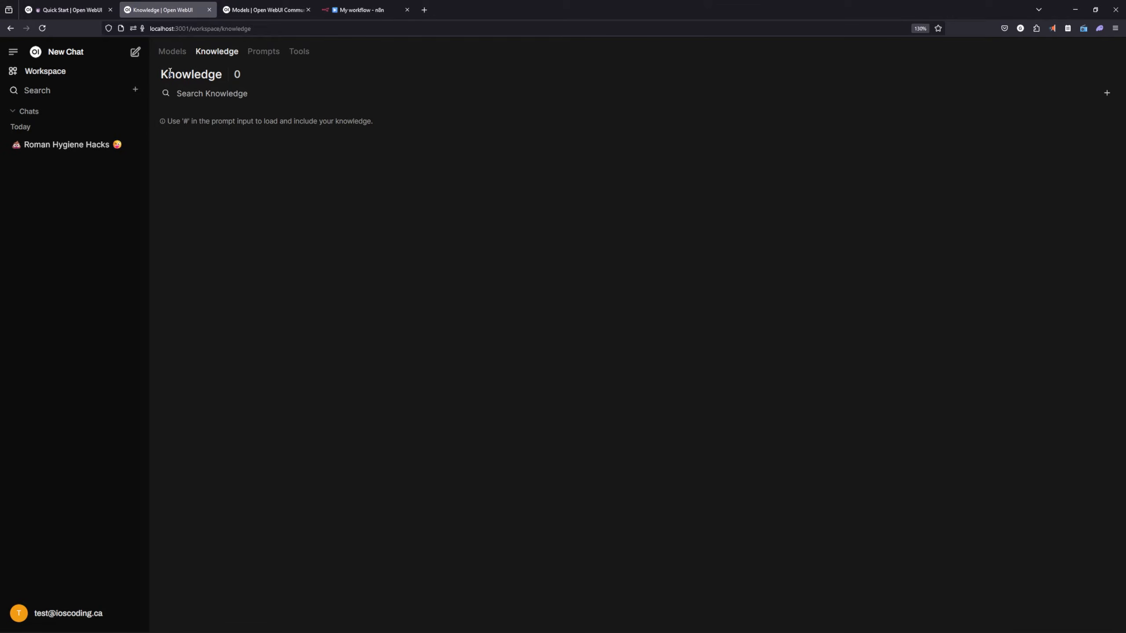
pyautogui.moveTo(170, 72); pyautogui.dragTo(247, 75)
pyautogui.click(519, 145)
# Create a Workspace prompt titled "summarize" with the command /summarize and the content "write a brief summary about [topic]"
pyautogui.click(263, 51)
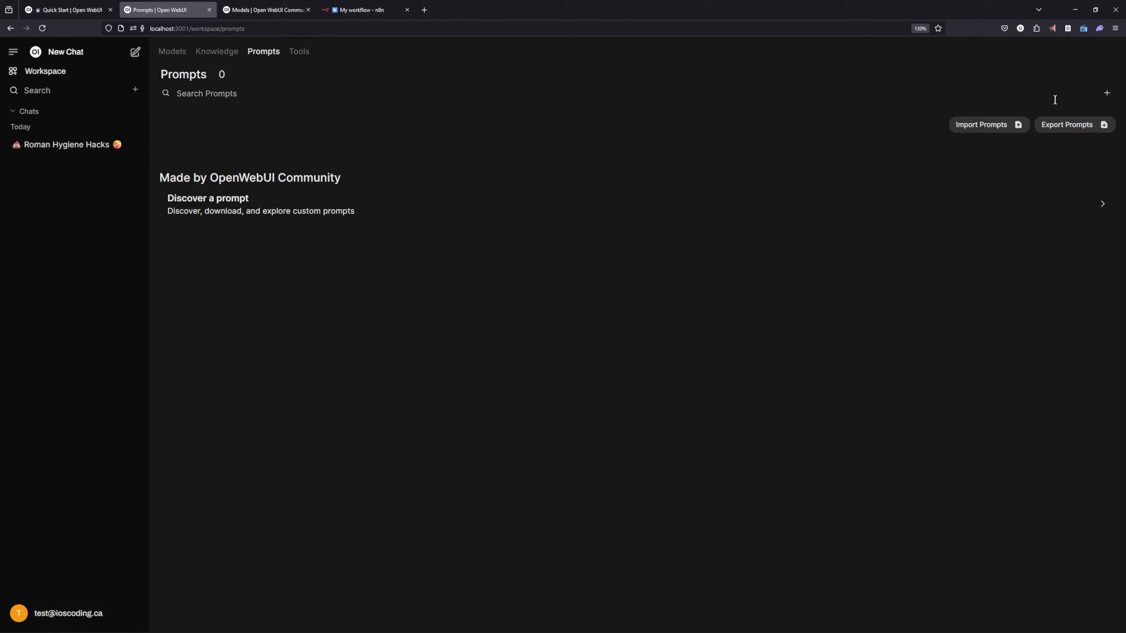
pyautogui.click(1107, 93)
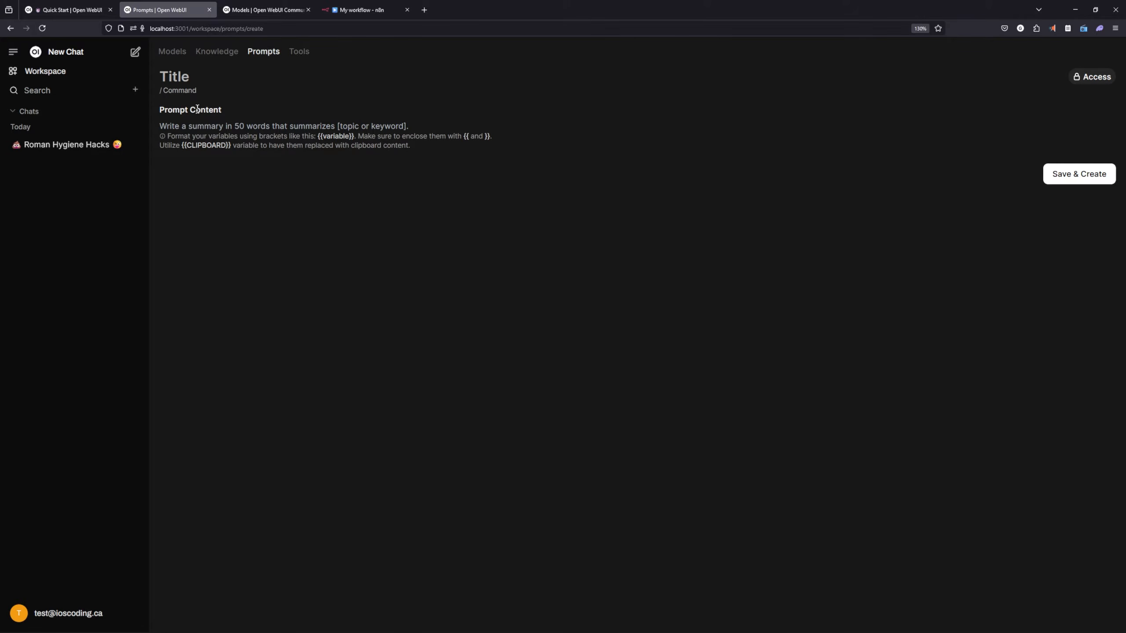
pyautogui.click(196, 88)
pyautogui.write('summarize')
pyautogui.write('write a brief summary about [topic]')
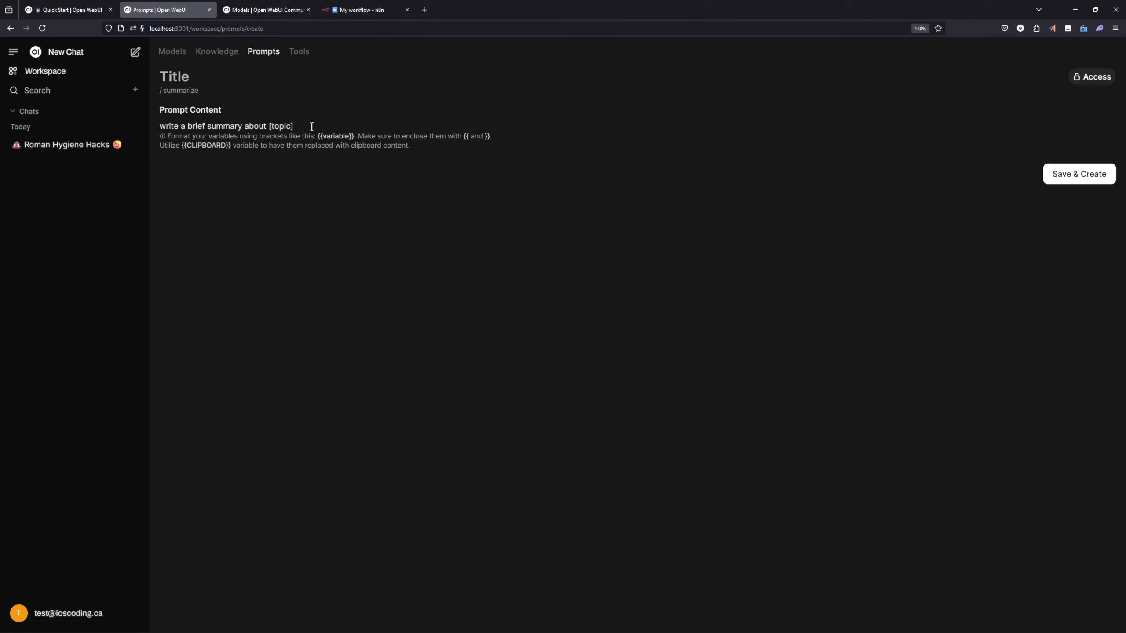
pyautogui.click(175, 77)
pyautogui.write('summarize')
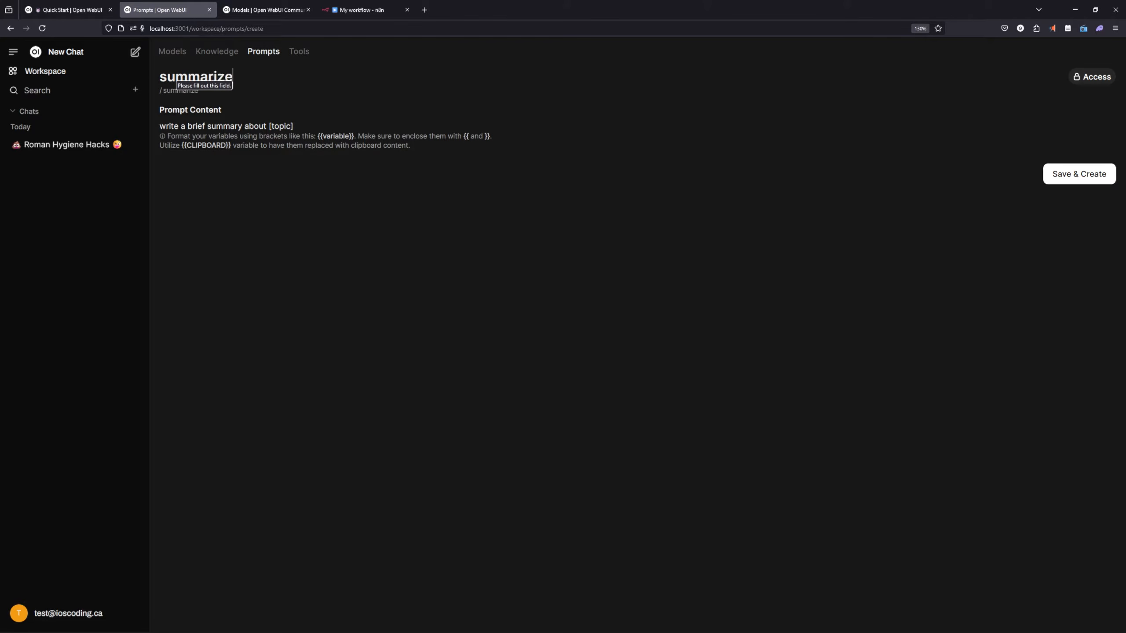
pyautogui.click(1075, 173)
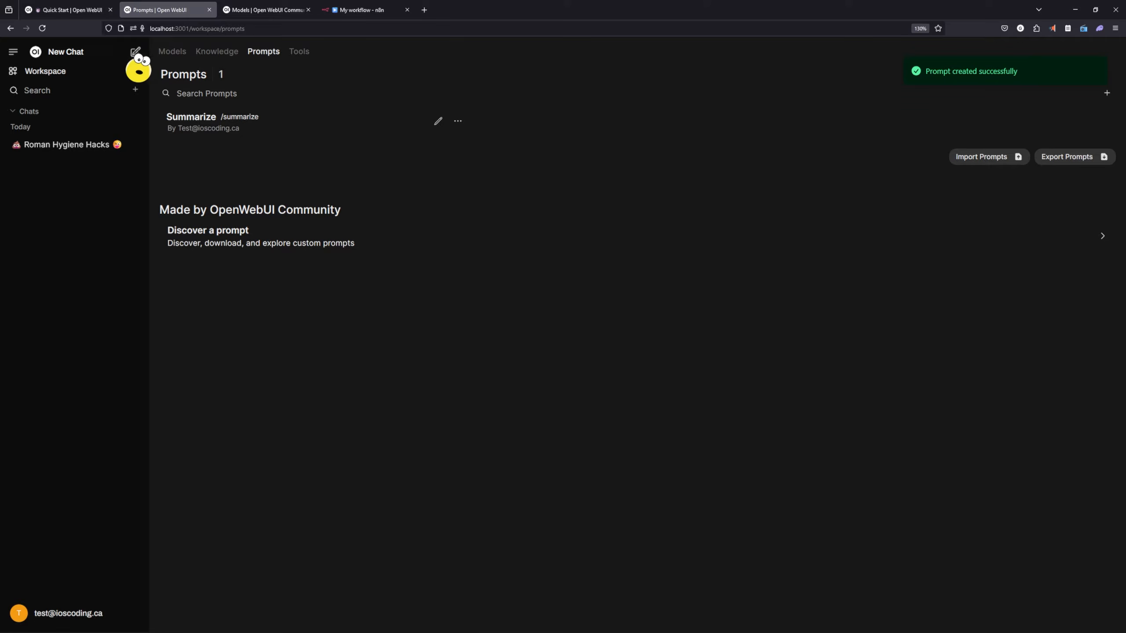
# Send the /summarize prompt in a new chat with the topic replaced by "ubuntu firwall", and read the answer
pyautogui.click(135, 52)
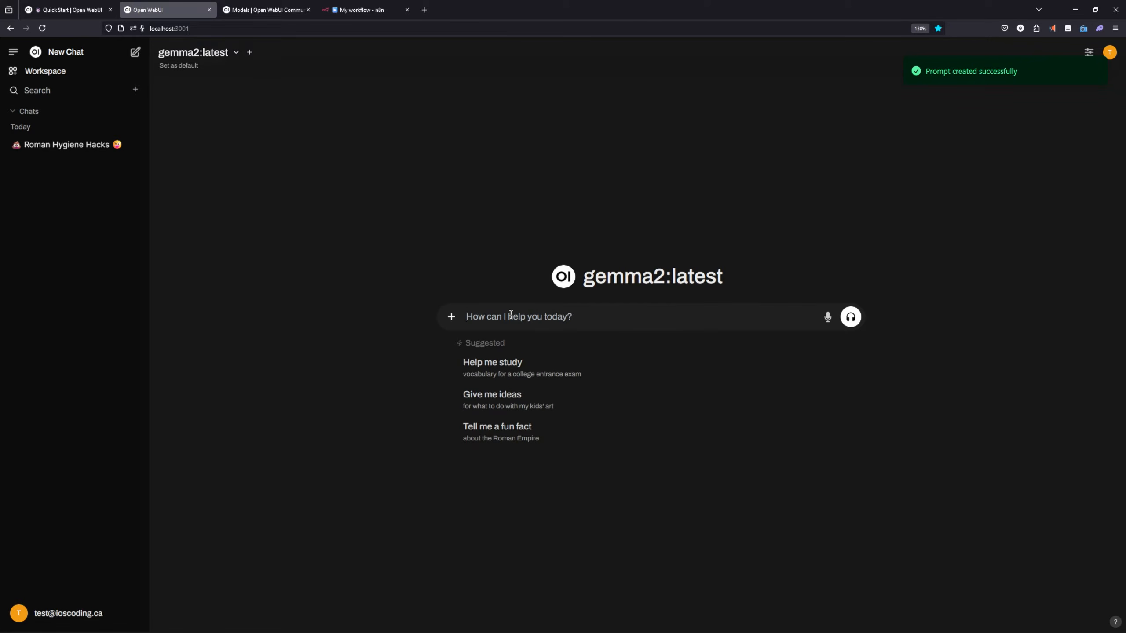
pyautogui.write('/')
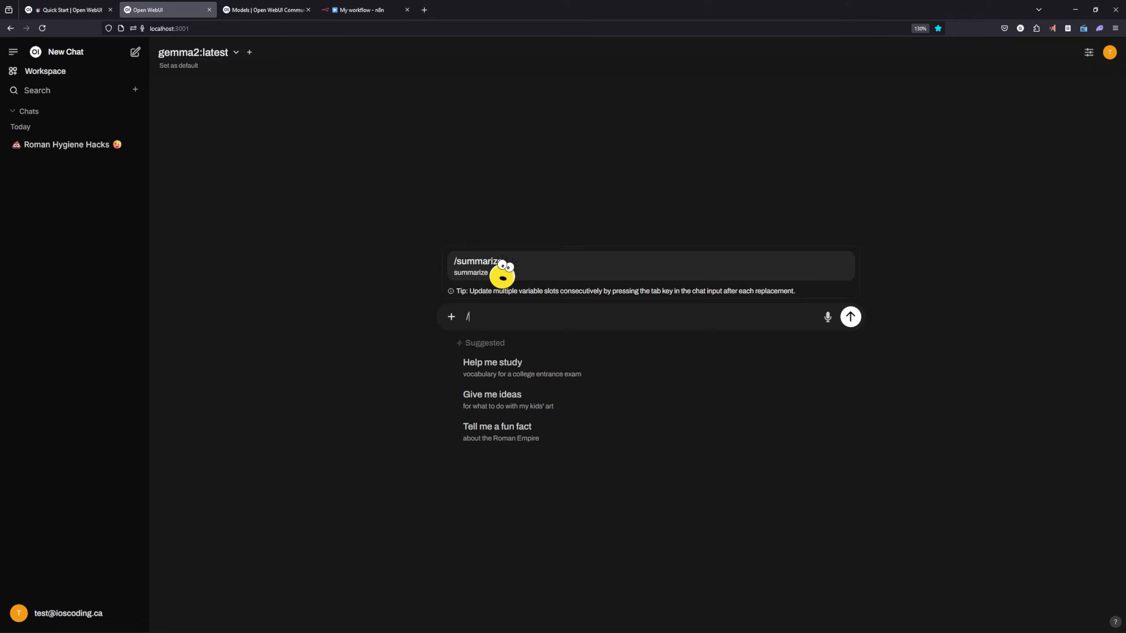
pyautogui.click(525, 271)
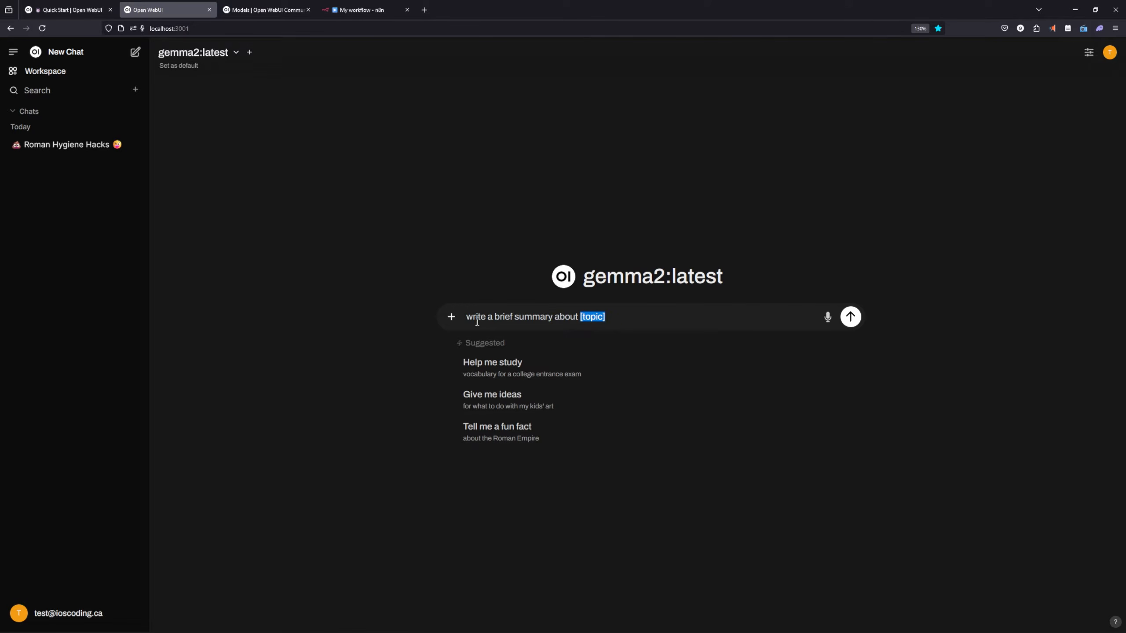
pyautogui.moveTo(466, 316); pyautogui.dragTo(607, 317)
pyautogui.press('Right')
pyautogui.press('BackSpace')
pyautogui.press('BackSpace')
pyautogui.press('BackSpace')
pyautogui.press('BackSpace')
pyautogui.press('BackSpace')
pyautogui.press('BackSpace')
pyautogui.write('ubuntu firwall')
pyautogui.press('Return')
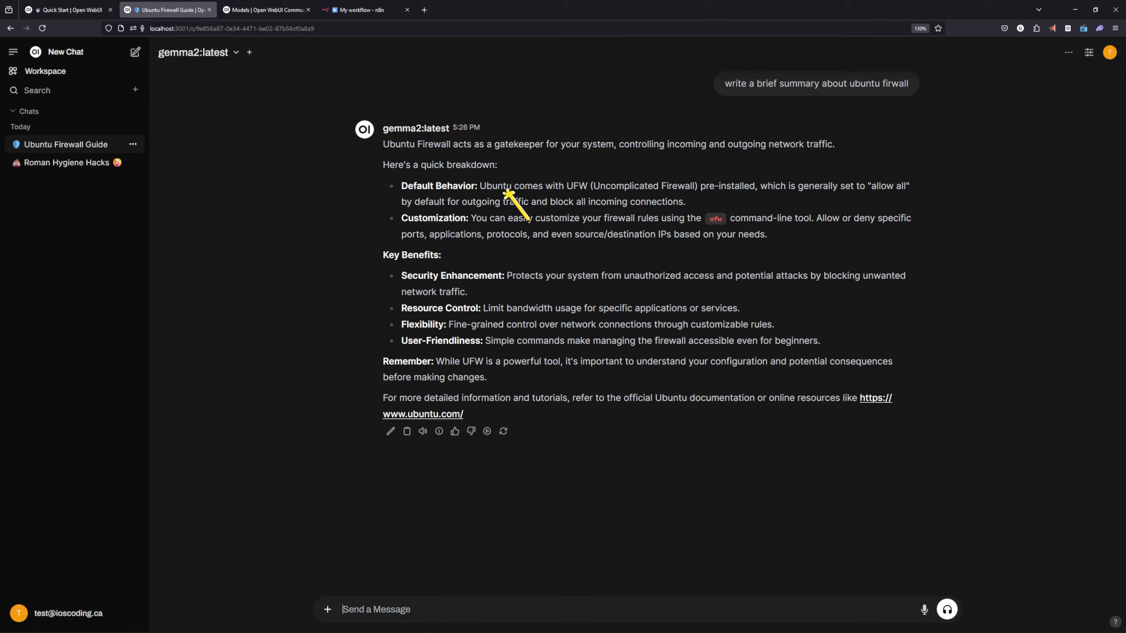
pyautogui.moveTo(382, 144); pyautogui.dragTo(498, 409)
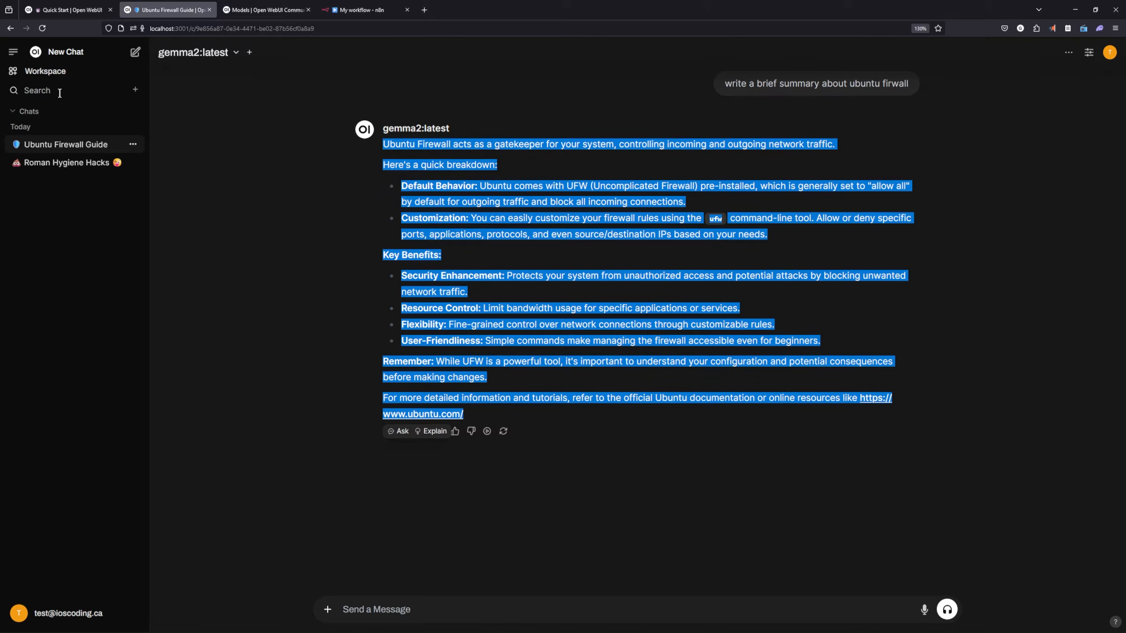
# Append "in 50 words" to the content of the Workspace prompt "summarize" and save it
pyautogui.click(55, 72)
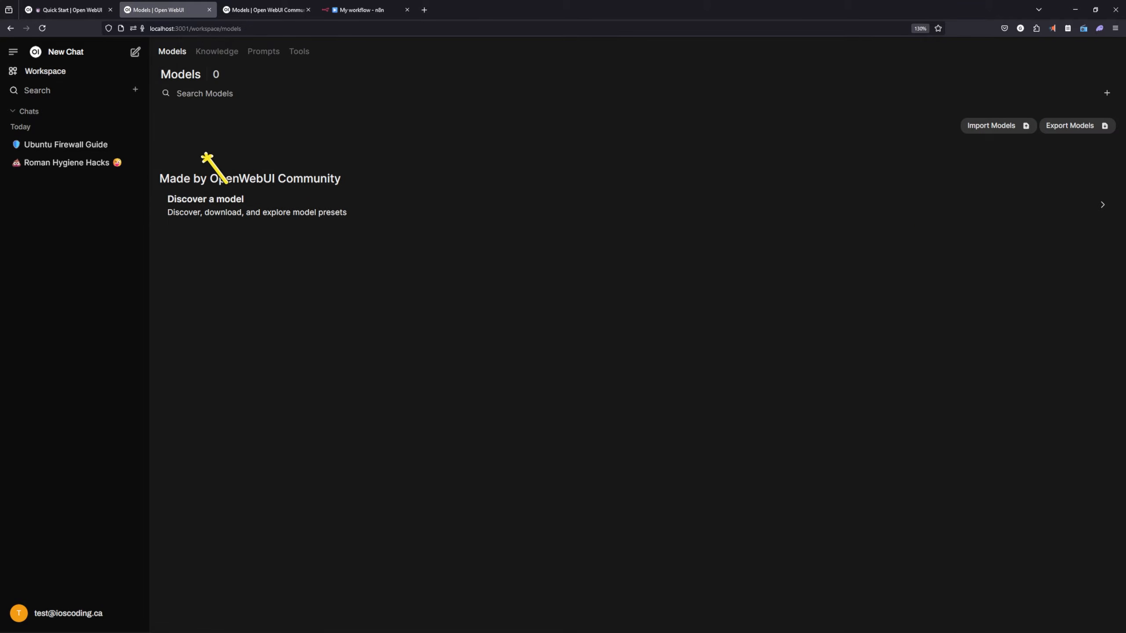
pyautogui.click(266, 55)
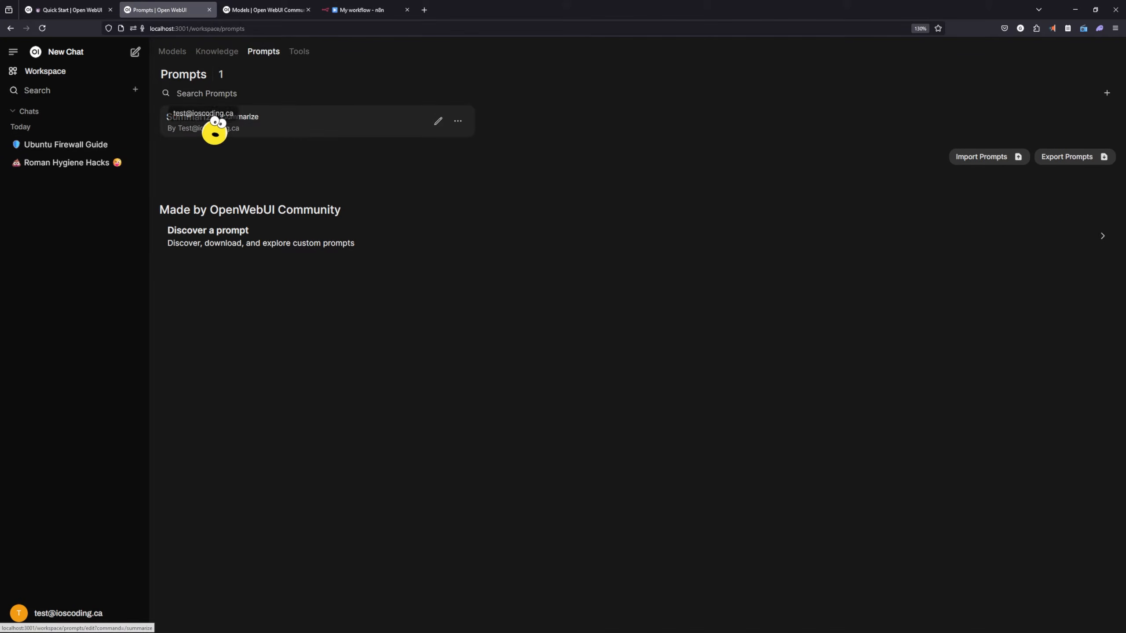
pyautogui.click(438, 121)
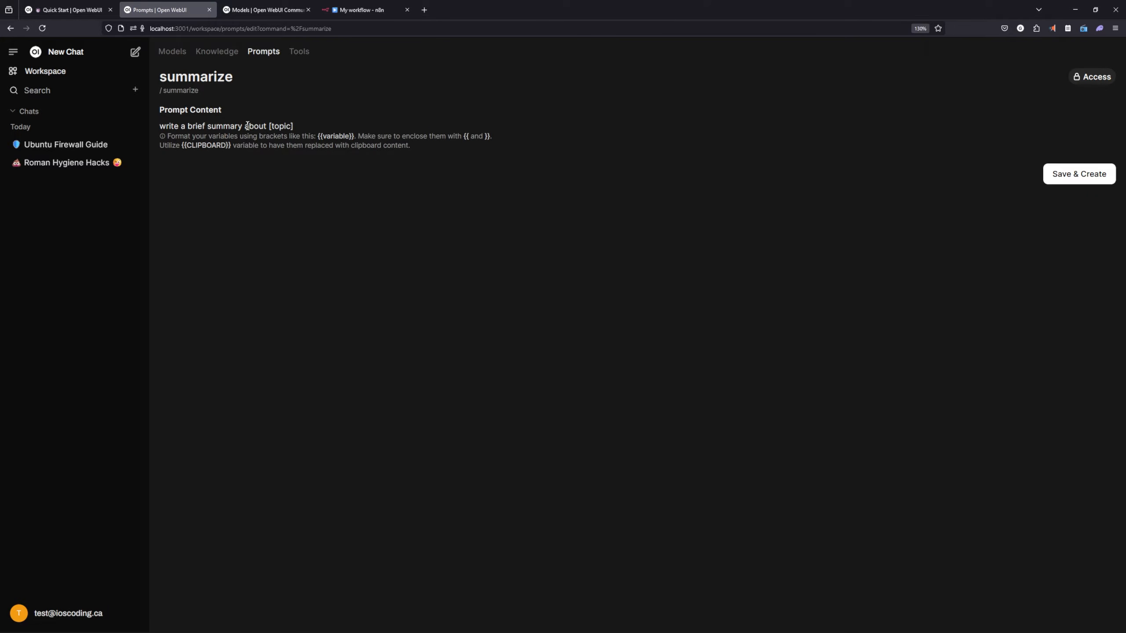
pyautogui.click(311, 124)
pyautogui.write('in 50 words')
pyautogui.click(1064, 174)
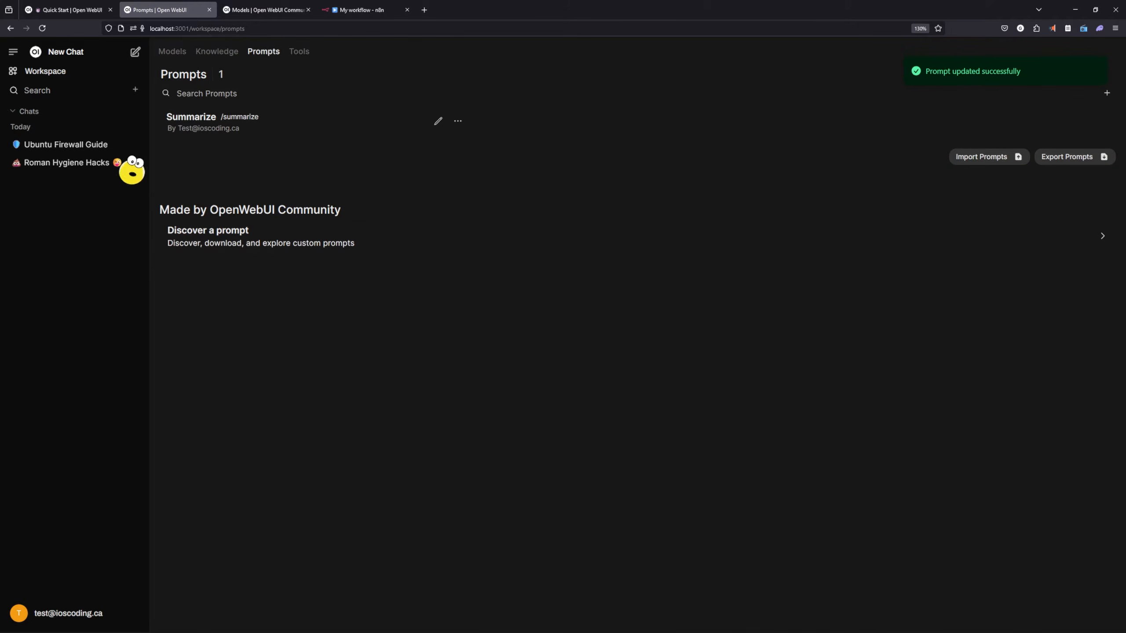
# Send the /summarize prompt in a new chat with the topic replaced by "ubuntu firewall", and read the answer
pyautogui.click(135, 52)
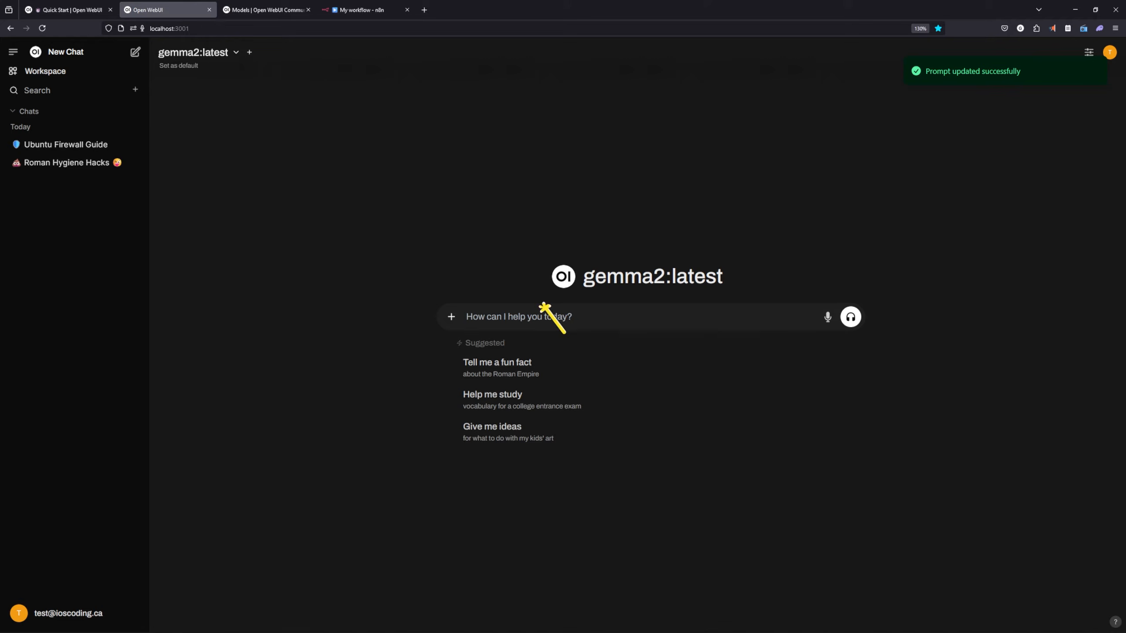
pyautogui.write('/sum')
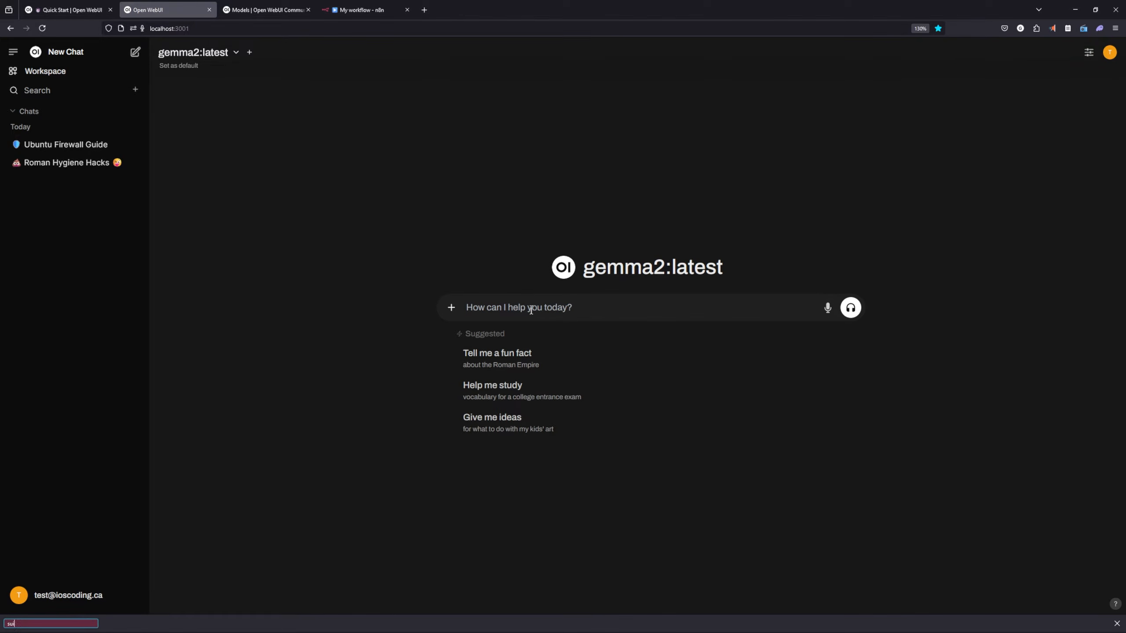
pyautogui.click(531, 311)
pyautogui.write('/suu')
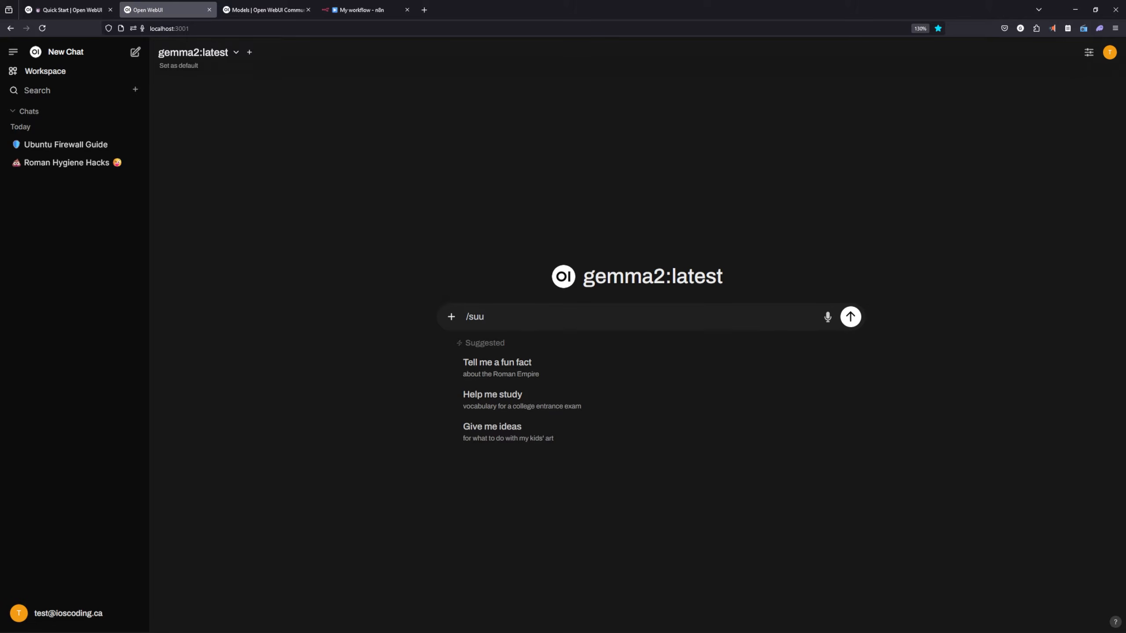
pyautogui.press('BackSpace')
pyautogui.press('Return')
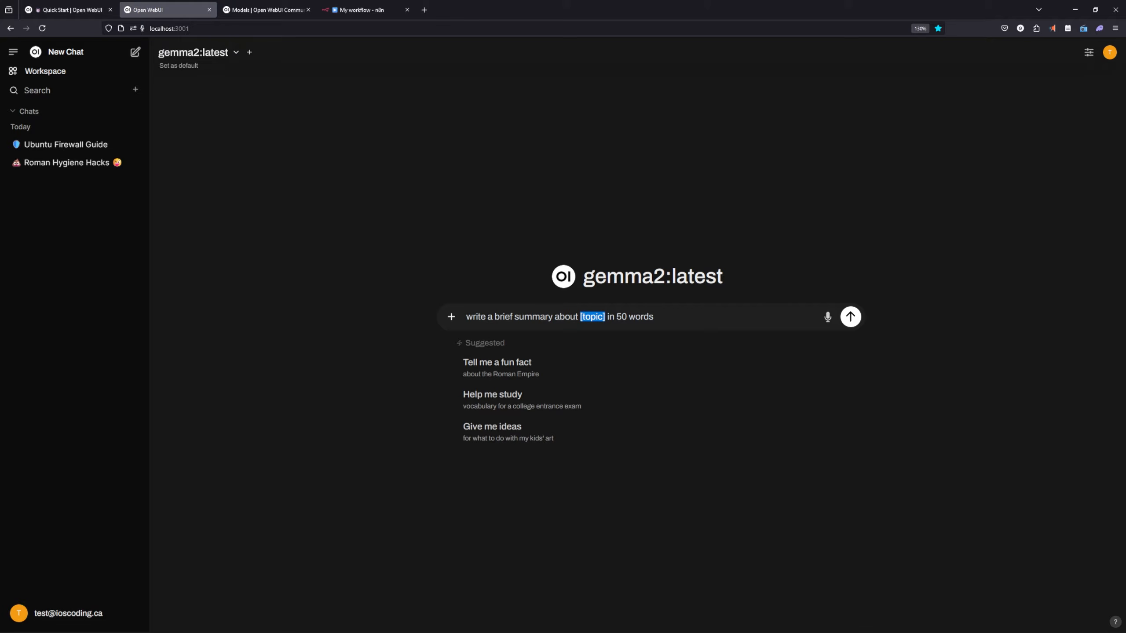
pyautogui.write('ubuntu firewall')
pyautogui.press('Return')
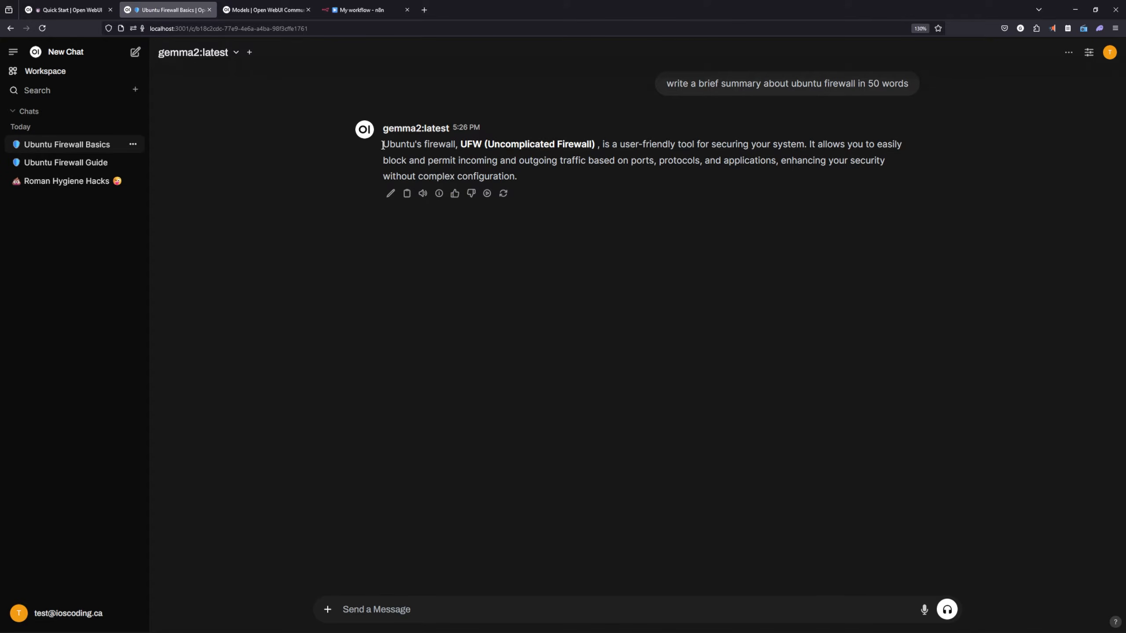
pyautogui.moveTo(383, 145); pyautogui.dragTo(514, 177)
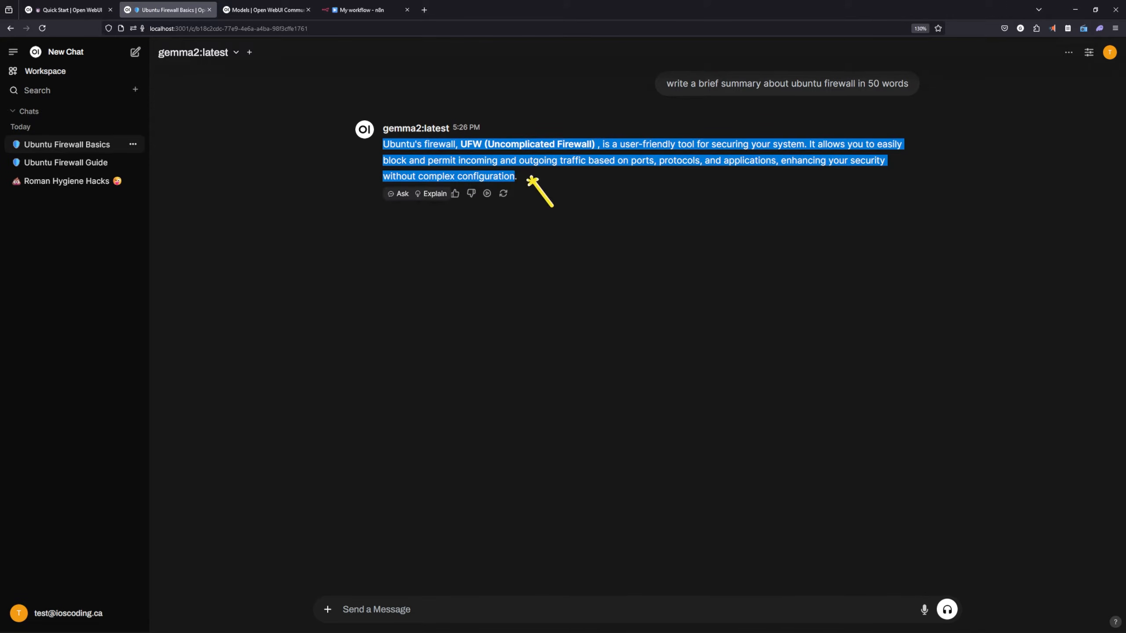
pyautogui.click(530, 178)
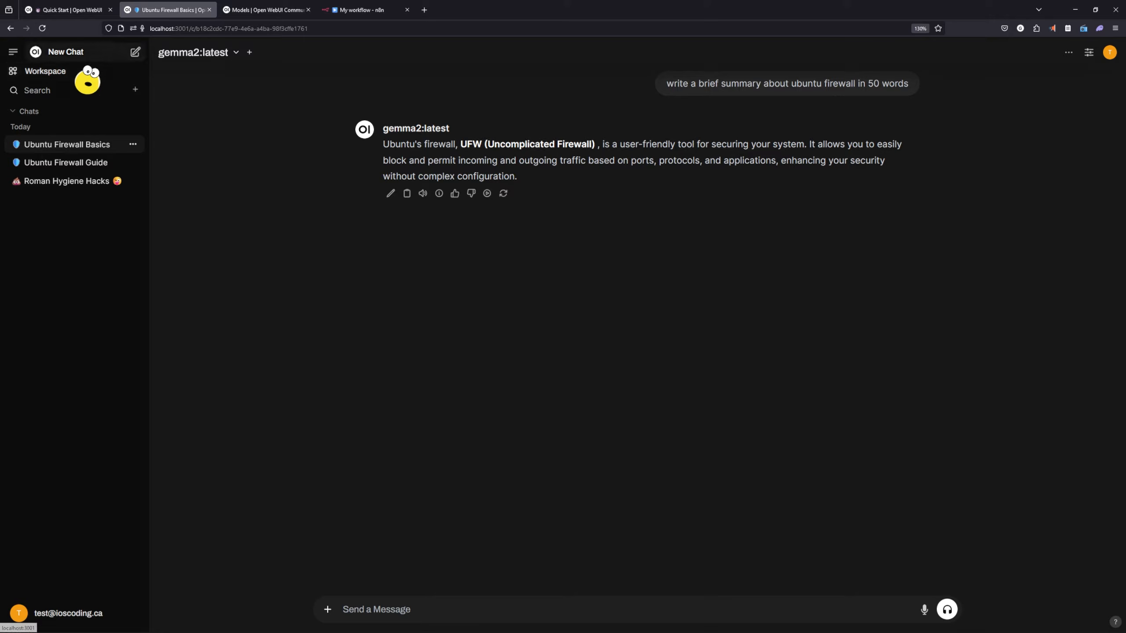
# Look at the Workspace prompts and tools, and choose the Tools category on the Open WebUI Community site
pyautogui.click(71, 72)
pyautogui.click(263, 51)
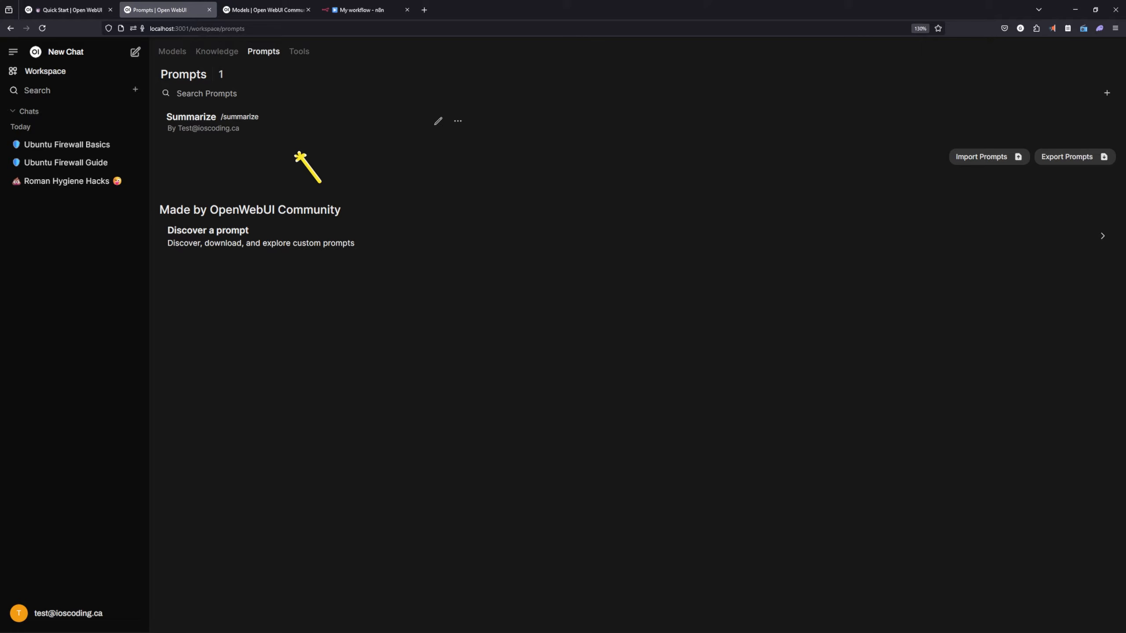
pyautogui.click(299, 51)
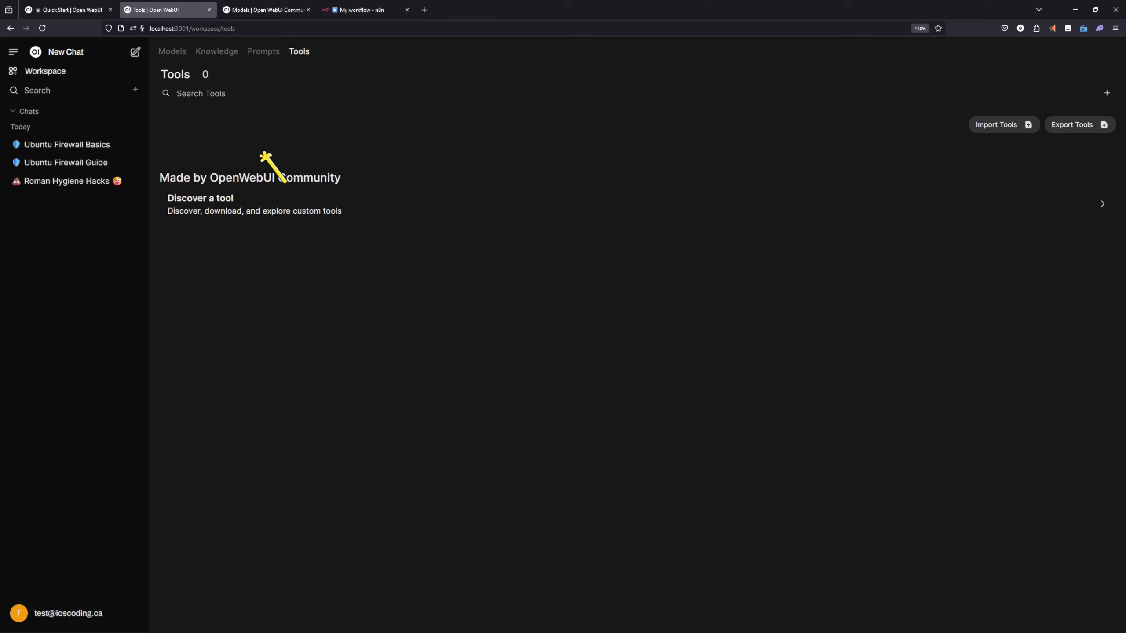
pyautogui.click(259, 11)
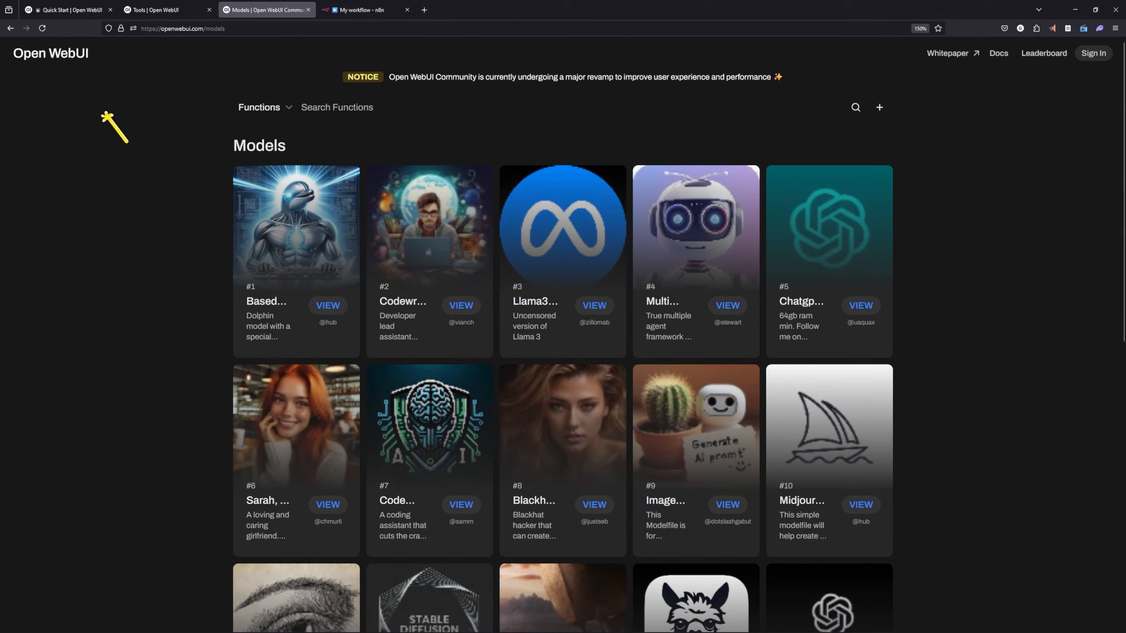
pyautogui.click(251, 112)
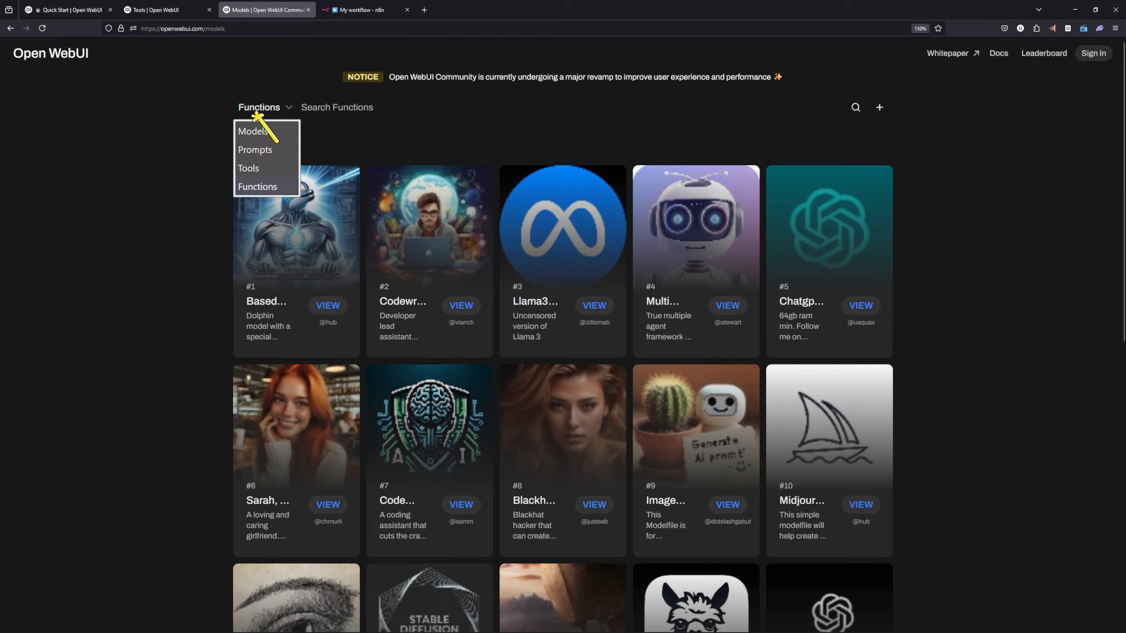
pyautogui.click(259, 171)
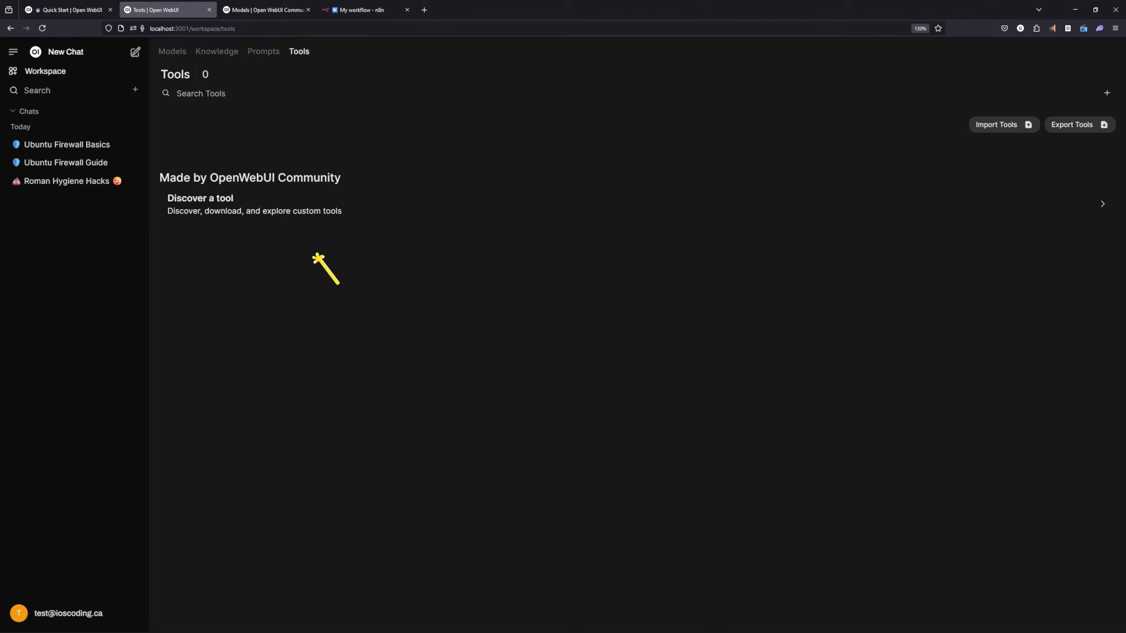
# Switch to the n8n workflow, send "hours of operation" in its chat, and read the agent's answer
pyautogui.click(359, 10)
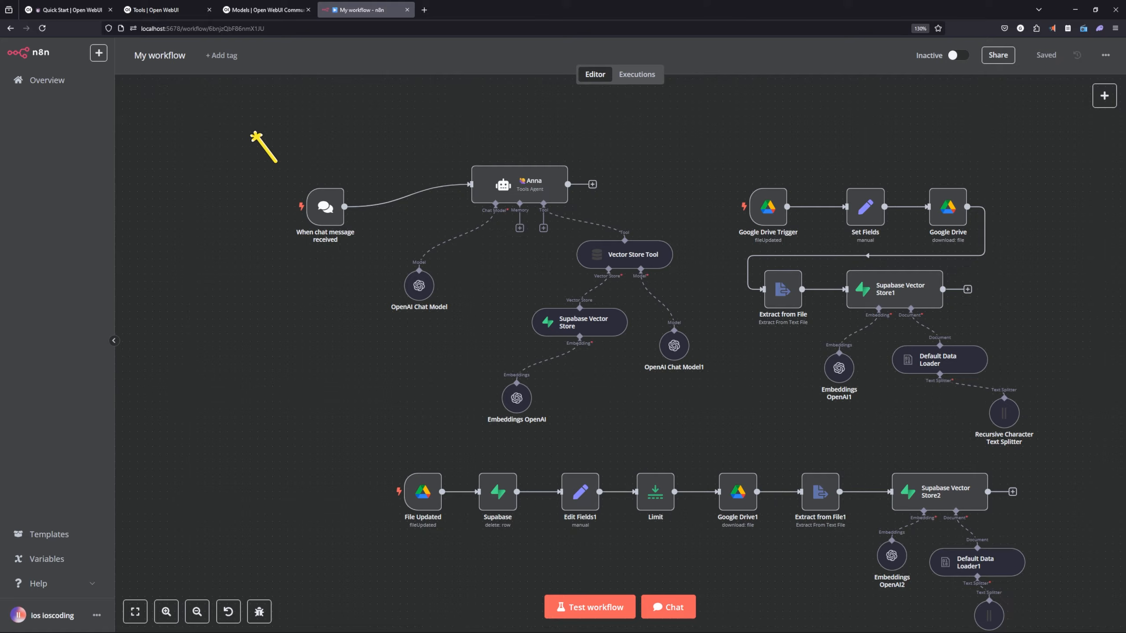
pyautogui.moveTo(247, 122); pyautogui.dragTo(273, 226)
pyautogui.click(165, 10)
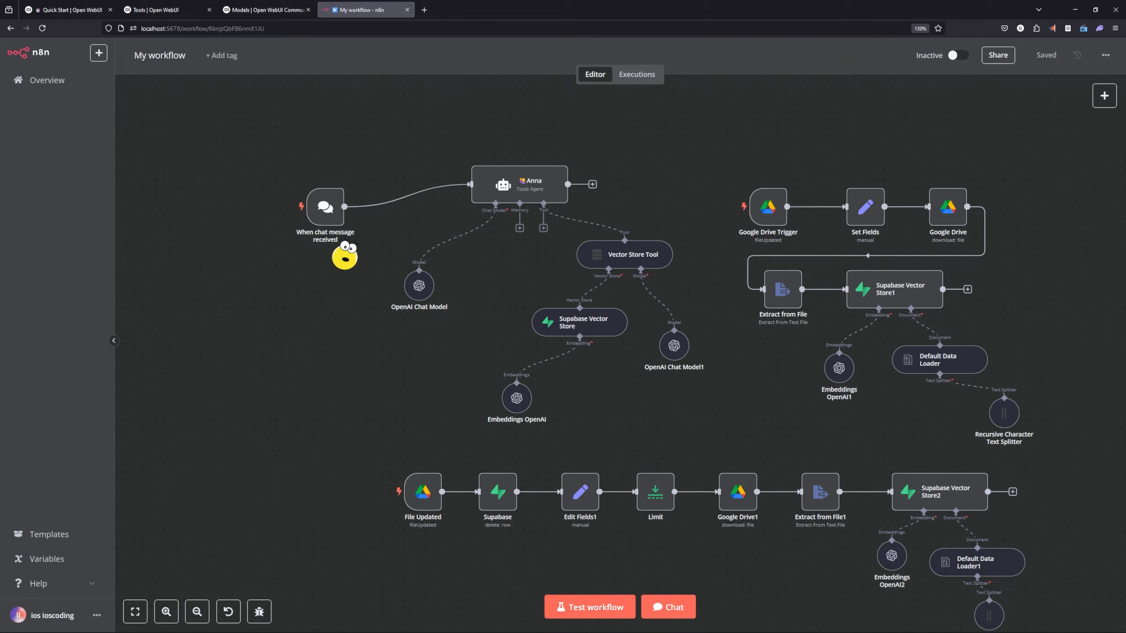
pyautogui.click(673, 614)
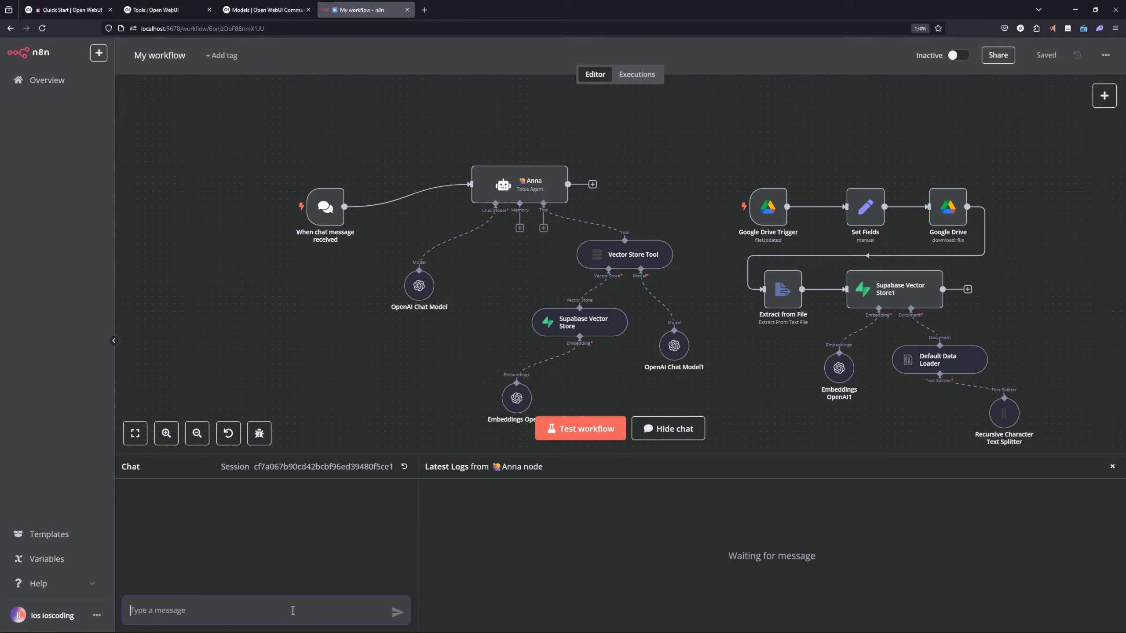
pyautogui.write('hours of operation')
pyautogui.press('Return')
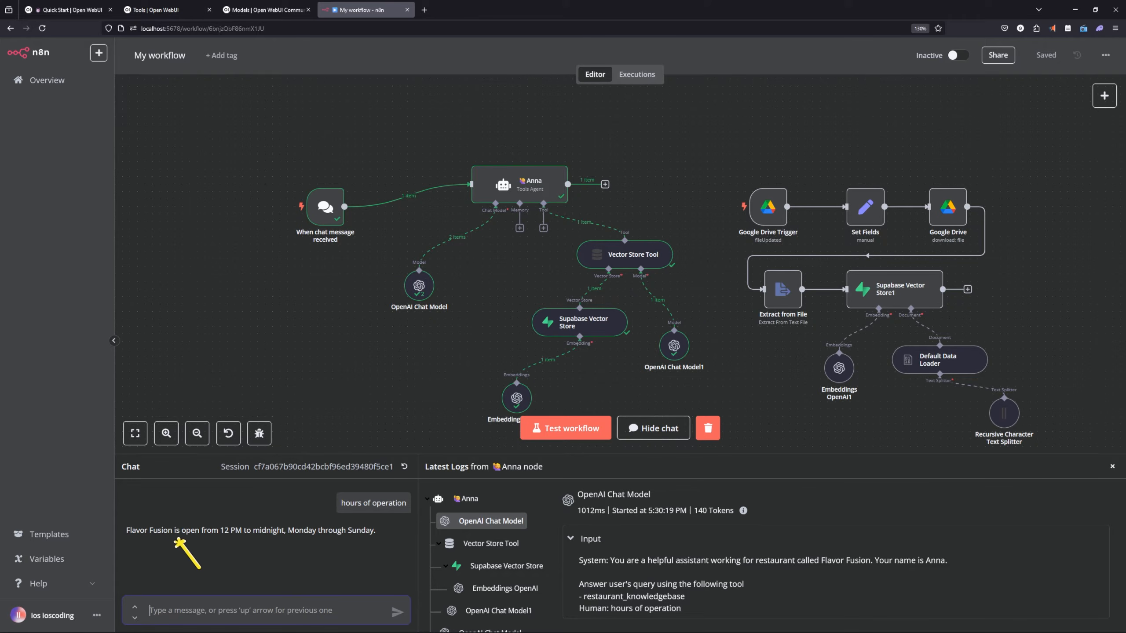
pyautogui.moveTo(131, 531); pyautogui.dragTo(376, 532)
pyautogui.click(249, 534)
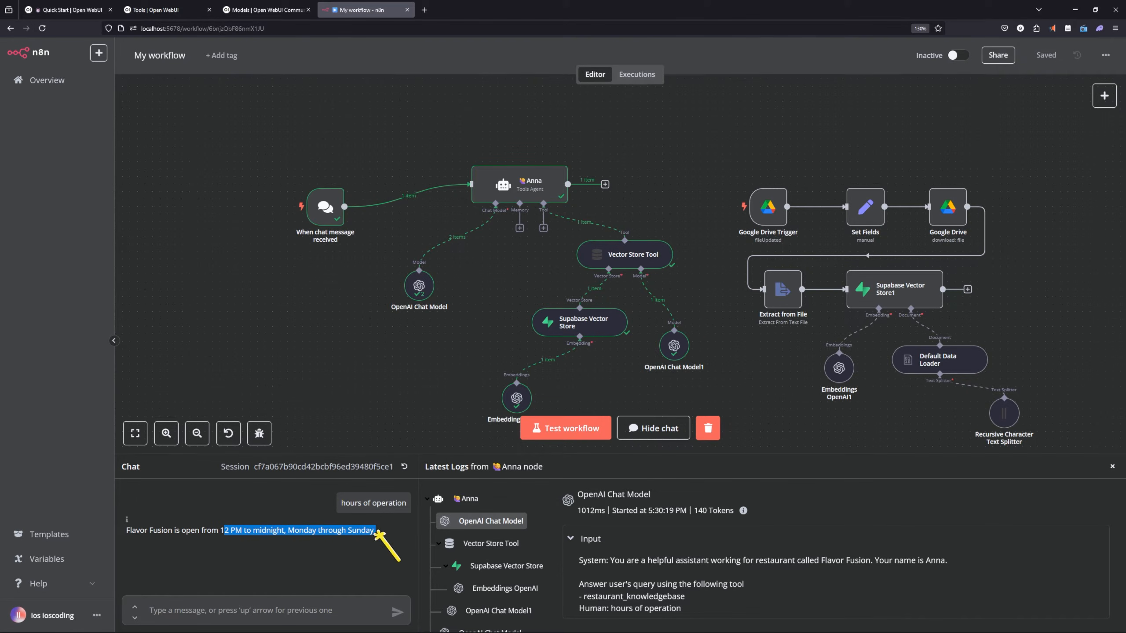
pyautogui.click(377, 534)
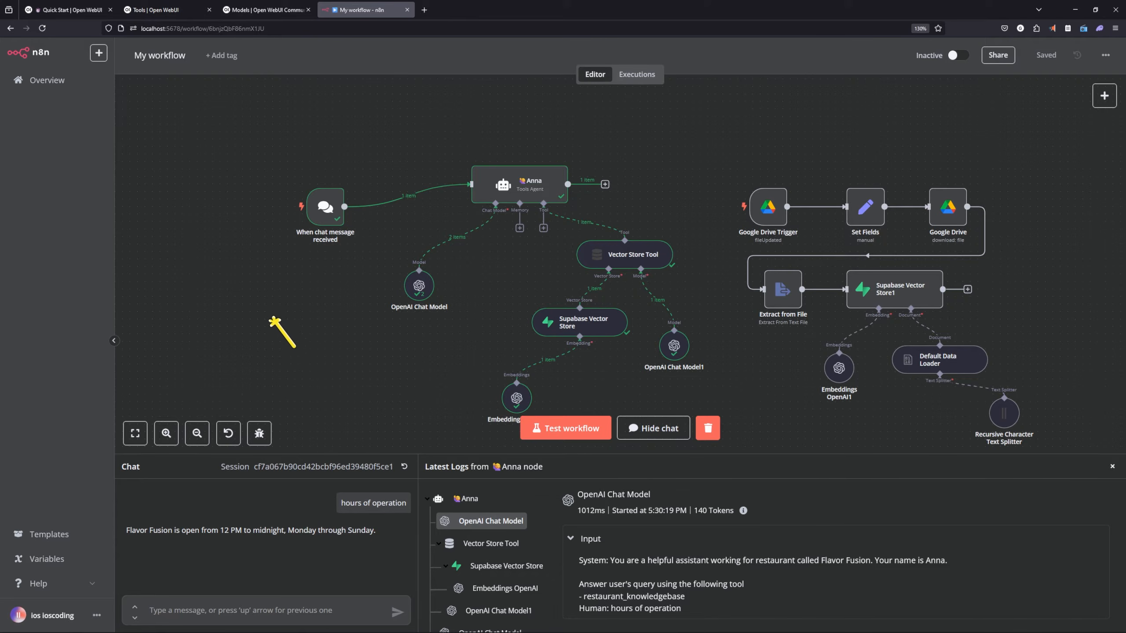
# Return to Open WebUI, ask "what are the hours of operations for flavour fusion" in a new chat, and read the reply
pyautogui.click(158, 10)
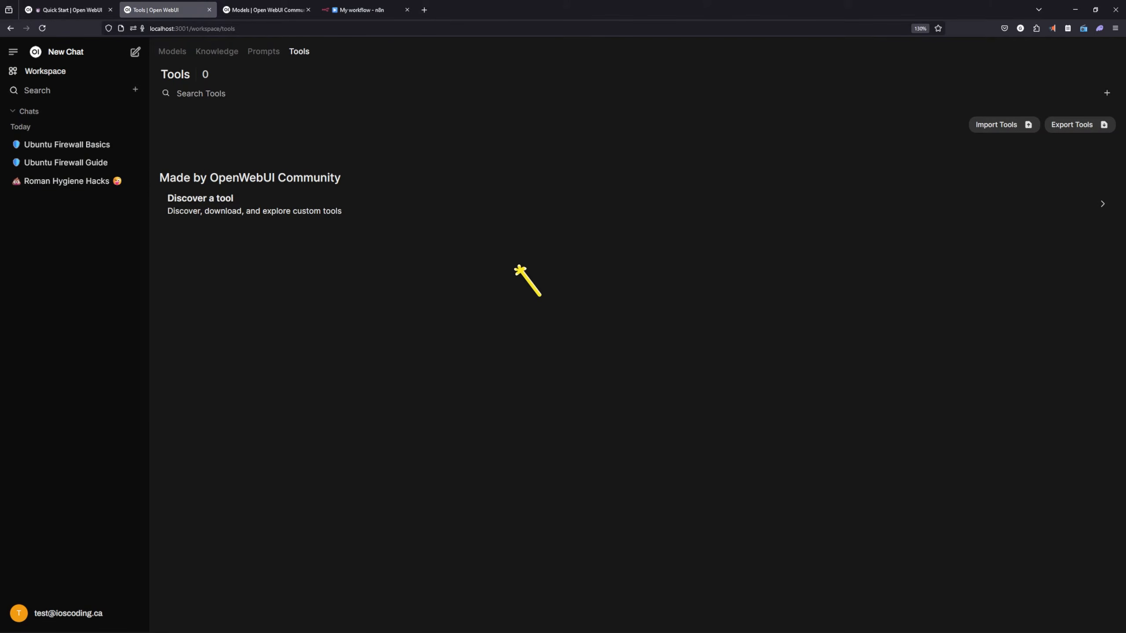
pyautogui.click(135, 52)
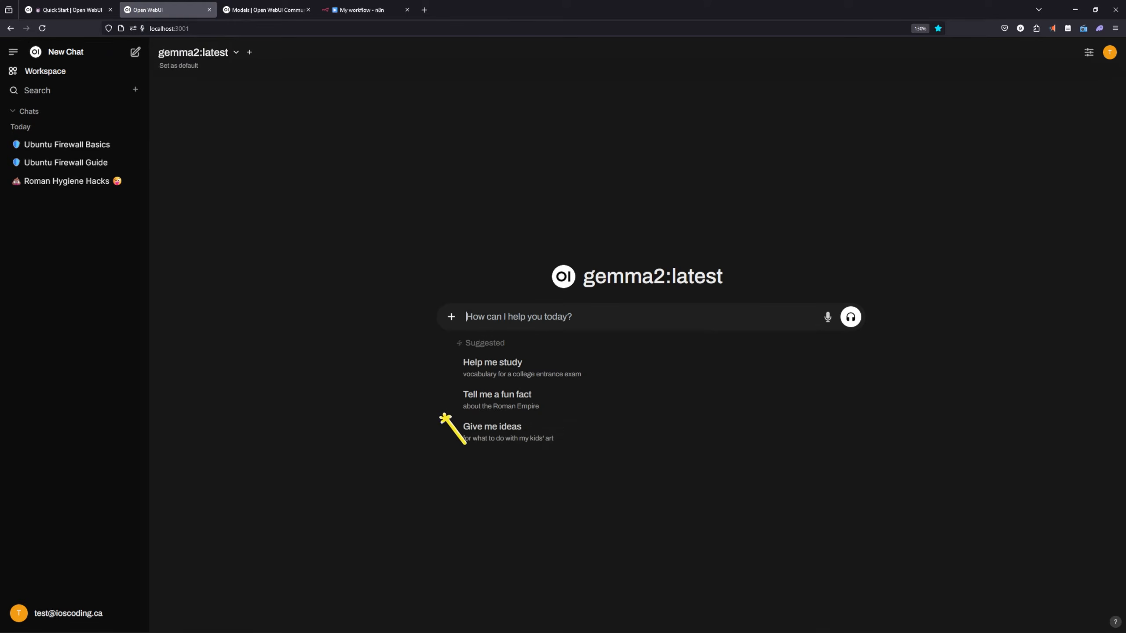
pyautogui.write('wh')
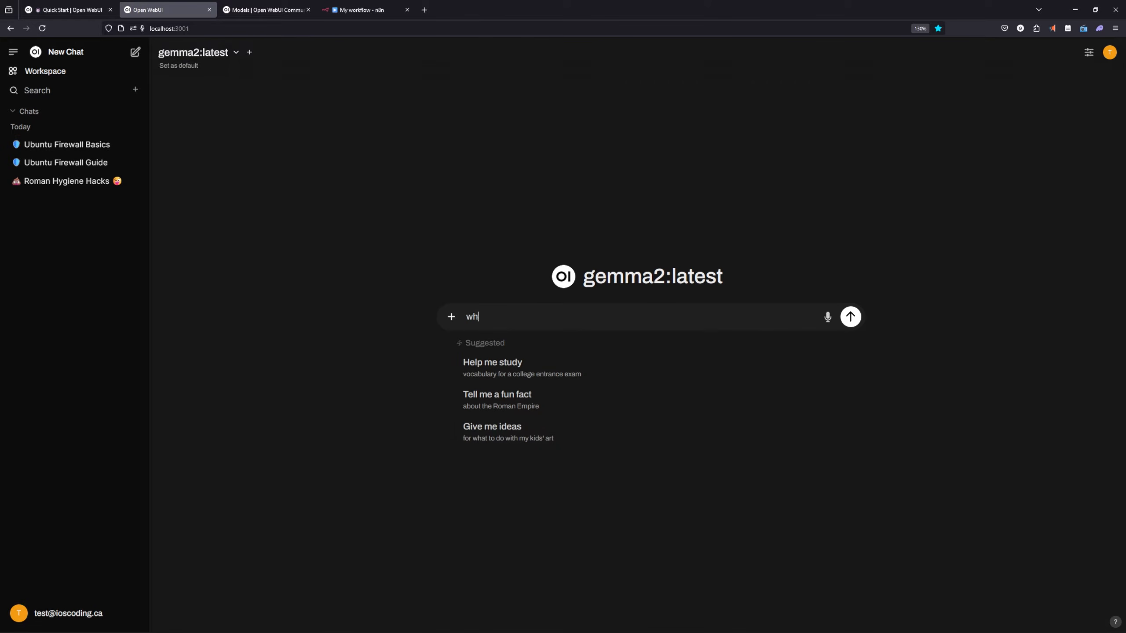
pyautogui.write('at are the hours of operations for flavour fusion')
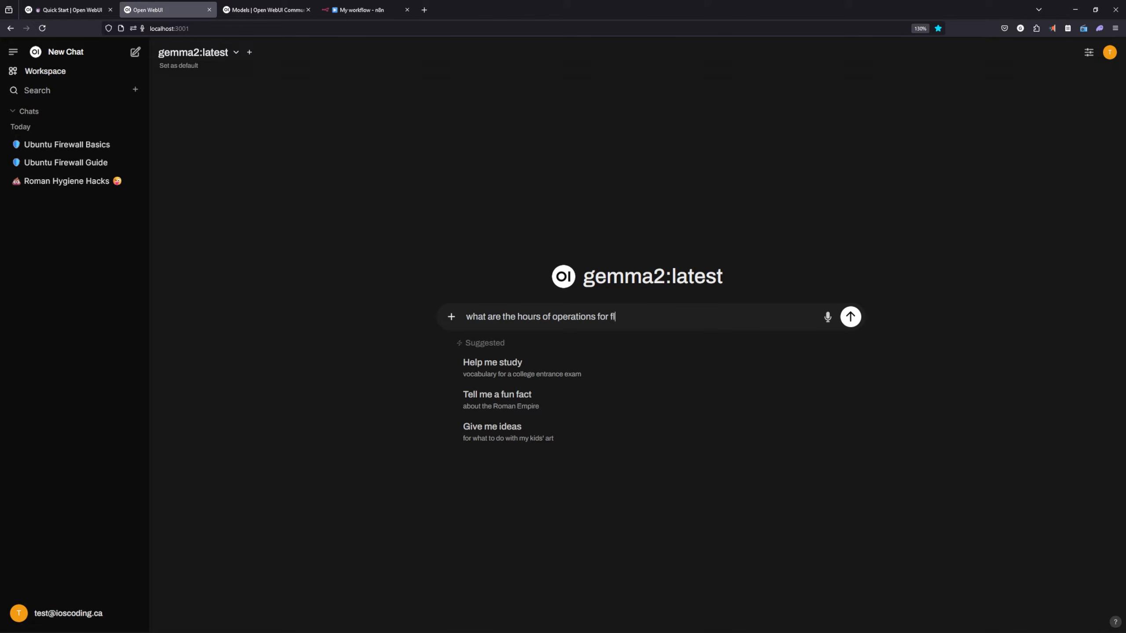
pyautogui.press('Return')
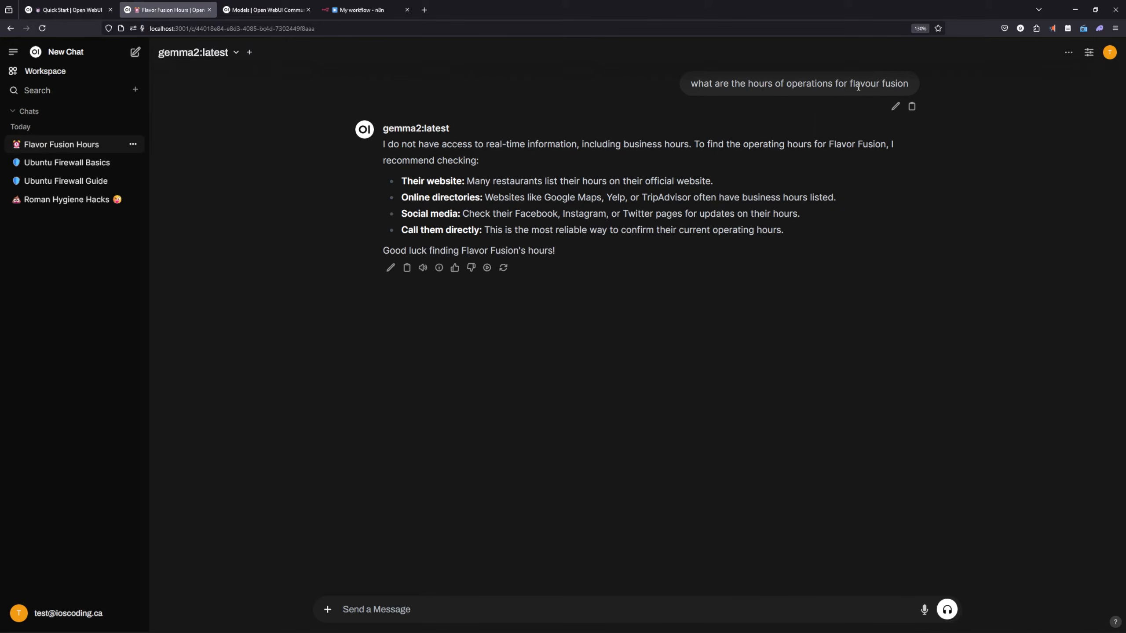
pyautogui.moveTo(850, 84); pyautogui.dragTo(903, 84)
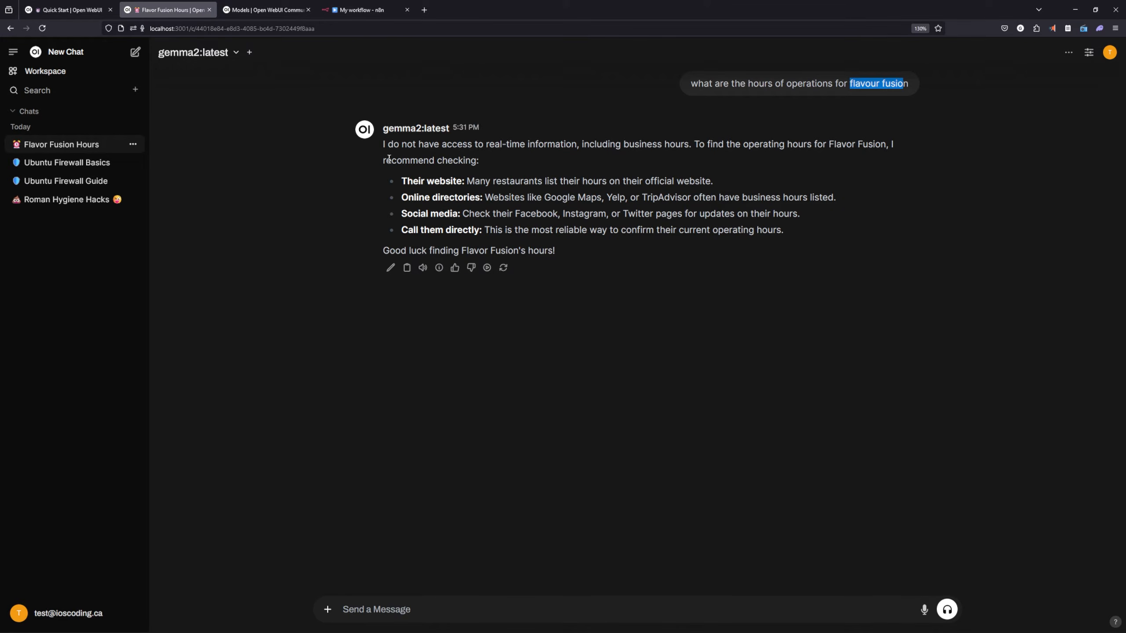
pyautogui.click(393, 145)
pyautogui.moveTo(393, 145); pyautogui.dragTo(579, 145)
pyautogui.click(625, 219)
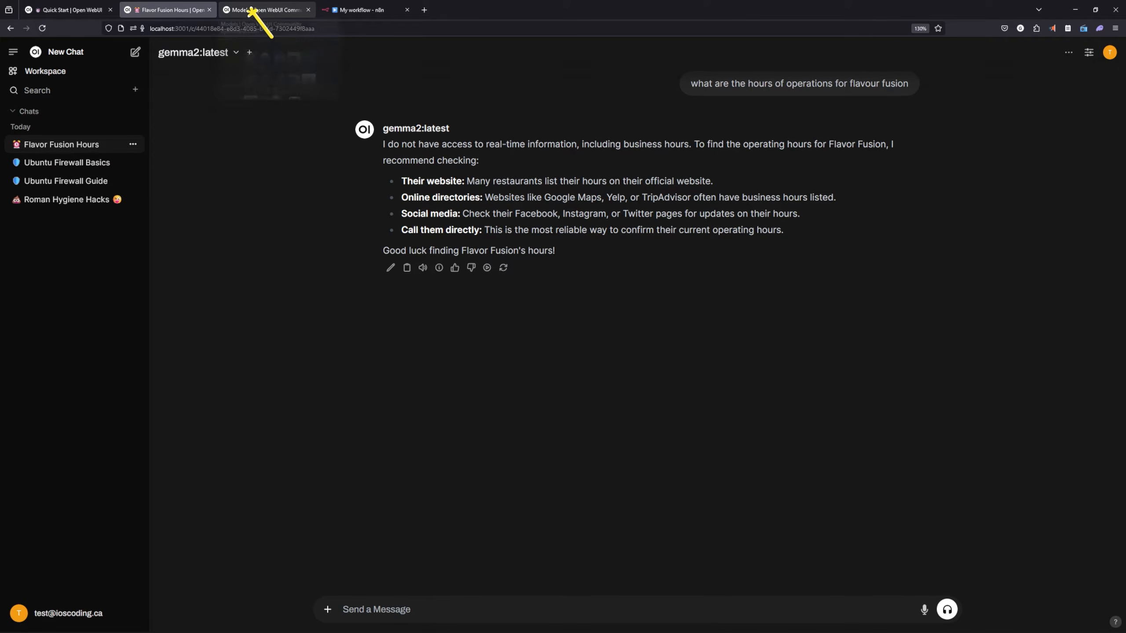
# Search the Functions category of the Open WebUI Community site for "N8n" and examine the N8N Pipe function's code
pyautogui.click(235, 13)
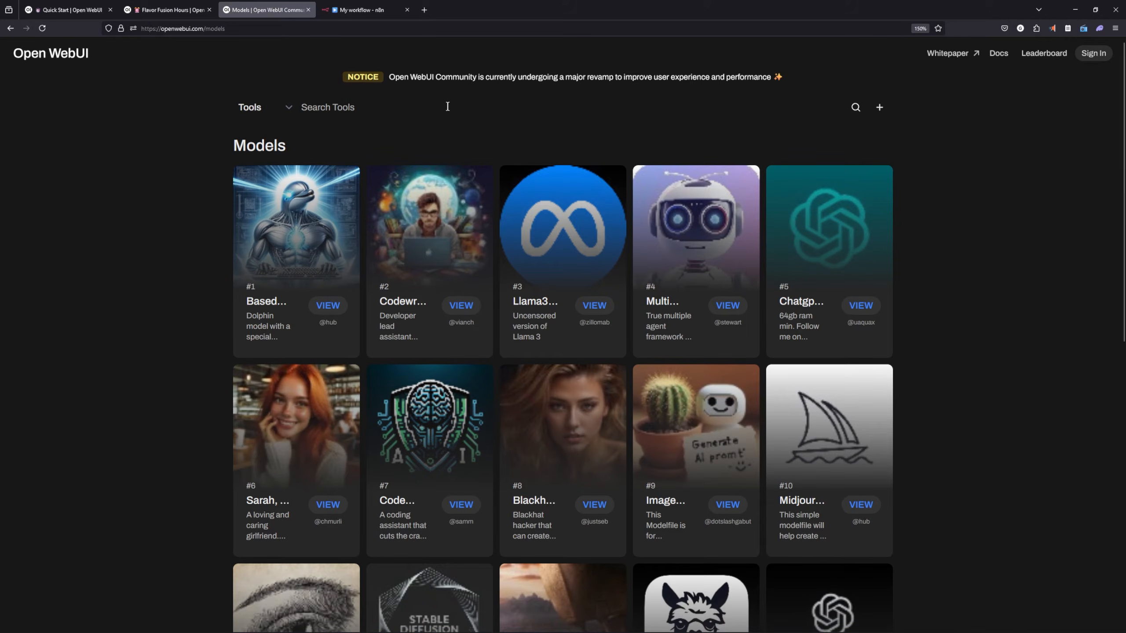
pyautogui.click(388, 112)
pyautogui.write('N8n')
pyautogui.click(253, 108)
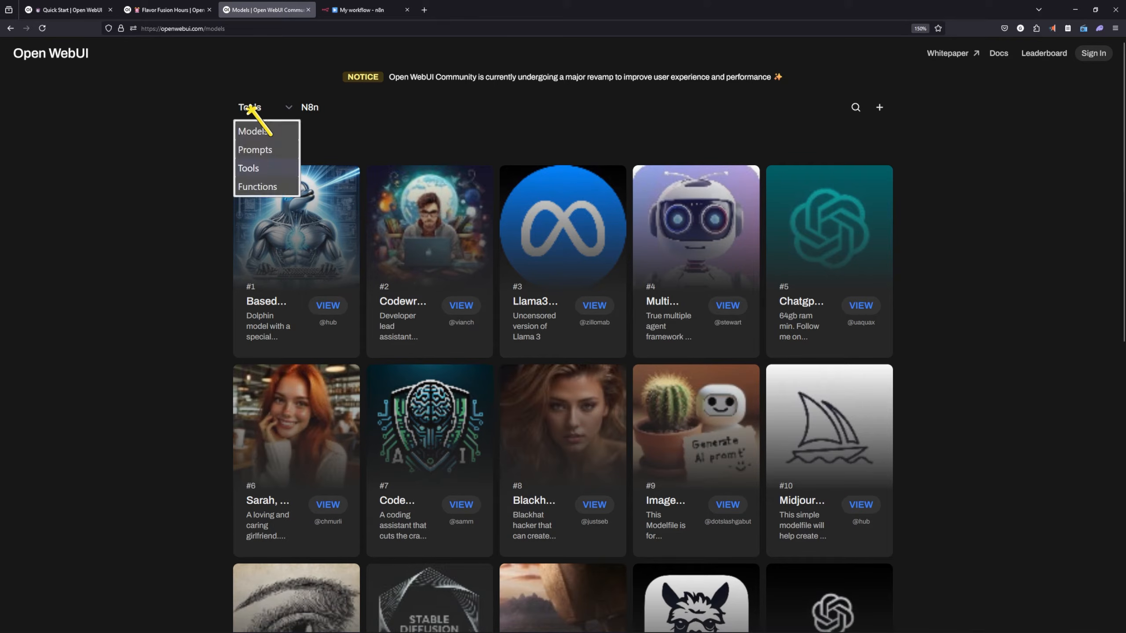
pyautogui.click(249, 188)
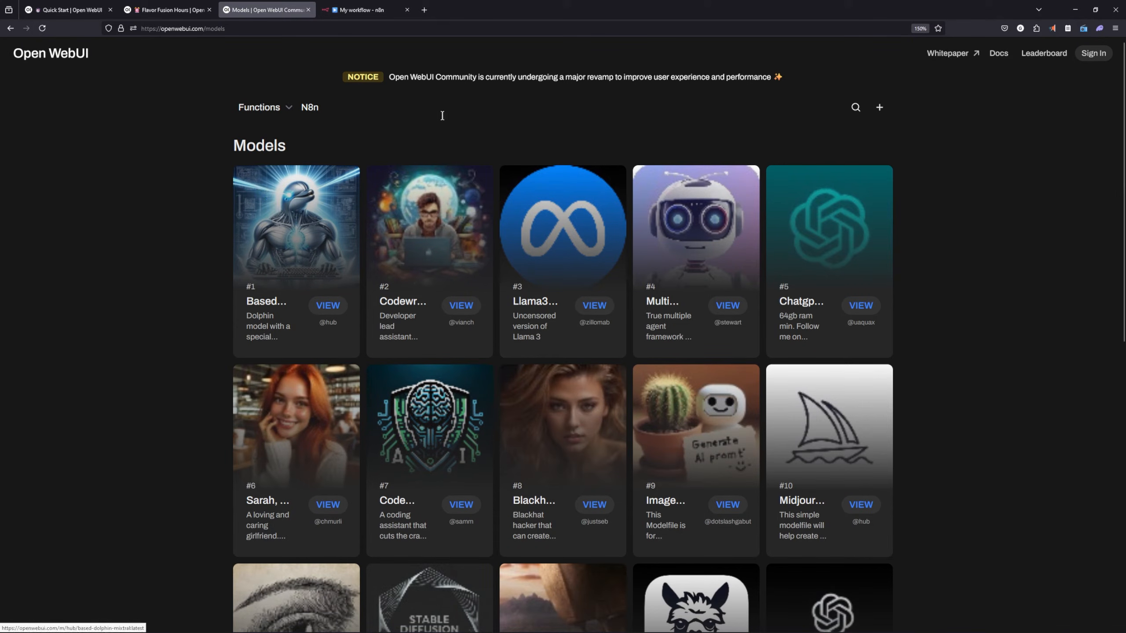
pyautogui.press('Return')
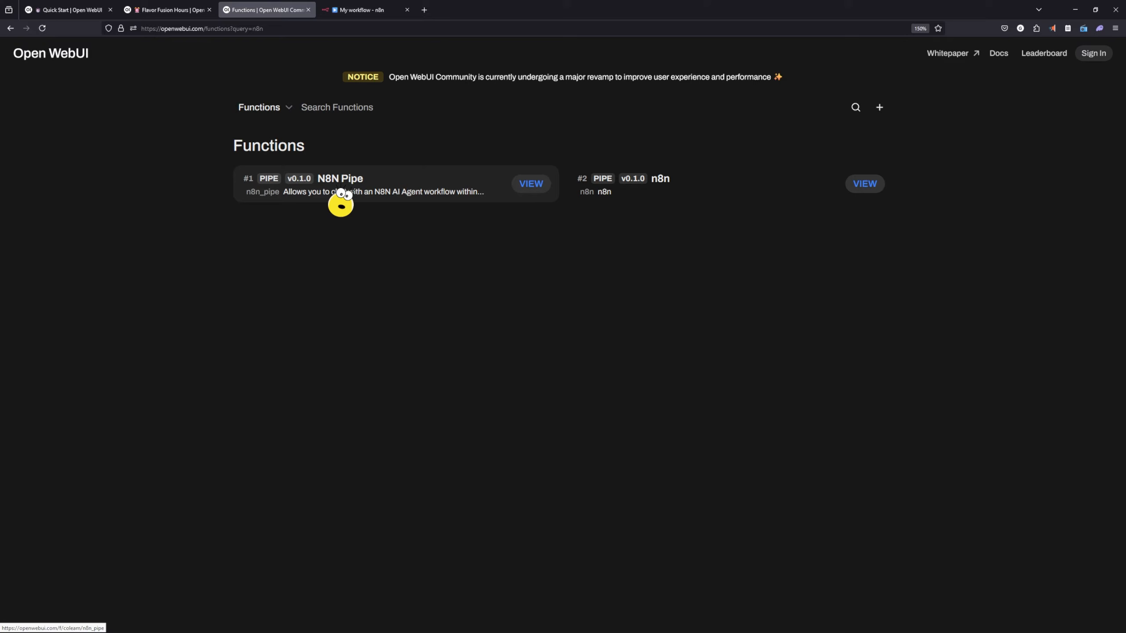
pyautogui.click(341, 194)
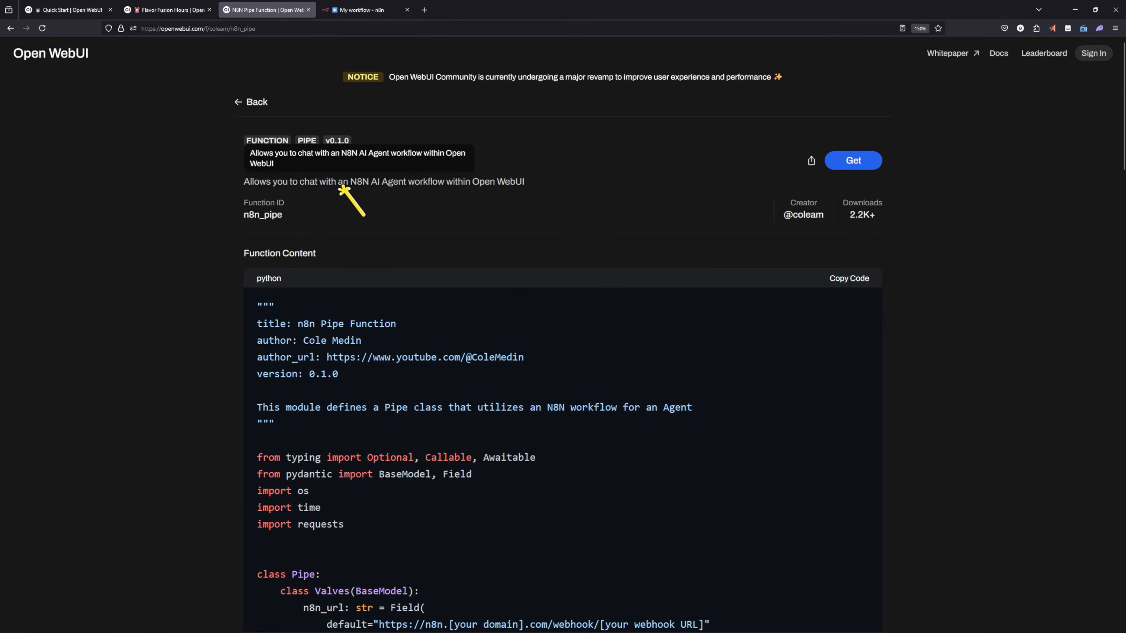
pyautogui.scroll(-4, 416, 292)
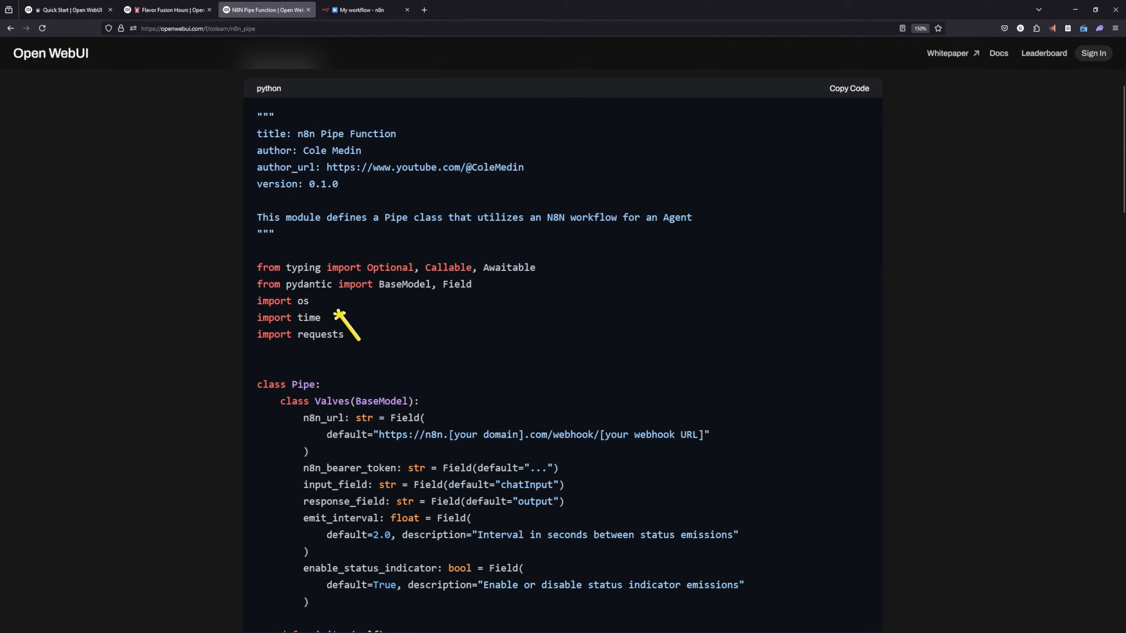
# Copy the complete N8N Pipe function code from its community page
pyautogui.scroll(4, 498, 334)
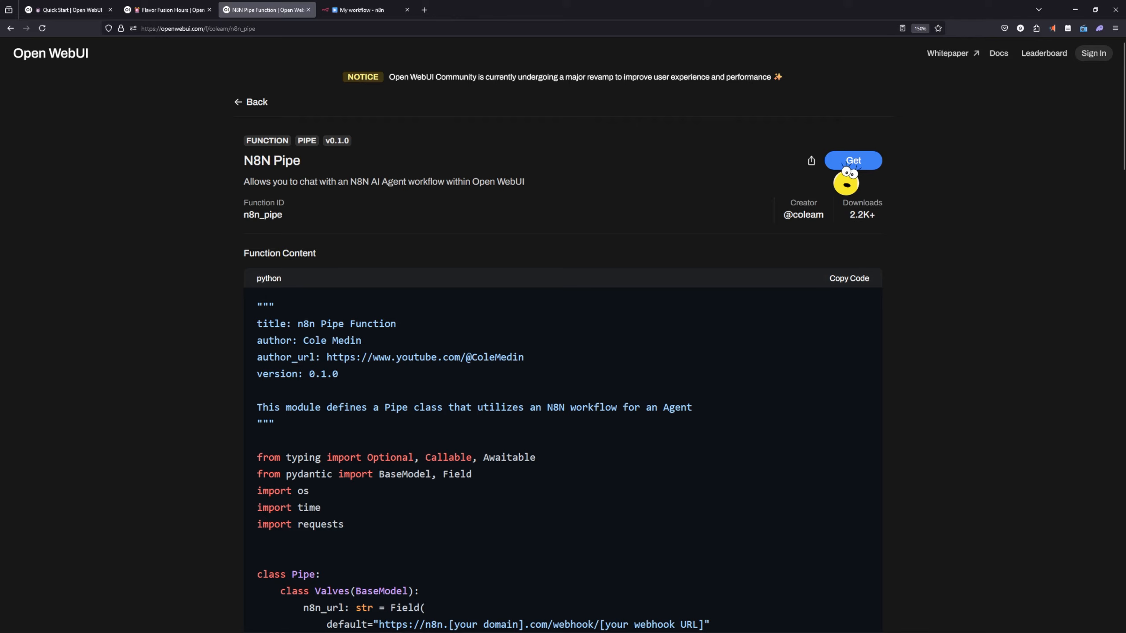
pyautogui.moveTo(252, 302); pyautogui.dragTo(502, 462)
pyautogui.scroll(15, 583, 369)
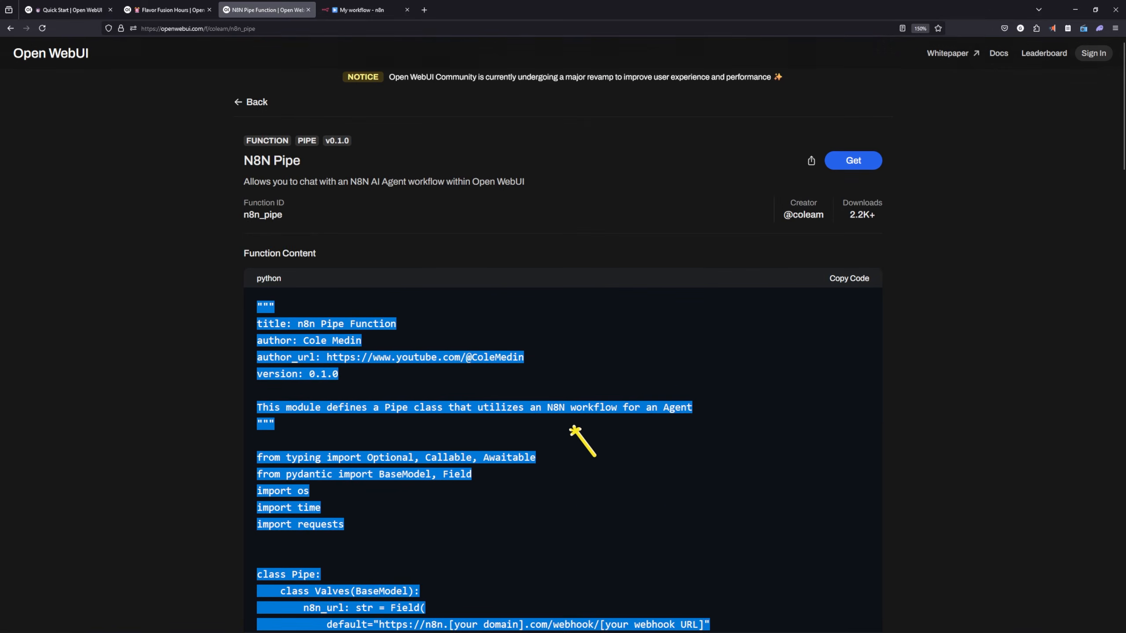
pyautogui.click(155, 250)
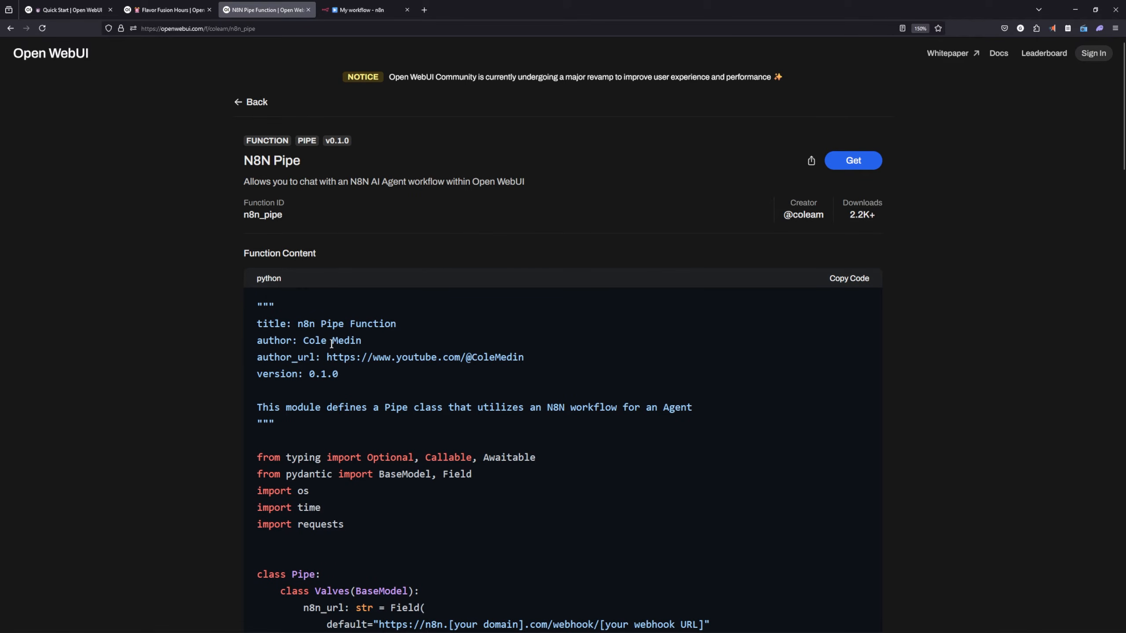
# Return to the local Open WebUI, go to the admin Functions page, and start creating a new function
pyautogui.click(144, 8)
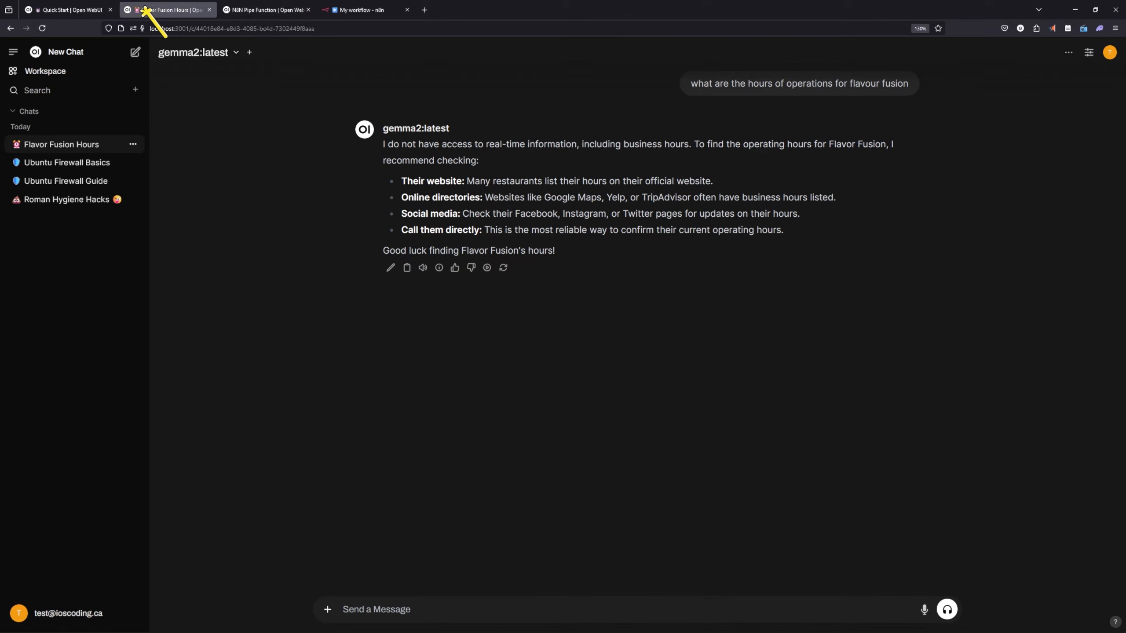
pyautogui.click(45, 71)
pyautogui.click(62, 617)
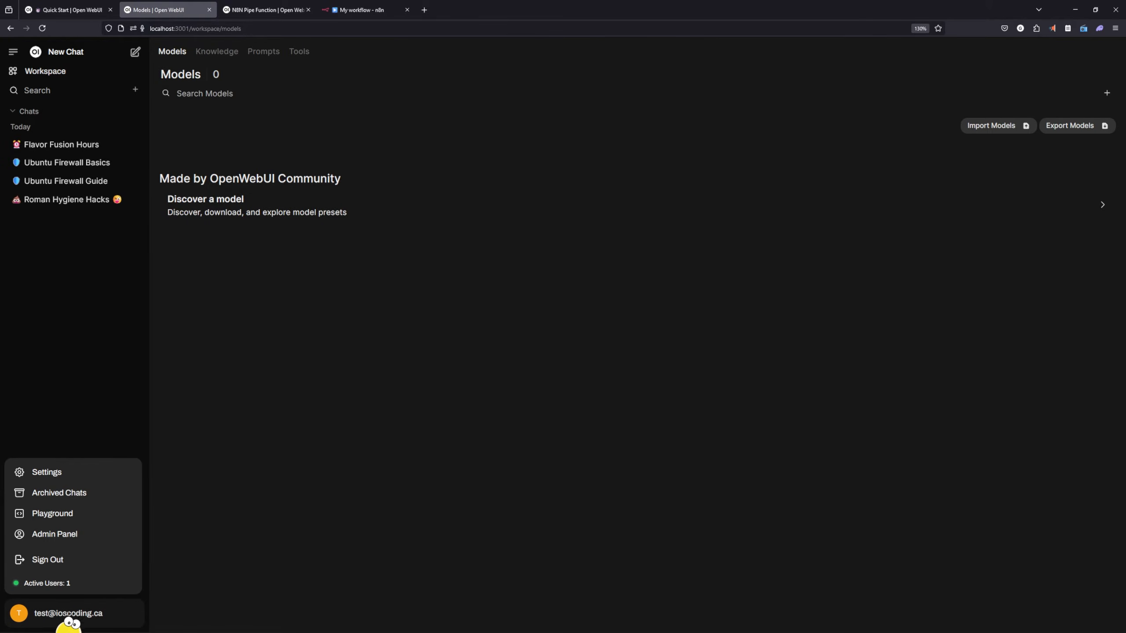
pyautogui.click(50, 534)
pyautogui.click(261, 53)
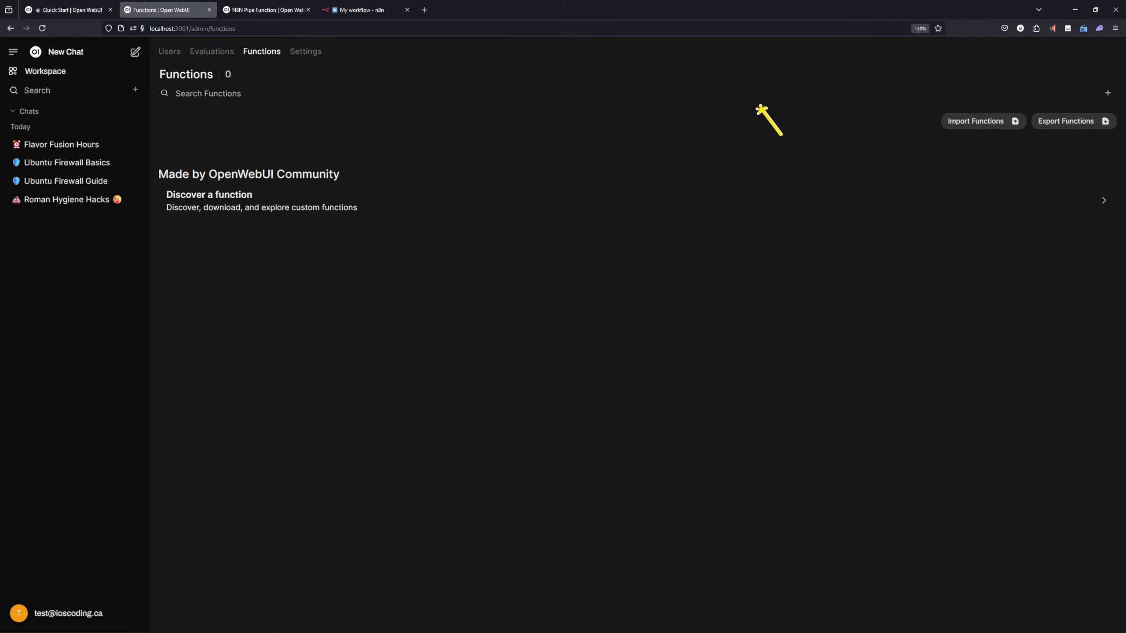
pyautogui.click(1107, 94)
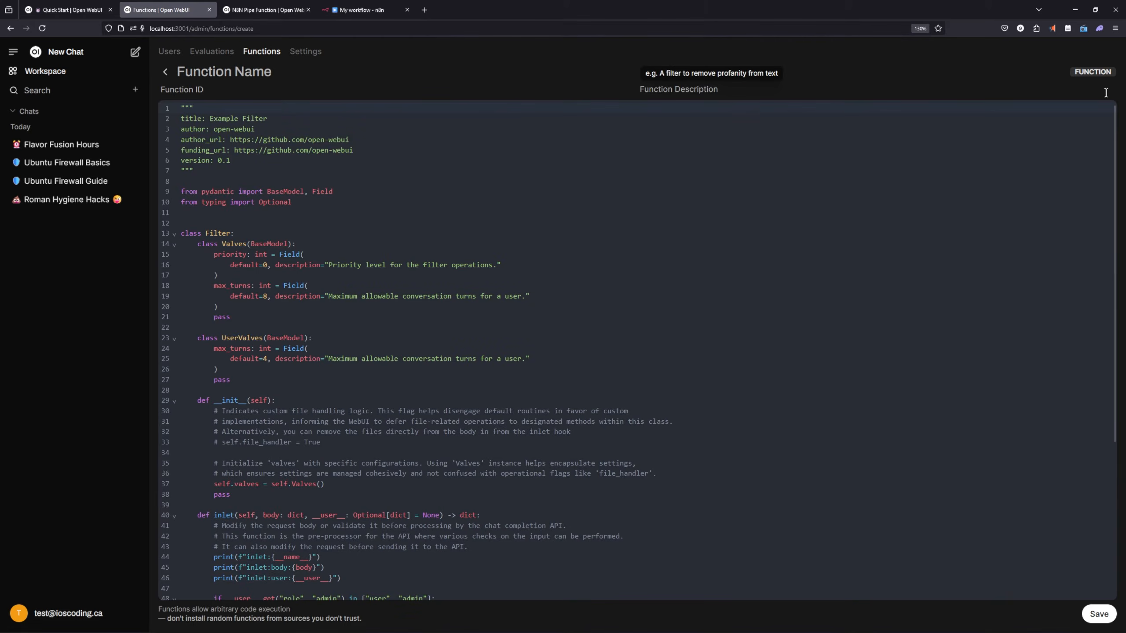
# Replace the example filter code in the new function with the copied N8N Pipe code
pyautogui.hotkey('ctrl', 'a')
pyautogui.press('BackSpace')
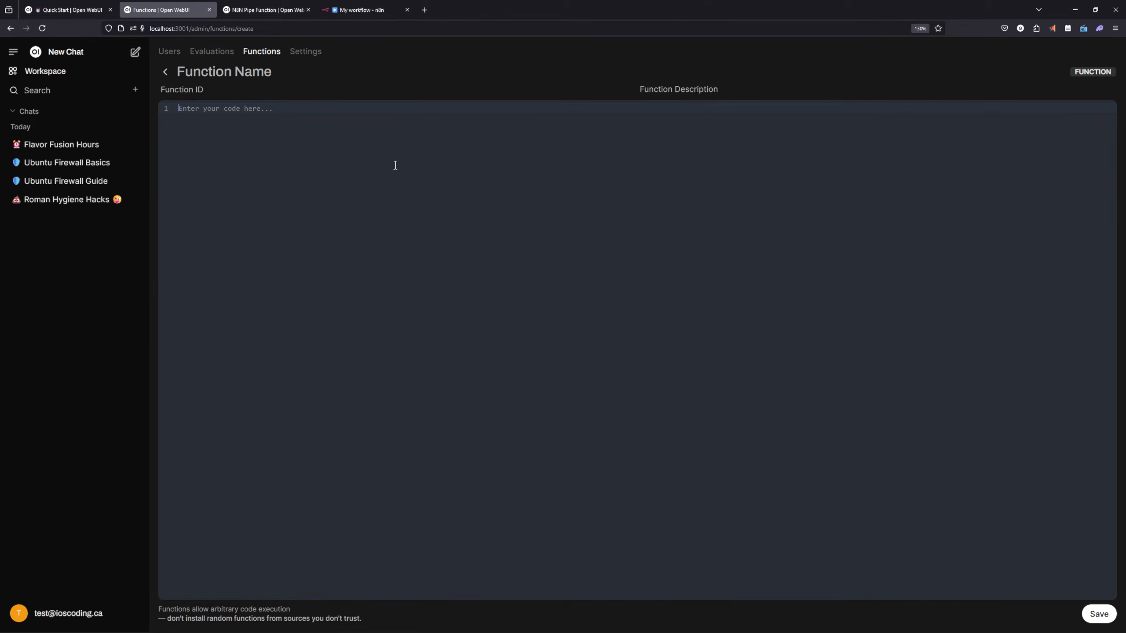
pyautogui.hotkey('ctrl', 'v')
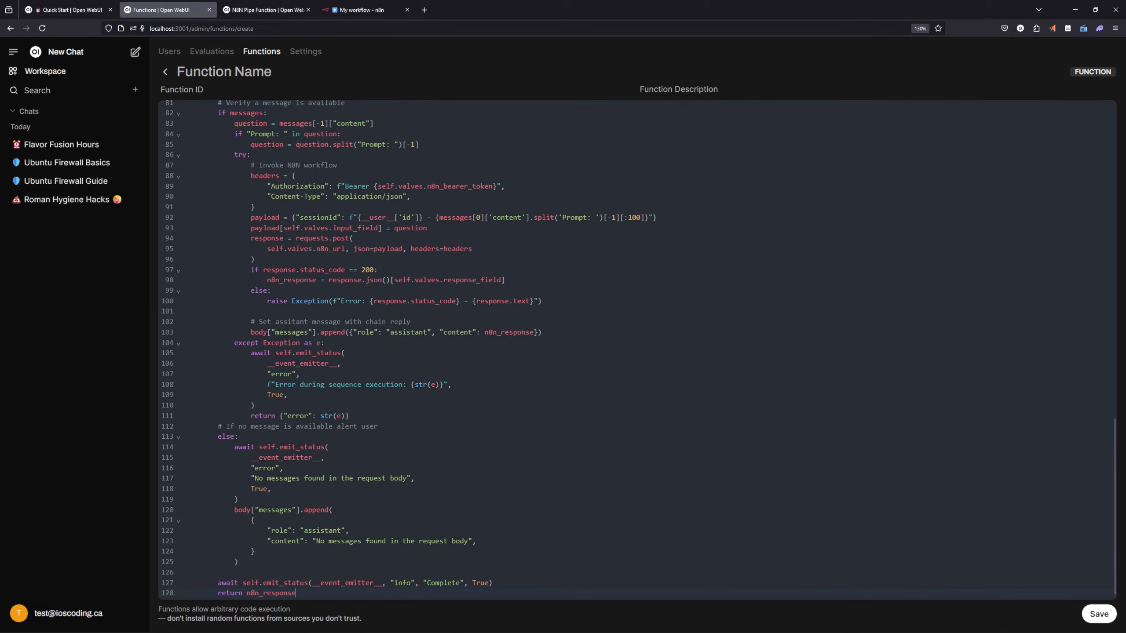
# Name the function "n8n pipe", use the same text as its description, and save it, accepting the code execution warning
pyautogui.click(210, 73)
pyautogui.write('n8n')
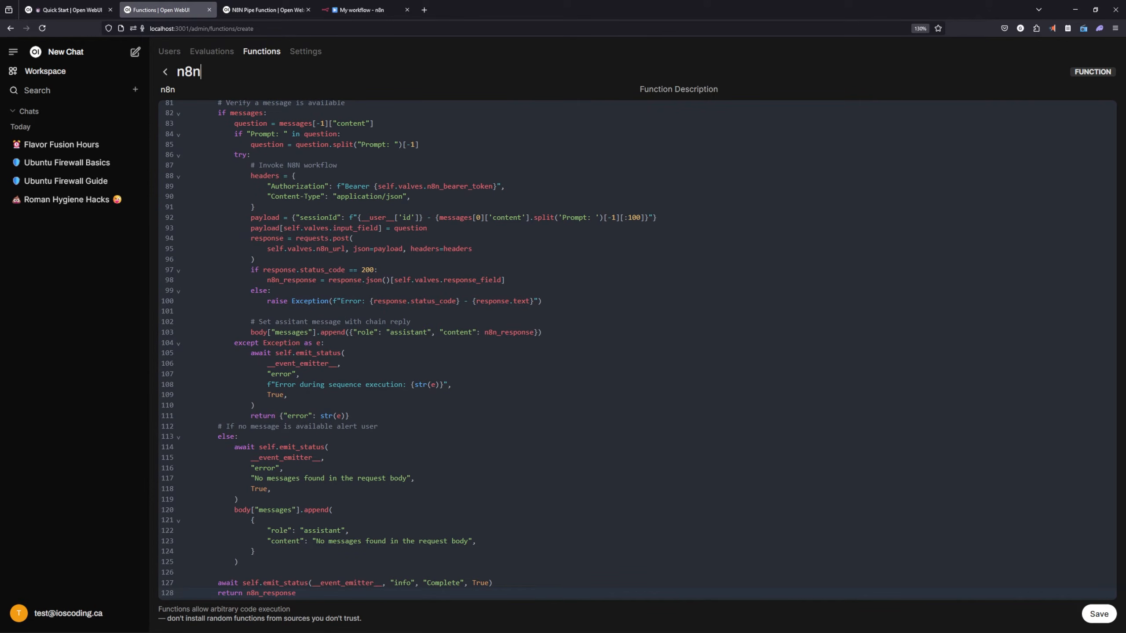
pyautogui.write(' pipe')
pyautogui.hotkey('ctrl', 'a')
pyautogui.hotkey('ctrl', 'c')
pyautogui.click(647, 91)
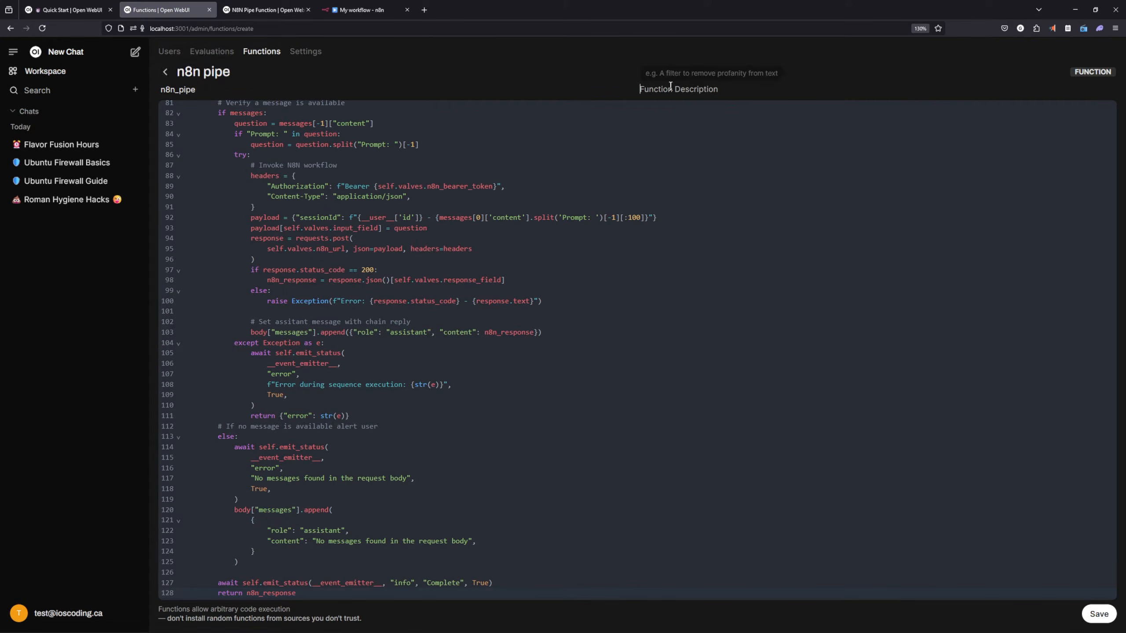
pyautogui.hotkey('ctrl', 'v')
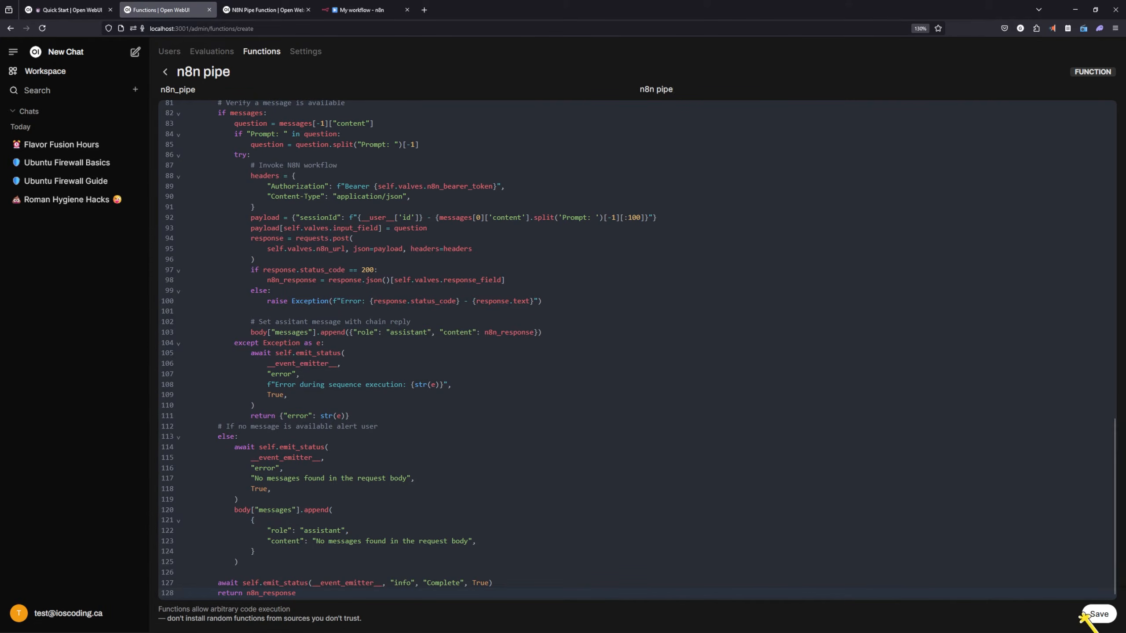
pyautogui.click(1099, 614)
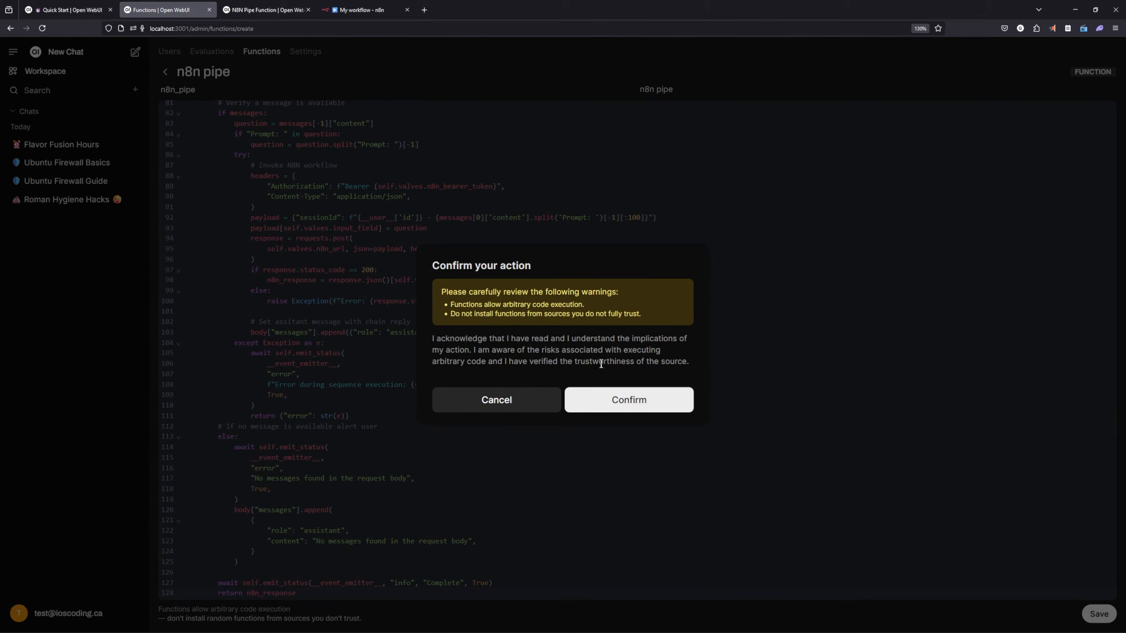
pyautogui.click(610, 410)
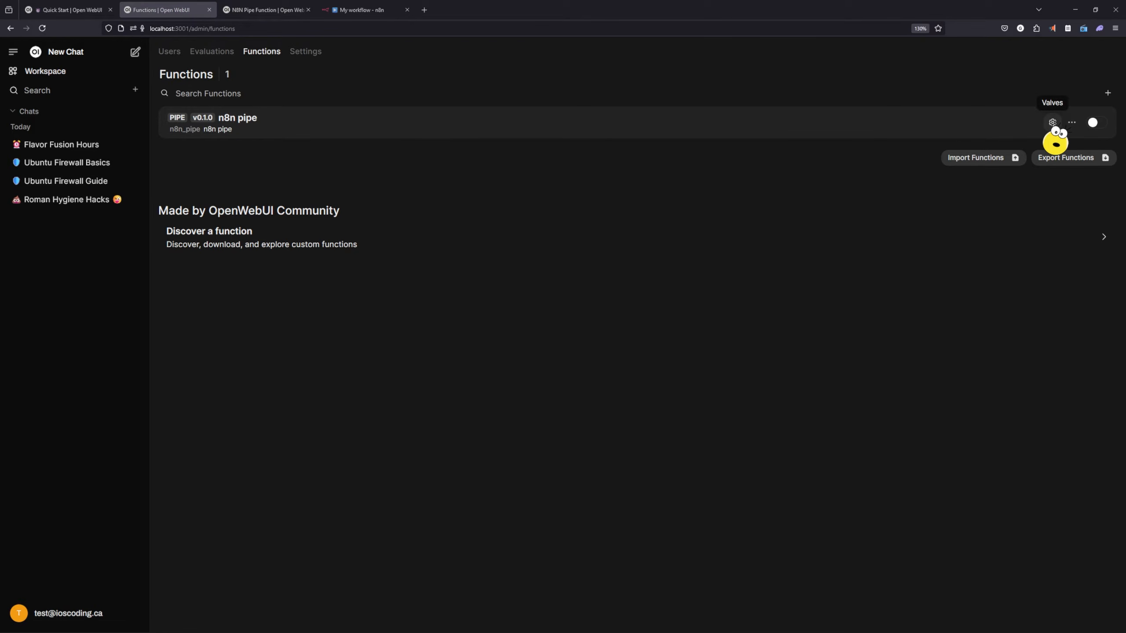
# Examine the n8n pipe function's valves and the custom N8N Url format, and close them without saving
pyautogui.click(1054, 124)
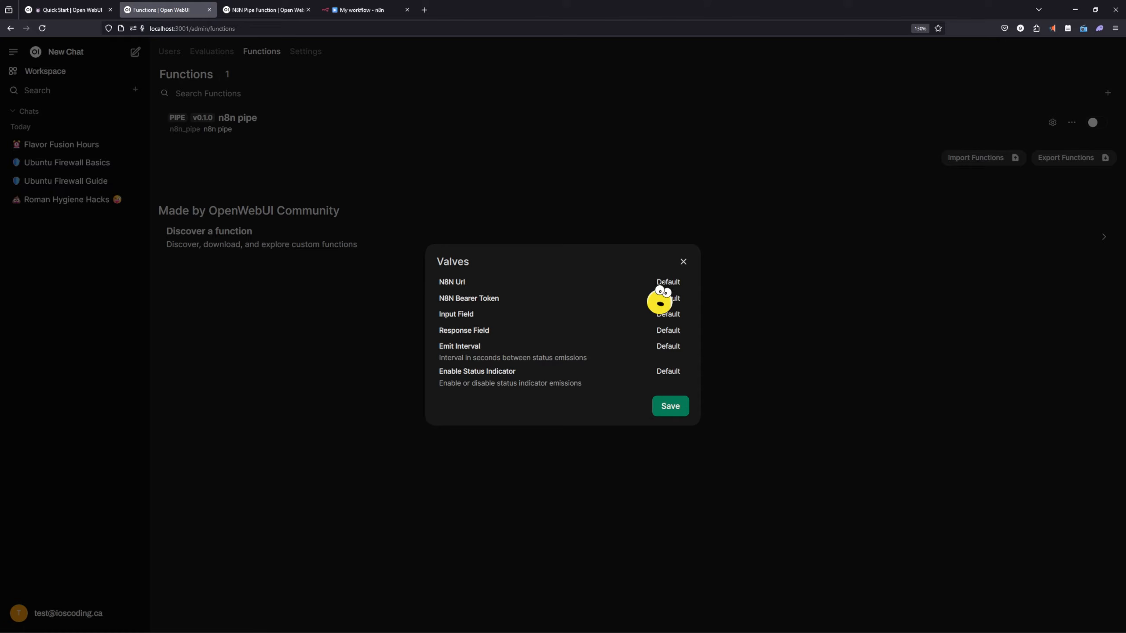
pyautogui.doubleClick(440, 284)
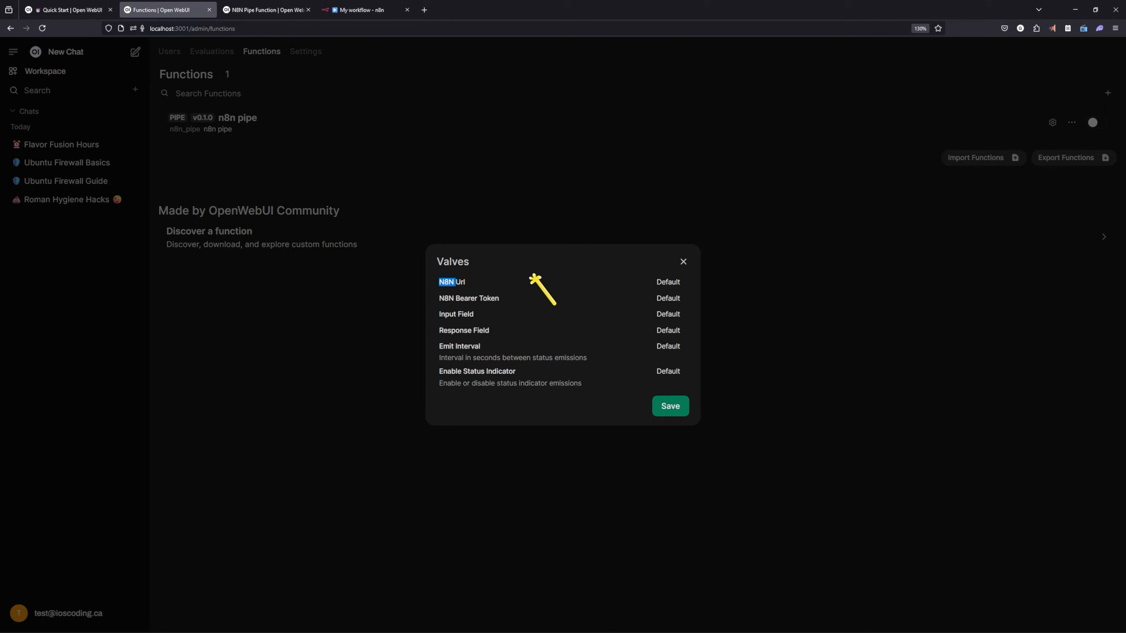
pyautogui.click(667, 283)
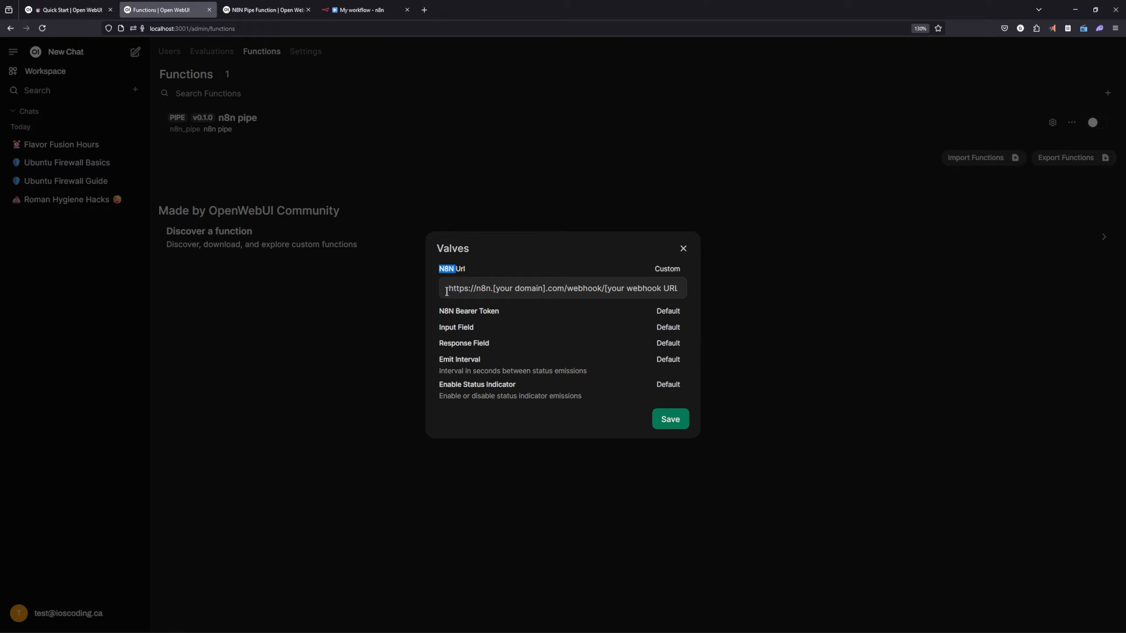
pyautogui.moveTo(475, 288); pyautogui.dragTo(601, 288)
pyautogui.moveTo(566, 291); pyautogui.dragTo(602, 291)
pyautogui.click(543, 291)
pyautogui.moveTo(493, 290); pyautogui.dragTo(564, 291)
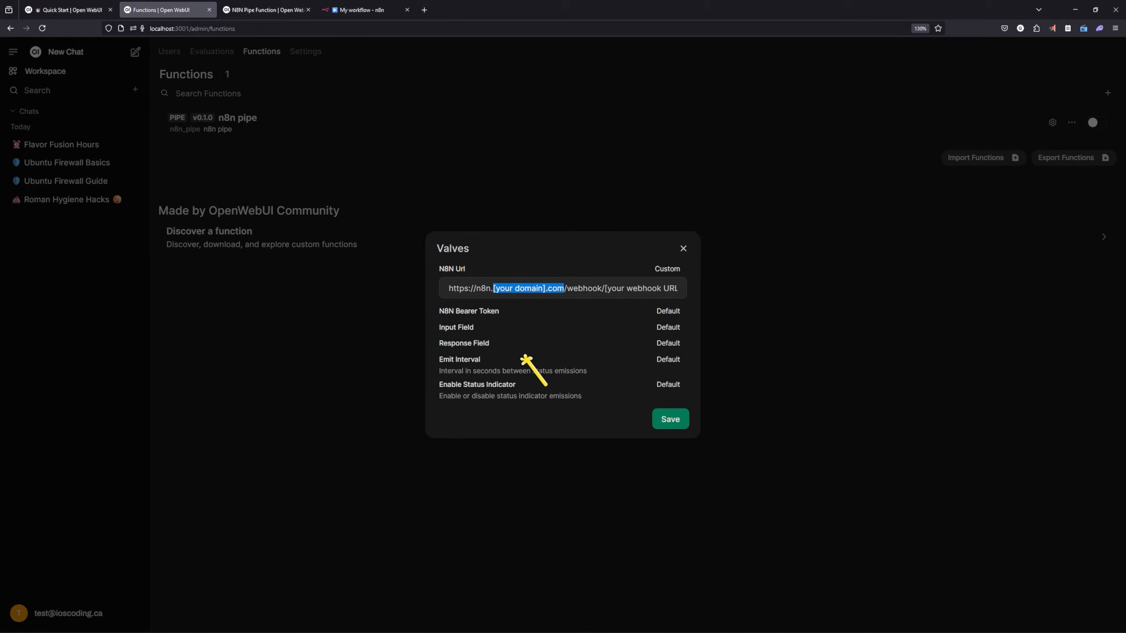
pyautogui.click(683, 249)
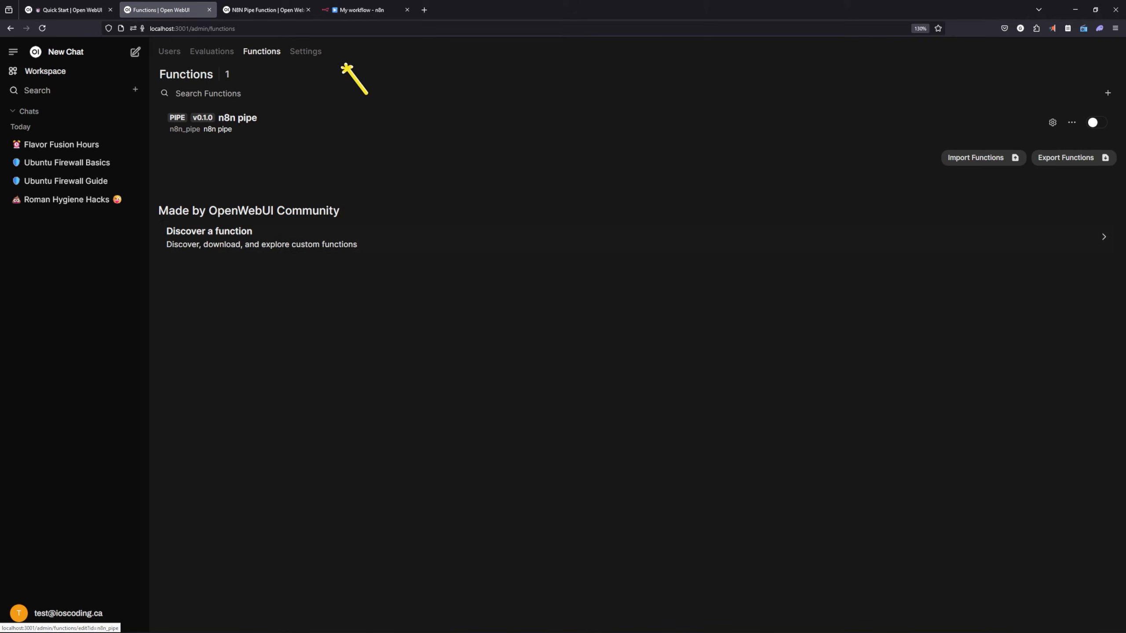
# Switch to the n8n workflow, review the agent's chat answer, and close the chat and logs area
pyautogui.click(365, 11)
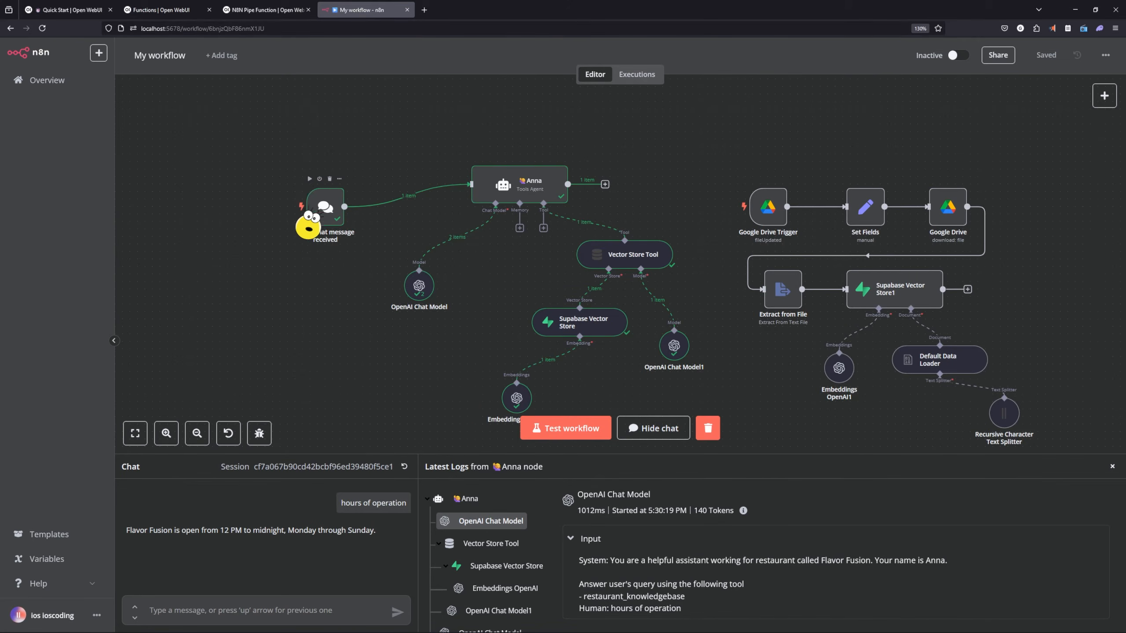
pyautogui.scroll(2, 312, 221)
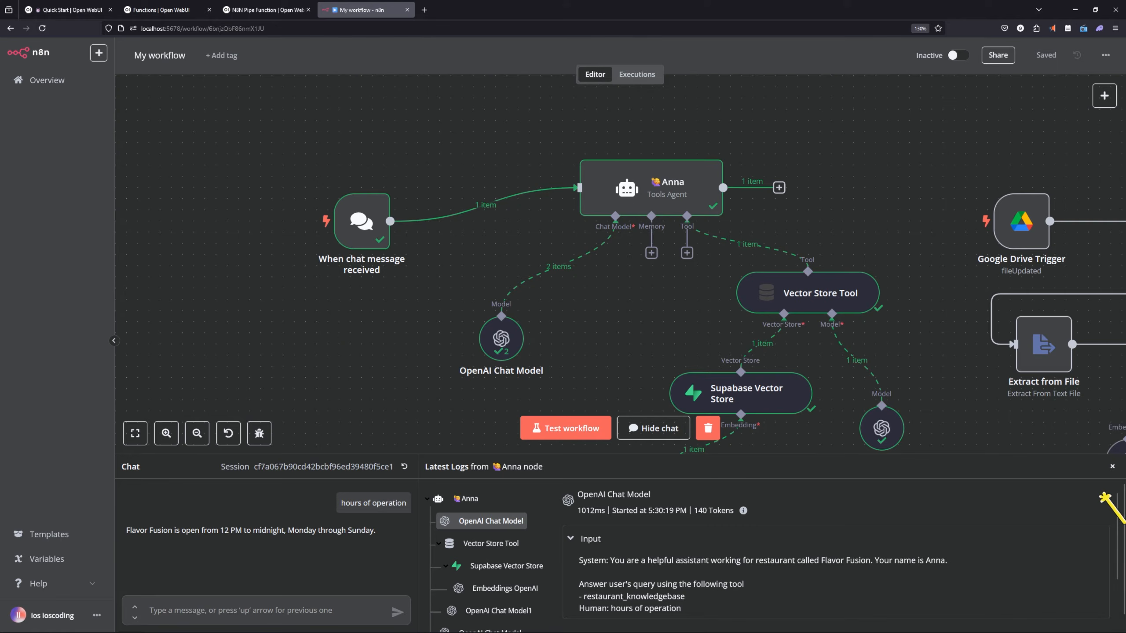
pyautogui.moveTo(365, 530); pyautogui.dragTo(299, 531)
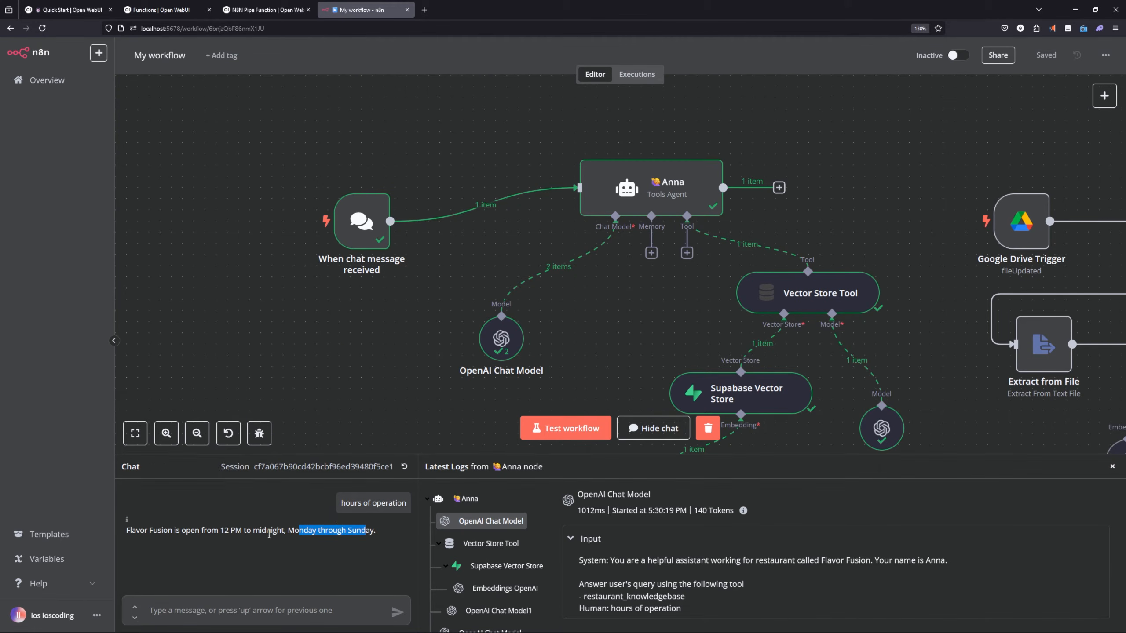
pyautogui.click(1112, 466)
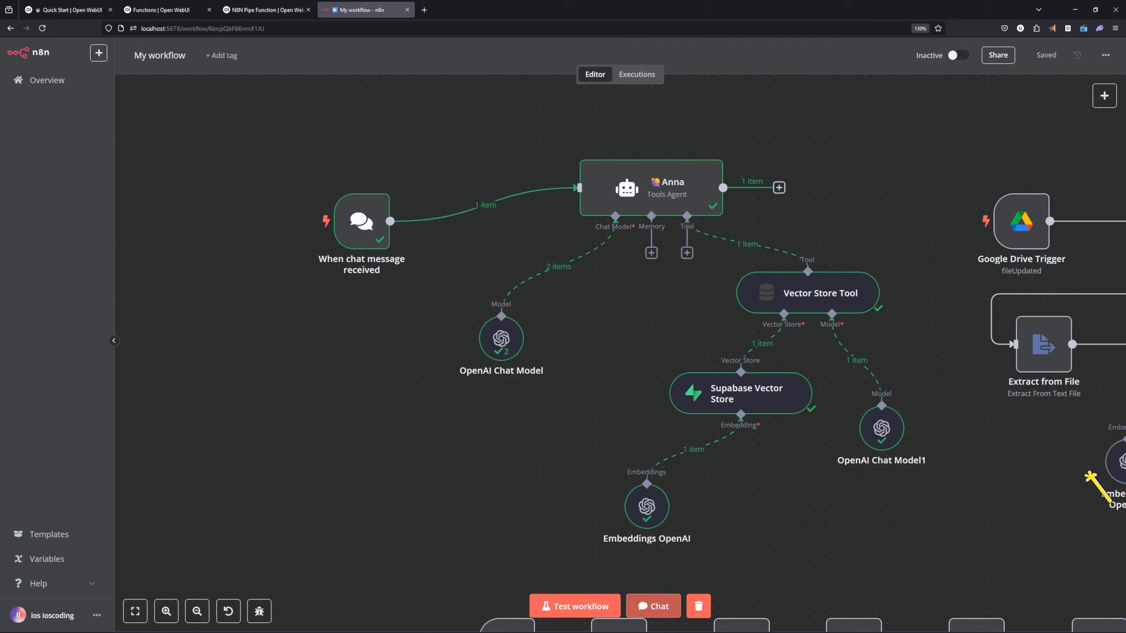
# Add a Webhook trigger node below the chat trigger and connect it to the Anna agent
pyautogui.click(1104, 96)
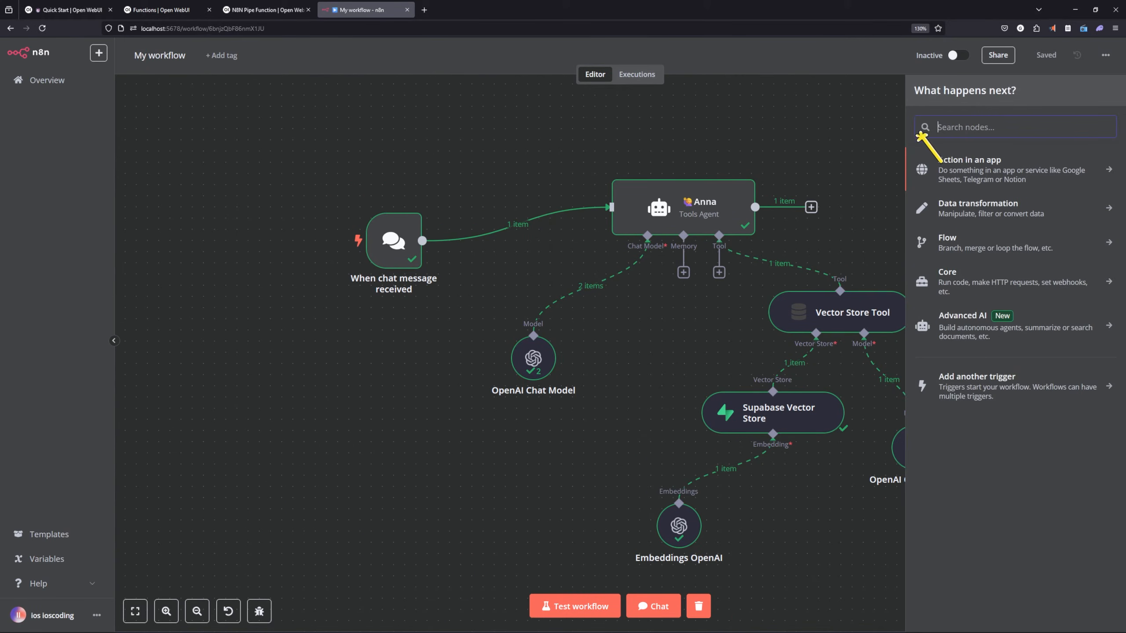
pyautogui.write('webhook')
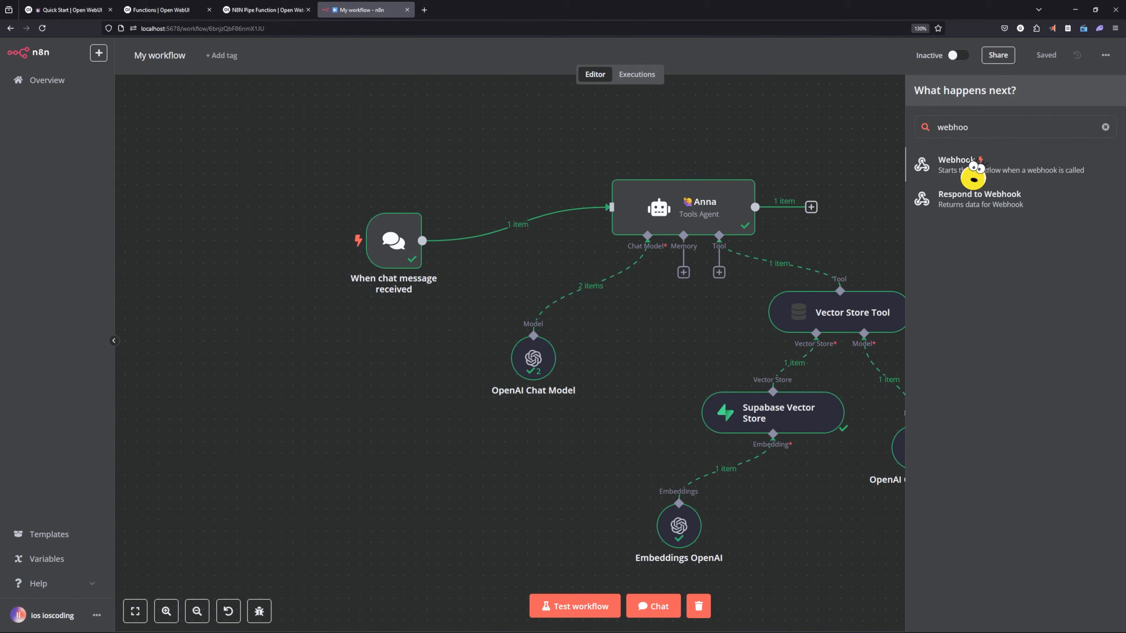
pyautogui.click(966, 163)
pyautogui.click(663, 57)
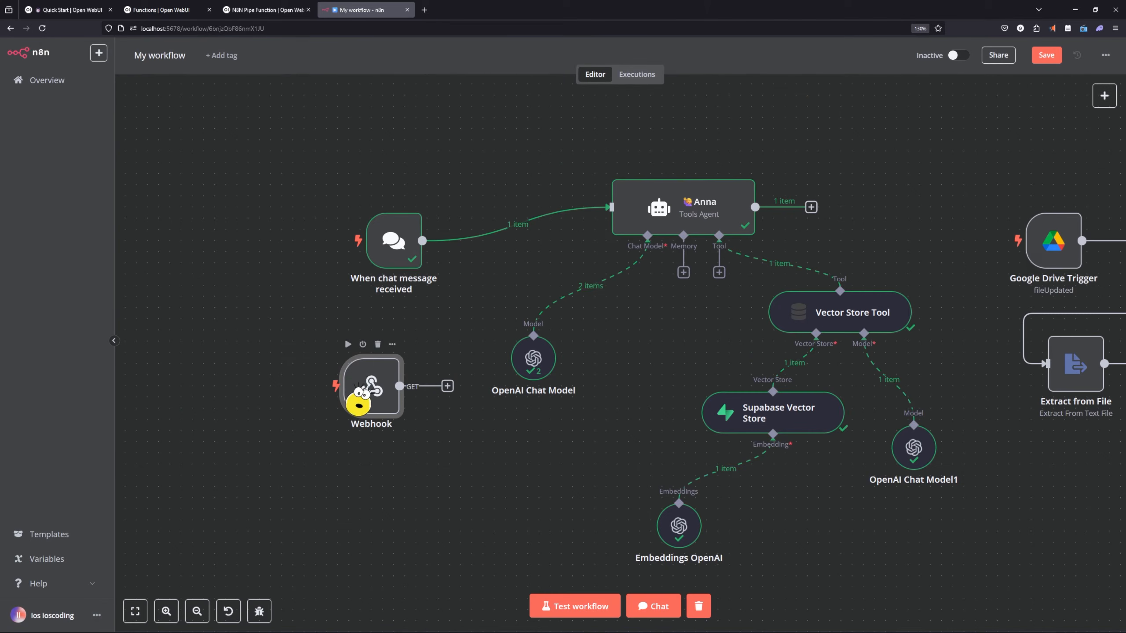
pyautogui.moveTo(333, 355); pyautogui.dragTo(389, 355)
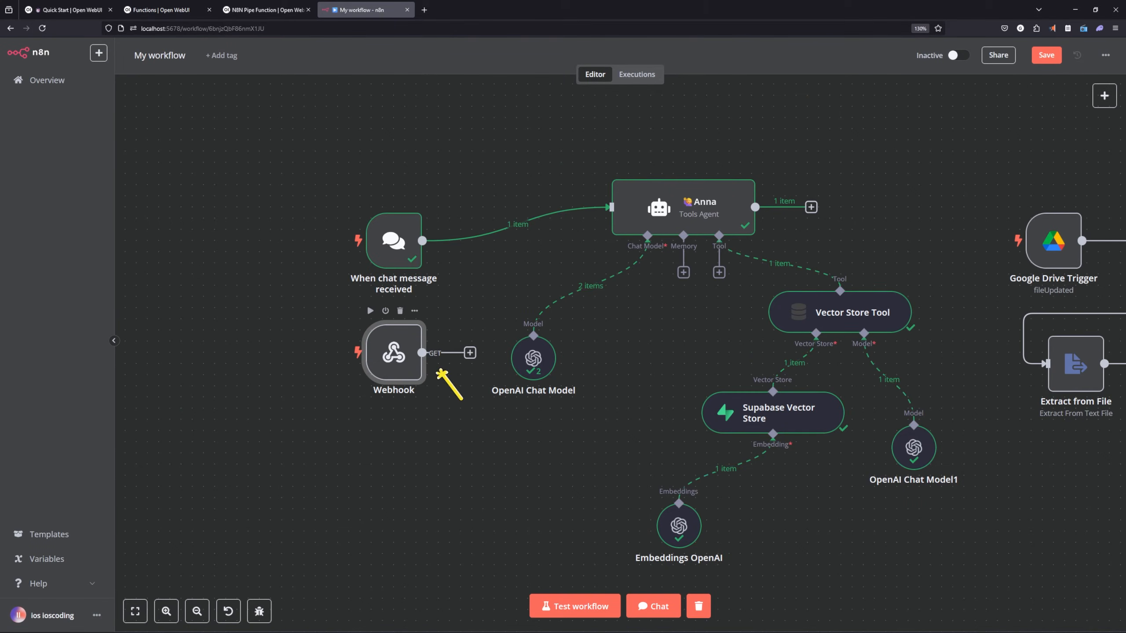
pyautogui.moveTo(464, 361); pyautogui.dragTo(610, 211)
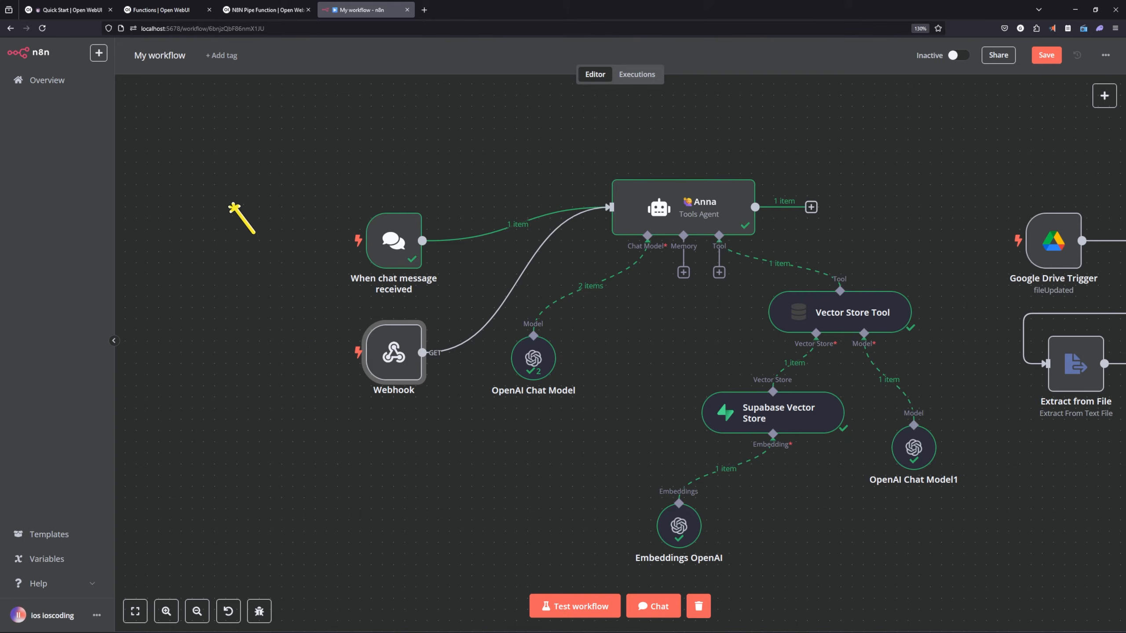
# Show the Webhook node's production URL and set its HTTP method to POST
pyautogui.moveTo(391, 359)
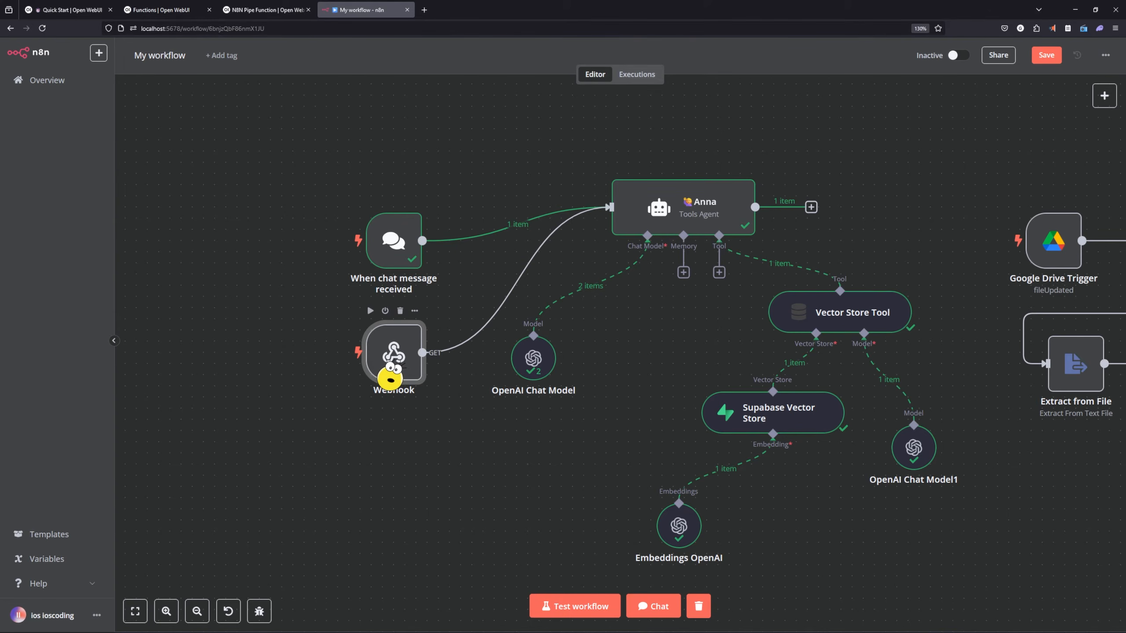
pyautogui.moveTo(493, 316)
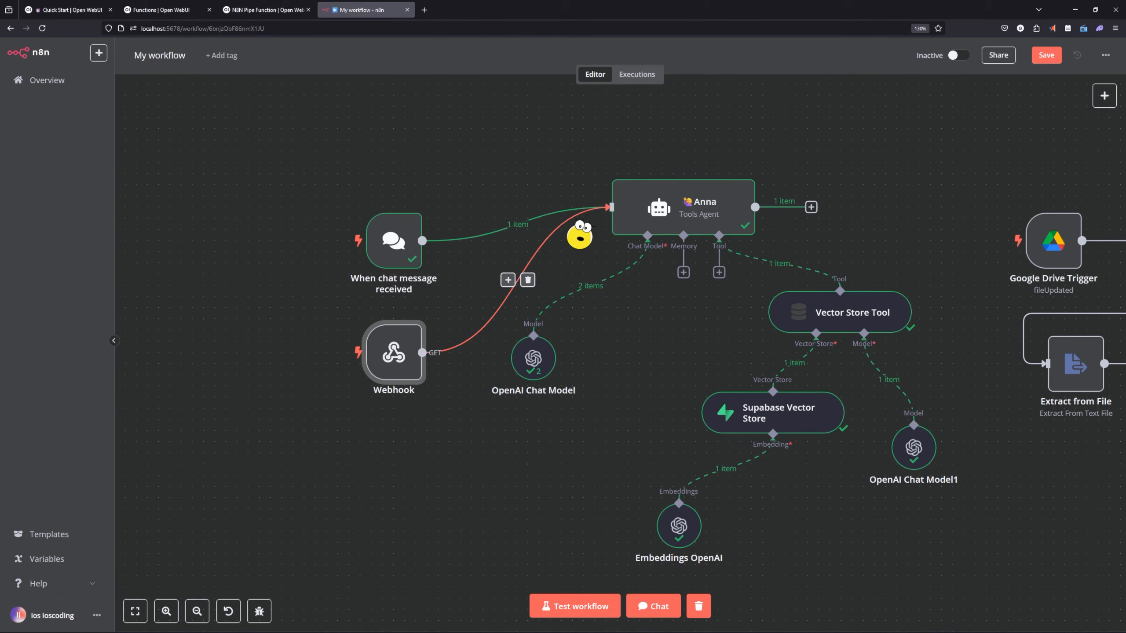
pyautogui.moveTo(704, 221)
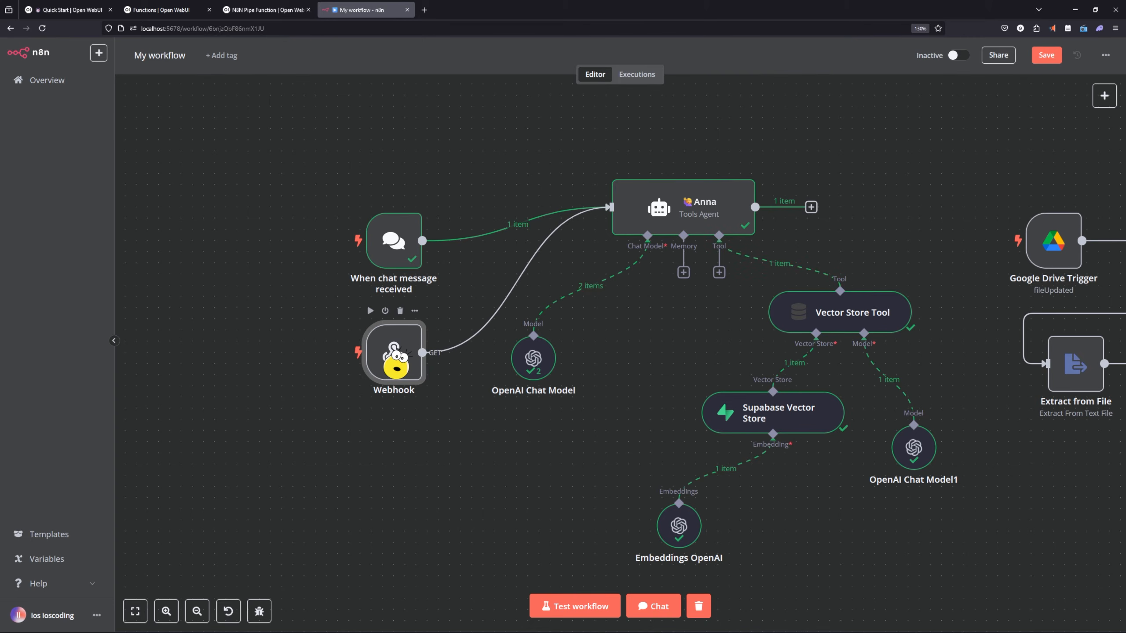
pyautogui.doubleClick(394, 355)
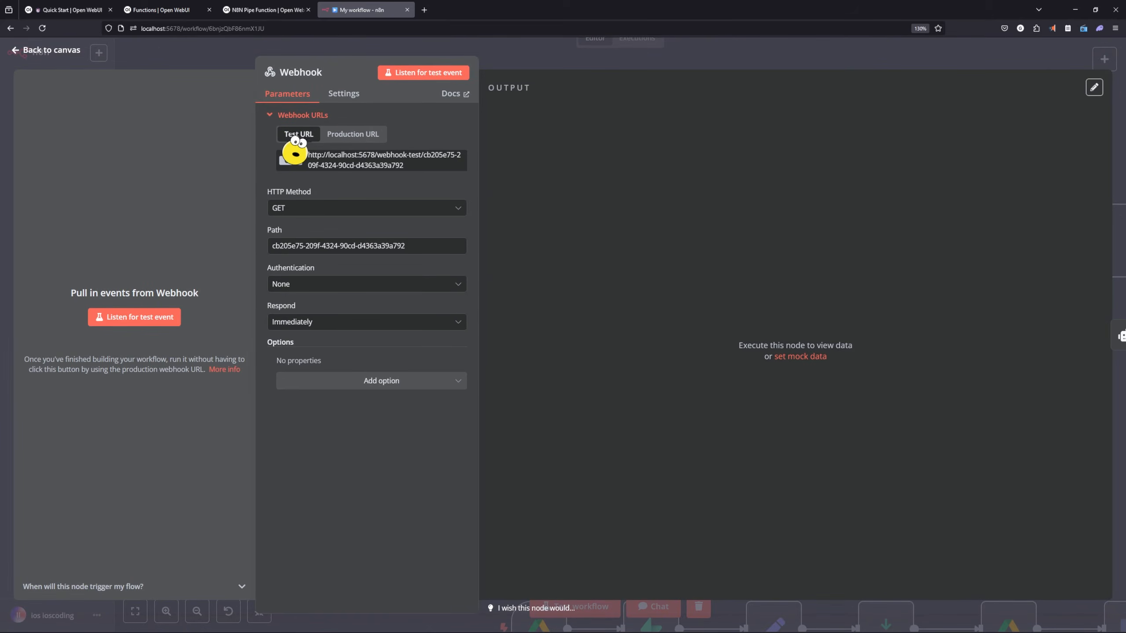
pyautogui.click(357, 143)
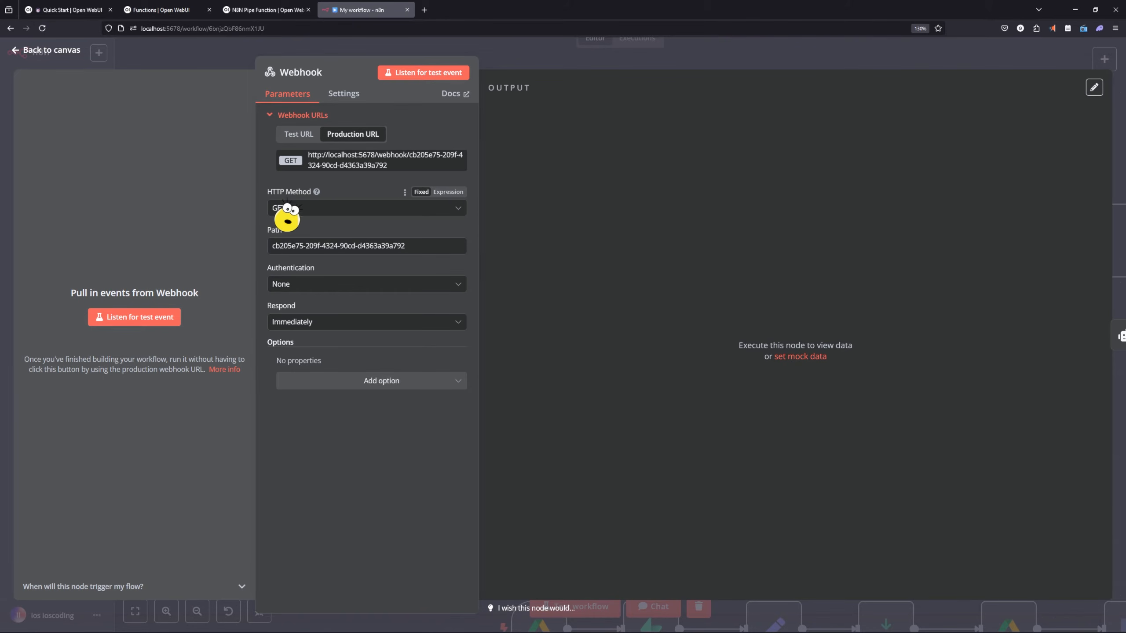
pyautogui.click(394, 208)
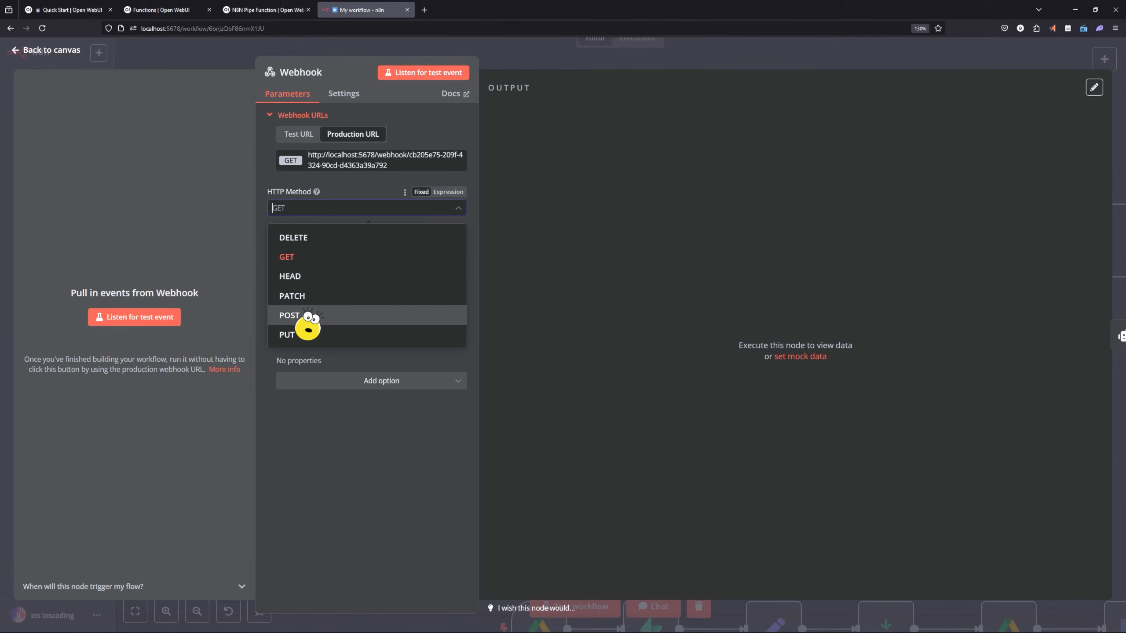
pyautogui.click(308, 316)
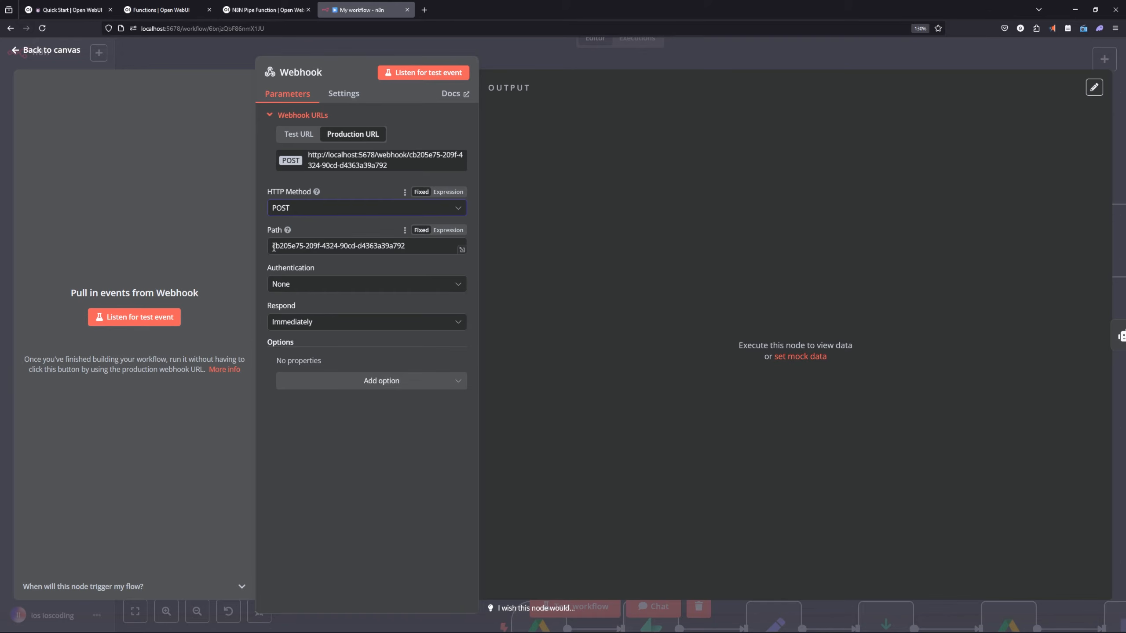
# Set the Webhook node's path to flavourfusion and its Respond option to Using 'Respond to Webhook' Node
pyautogui.moveTo(409, 244); pyautogui.dragTo(293, 242)
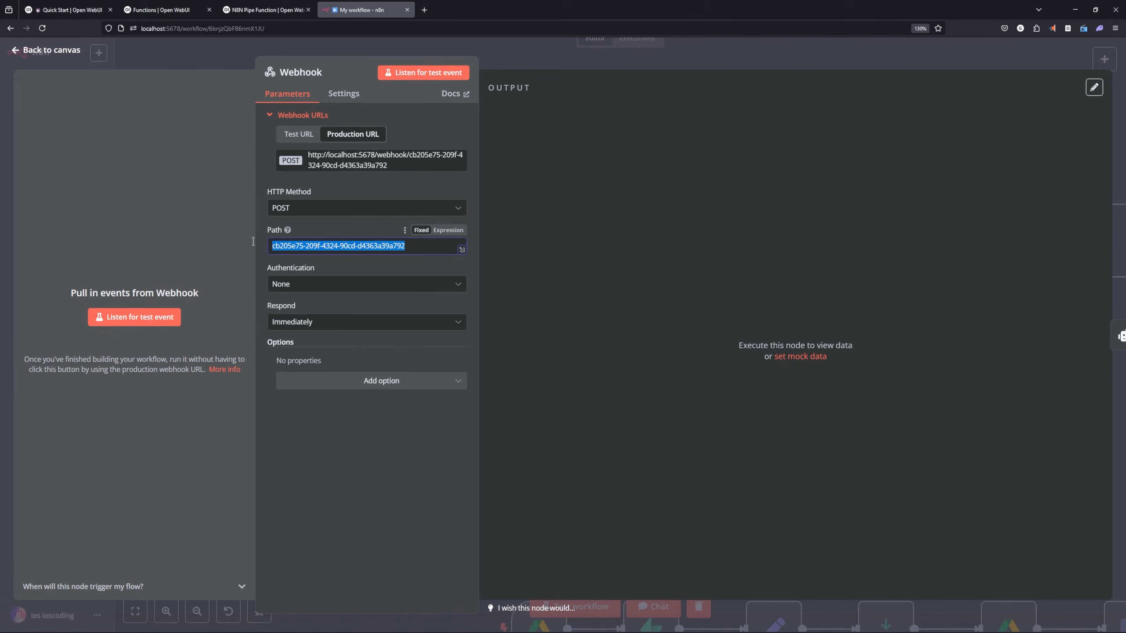
pyautogui.write('flavourfusion')
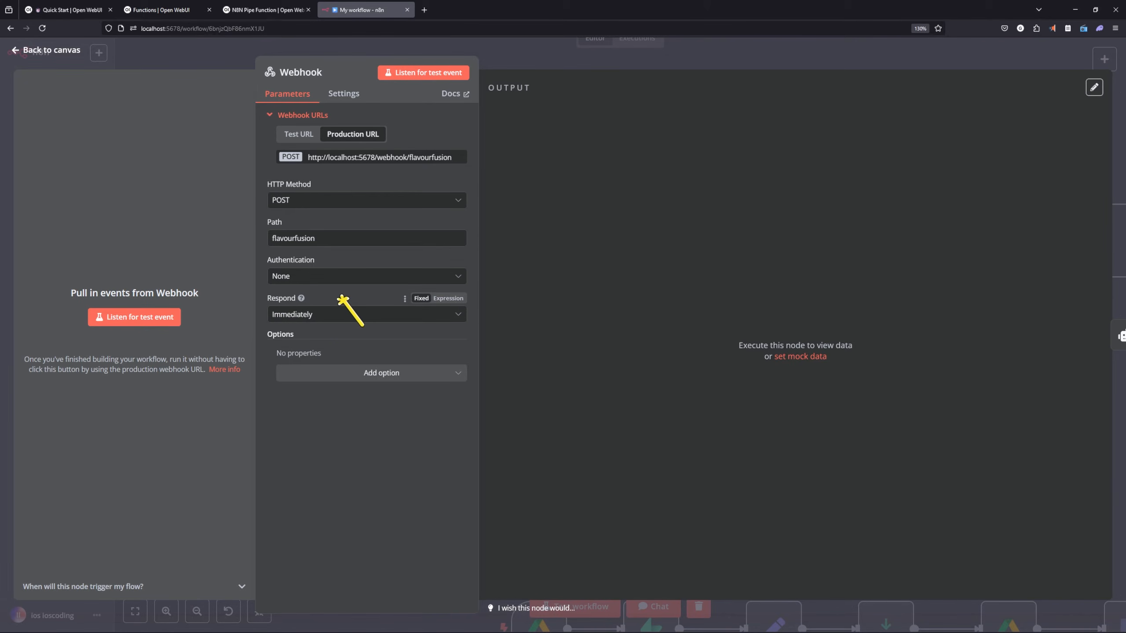
pyautogui.click(336, 316)
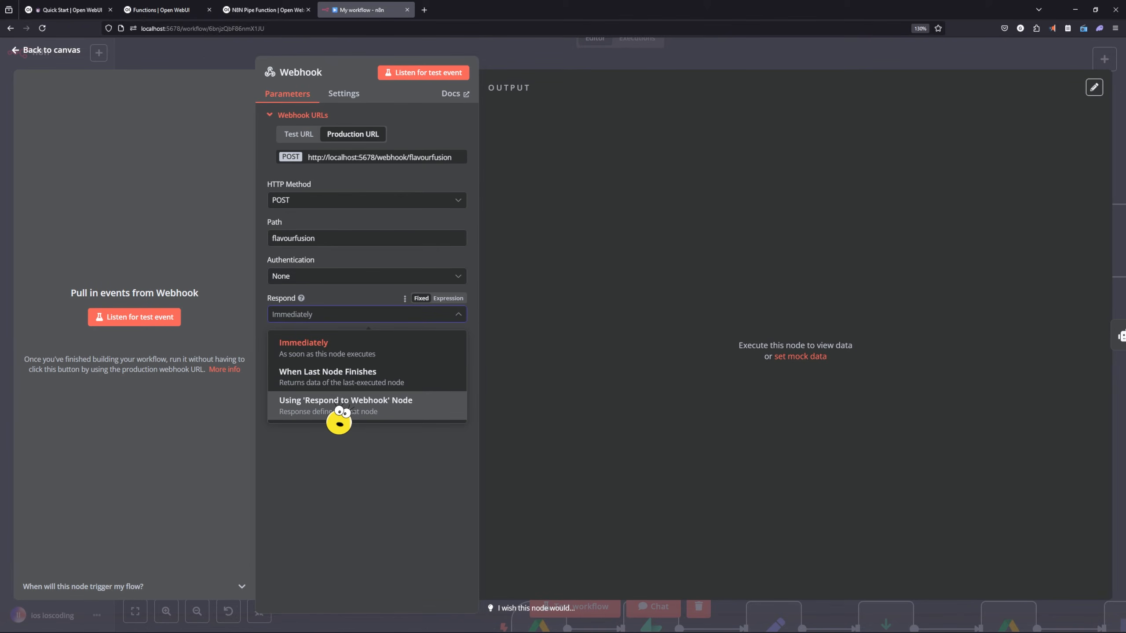
pyautogui.click(363, 406)
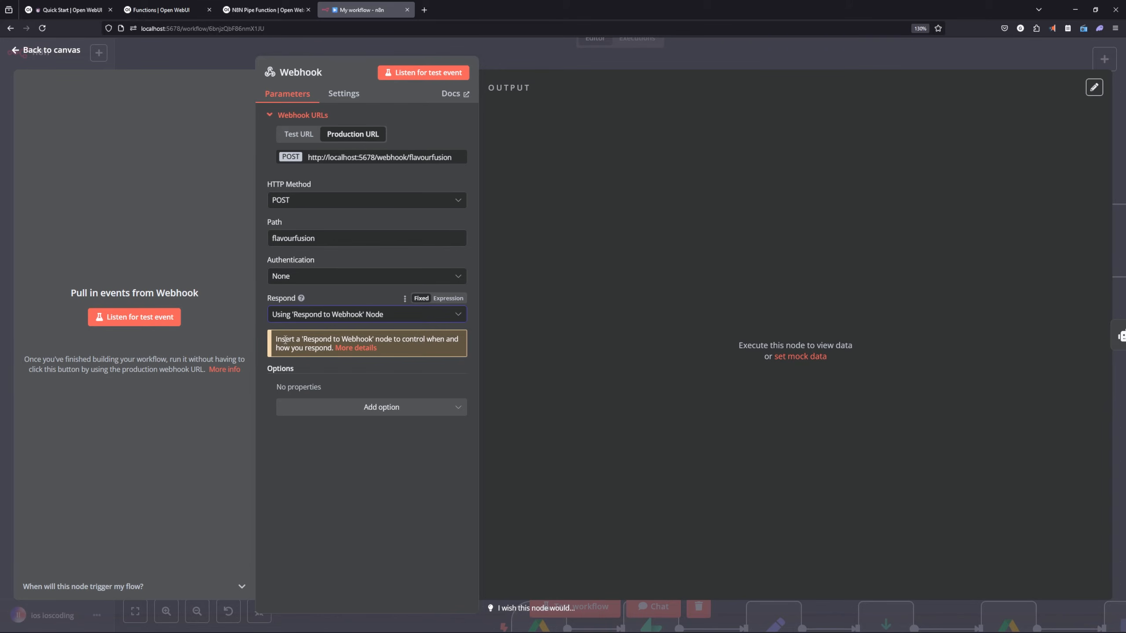
pyautogui.moveTo(302, 339); pyautogui.dragTo(442, 339)
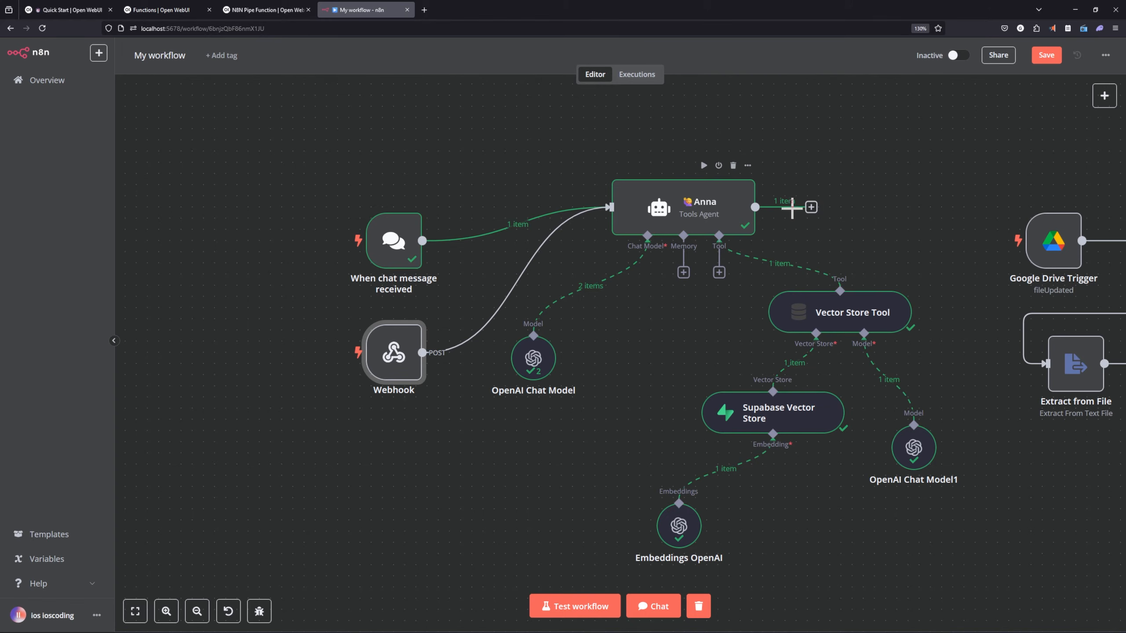
# Add a Respond to Webhook node after the Anna agent, leaving its settings at their defaults
pyautogui.click(811, 206)
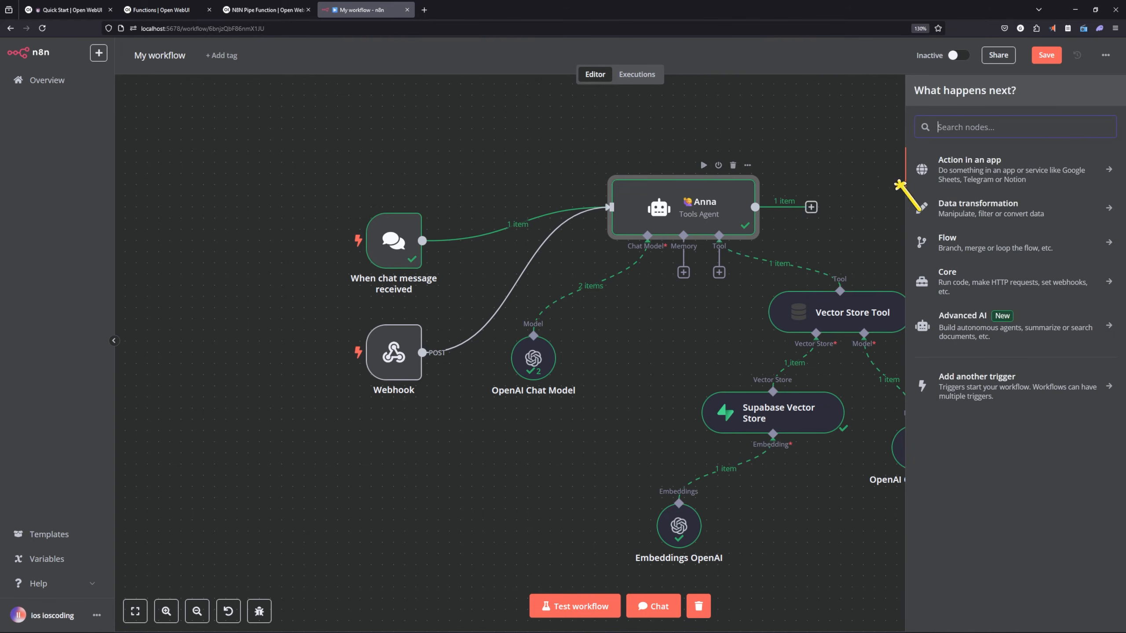
pyautogui.write('respond')
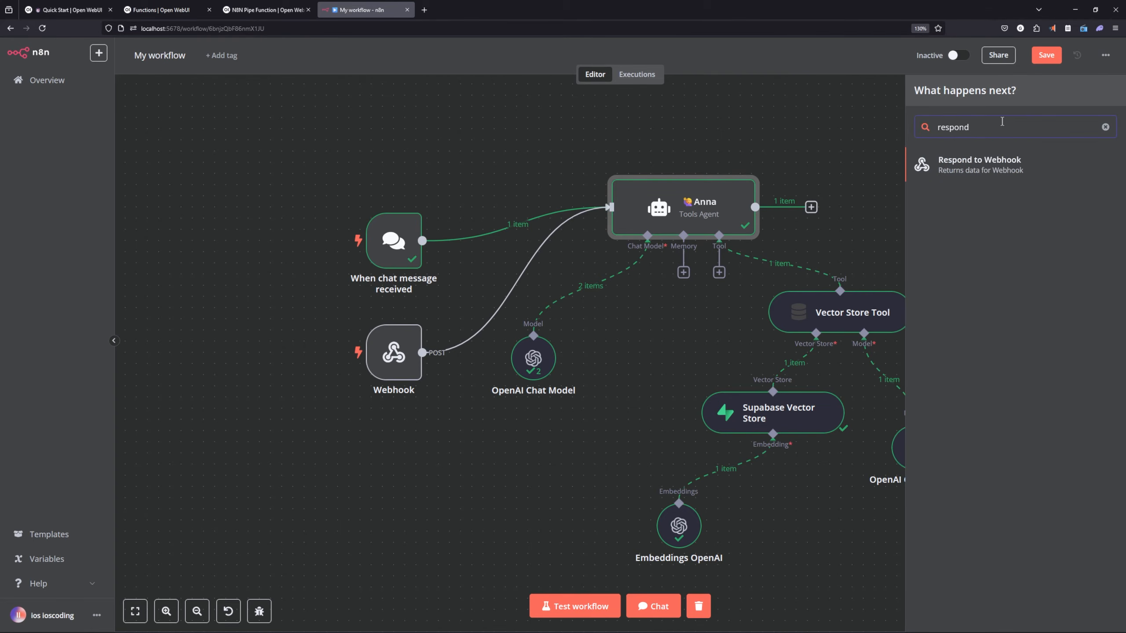
pyautogui.click(975, 161)
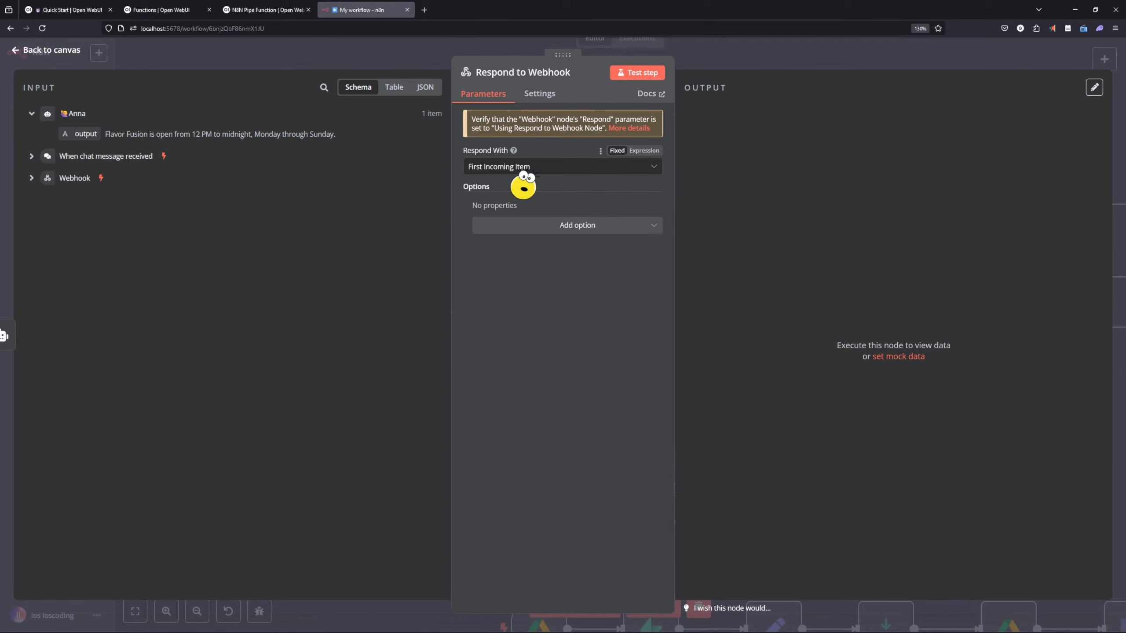
pyautogui.press('Escape')
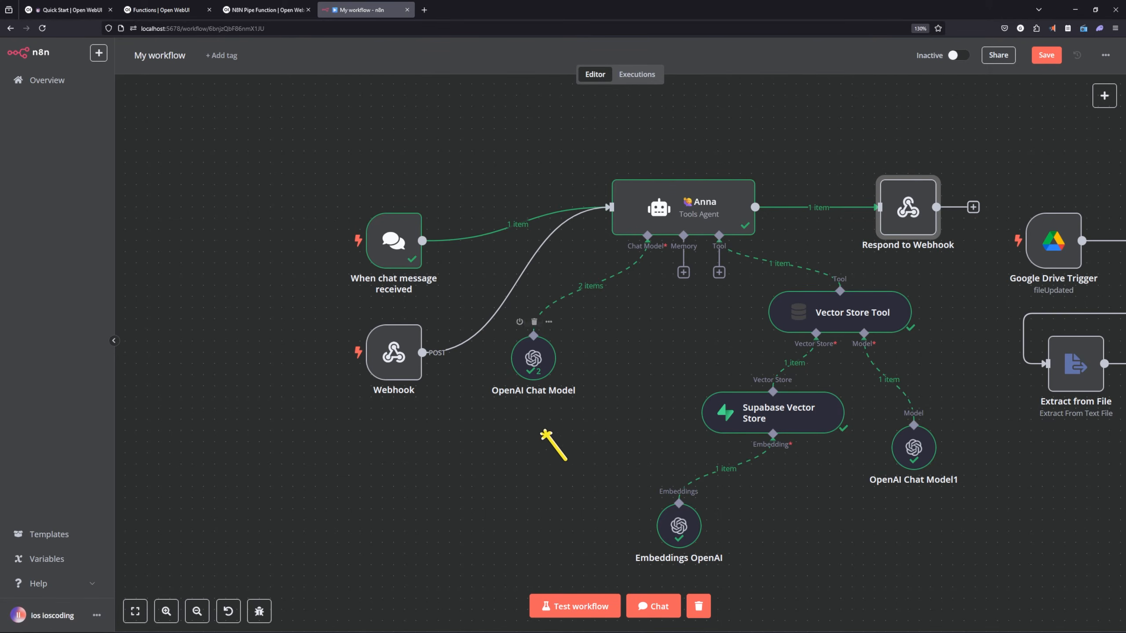
# Copy the webhook/flavourfusion part of the Webhook node's production URL and close the node
pyautogui.click(397, 362)
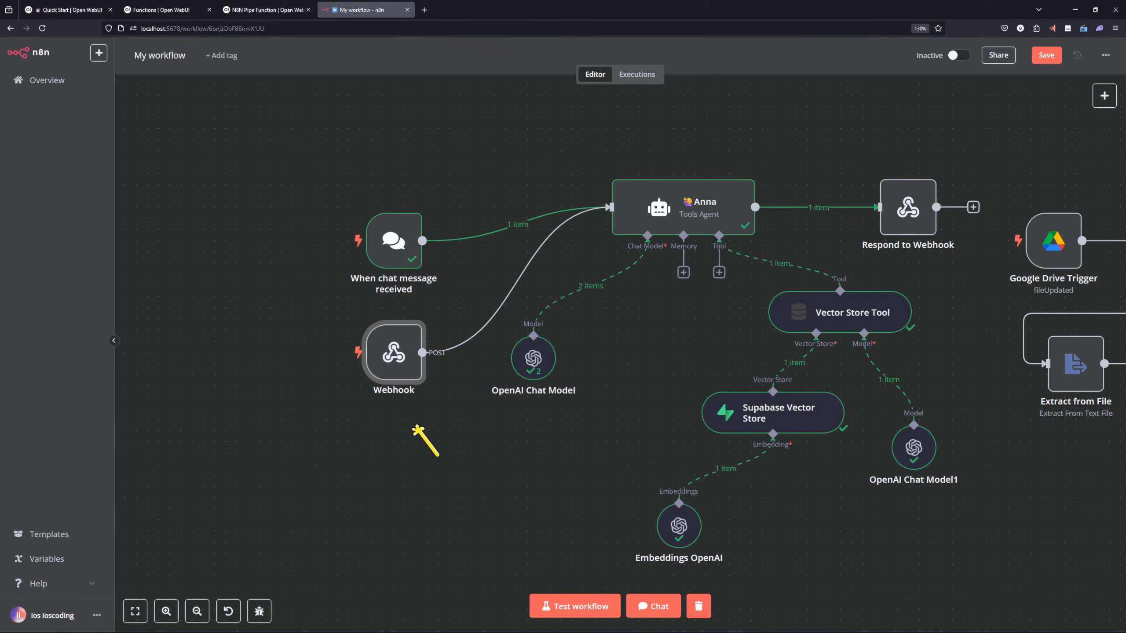
pyautogui.doubleClick(401, 375)
pyautogui.click(339, 157)
pyautogui.click(350, 134)
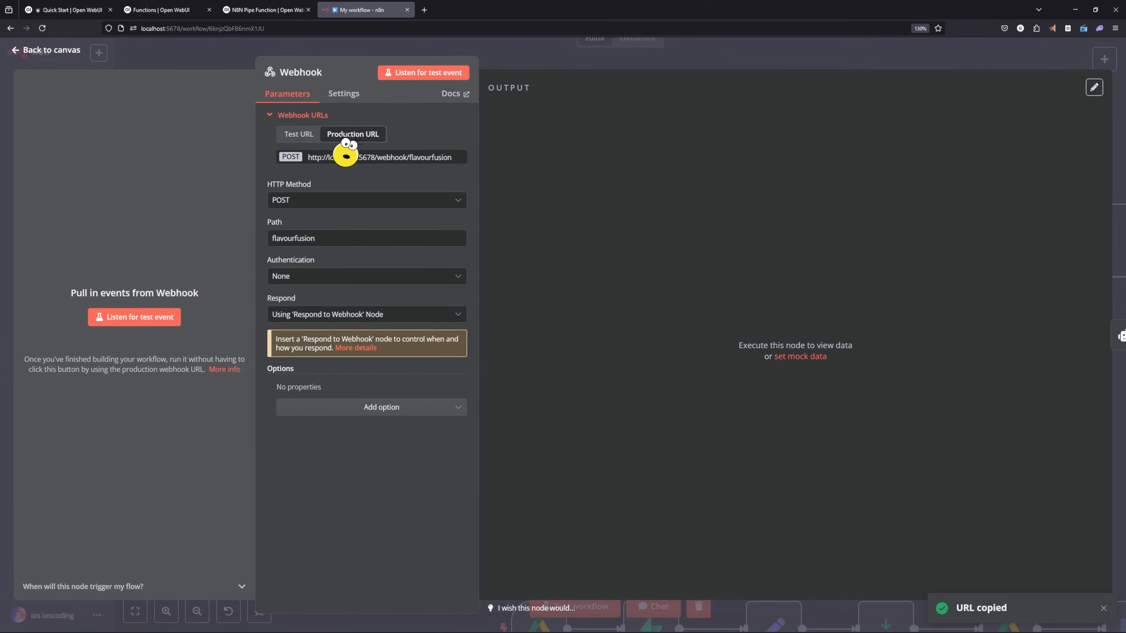
pyautogui.moveTo(451, 158); pyautogui.dragTo(380, 165)
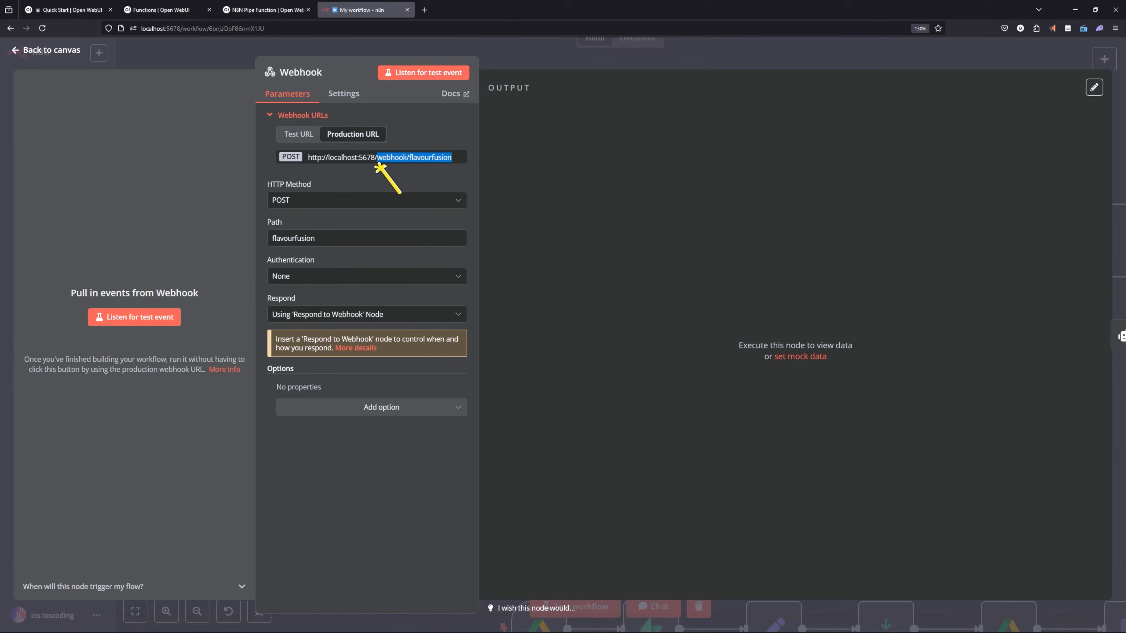
pyautogui.press('Escape')
pyautogui.click(175, 9)
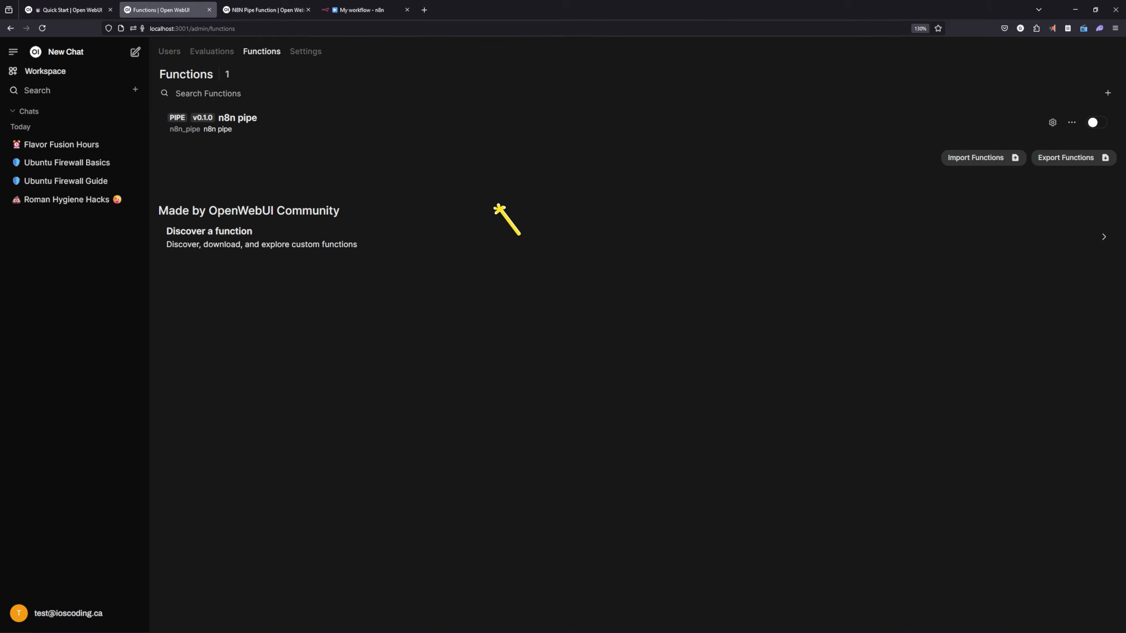
pyautogui.click(1053, 123)
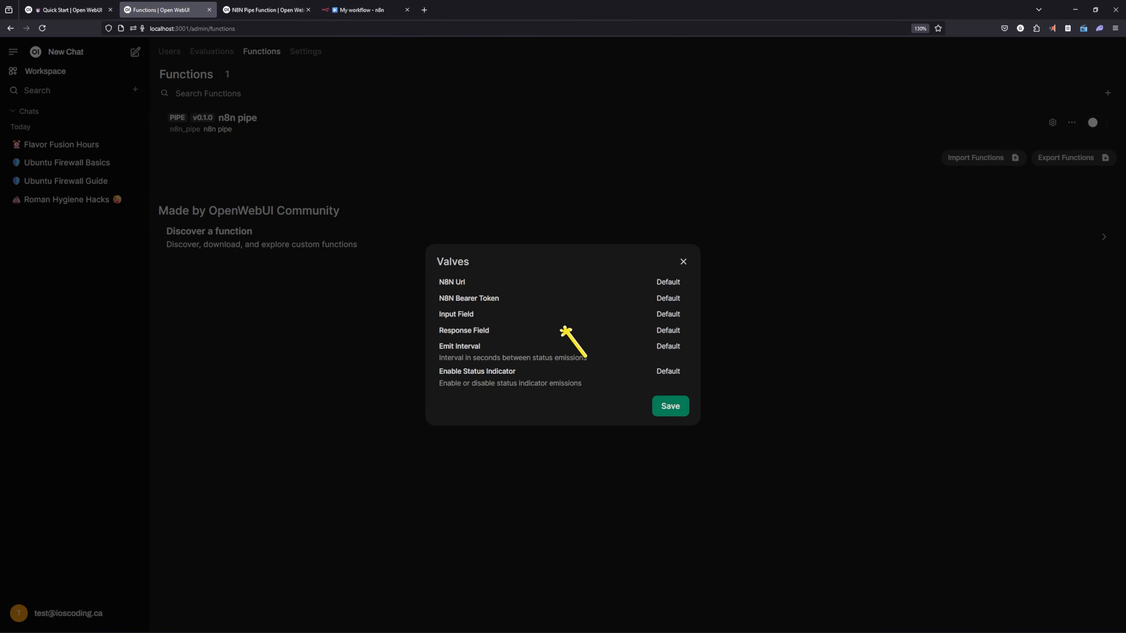
pyautogui.click(667, 279)
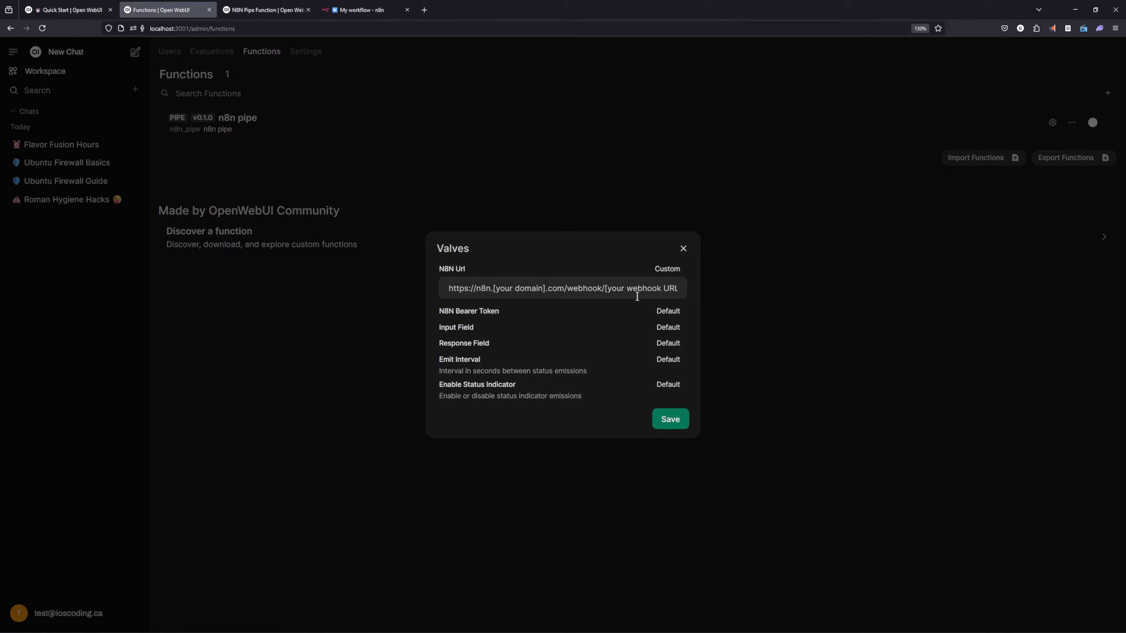
pyautogui.moveTo(567, 294); pyautogui.dragTo(719, 294)
pyautogui.press('BackSpace')
pyautogui.hotkey('ctrl', 'v')
pyautogui.click(562, 291)
pyautogui.write('/')
pyautogui.press('BackSpace')
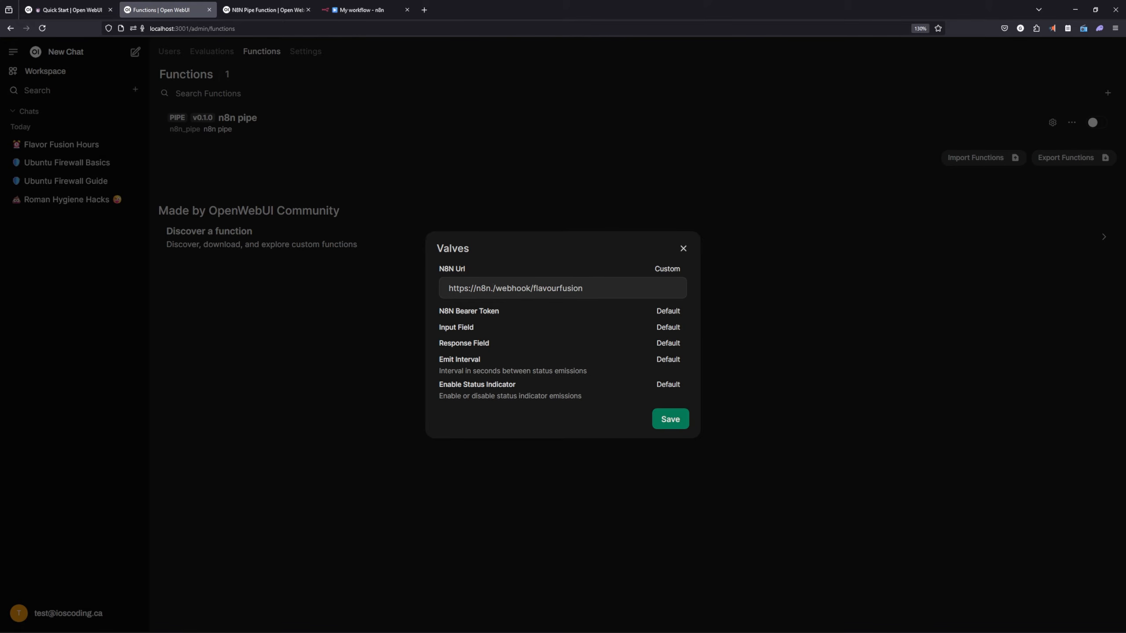
pyautogui.press('BackSpace')
pyautogui.write(':5678')
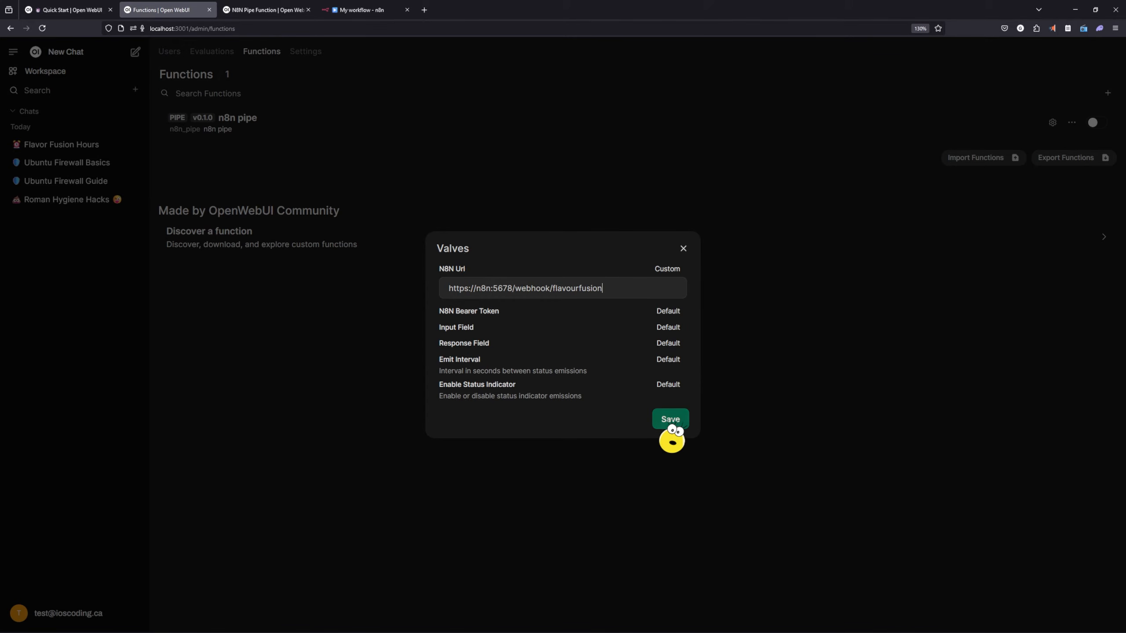
pyautogui.click(670, 420)
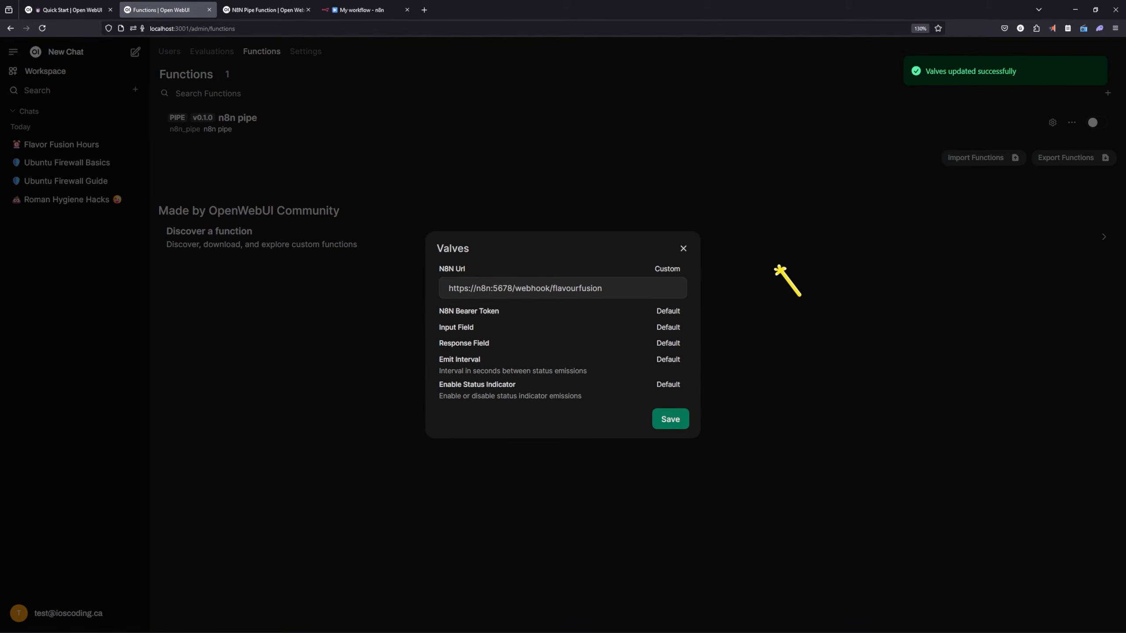
pyautogui.click(683, 249)
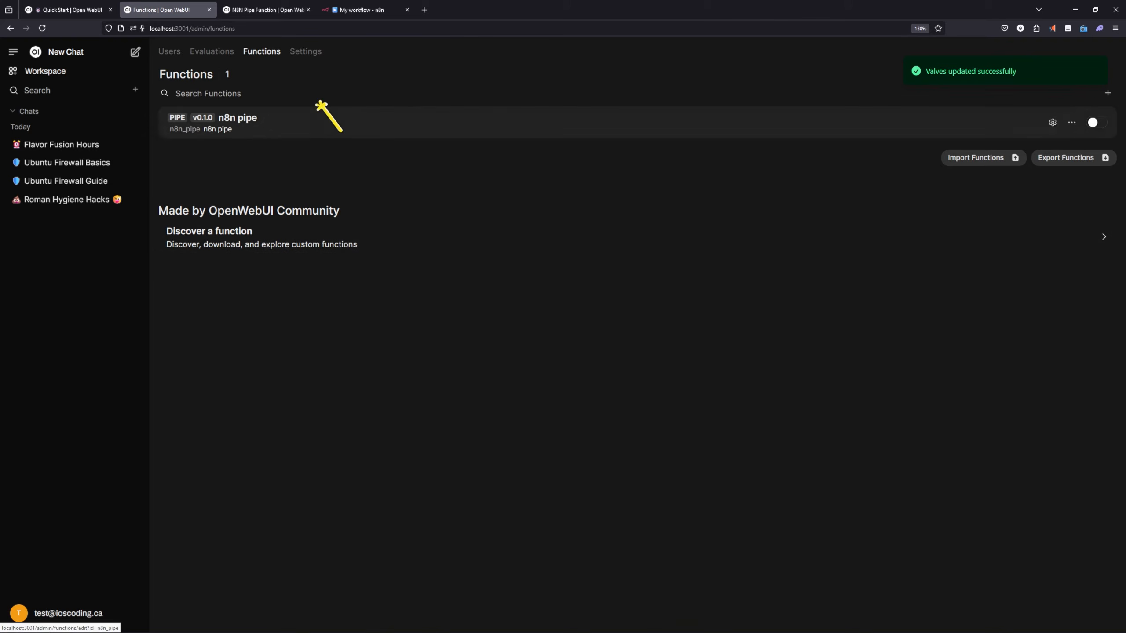
# Enable the n8n pipe function, open a new chat and check the available models with n8n pipe selected
pyautogui.click(1094, 122)
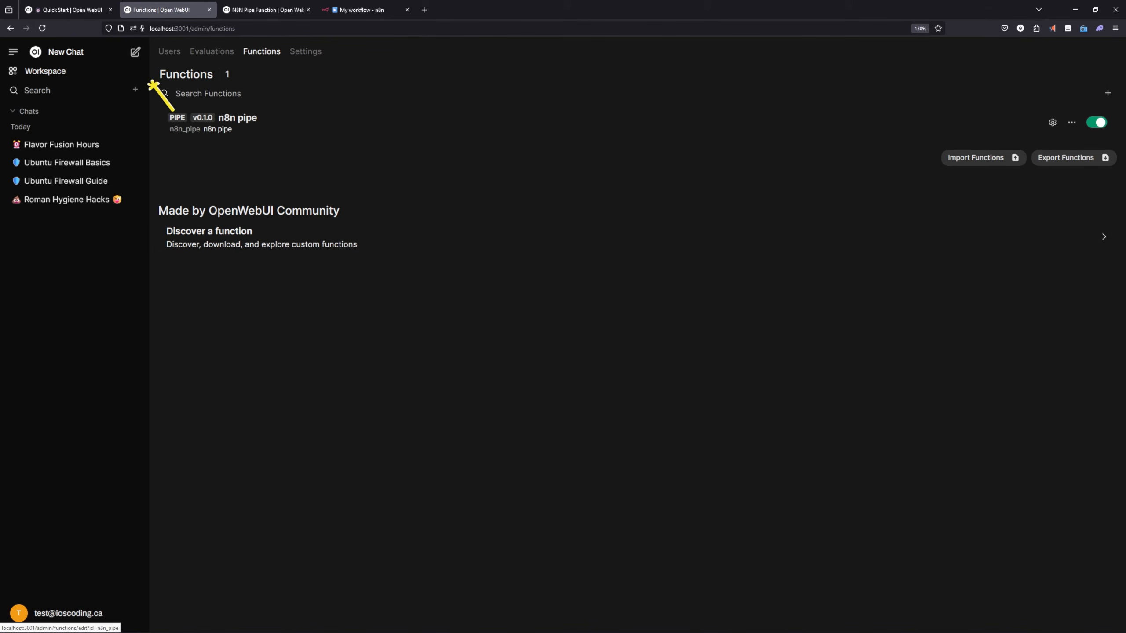
pyautogui.click(135, 52)
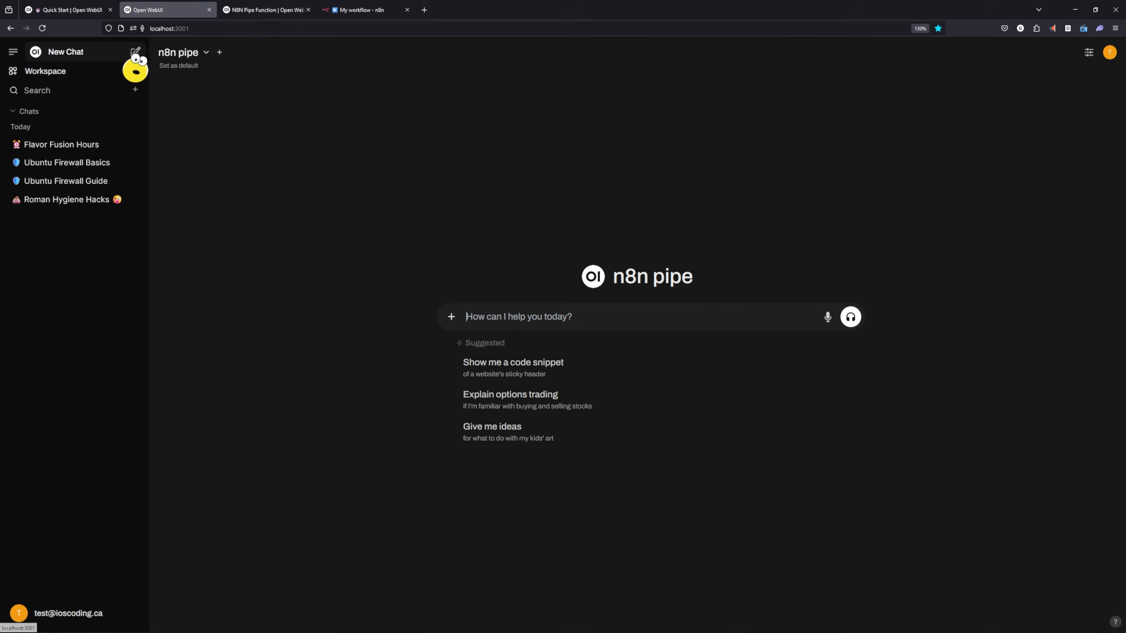
pyautogui.click(183, 61)
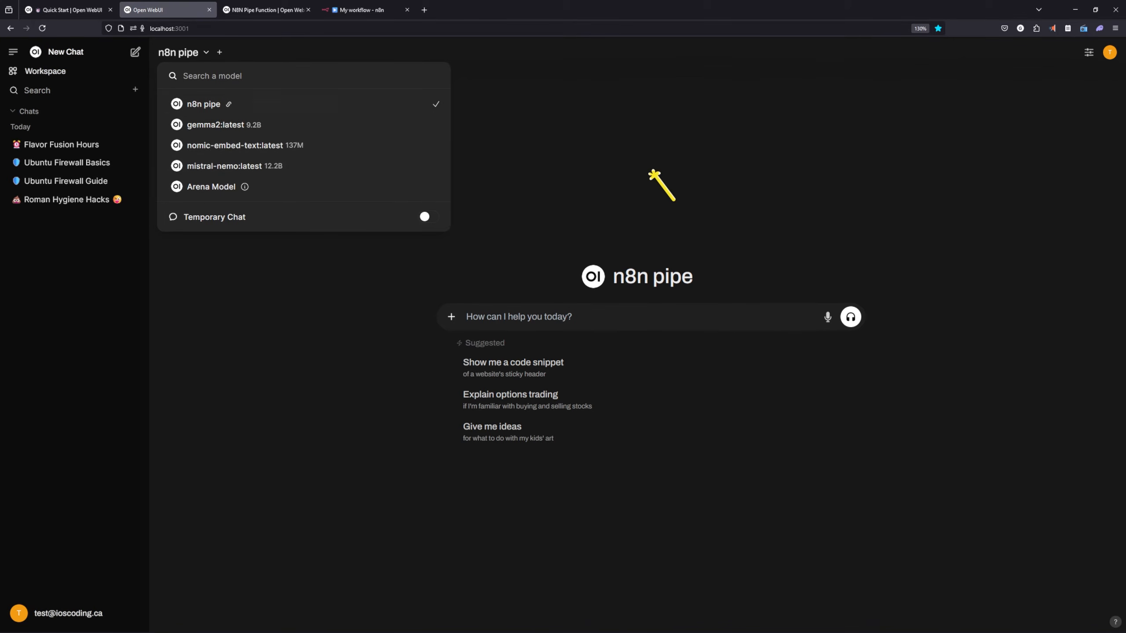
pyautogui.click(680, 153)
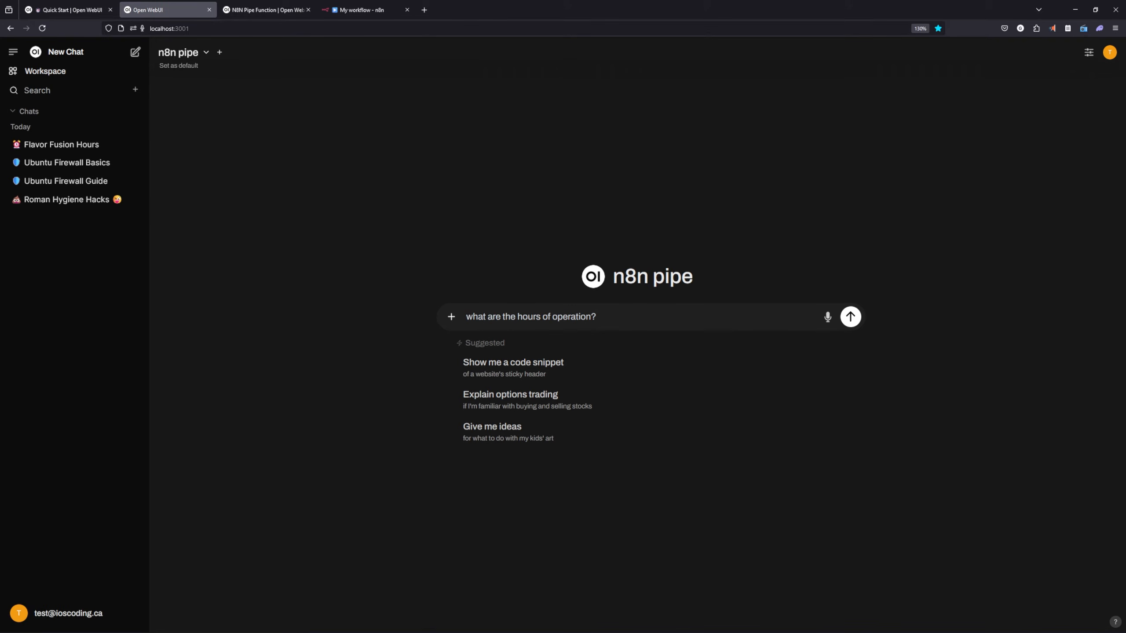
# Send "what are the hours of operation?" to the n8n pipe and read its full response
pyautogui.moveTo(490, 316); pyautogui.dragTo(639, 319)
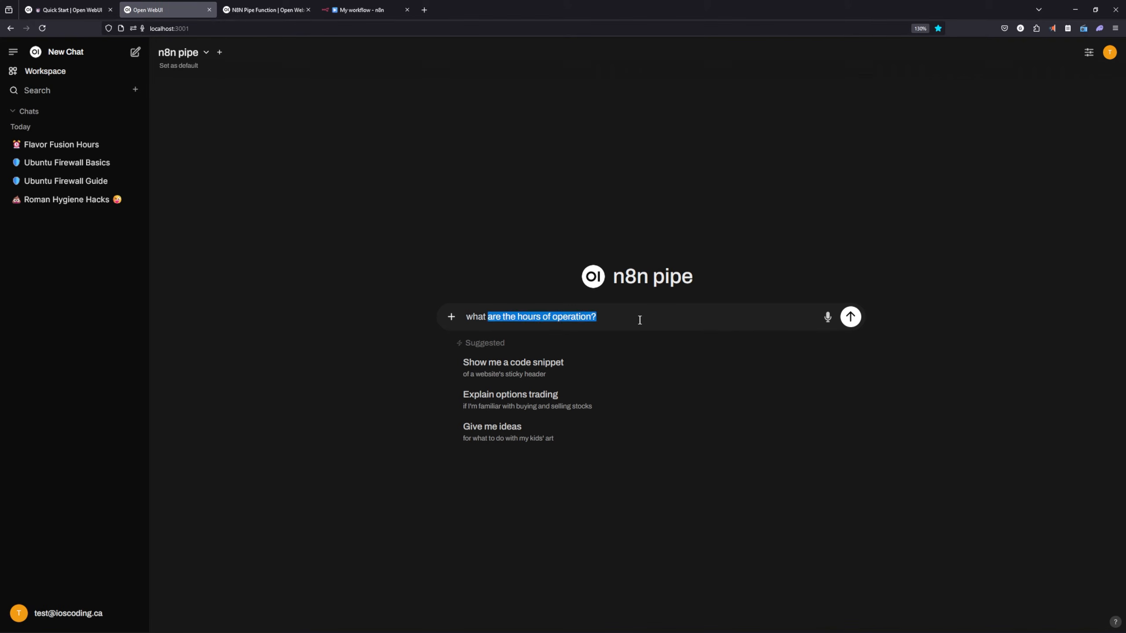
pyautogui.click(851, 318)
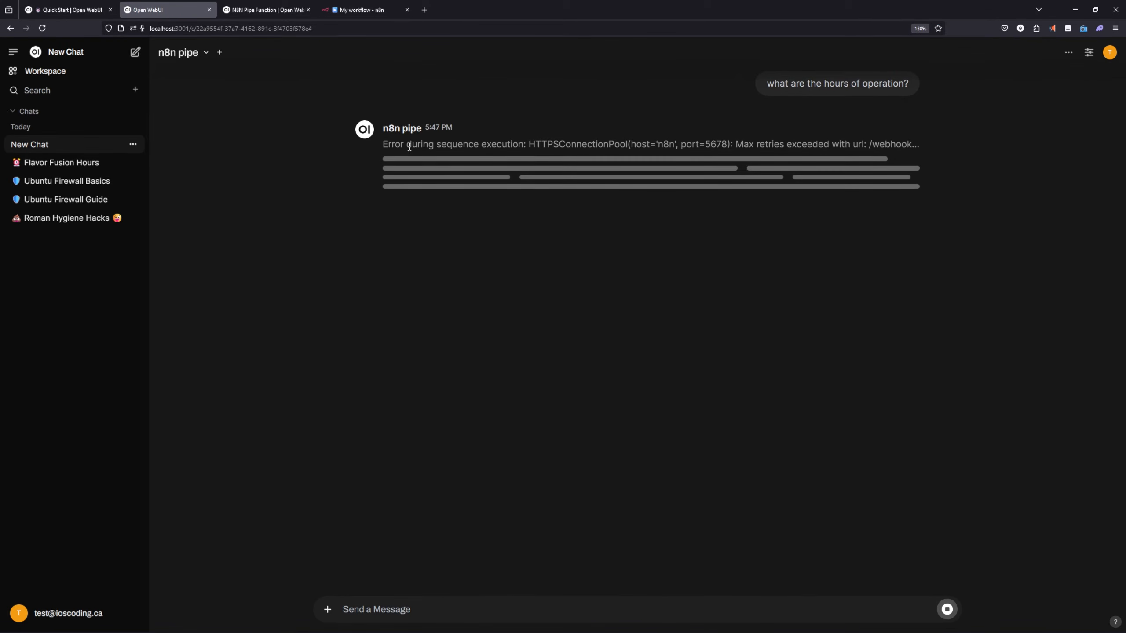
pyautogui.moveTo(412, 145); pyautogui.dragTo(918, 145)
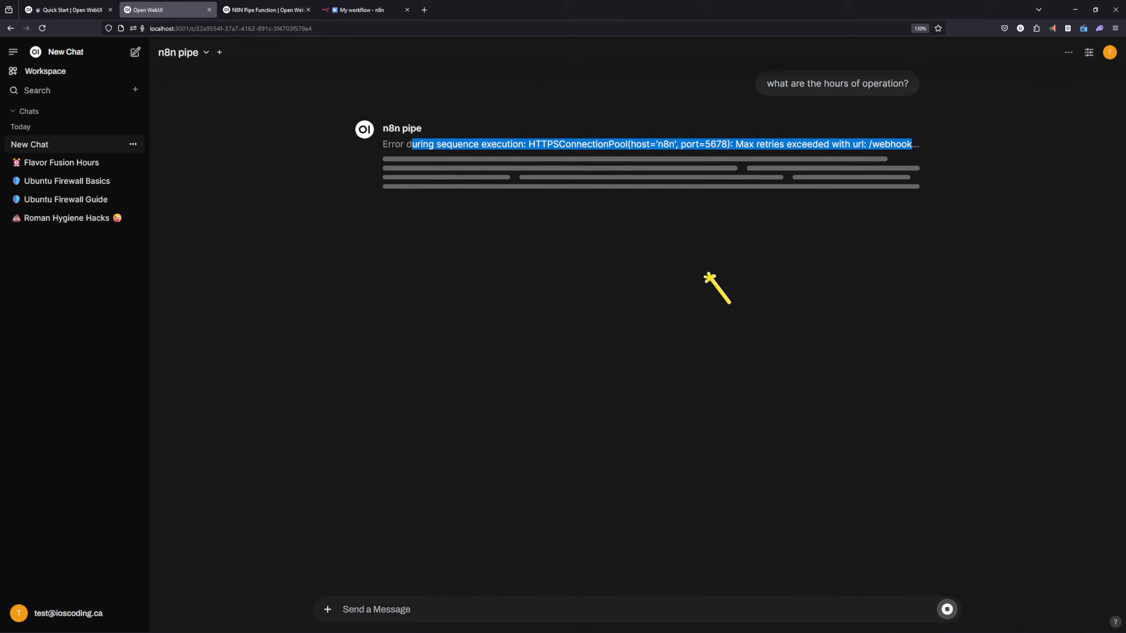
pyautogui.click(684, 260)
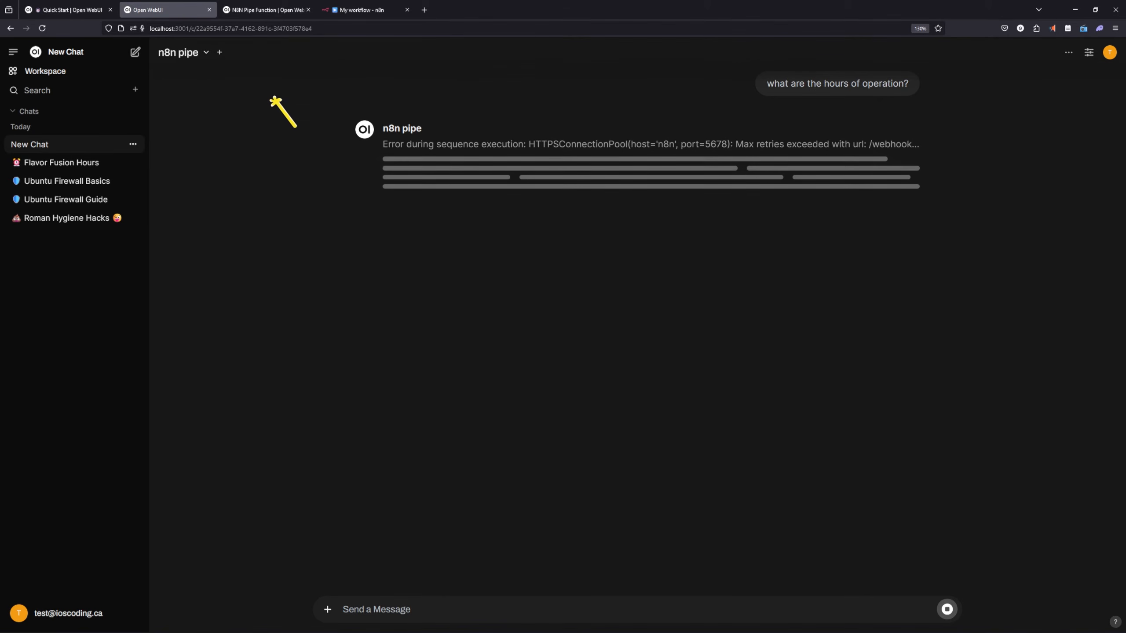
pyautogui.moveTo(536, 144); pyautogui.dragTo(733, 146)
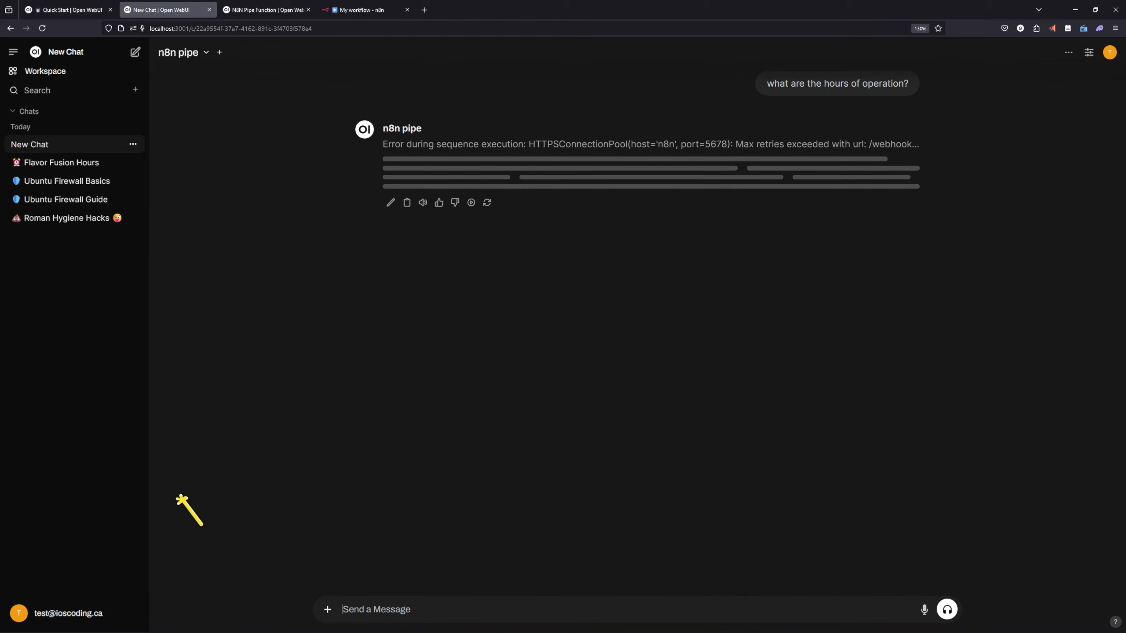
pyautogui.click(53, 614)
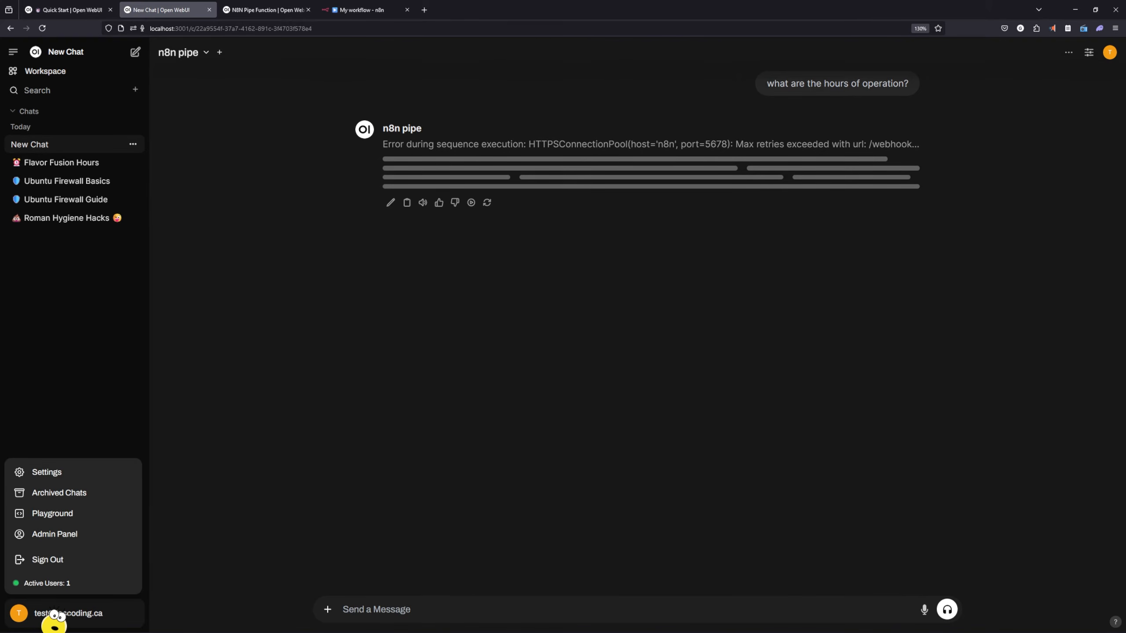
pyautogui.click(54, 534)
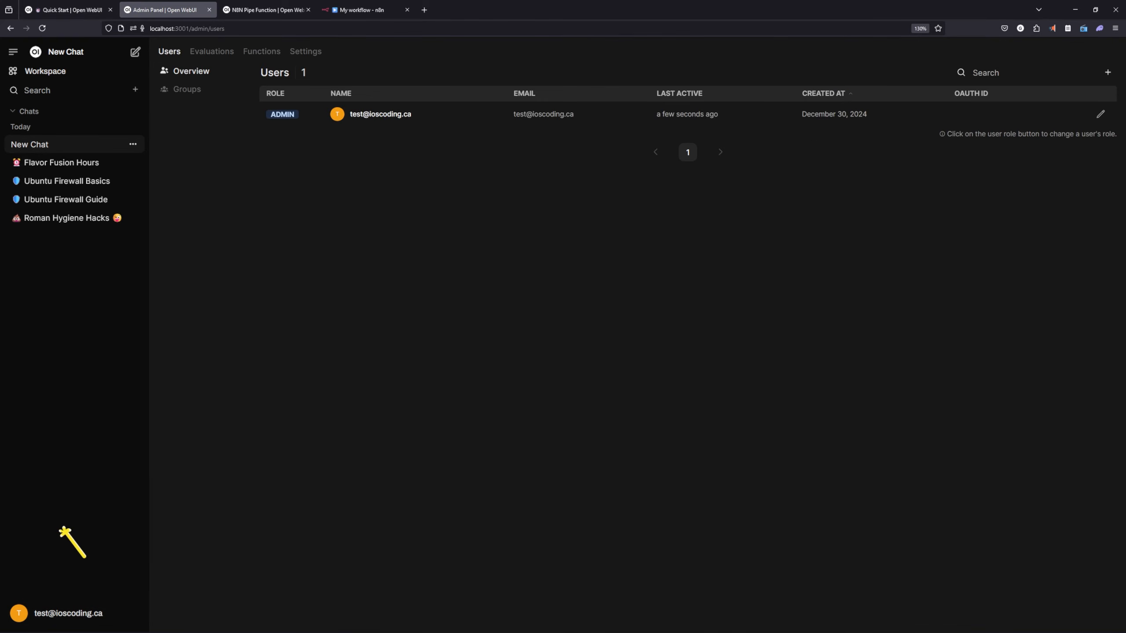
pyautogui.click(262, 51)
pyautogui.click(1053, 122)
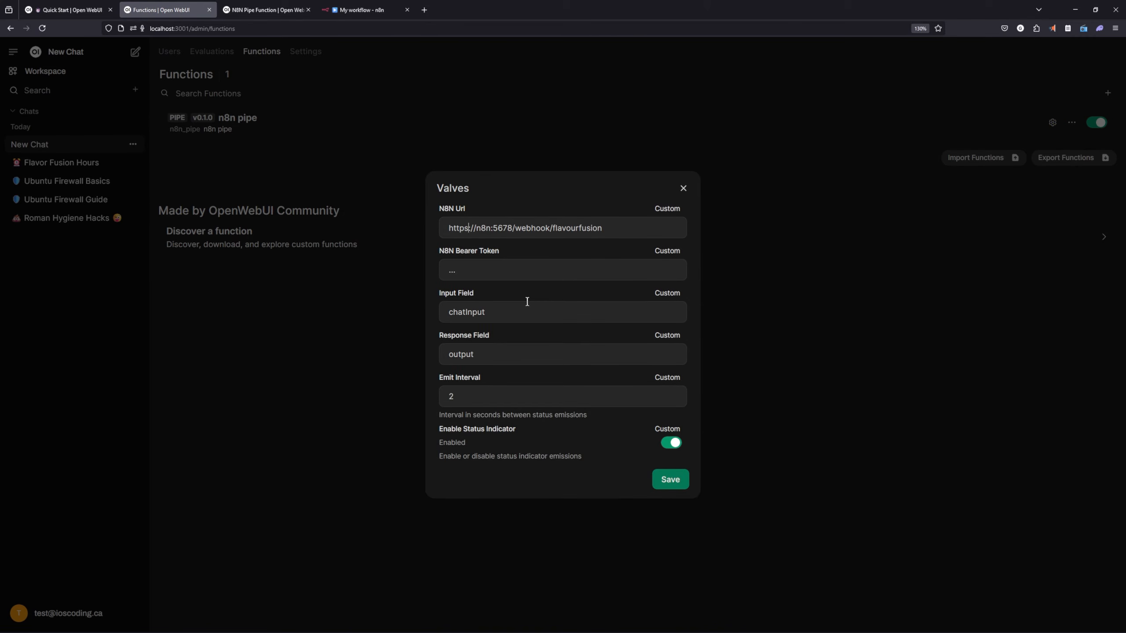
pyautogui.press('BackSpace')
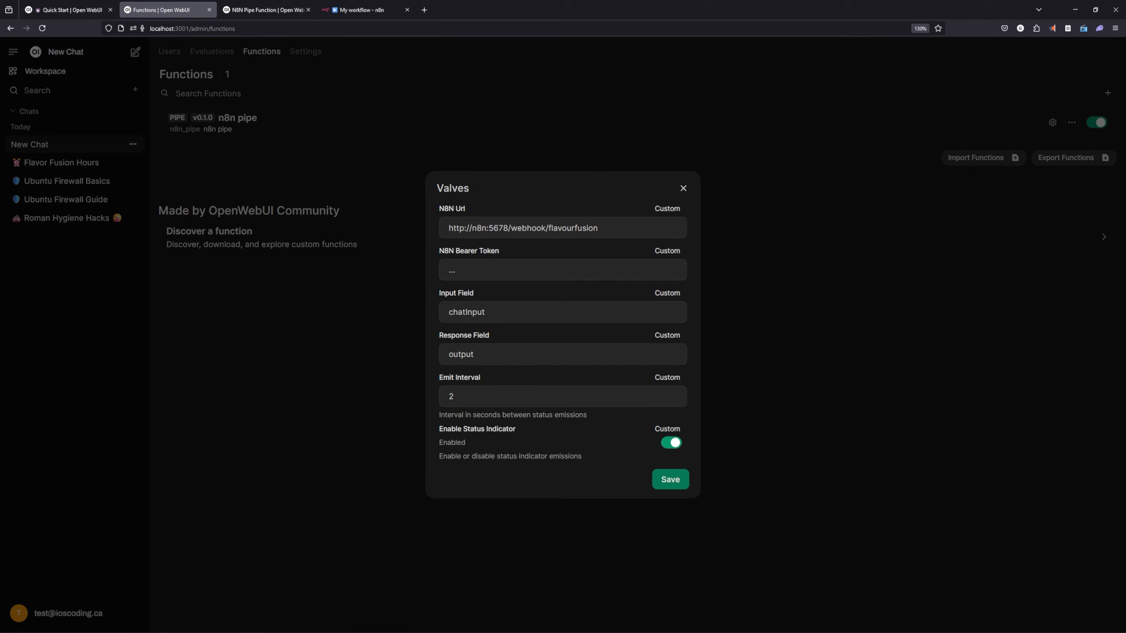
pyautogui.tripleClick(447, 226)
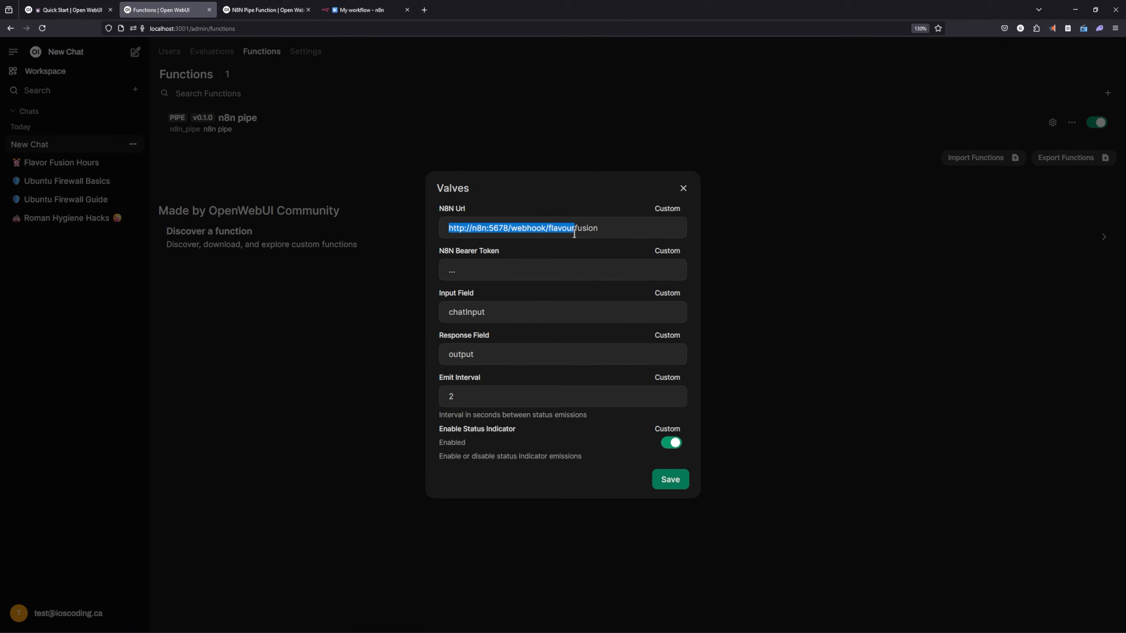
pyautogui.click(669, 481)
pyautogui.click(877, 414)
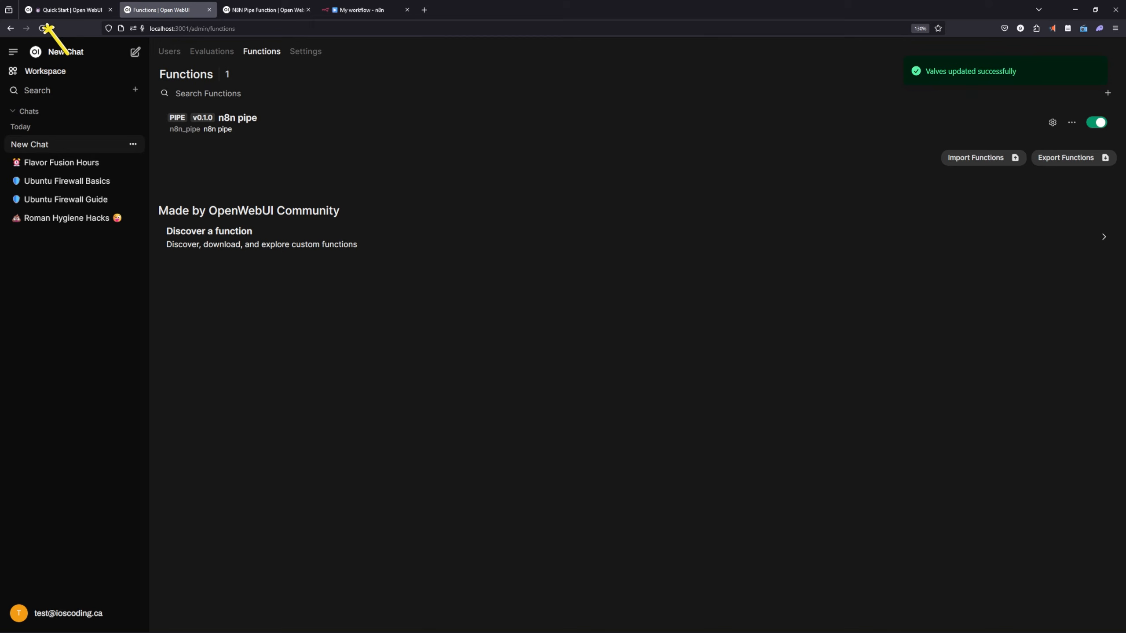
pyautogui.click(136, 56)
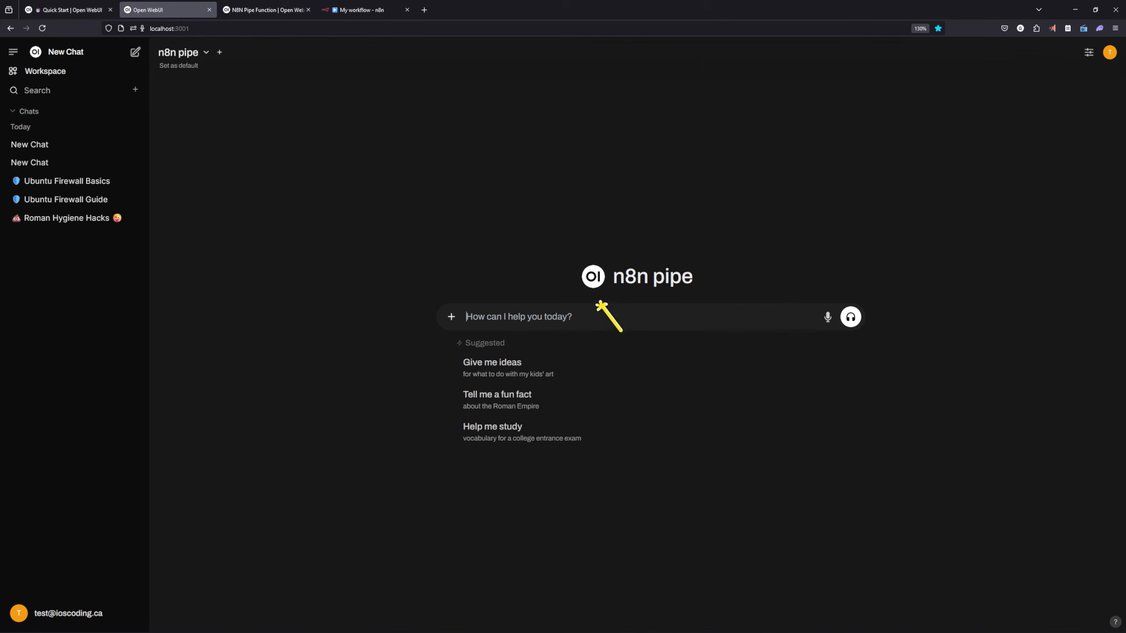
# Send "what are the hours of operation?" to the n8n pipe in the new chat and read its response
pyautogui.write('what are the hours of operation?')
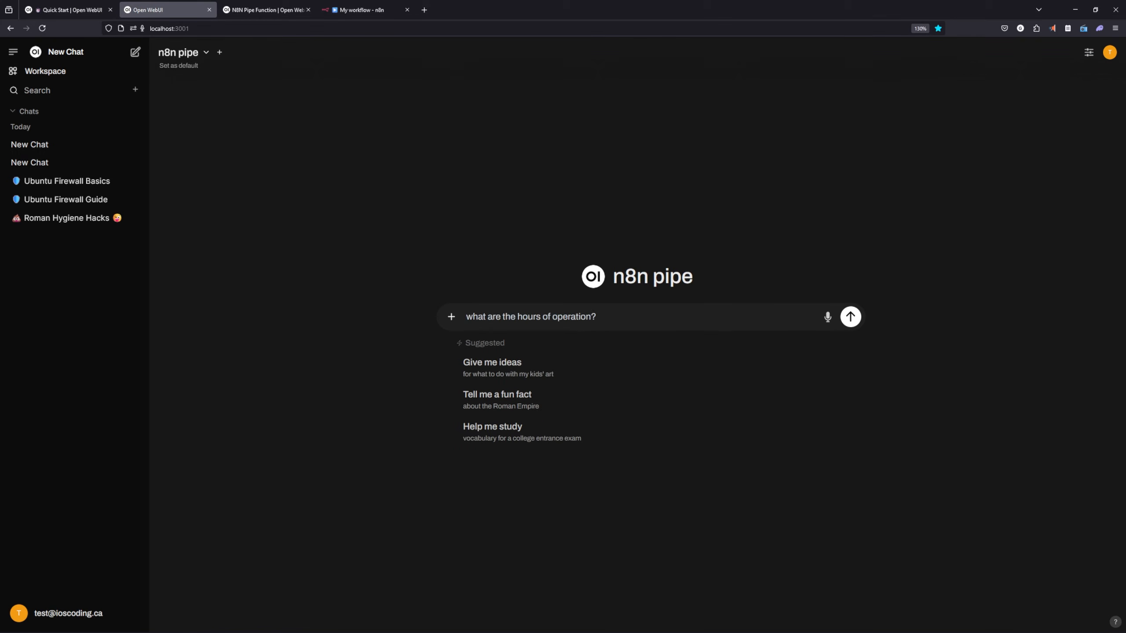
pyautogui.click(849, 318)
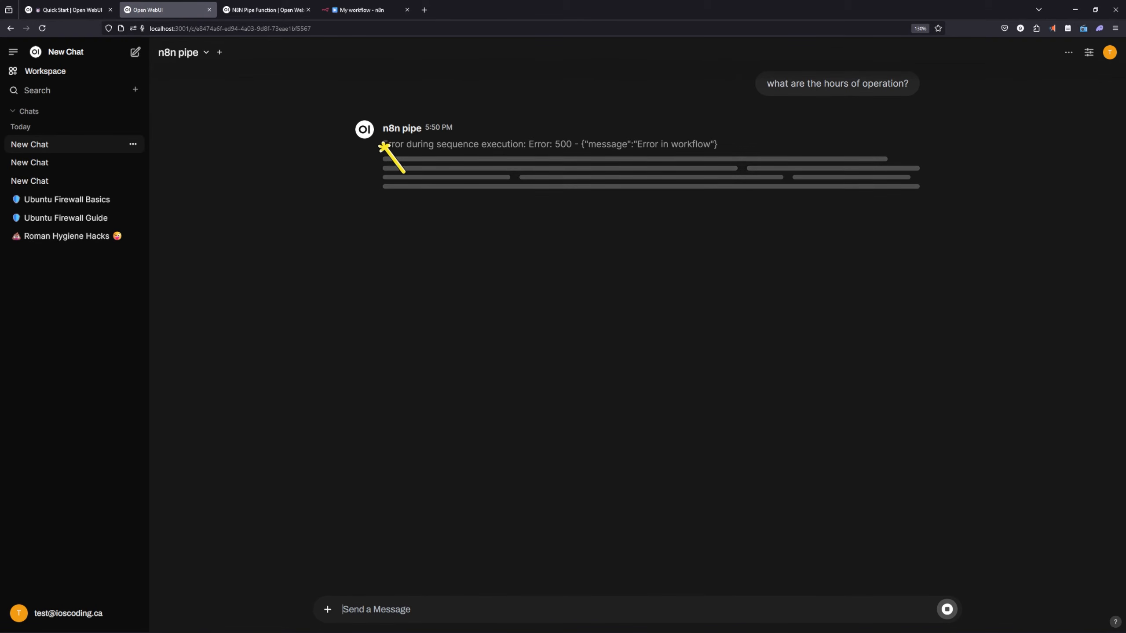
pyautogui.moveTo(383, 144); pyautogui.dragTo(527, 145)
pyautogui.click(406, 165)
pyautogui.moveTo(383, 145); pyautogui.dragTo(542, 145)
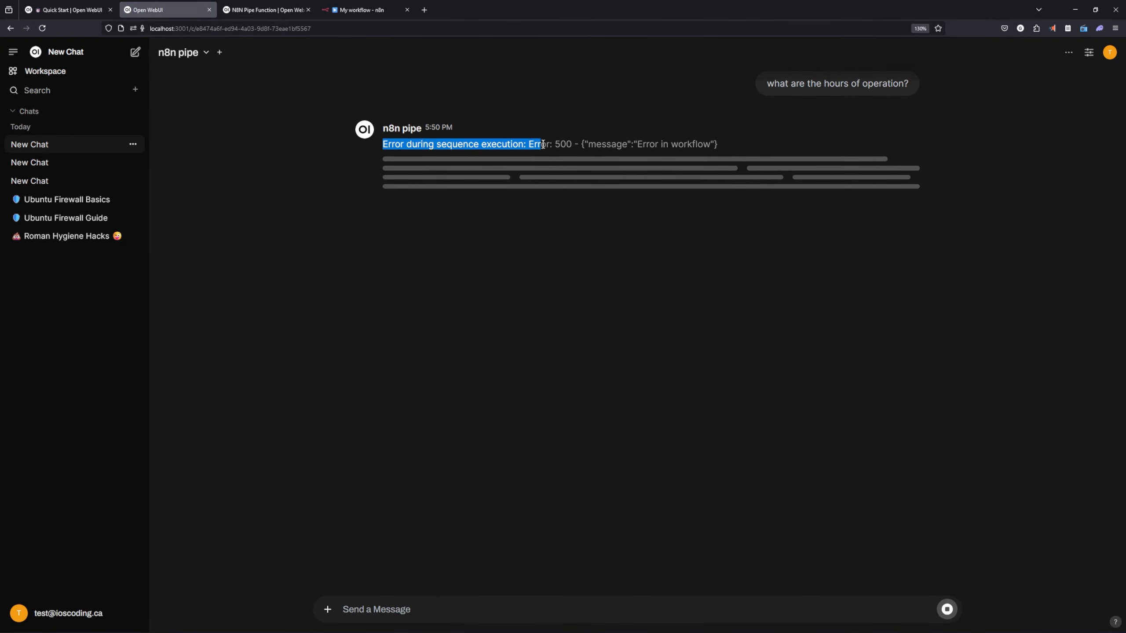
pyautogui.moveTo(585, 144); pyautogui.dragTo(655, 144)
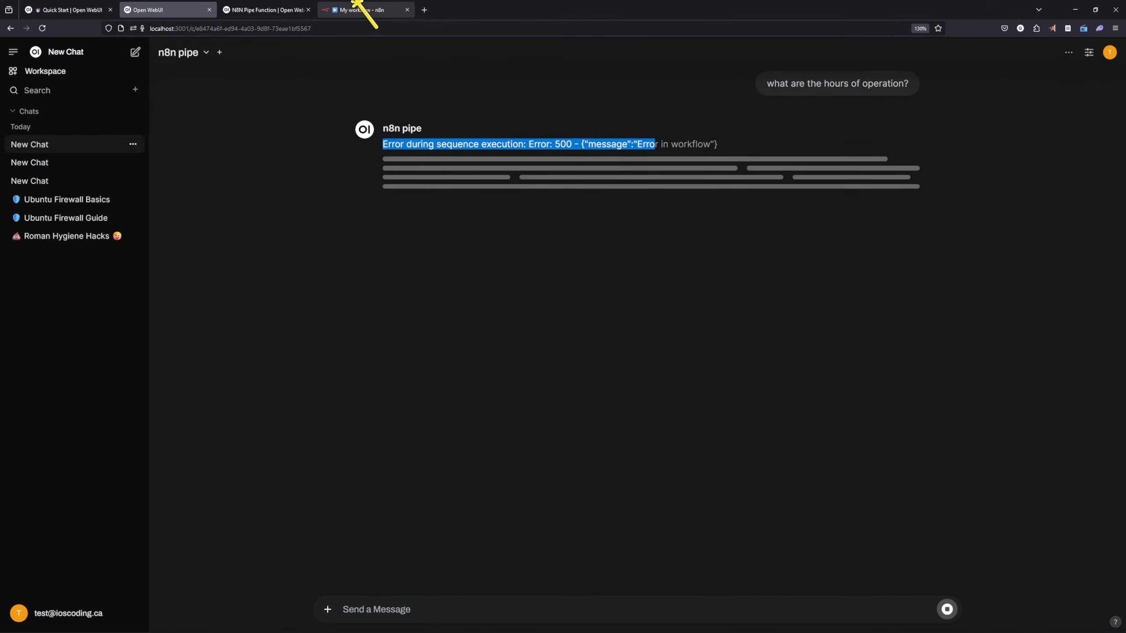
# Switch to the n8n workflow's executions and inspect the Anna agent's error log and prompt parameters in the latest failed run
pyautogui.click(359, 8)
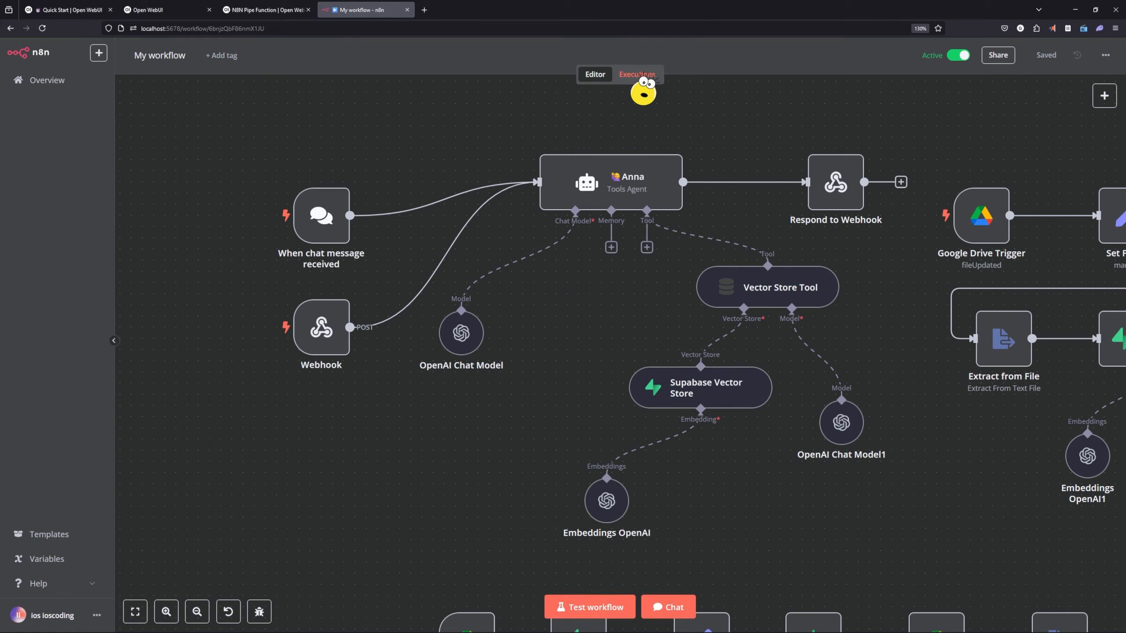
pyautogui.click(639, 76)
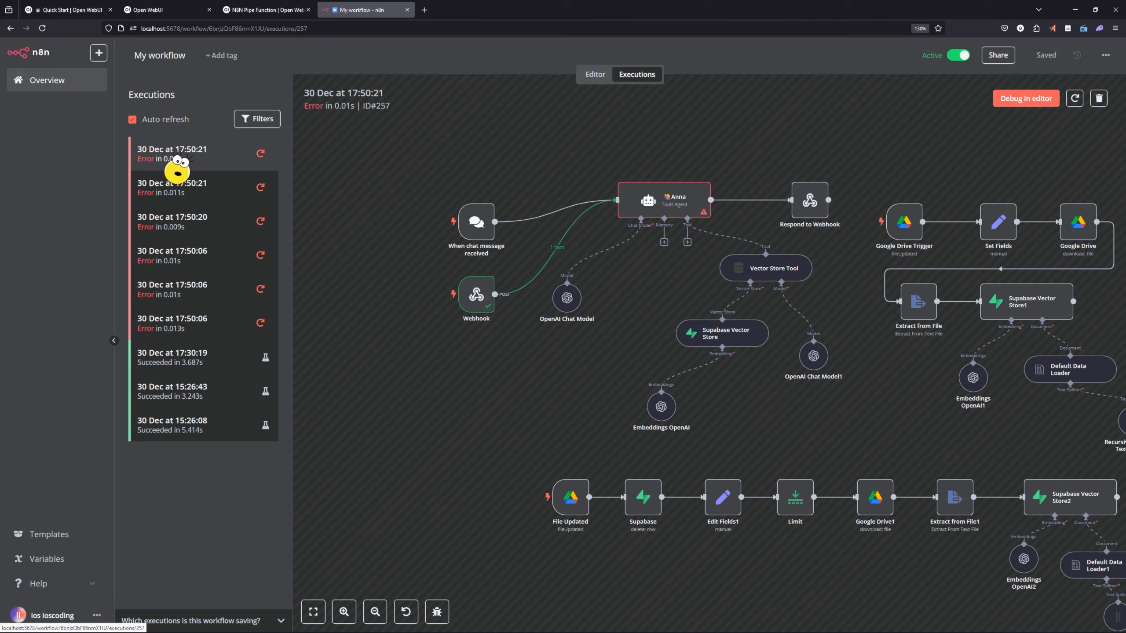
pyautogui.doubleClick(674, 217)
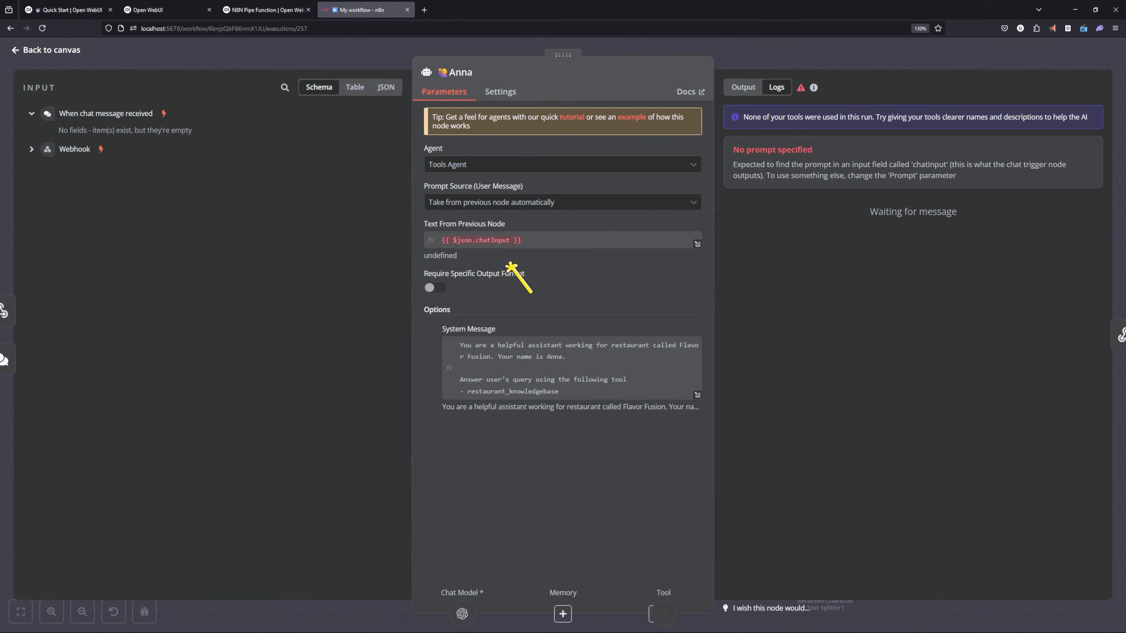
pyautogui.moveTo(815, 150); pyautogui.dragTo(734, 152)
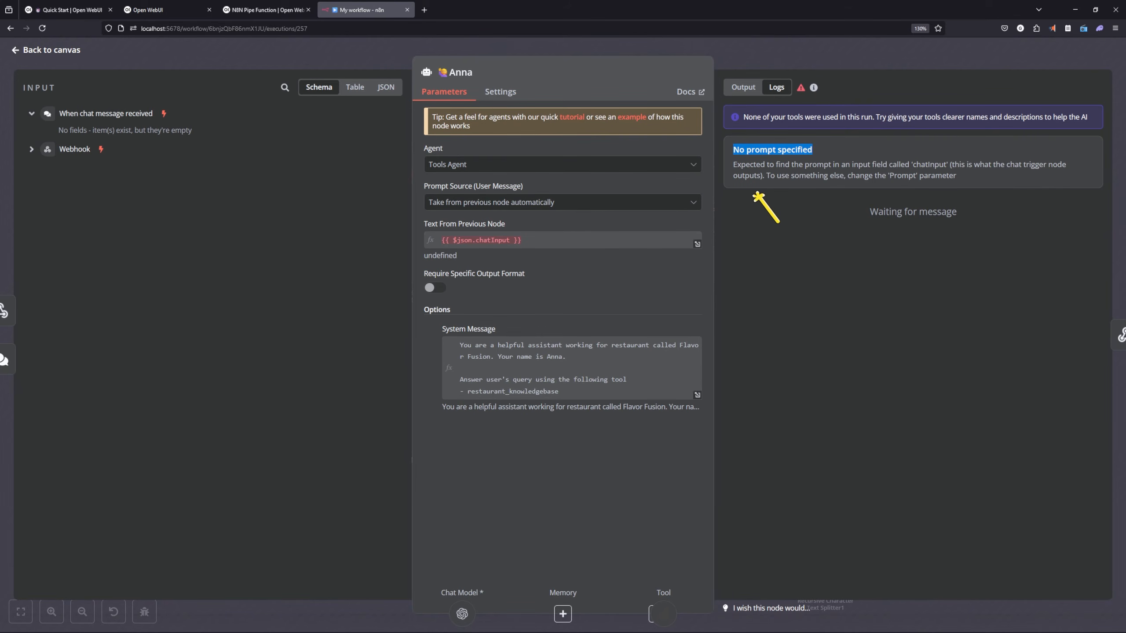
pyautogui.click(581, 273)
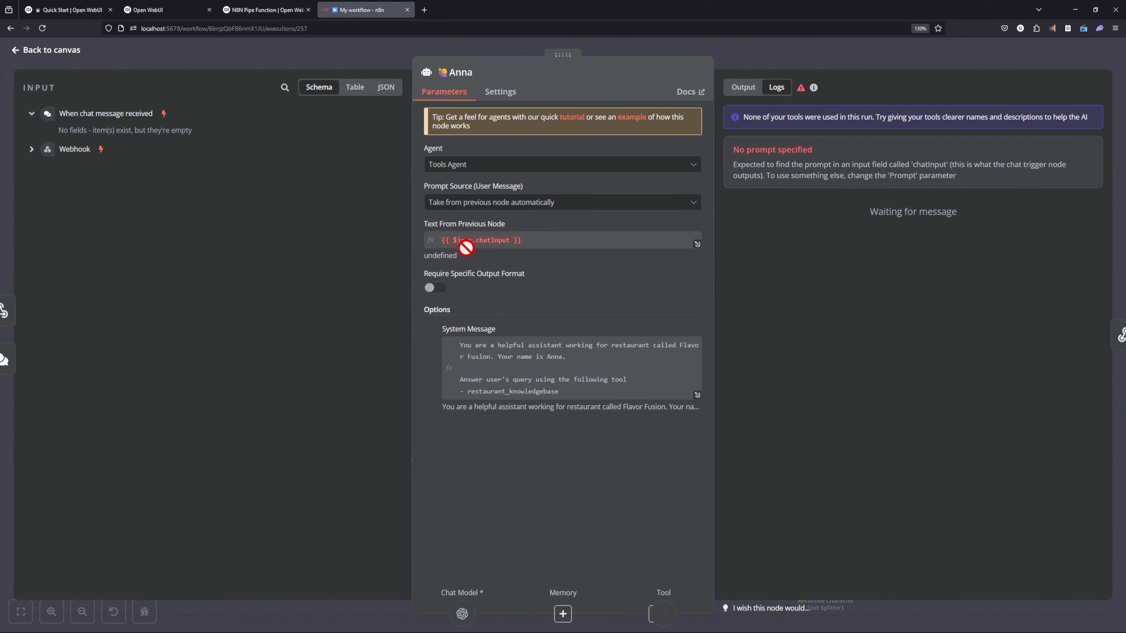
# Examine the webhook input data in the failed Anna run to find where chatInput sits under body, then leave the node details
pyautogui.click(32, 149)
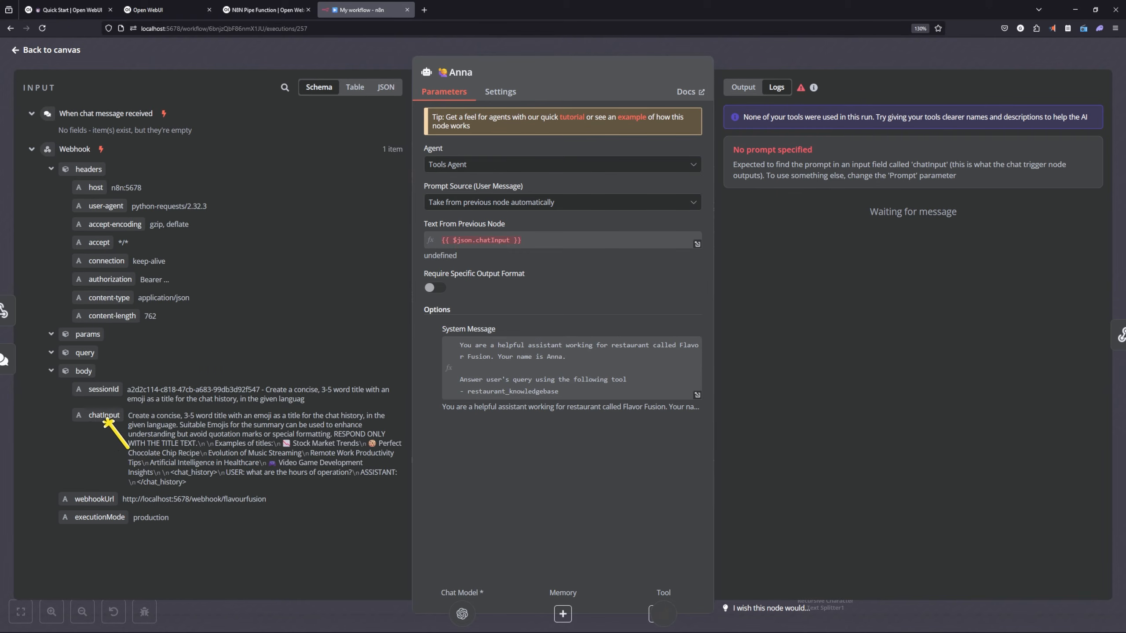
pyautogui.moveTo(94, 414); pyautogui.dragTo(465, 244)
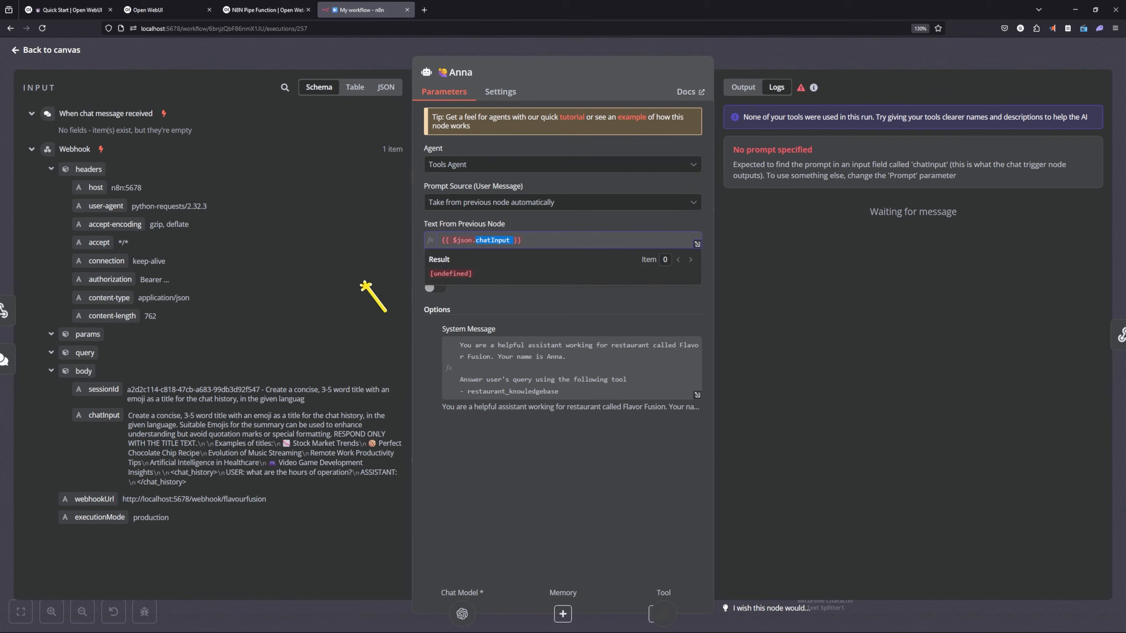
pyautogui.hotkey('ctrl', '+')
pyautogui.hotkey('ctrl', '+')
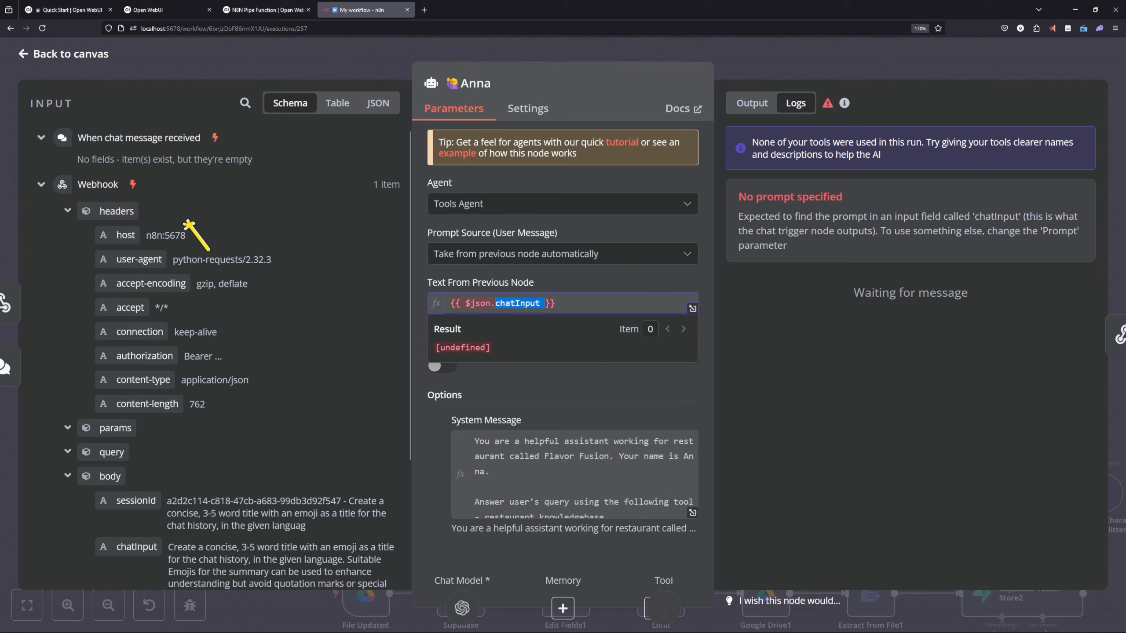
pyautogui.scroll(-3, 147, 231)
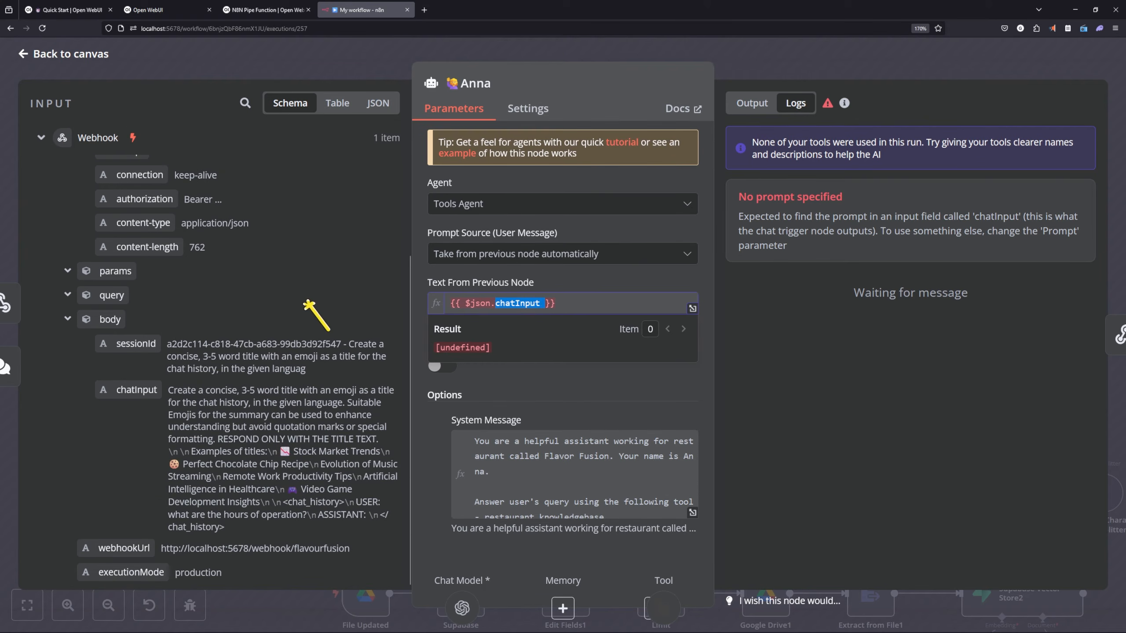
pyautogui.scroll(4, 292, 284)
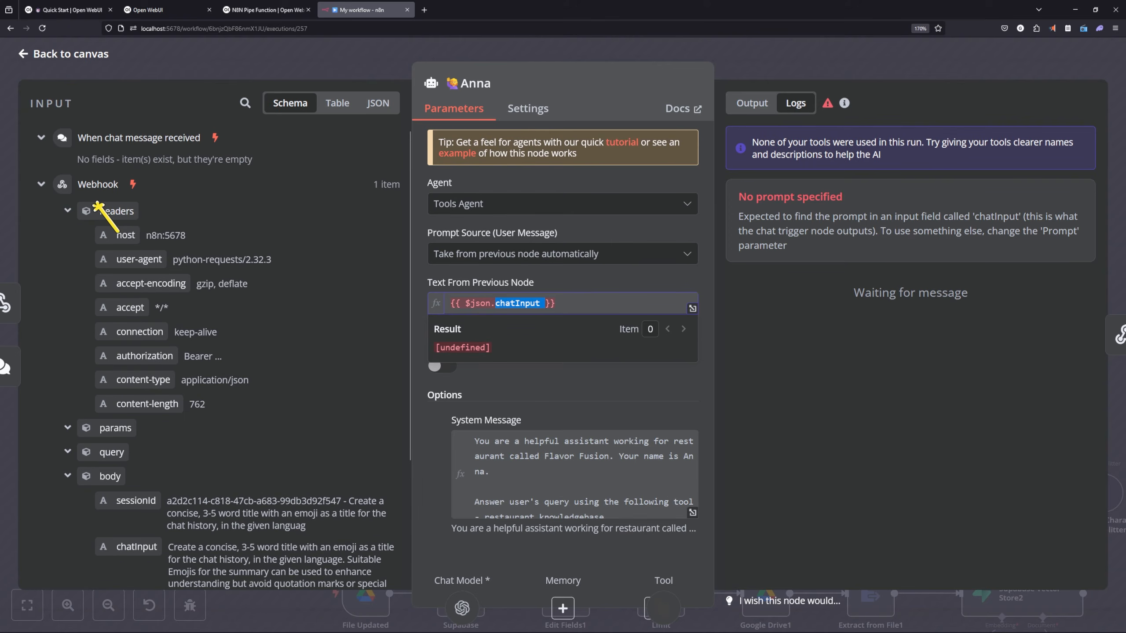
pyautogui.click(68, 211)
pyautogui.click(67, 210)
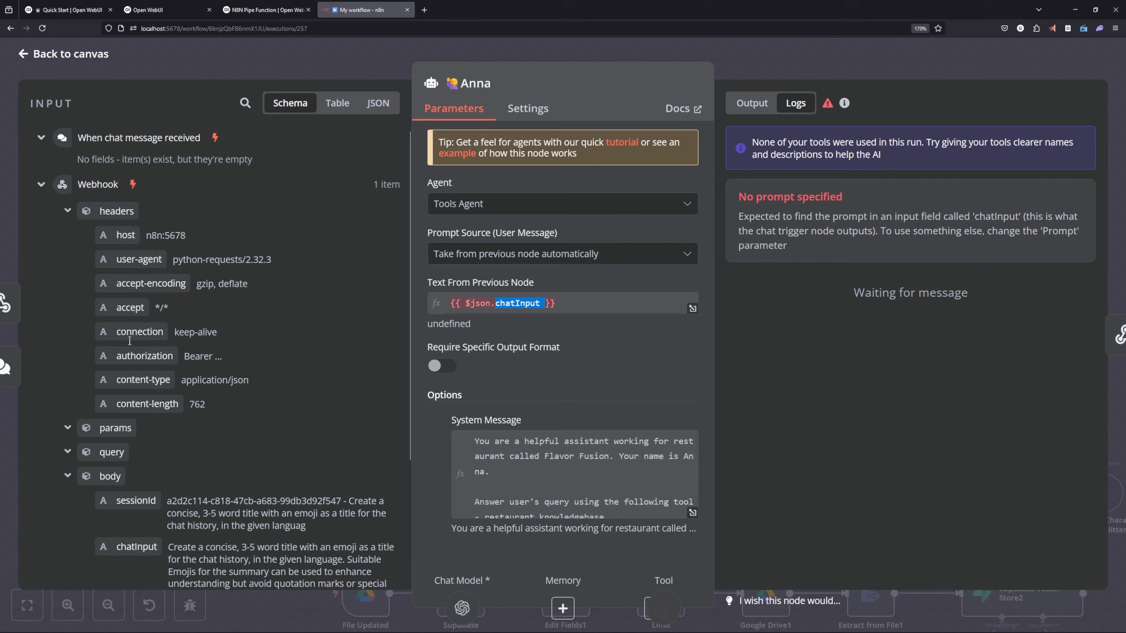
pyautogui.click(67, 210)
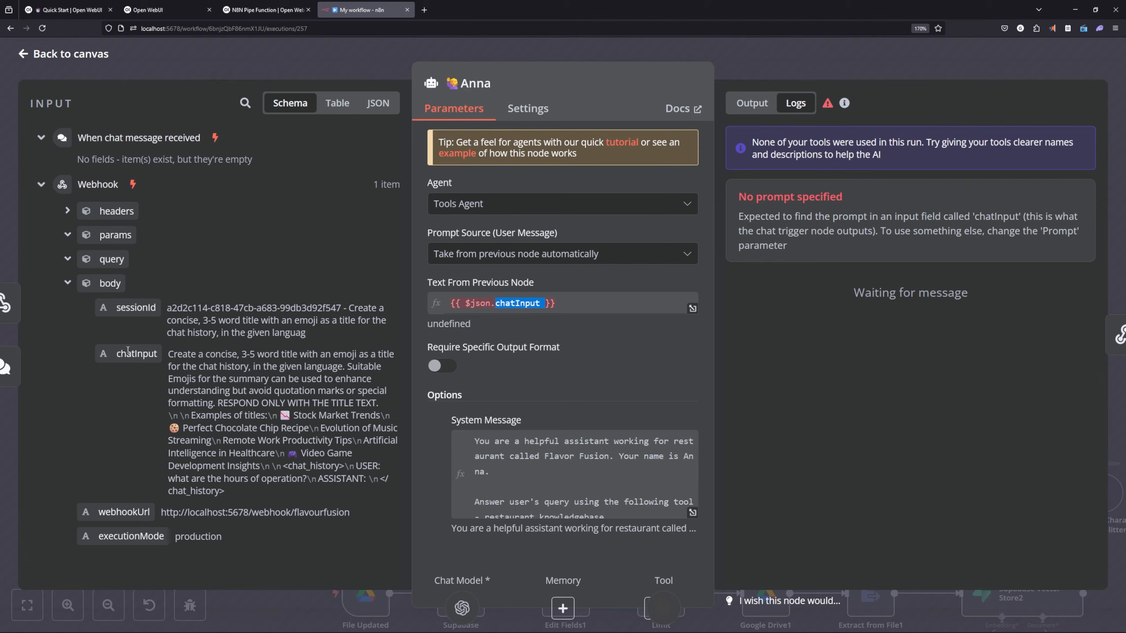
pyautogui.moveTo(116, 353); pyautogui.dragTo(134, 354)
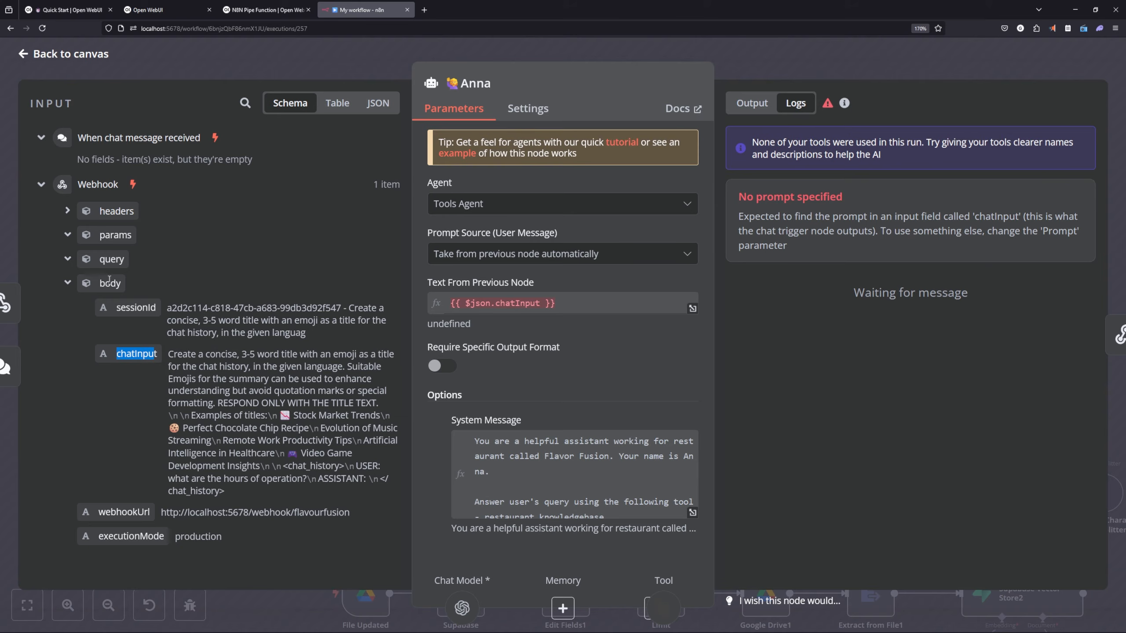
pyautogui.moveTo(99, 281); pyautogui.dragTo(106, 284)
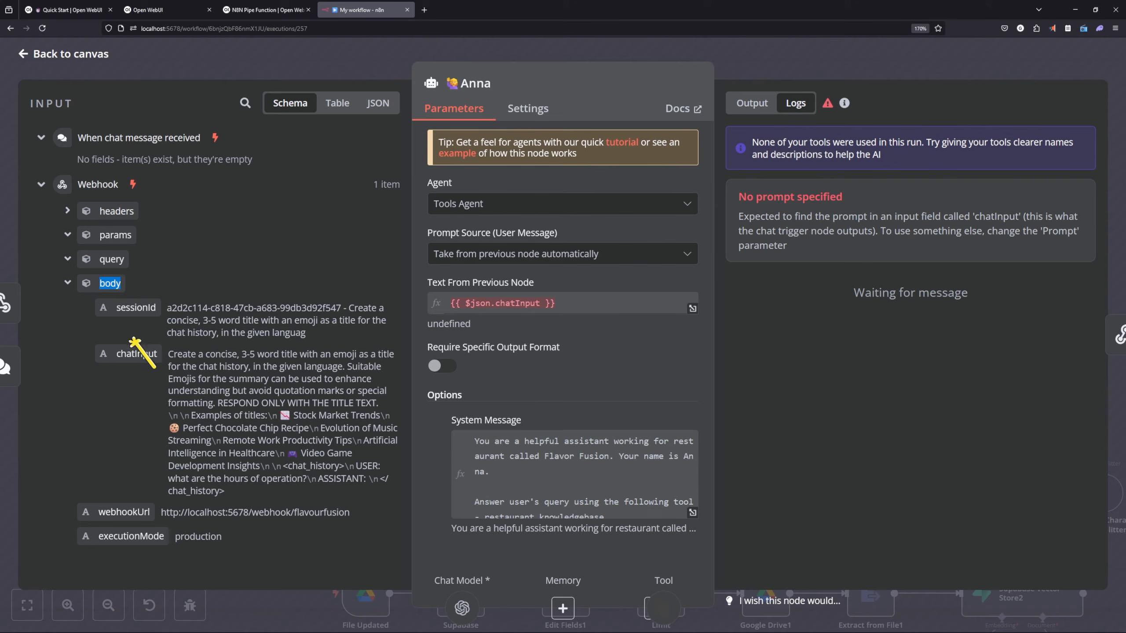
pyautogui.moveTo(116, 353); pyautogui.dragTo(161, 358)
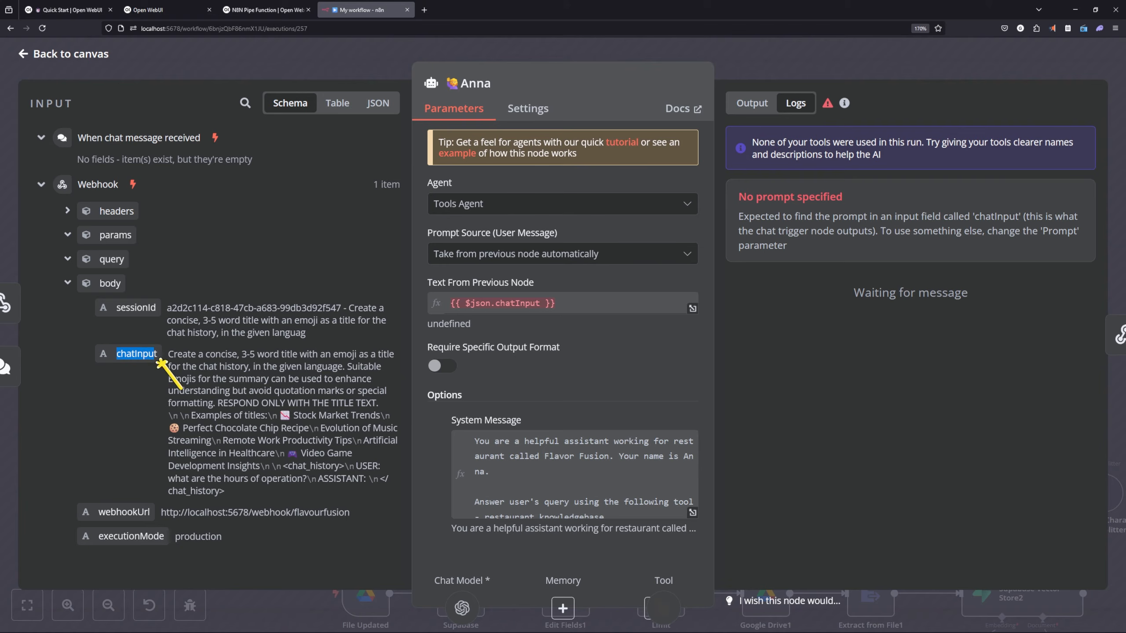
pyautogui.click(758, 58)
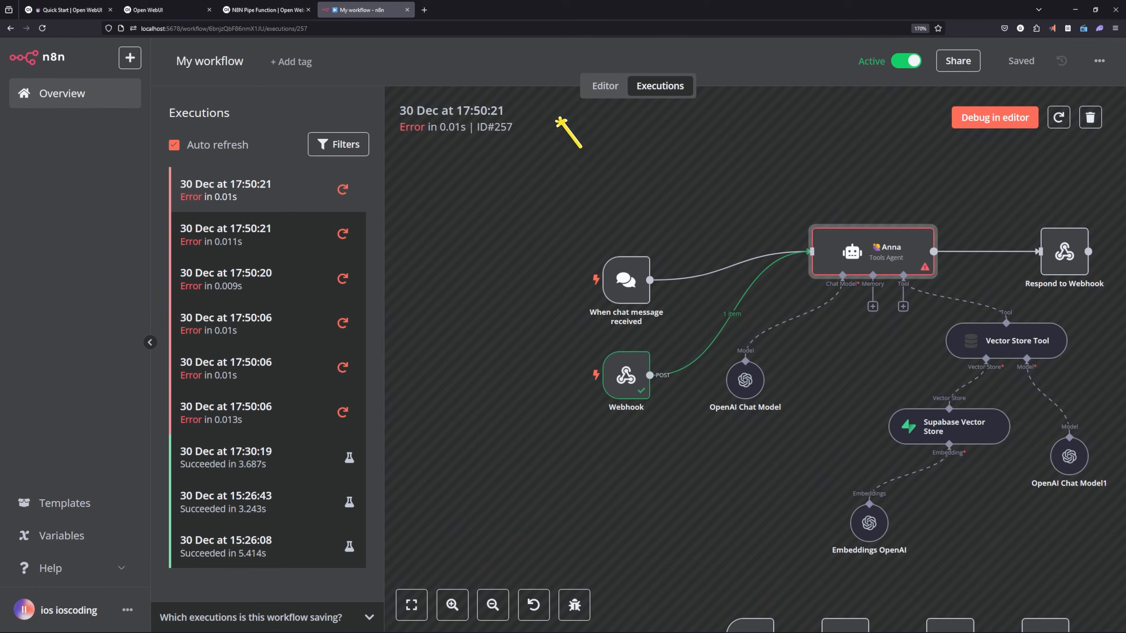
# Return to the workflow editor and set the Anna agent's Prompt Source (User Message) to Define below
pyautogui.click(604, 88)
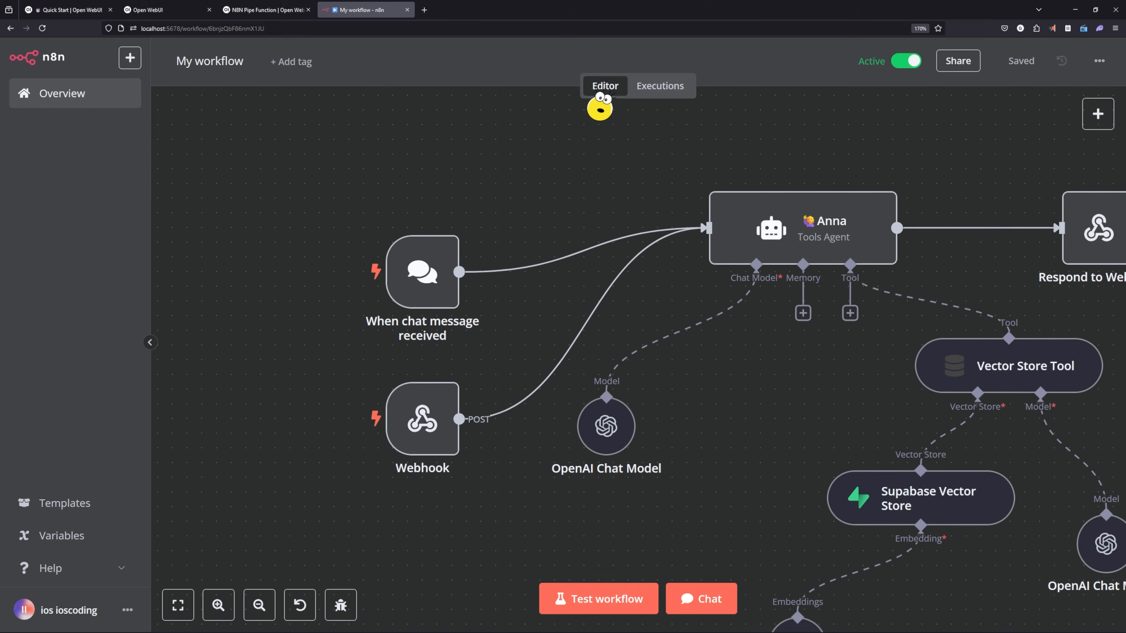
pyautogui.click(805, 240)
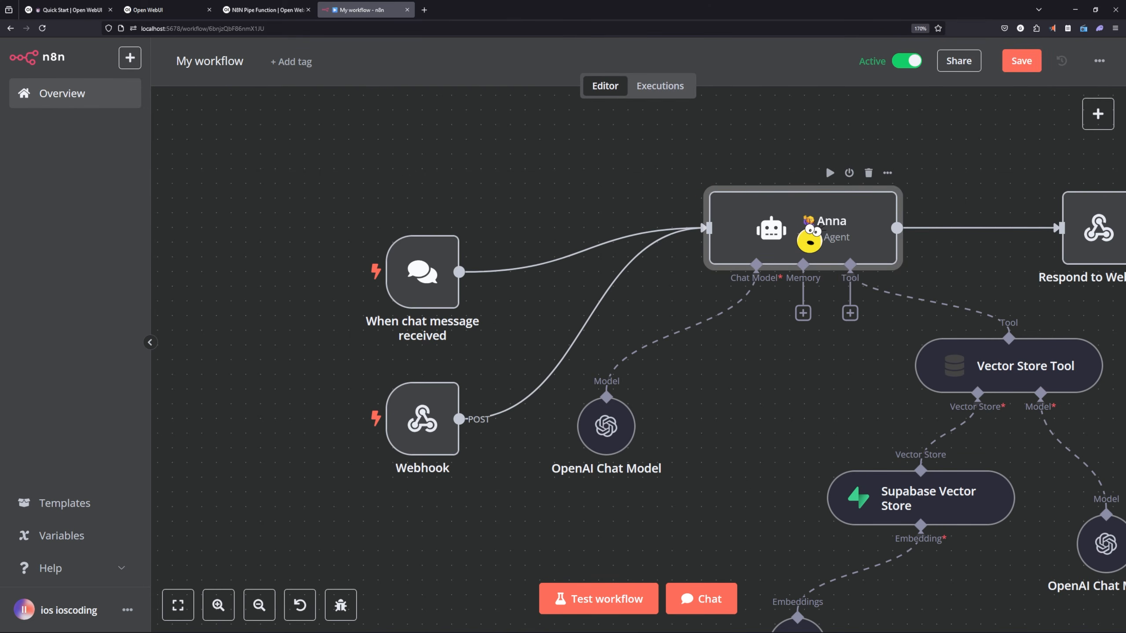
pyautogui.doubleClick(810, 240)
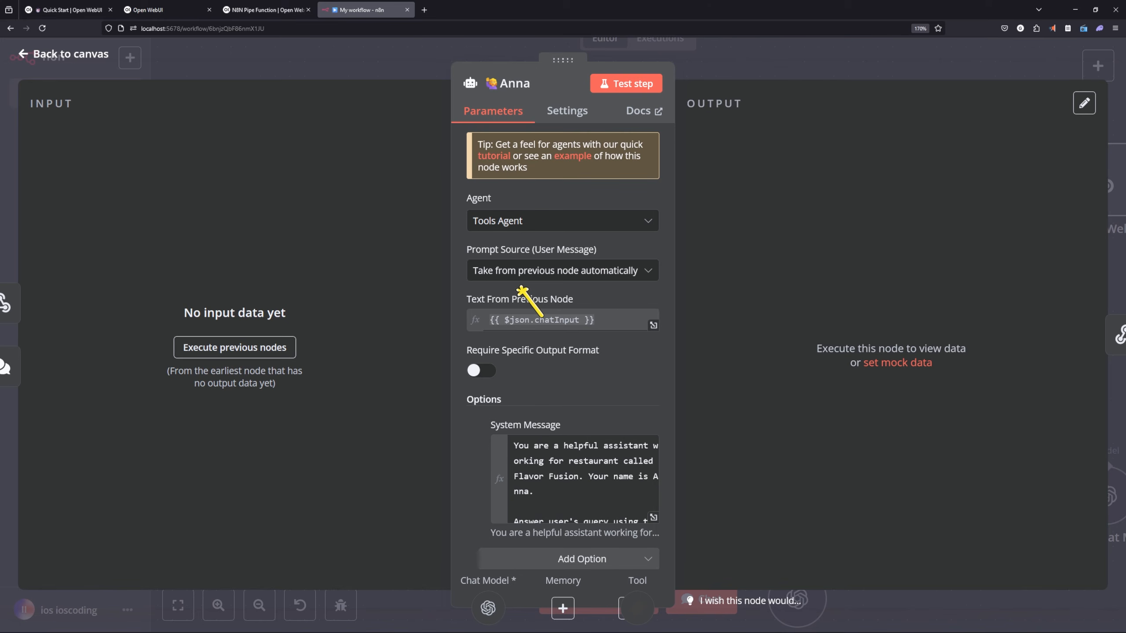
pyautogui.click(573, 271)
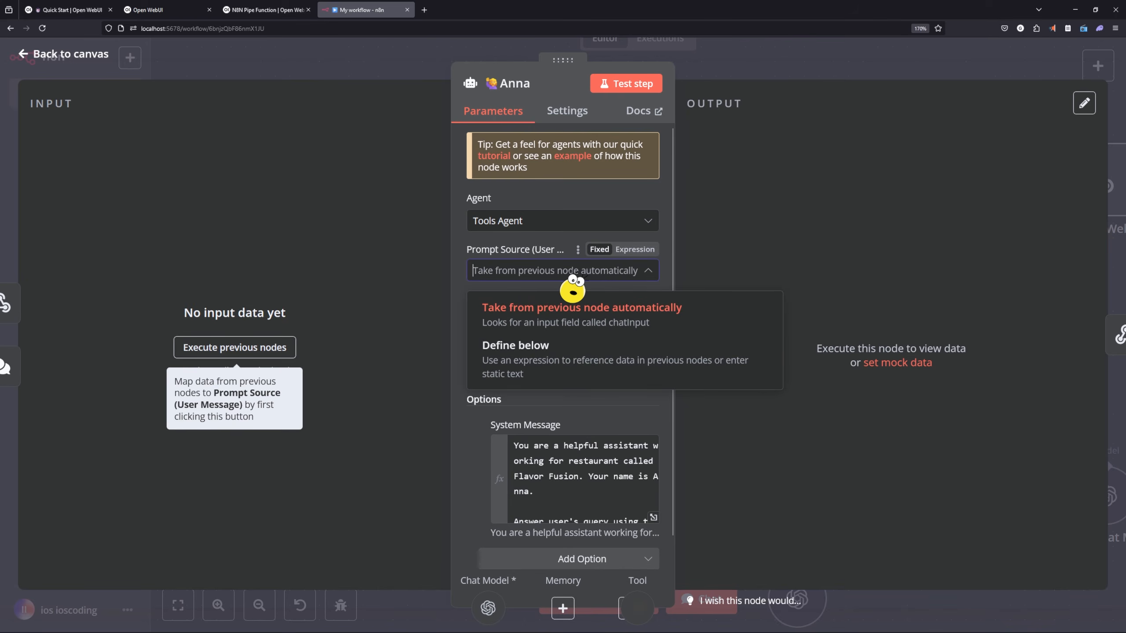
pyautogui.click(523, 366)
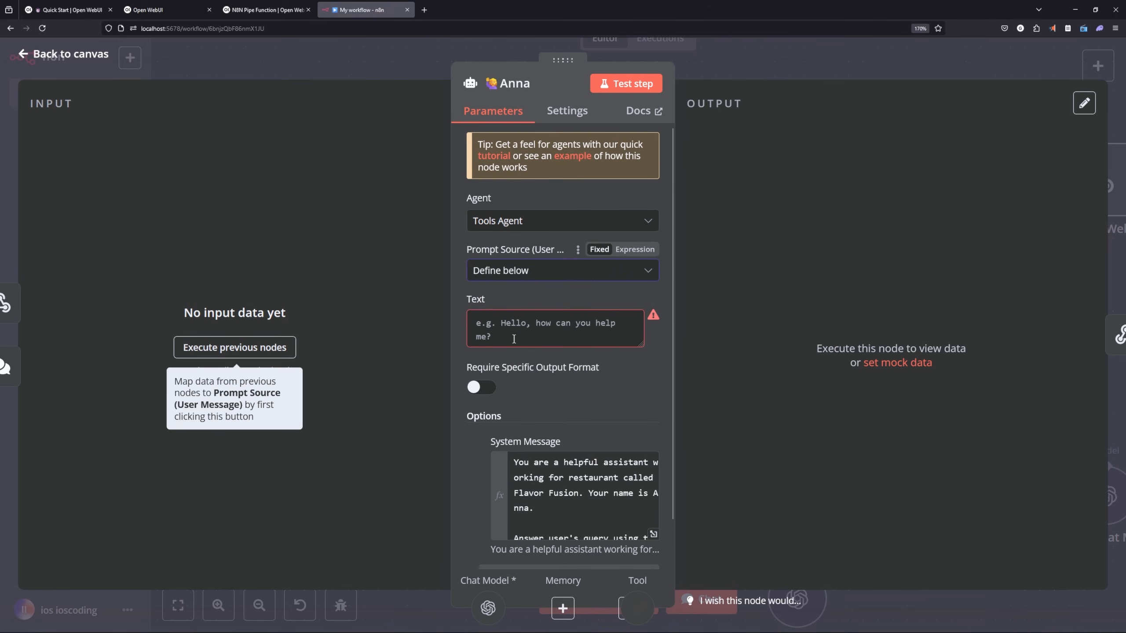
# Set the Anna agent's Text to the expression {{ $json.body.chatInput }} and close the expression editor
pyautogui.click(514, 338)
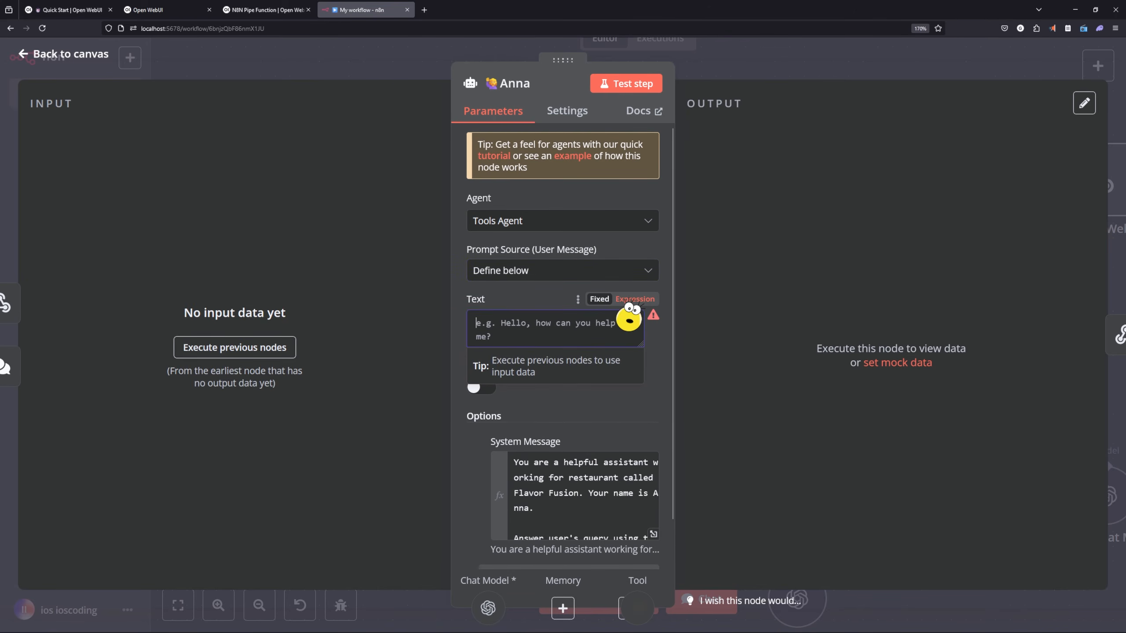
pyautogui.click(634, 300)
pyautogui.hotkey('ctrl', '+')
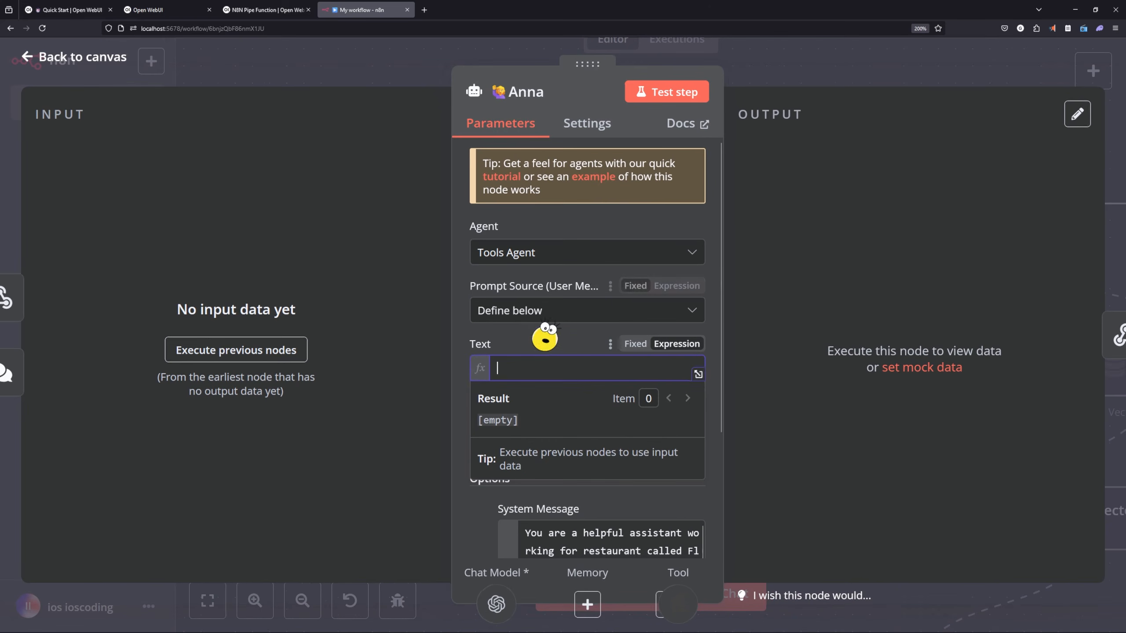
pyautogui.click(697, 374)
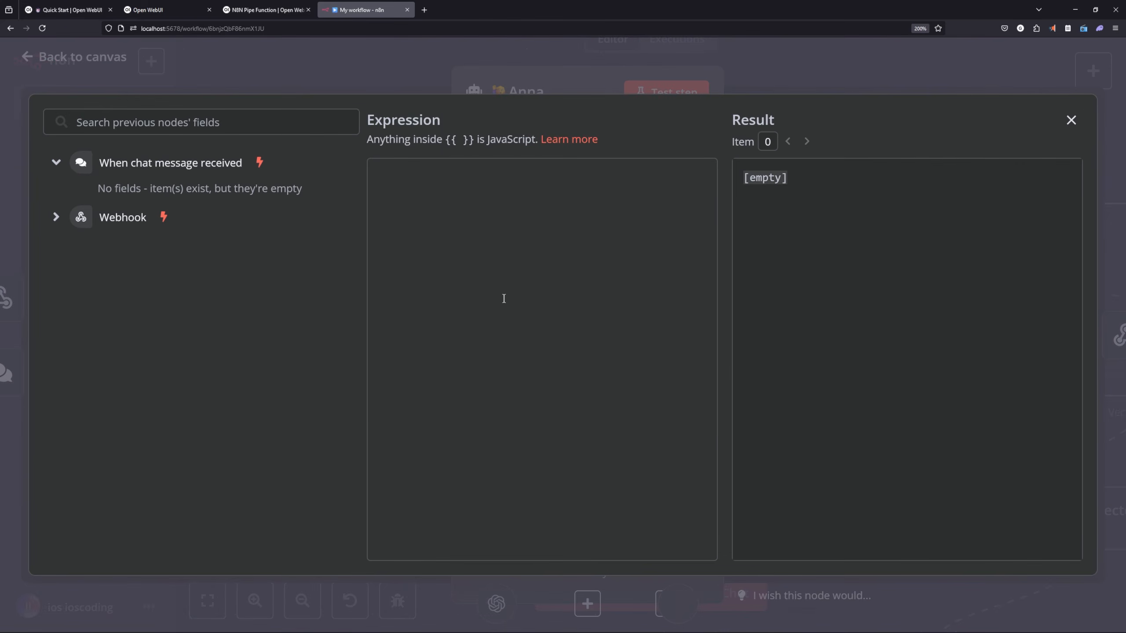
pyautogui.write('{{  $json')
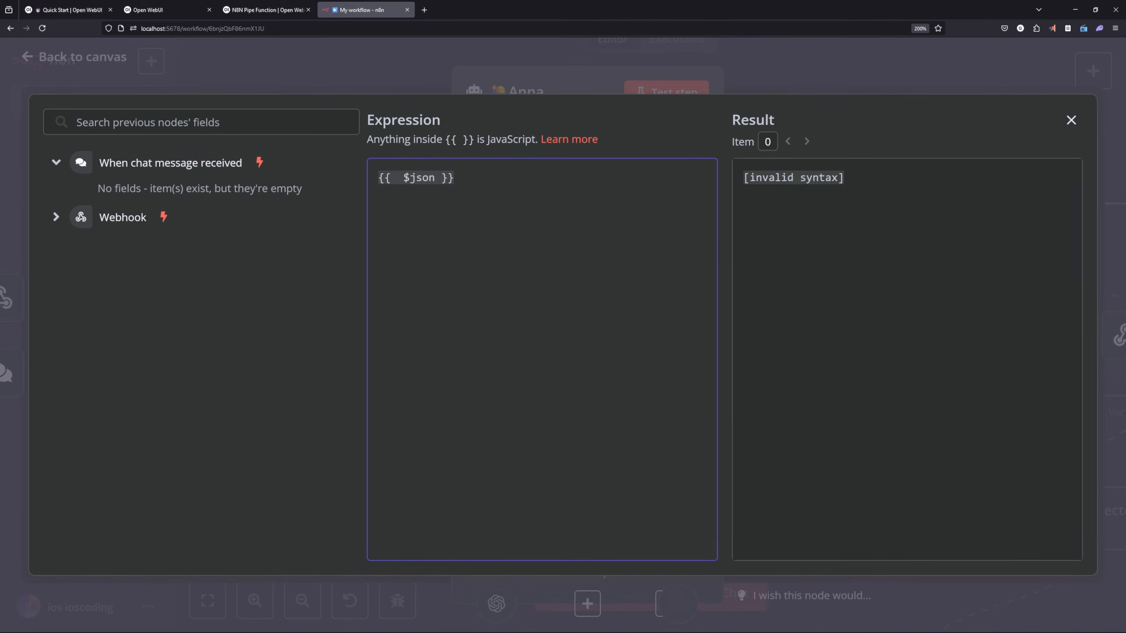
pyautogui.write('.body.')
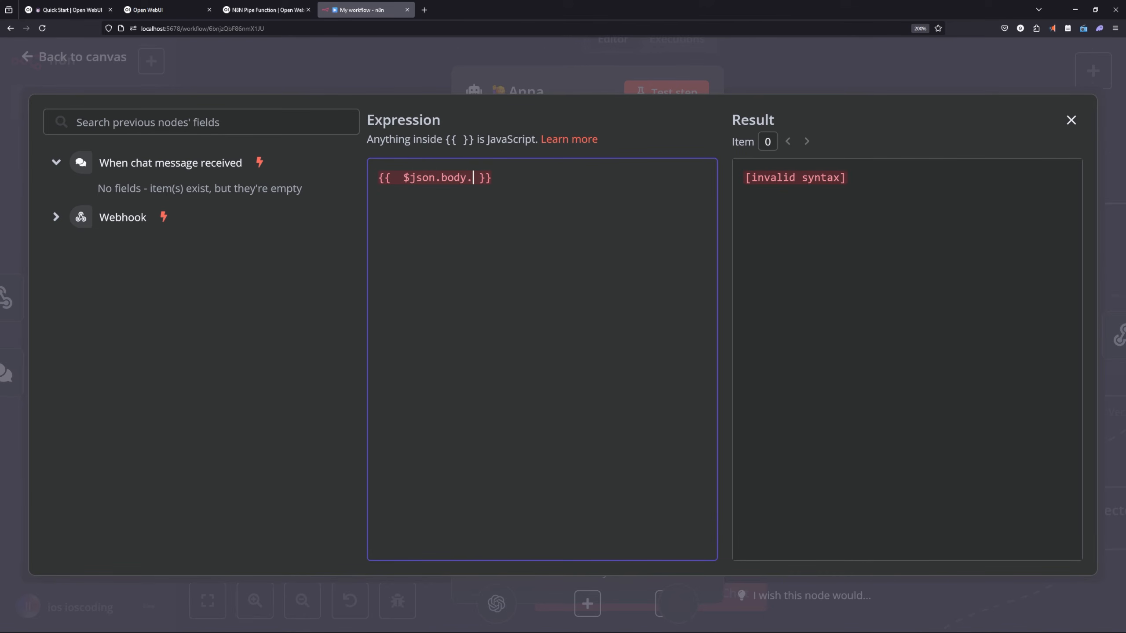
pyautogui.write('chatInput')
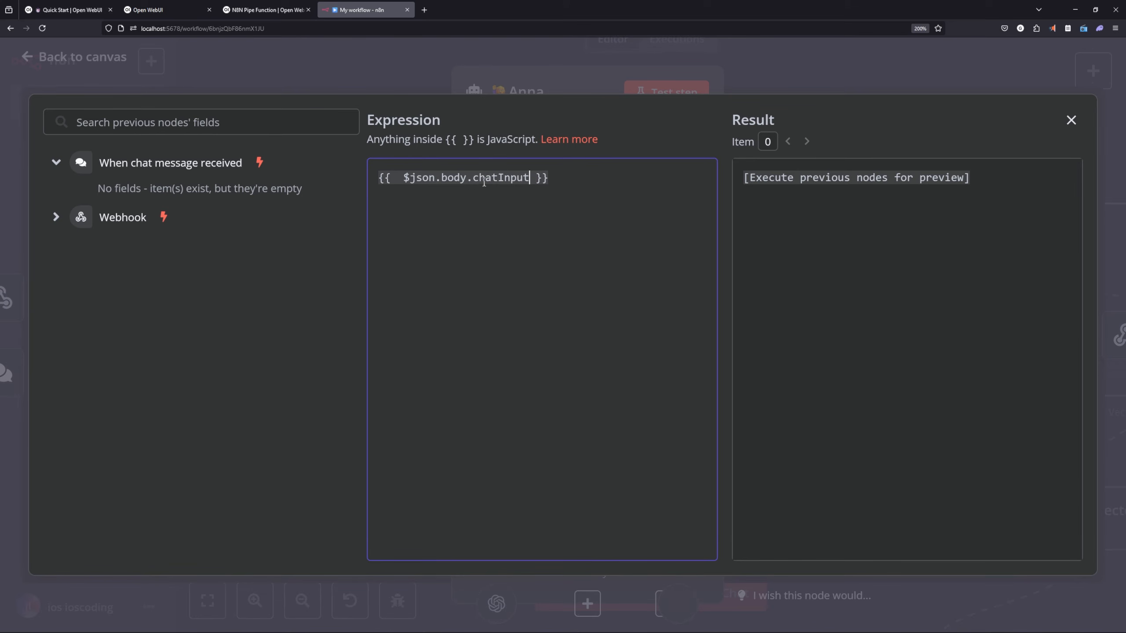
pyautogui.moveTo(504, 180); pyautogui.dragTo(477, 181)
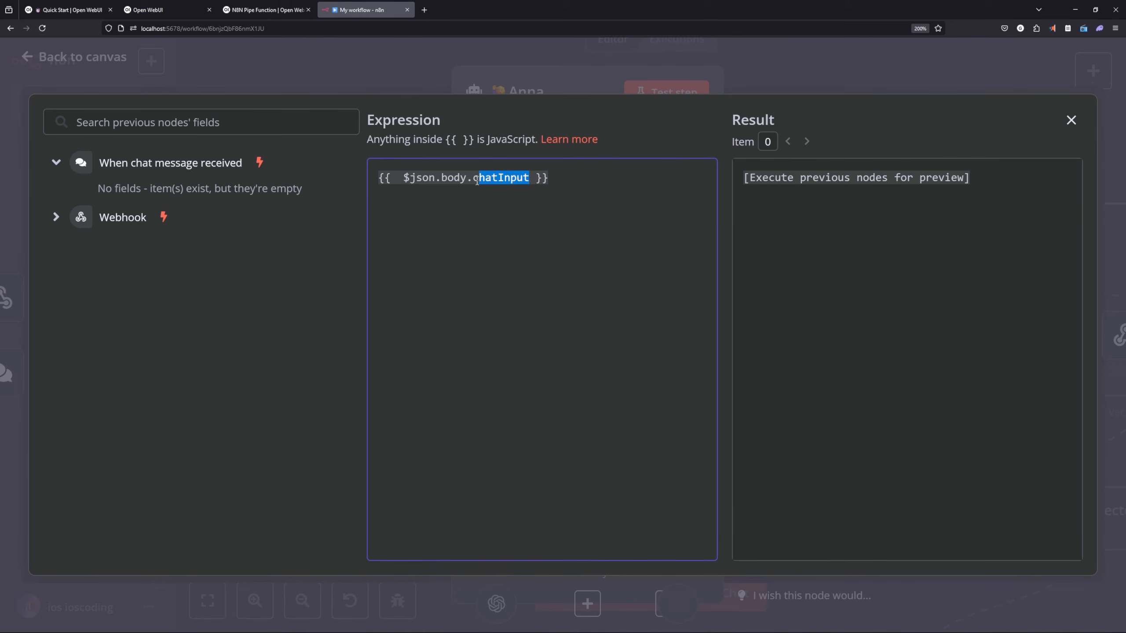
pyautogui.click(442, 179)
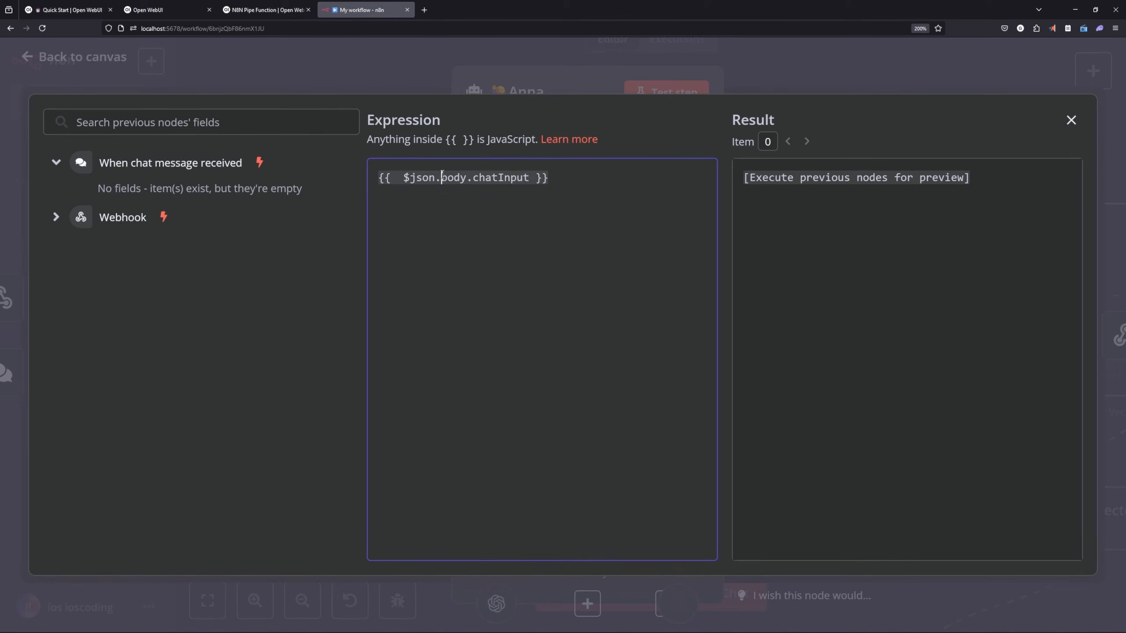
pyautogui.moveTo(463, 179); pyautogui.dragTo(501, 179)
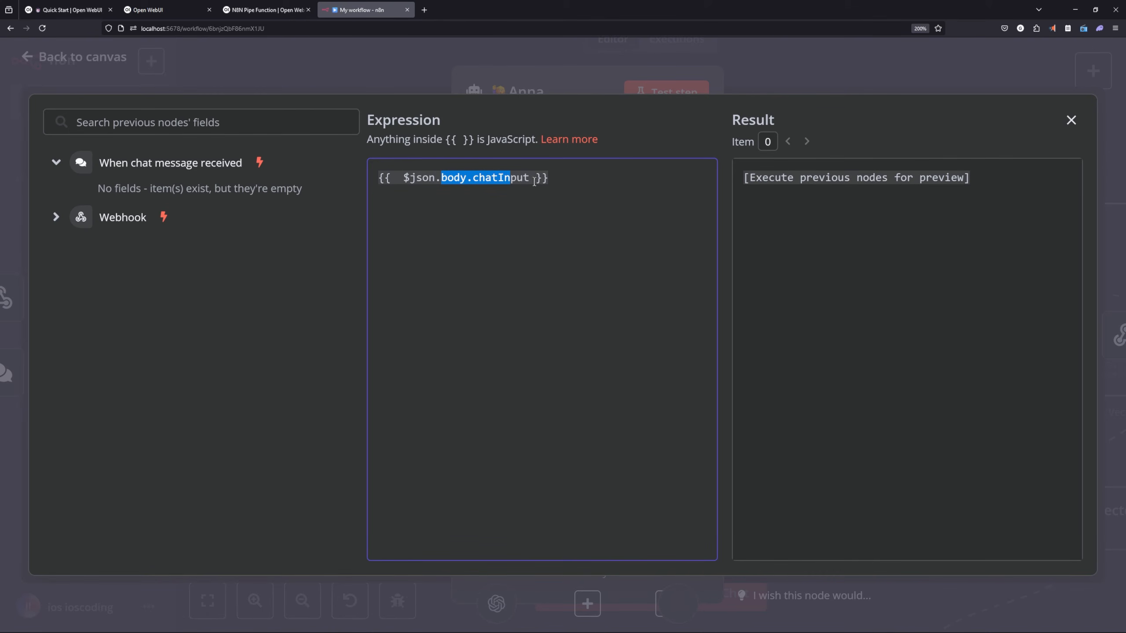
pyautogui.click(1071, 121)
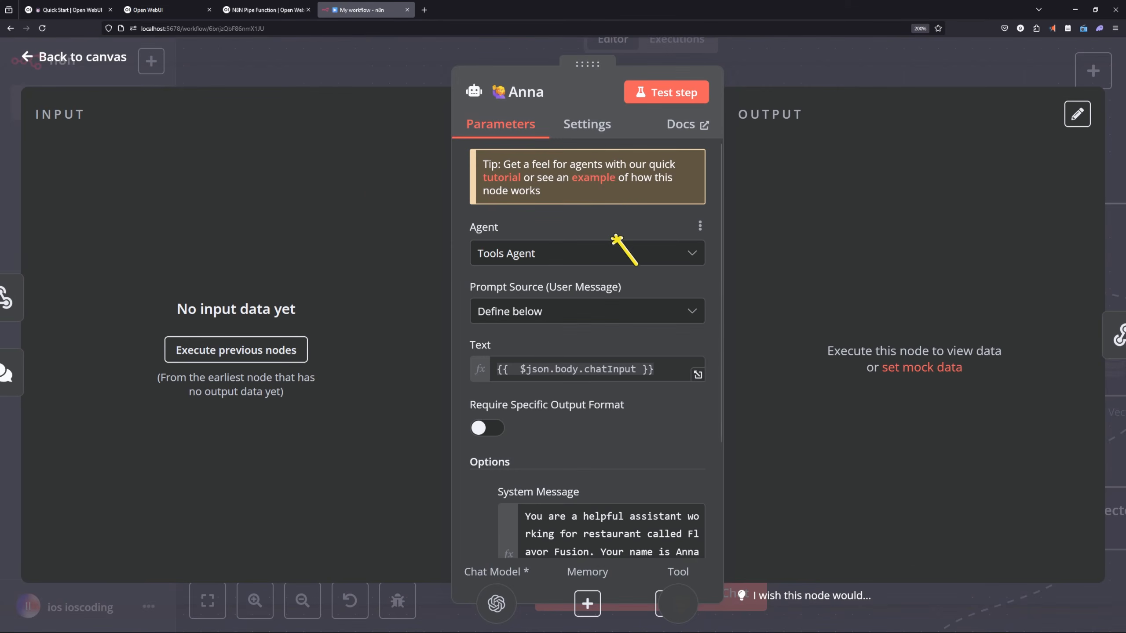
# Leave the Anna node details, switch to Open WebUI and start a new chat with the n8n pipe model
pyautogui.click(815, 71)
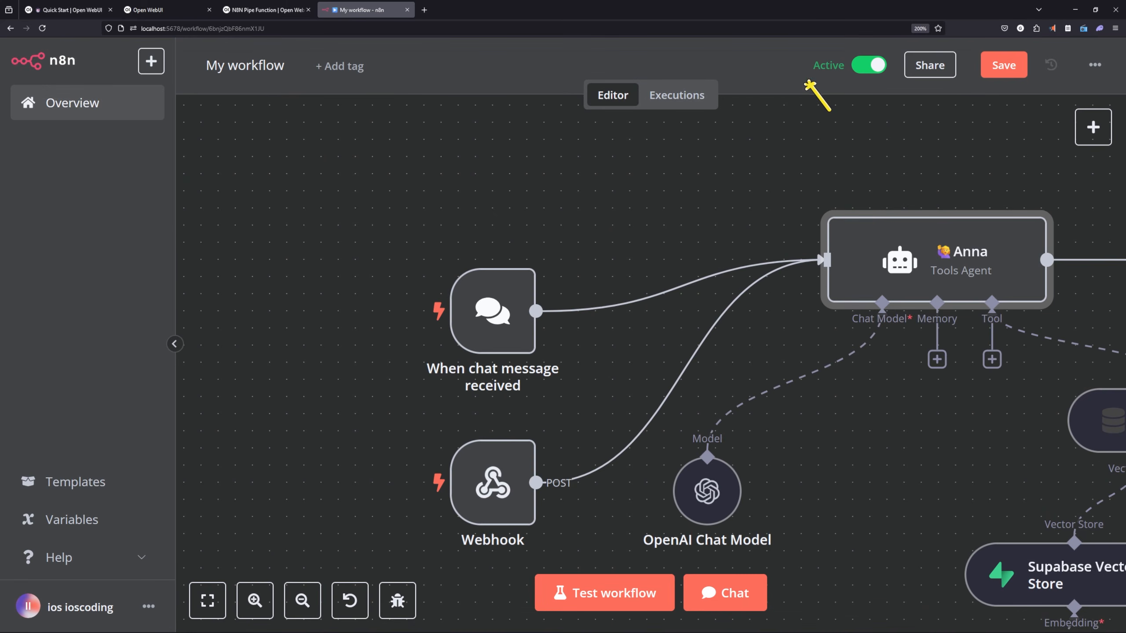
pyautogui.scroll(-2, 640, 196)
pyautogui.scroll(-2, 801, 308)
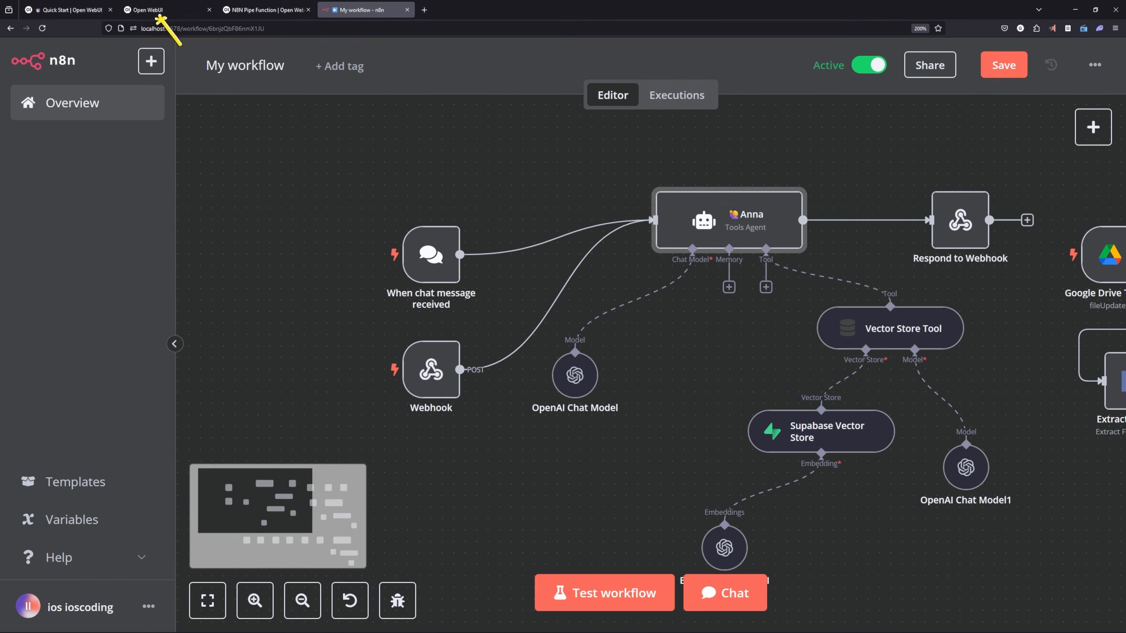
pyautogui.click(153, 10)
pyautogui.moveTo(1095, 108); pyautogui.dragTo(833, 111)
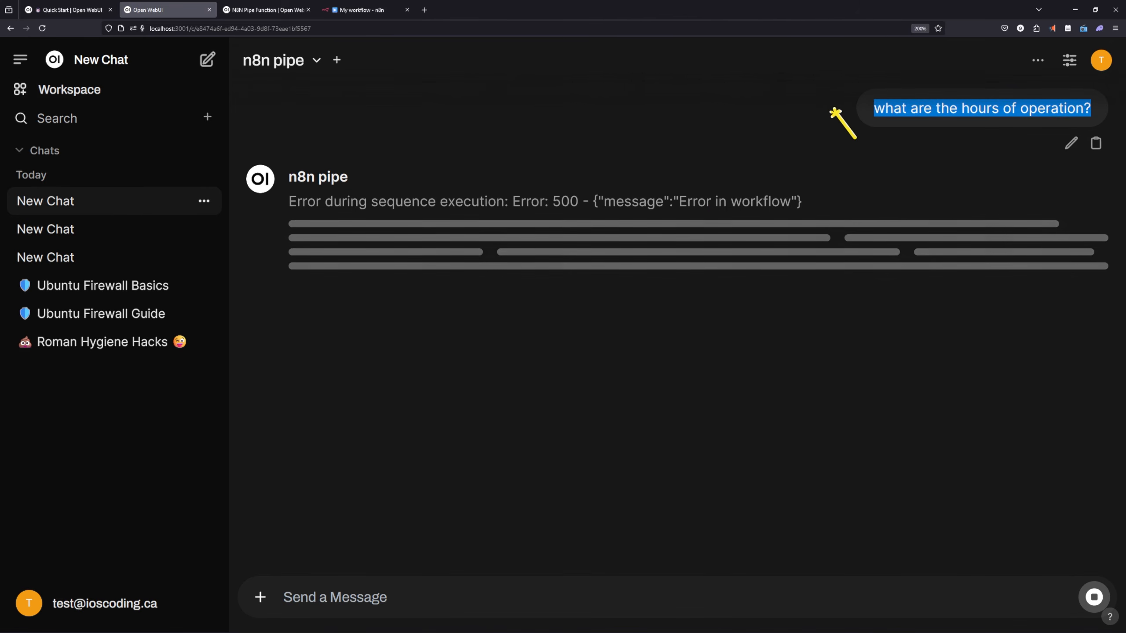
pyautogui.click(206, 60)
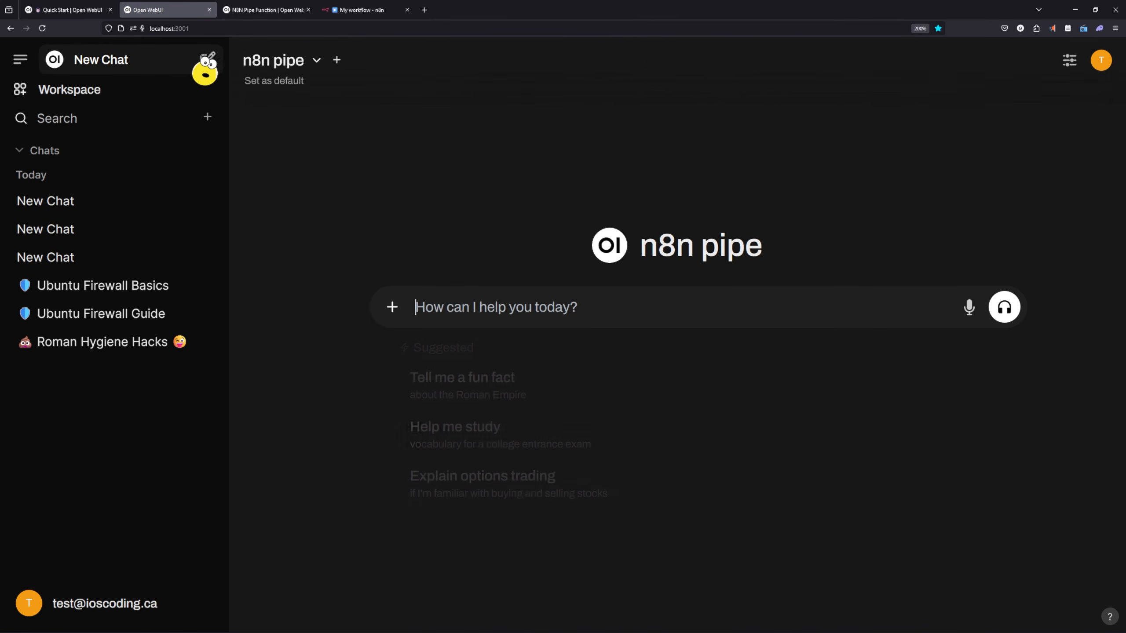
# Switch back to the n8n workflow, save it, and toggle it inactive and active again
pyautogui.click(363, 9)
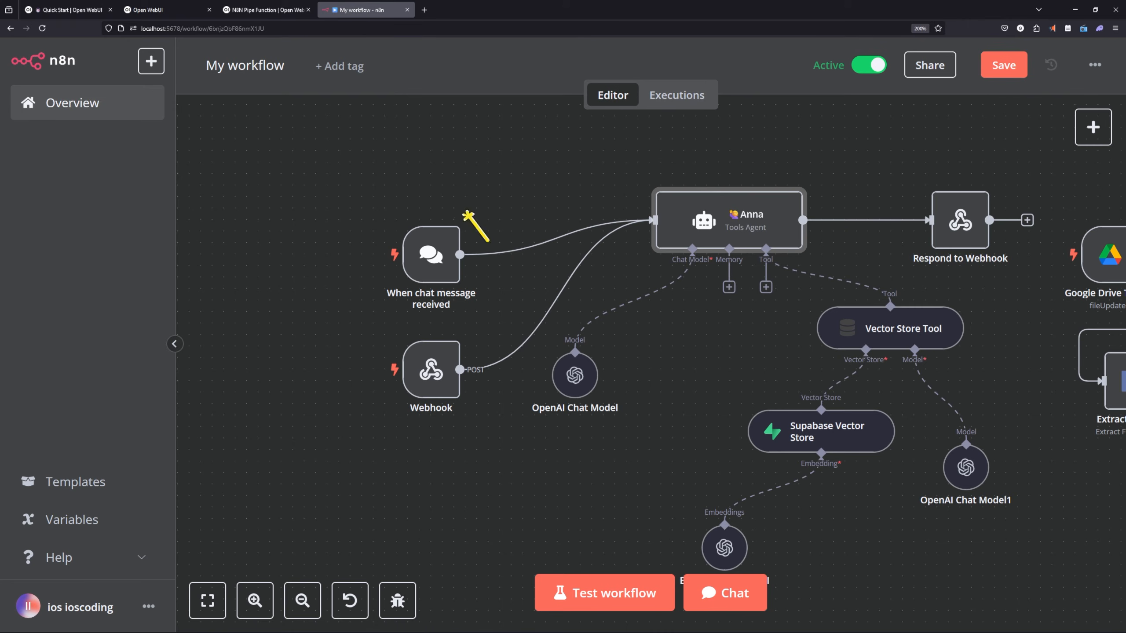
pyautogui.click(1013, 68)
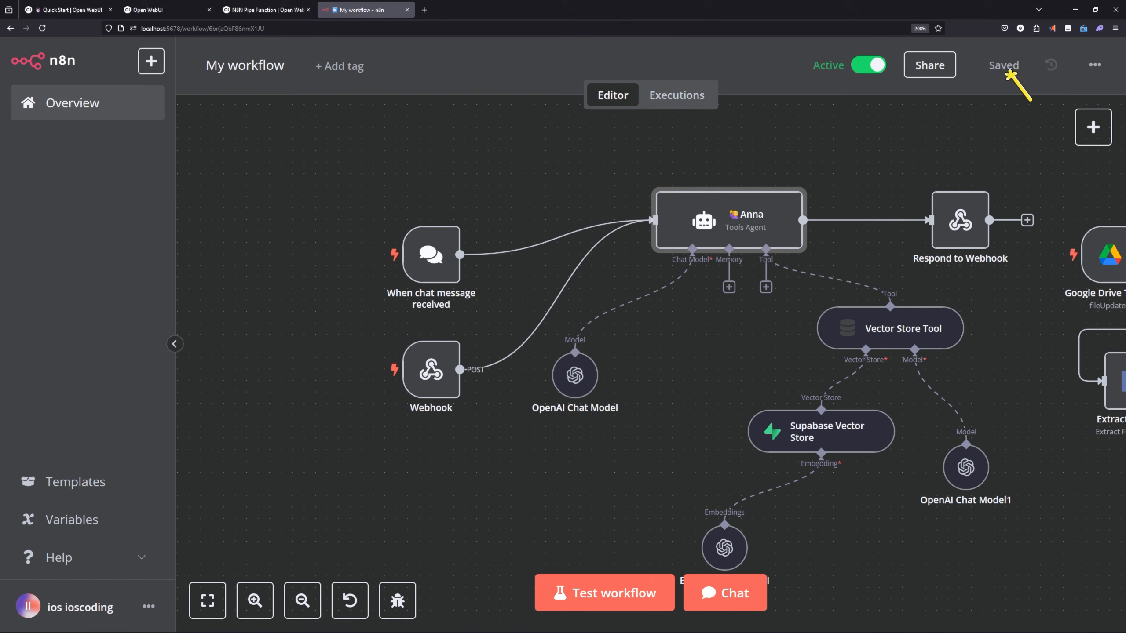
pyautogui.click(857, 68)
pyautogui.click(865, 70)
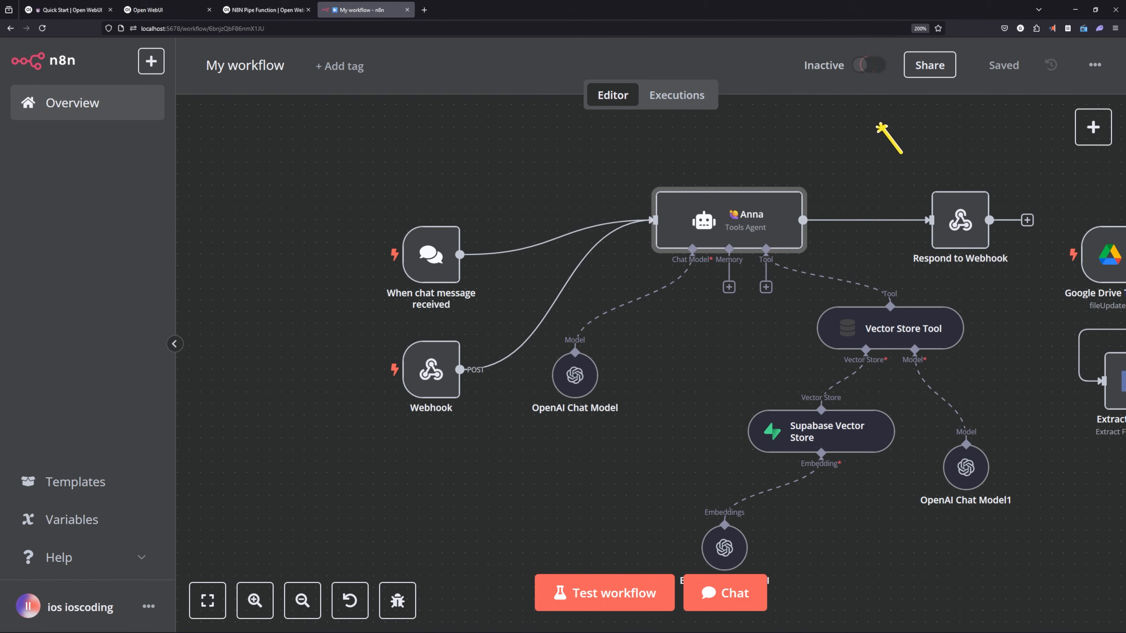
# Switch to the new Open WebUI chat, ask n8n pipe "what are the hours of operation?" and read the reply
pyautogui.click(164, 9)
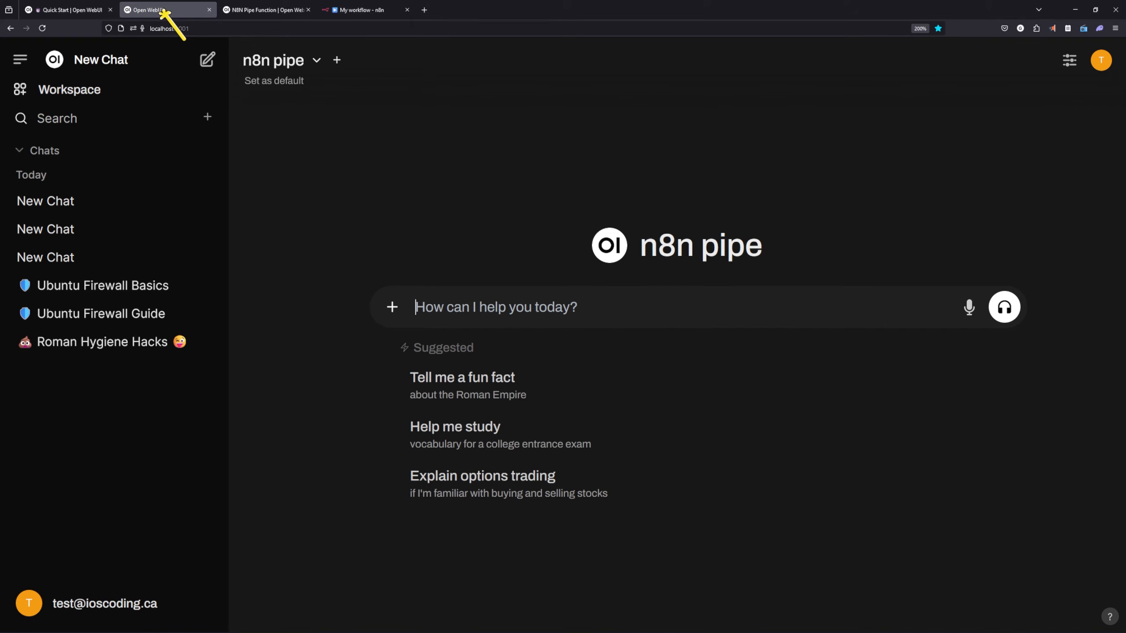
pyautogui.write('what are the hours of operation?')
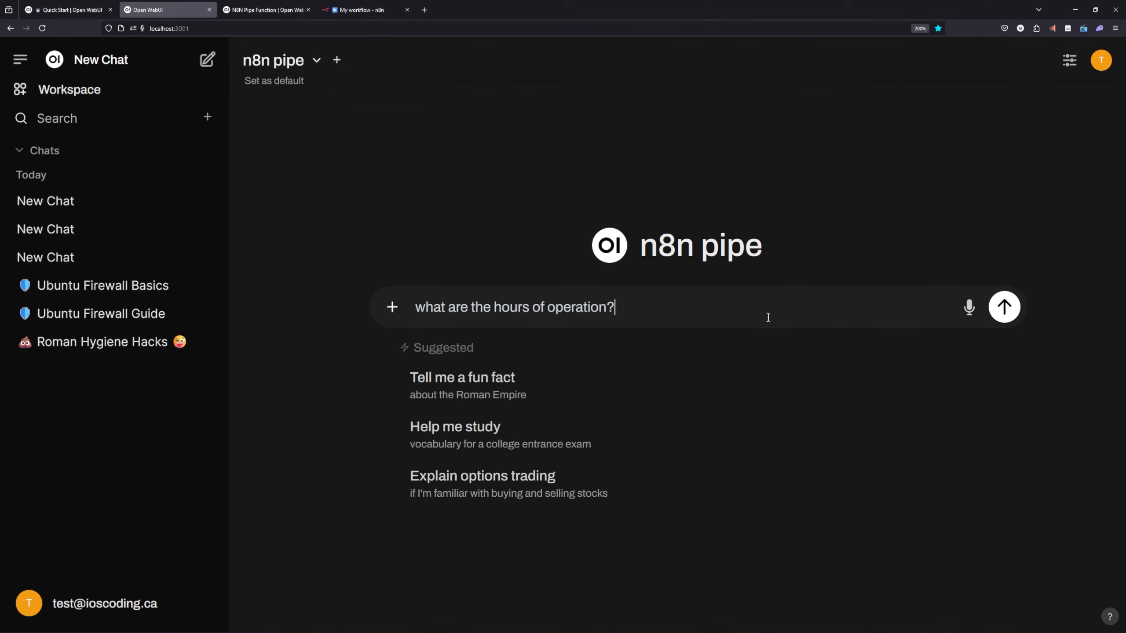
pyautogui.click(1005, 307)
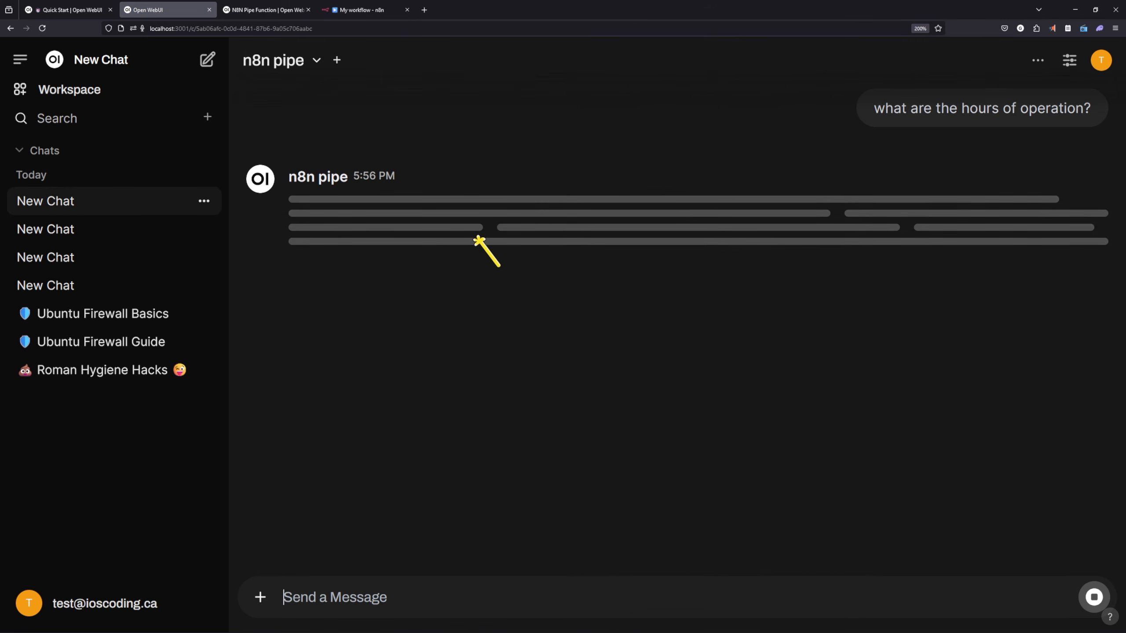
pyautogui.moveTo(296, 226); pyautogui.dragTo(758, 227)
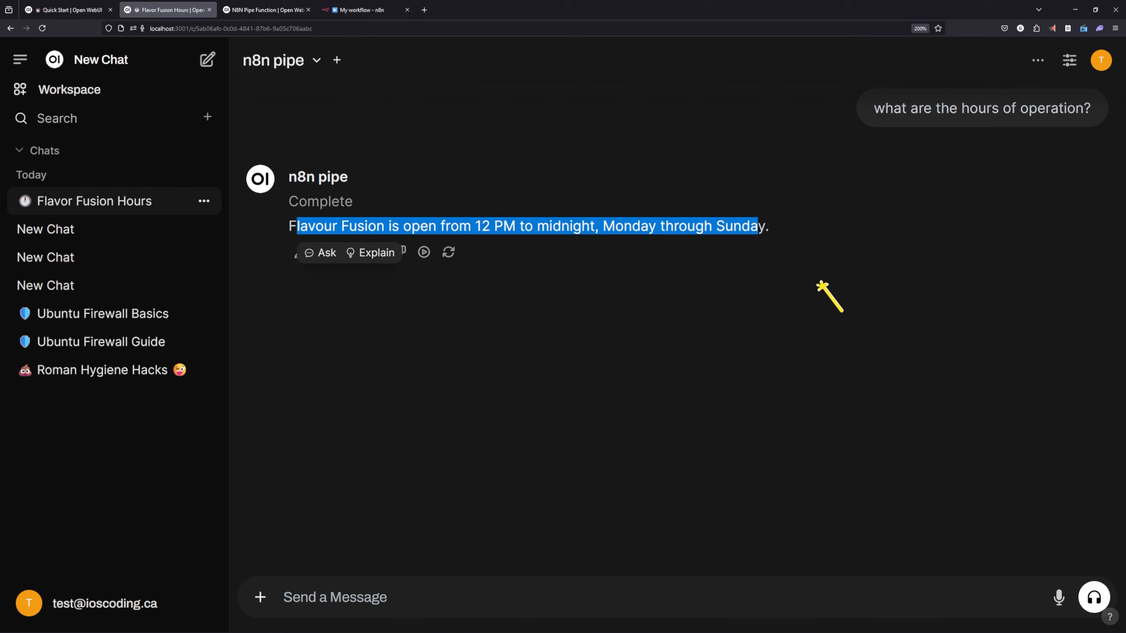
pyautogui.click(709, 269)
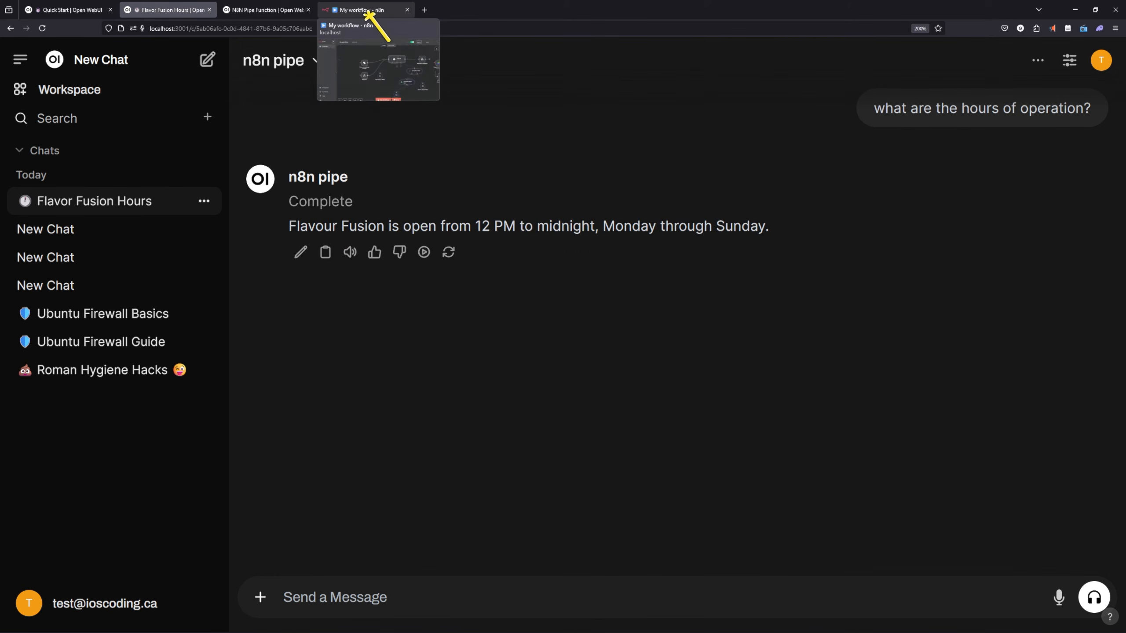
# Switch to n8n, review the workflow's latest executions and return to the editor
pyautogui.click(368, 10)
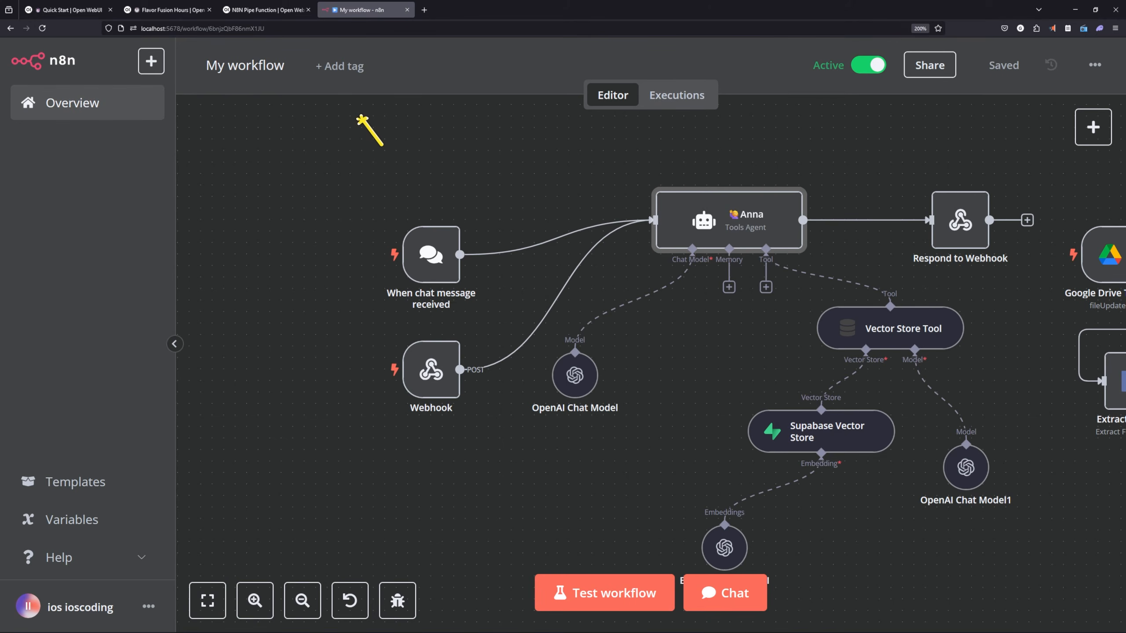
pyautogui.click(679, 97)
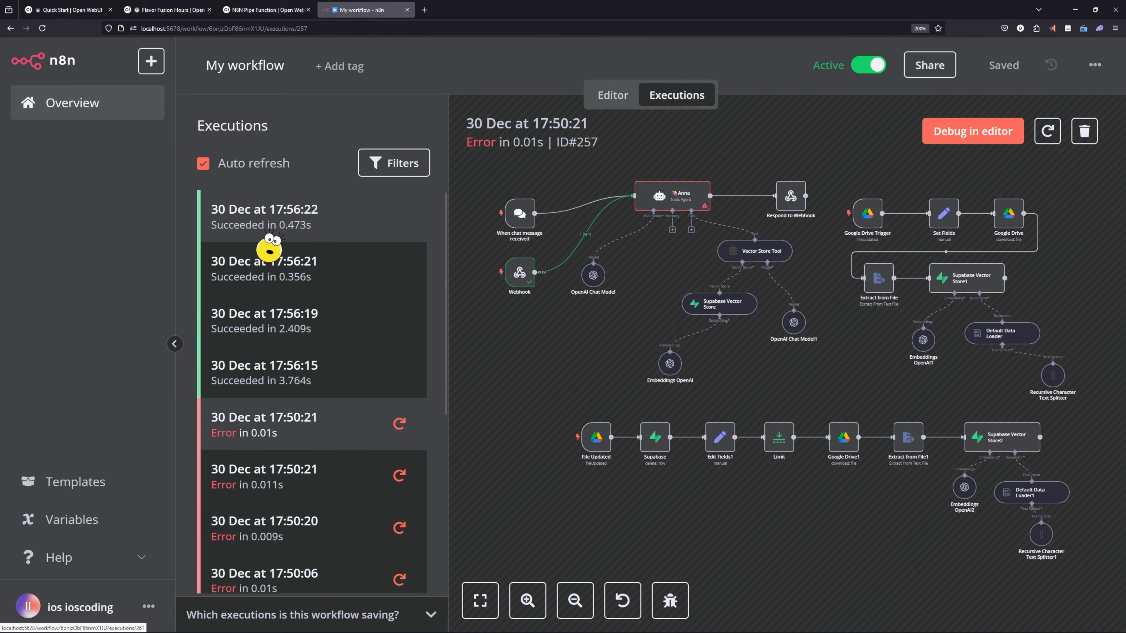
pyautogui.click(615, 100)
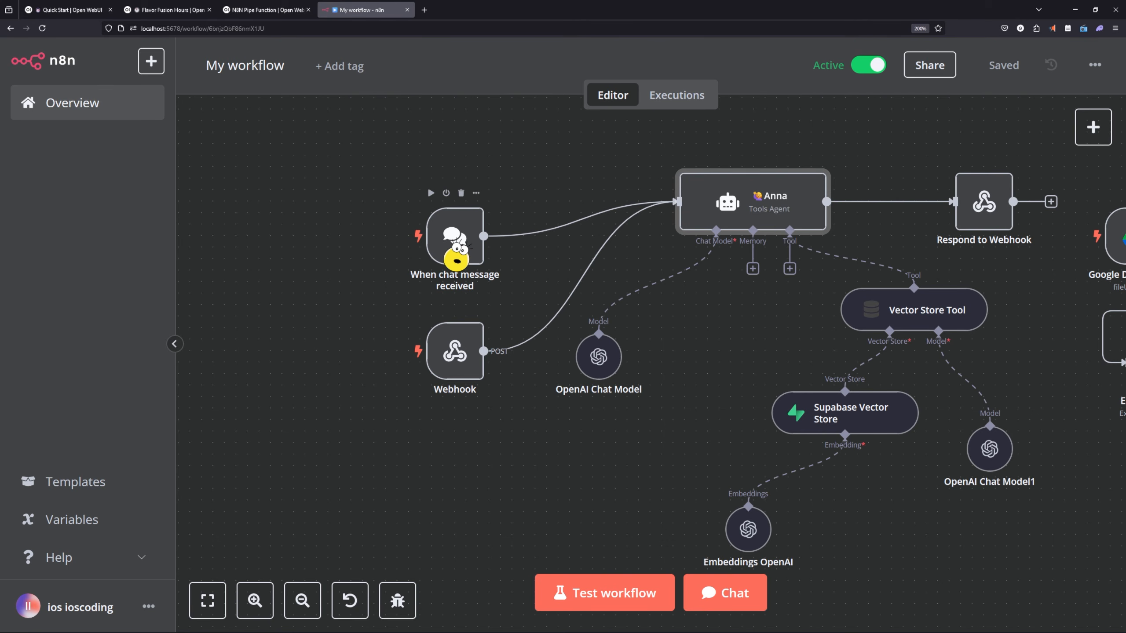
# Open the workflow's built-in chat and send "what are the hours of operation?" to test the chat trigger
pyautogui.click(724, 598)
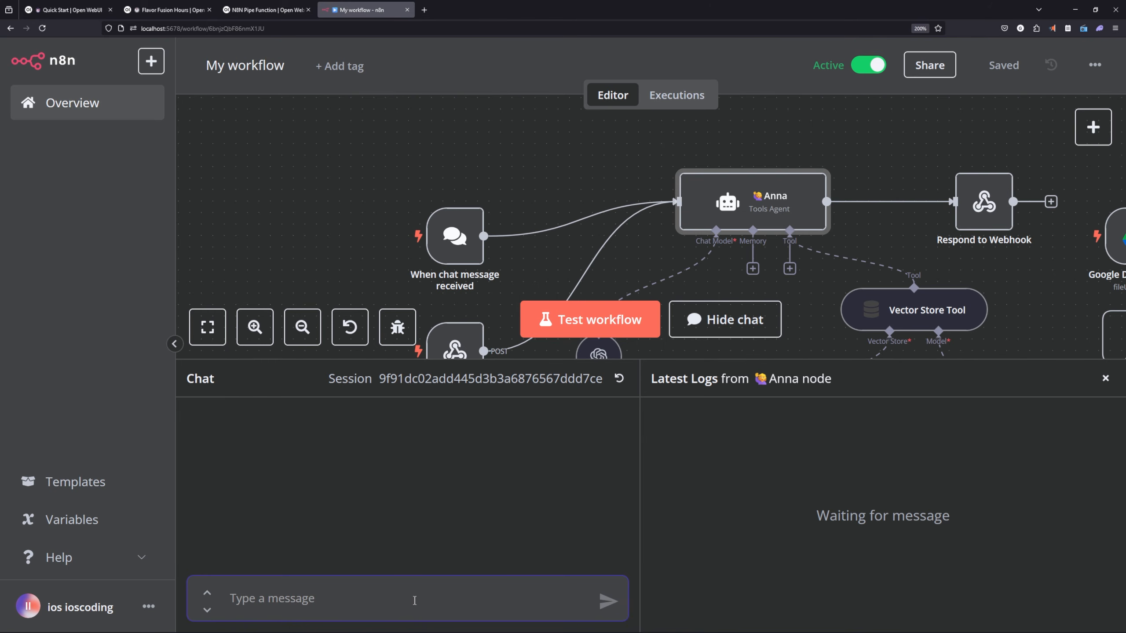
pyautogui.write('what are the ou')
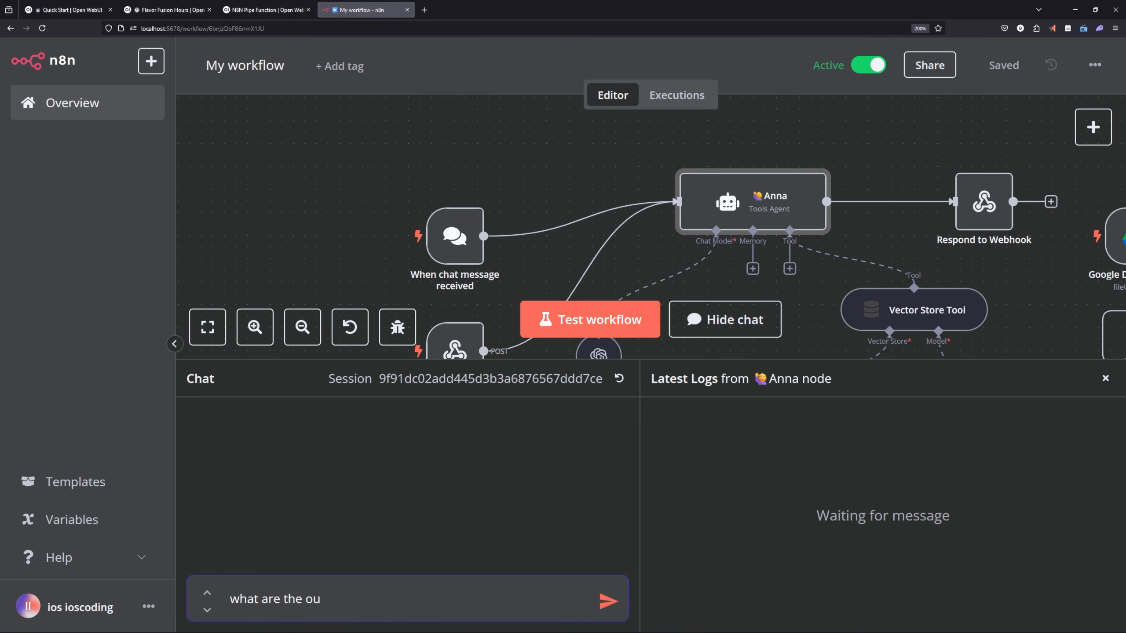
pyautogui.press('BackSpace')
pyautogui.write('urs of operation?')
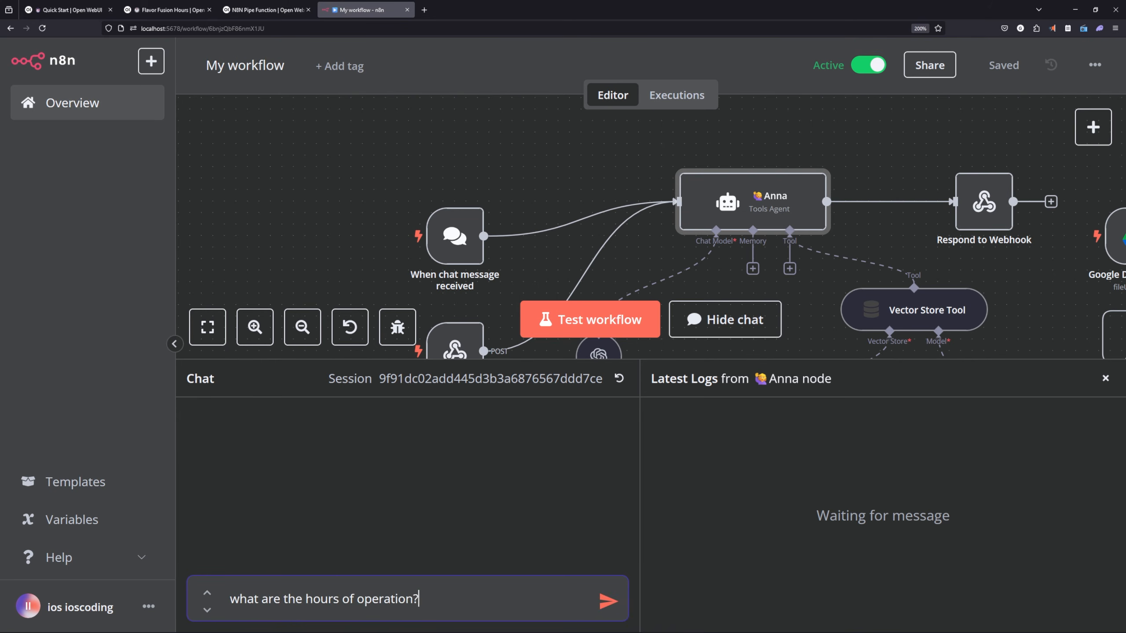
pyautogui.press('Return')
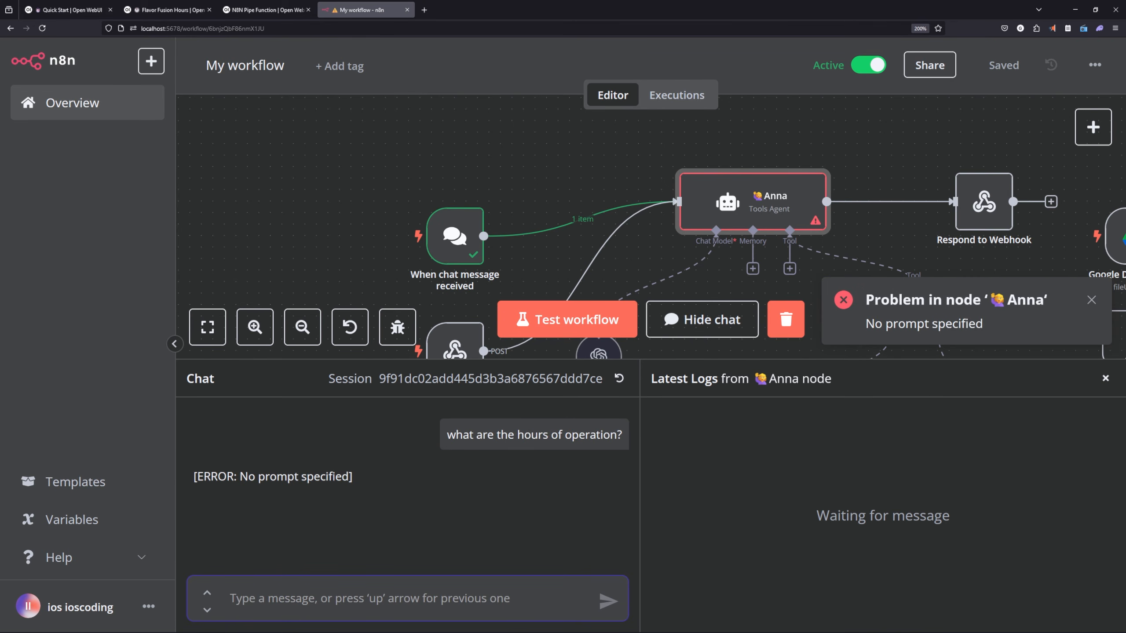
# Compare the chat trigger's JSON input with the Anna agent's Text expression to find the missing prompt, then return to the canvas
pyautogui.moveTo(226, 476); pyautogui.dragTo(287, 477)
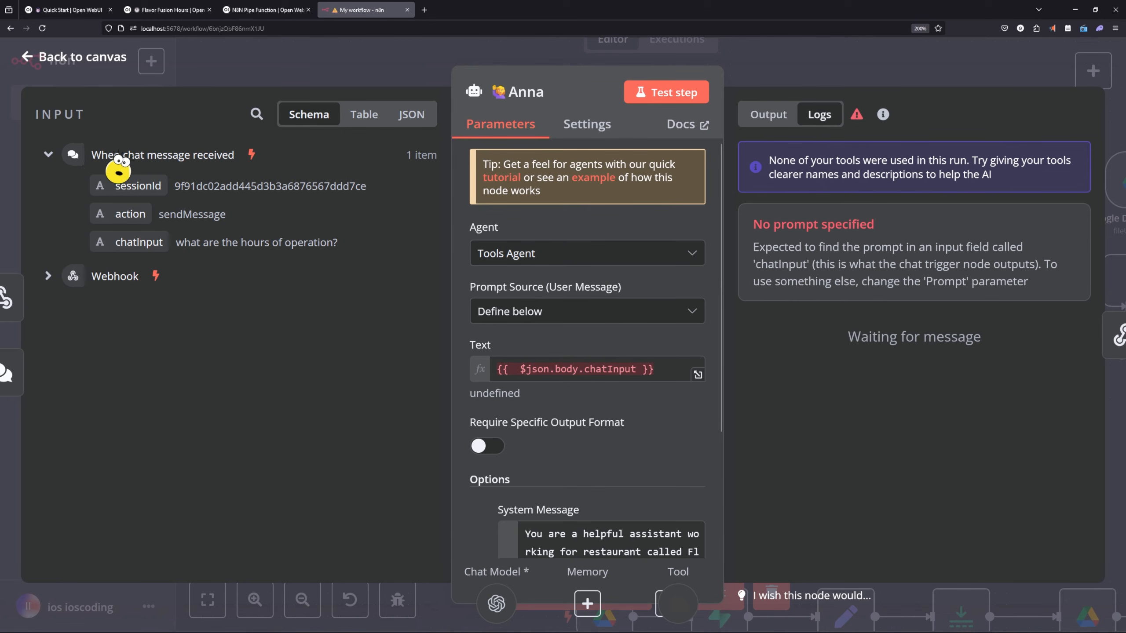
pyautogui.moveTo(177, 242); pyautogui.dragTo(306, 239)
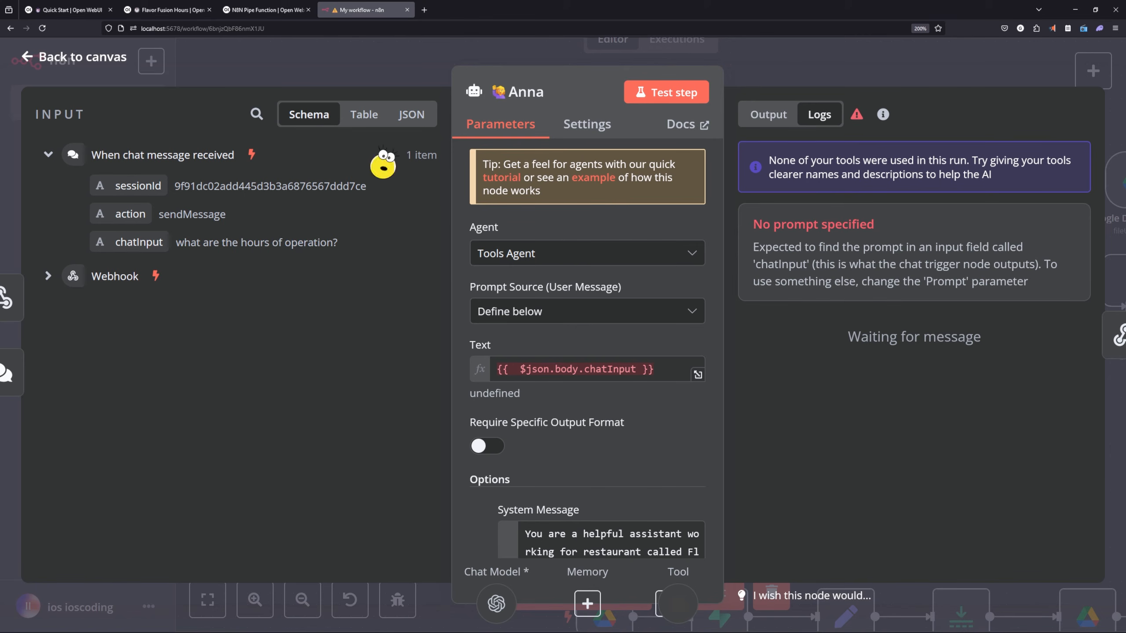
pyautogui.click(412, 114)
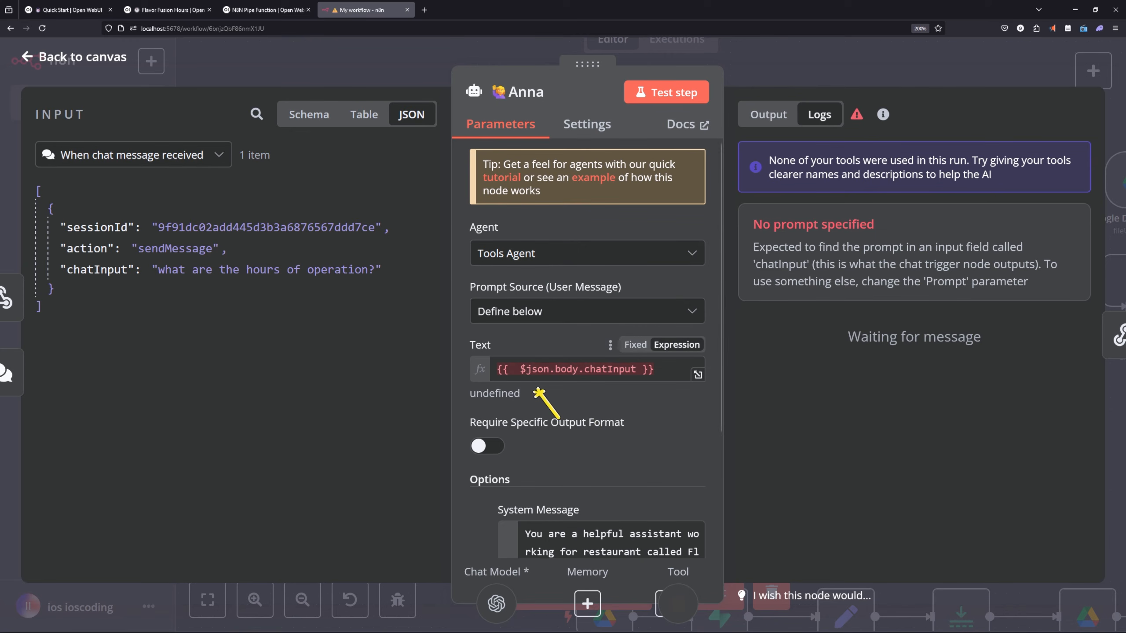
pyautogui.moveTo(520, 369); pyautogui.dragTo(645, 369)
pyautogui.click(557, 334)
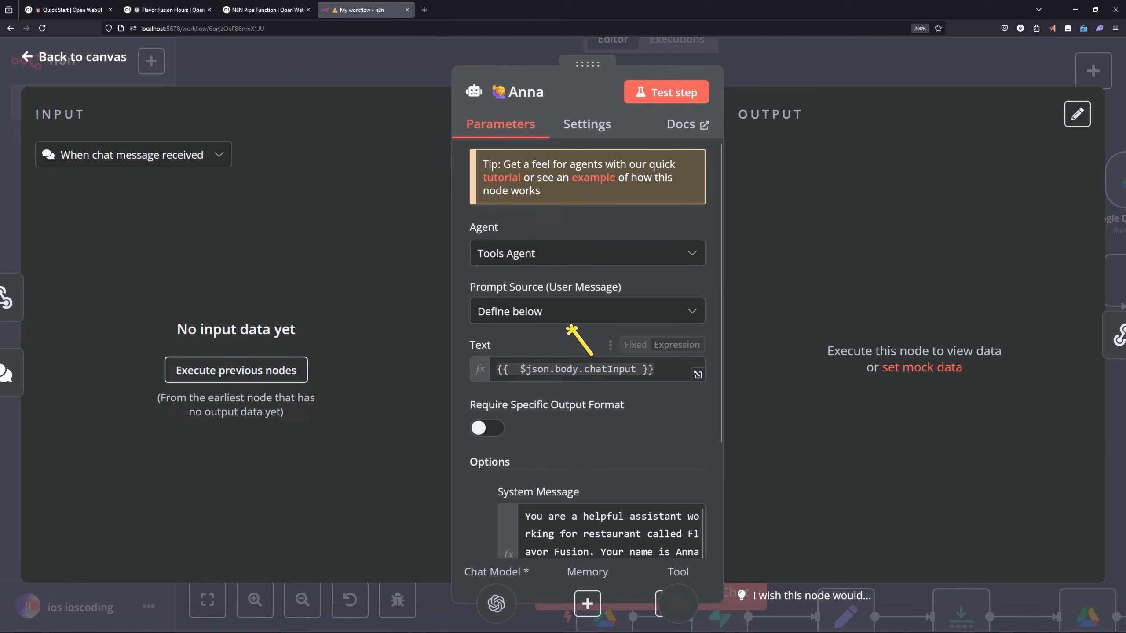
pyautogui.click(793, 85)
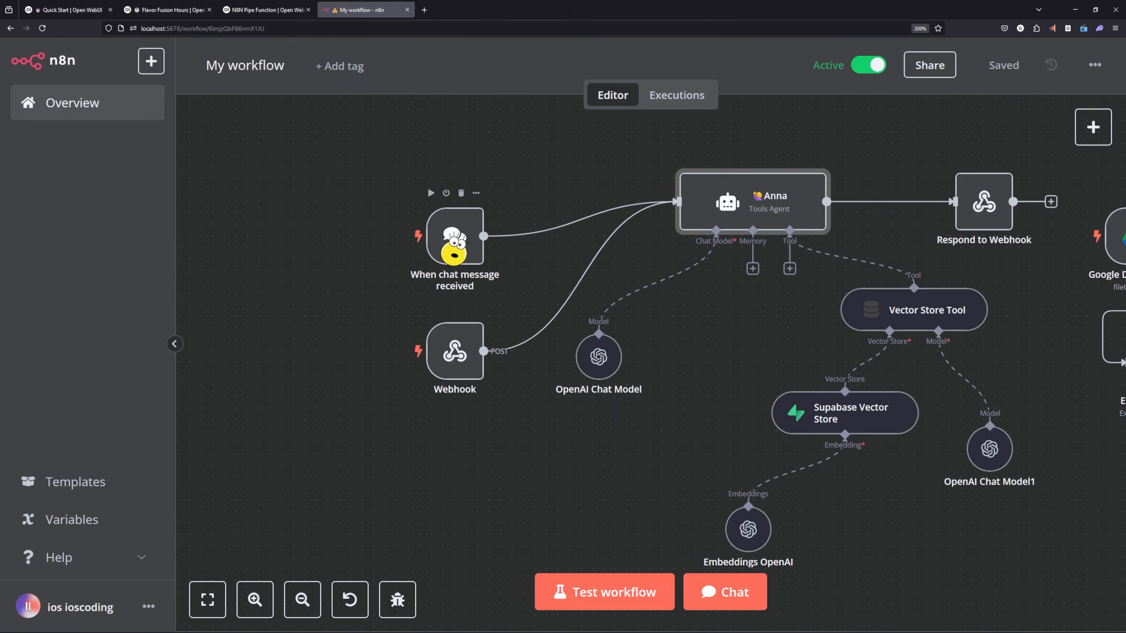
# Insert an Edit Fields (Set) node on the connection between the chat trigger and Anna, and return to the canvas
pyautogui.moveTo(452, 247); pyautogui.dragTo(441, 247)
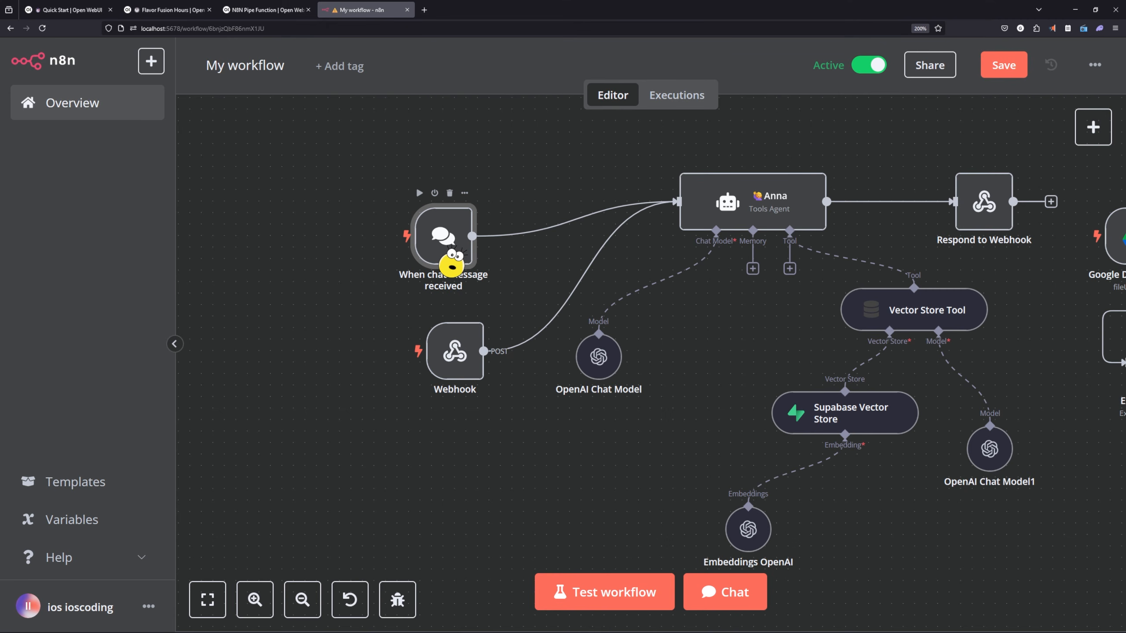
pyautogui.moveTo(543, 244)
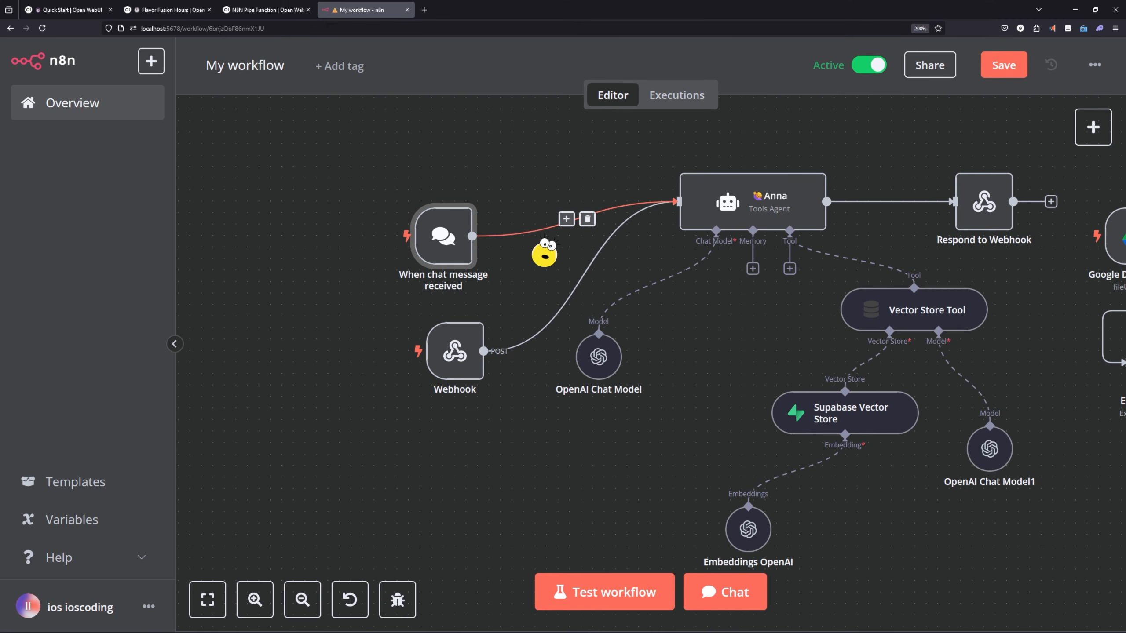
pyautogui.click(566, 218)
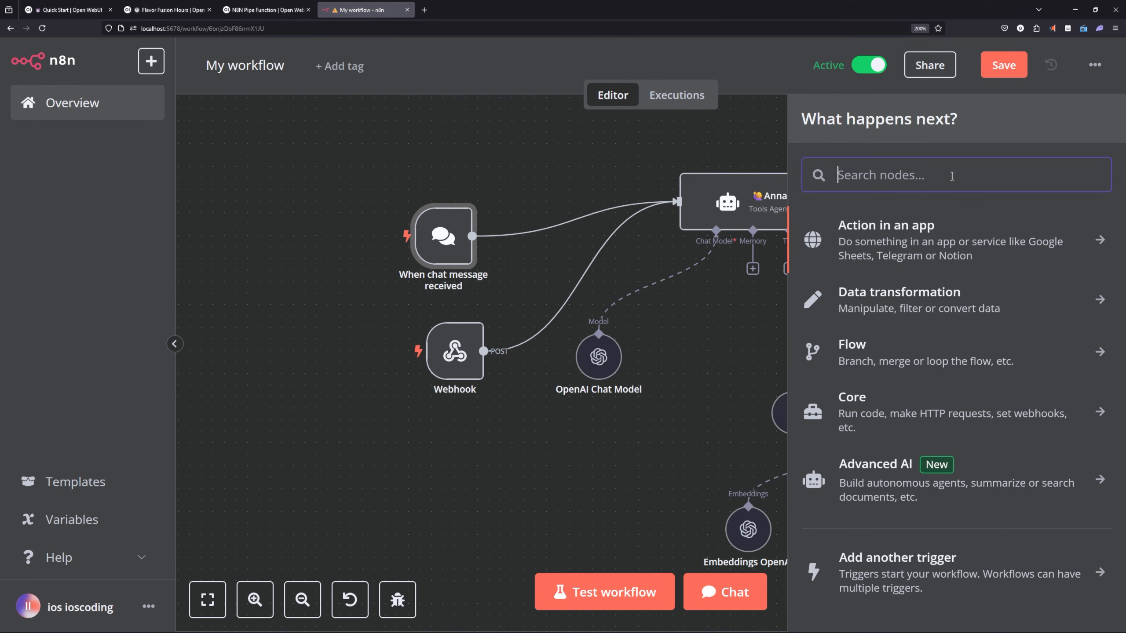
pyautogui.write('set')
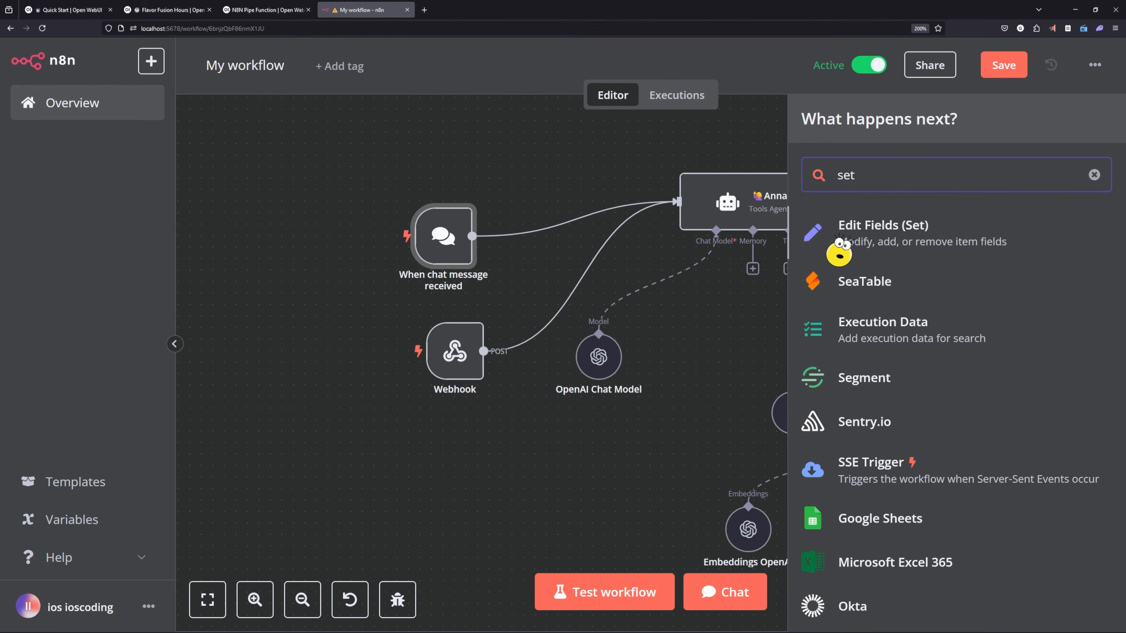
pyautogui.click(882, 246)
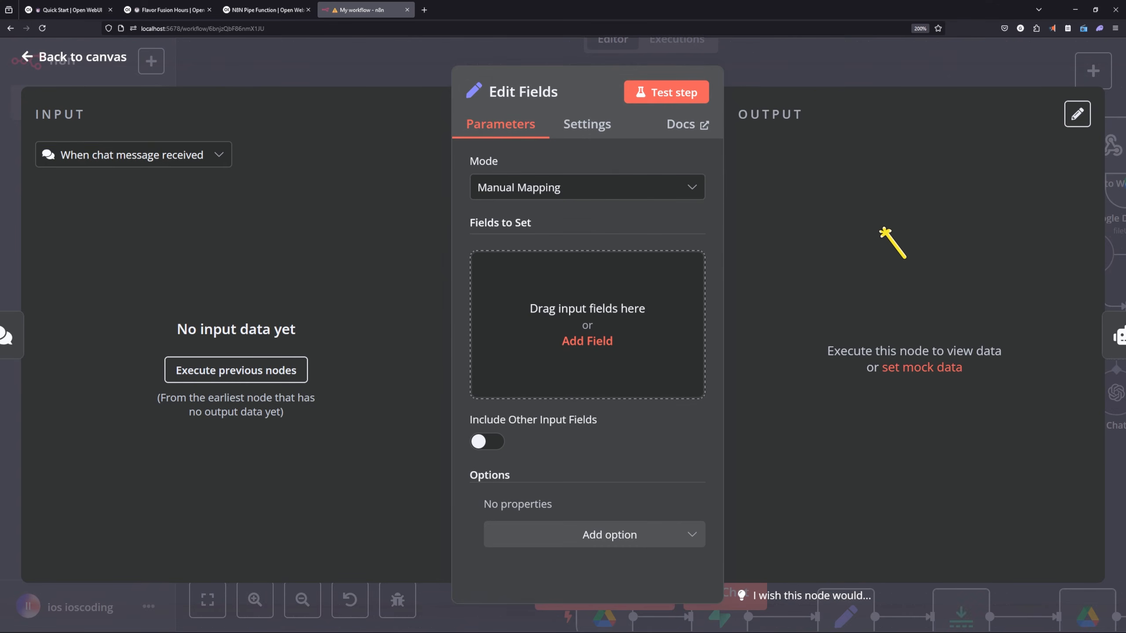
pyautogui.click(395, 67)
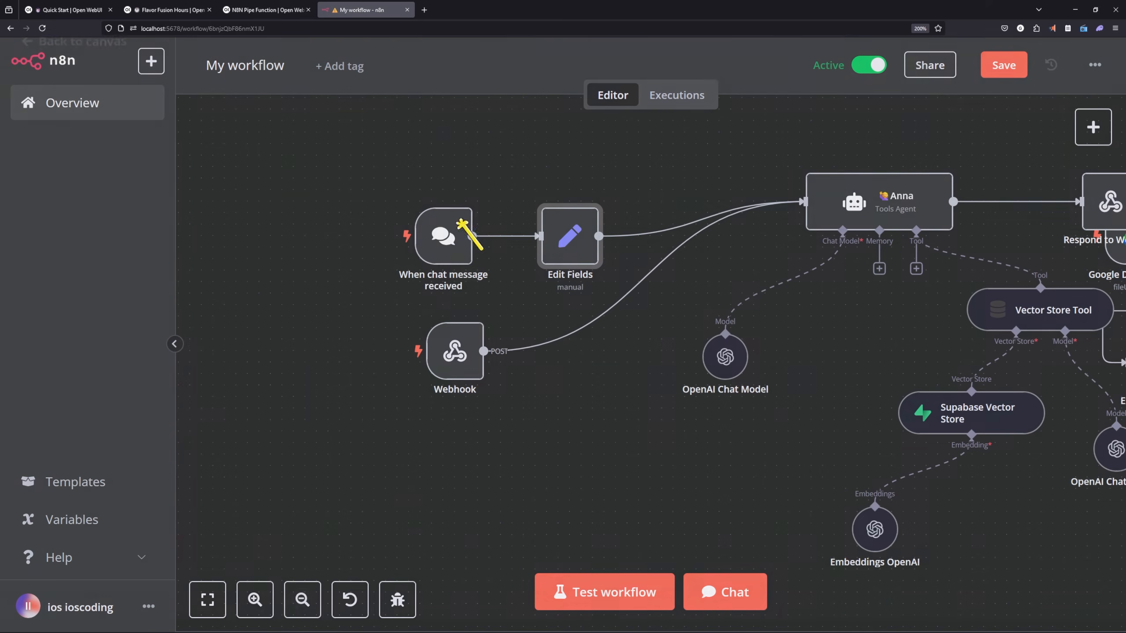
# Resend the hours of operation question in the workflow chat and shift the Edit Fields node slightly closer to Anna
pyautogui.click(733, 594)
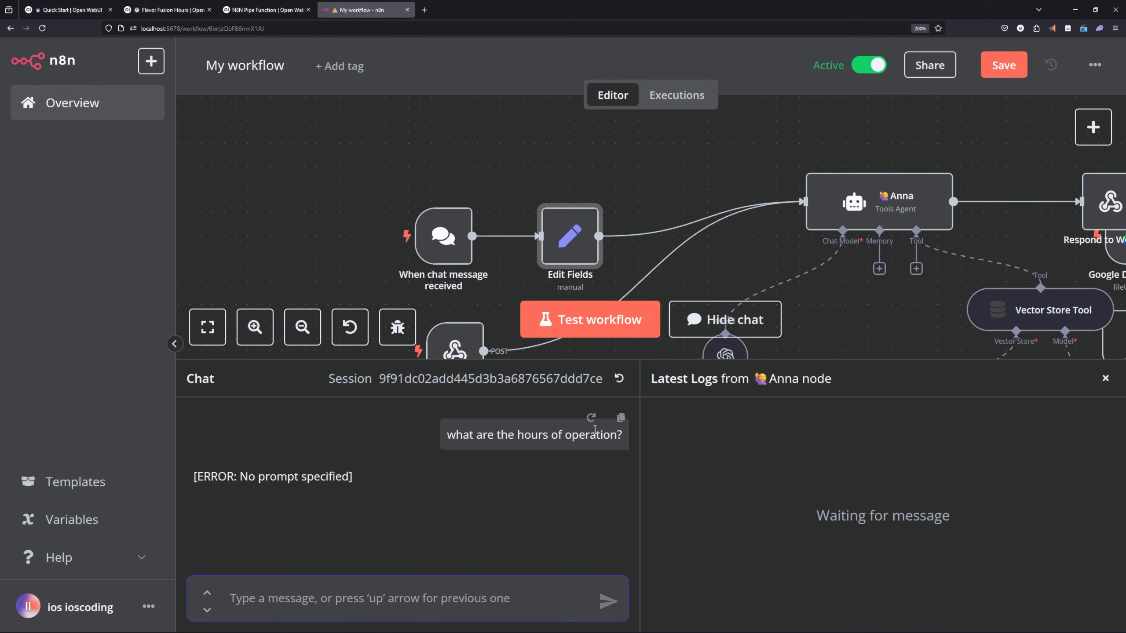
pyautogui.click(621, 418)
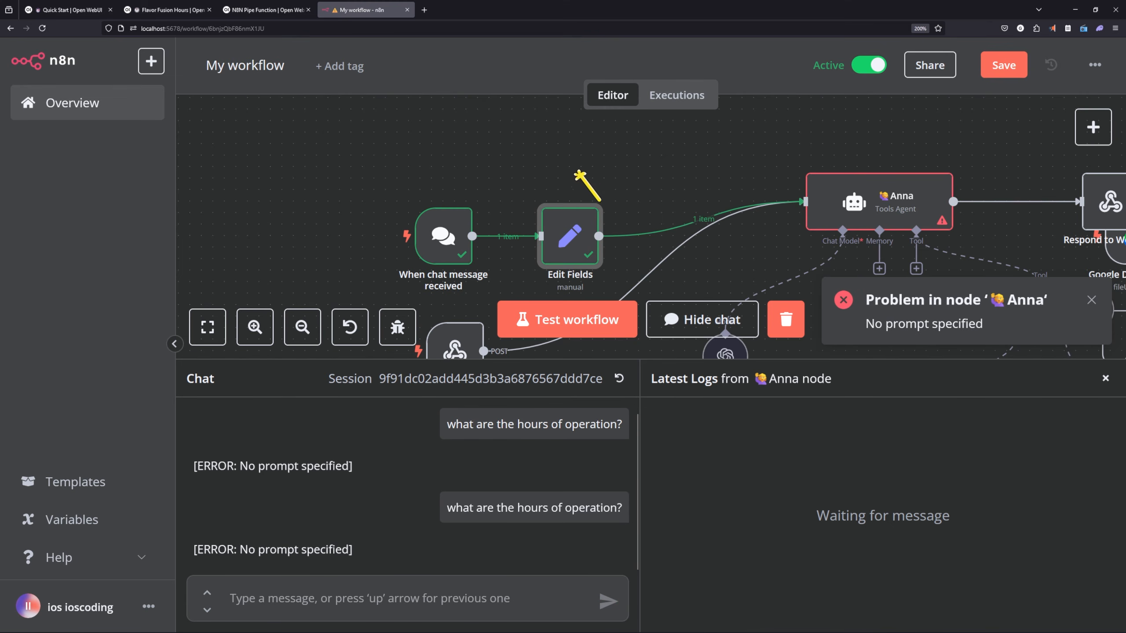
pyautogui.moveTo(567, 258); pyautogui.dragTo(613, 257)
# Map the chat trigger's chatInput into the Edit Fields node as a String field with the value {{ $json.chatInput }}
pyautogui.doubleClick(614, 259)
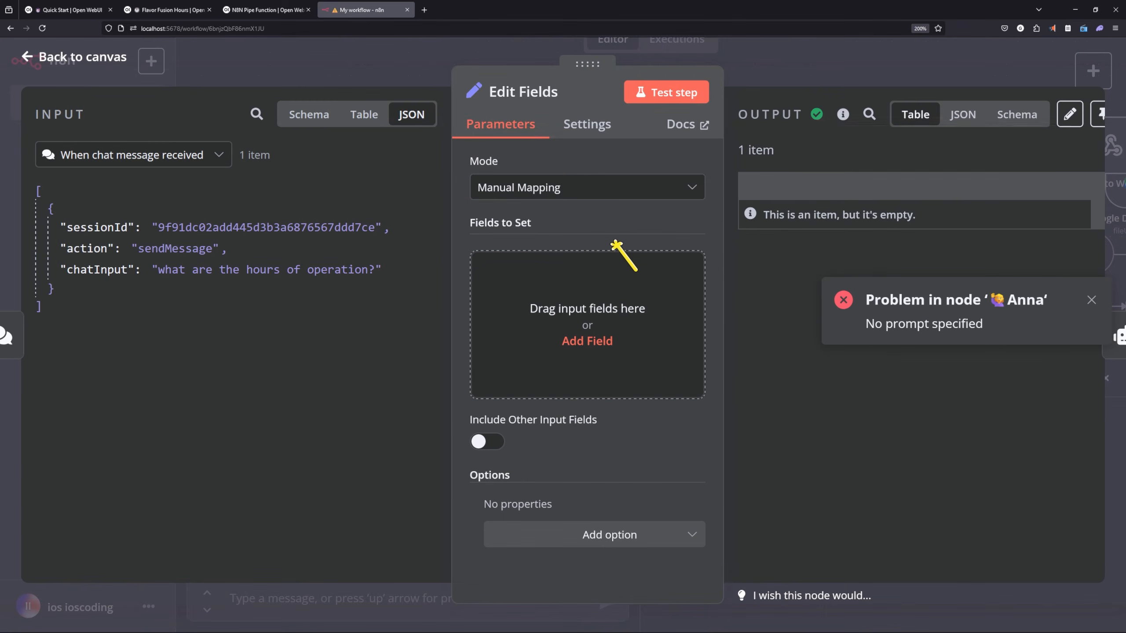
pyautogui.click(767, 67)
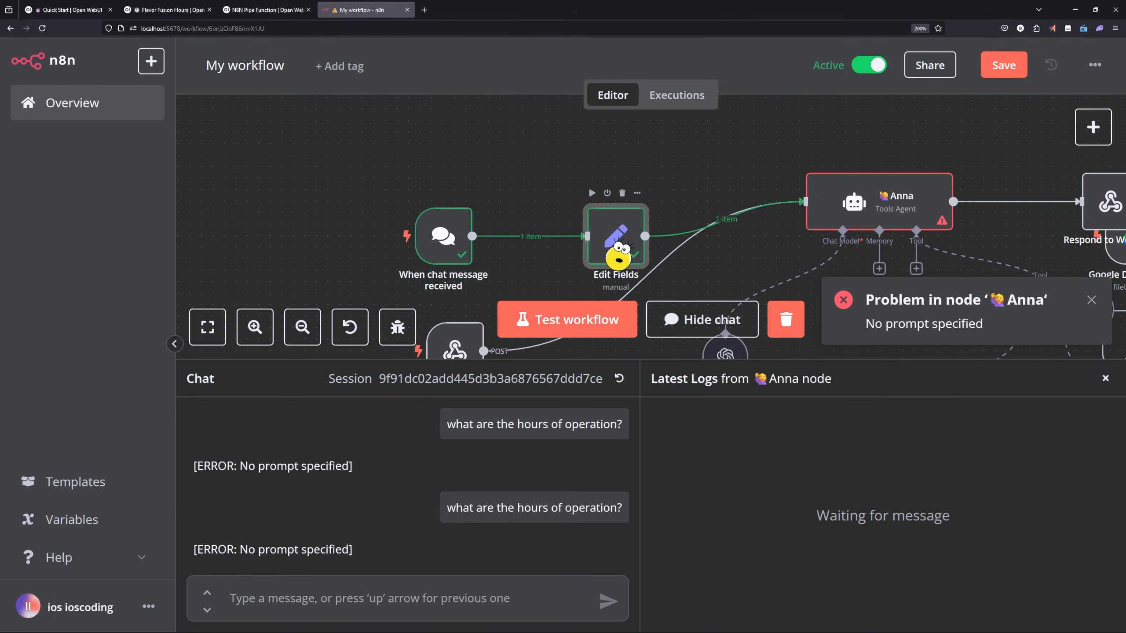
pyautogui.doubleClick(617, 257)
pyautogui.moveTo(80, 270); pyautogui.dragTo(534, 324)
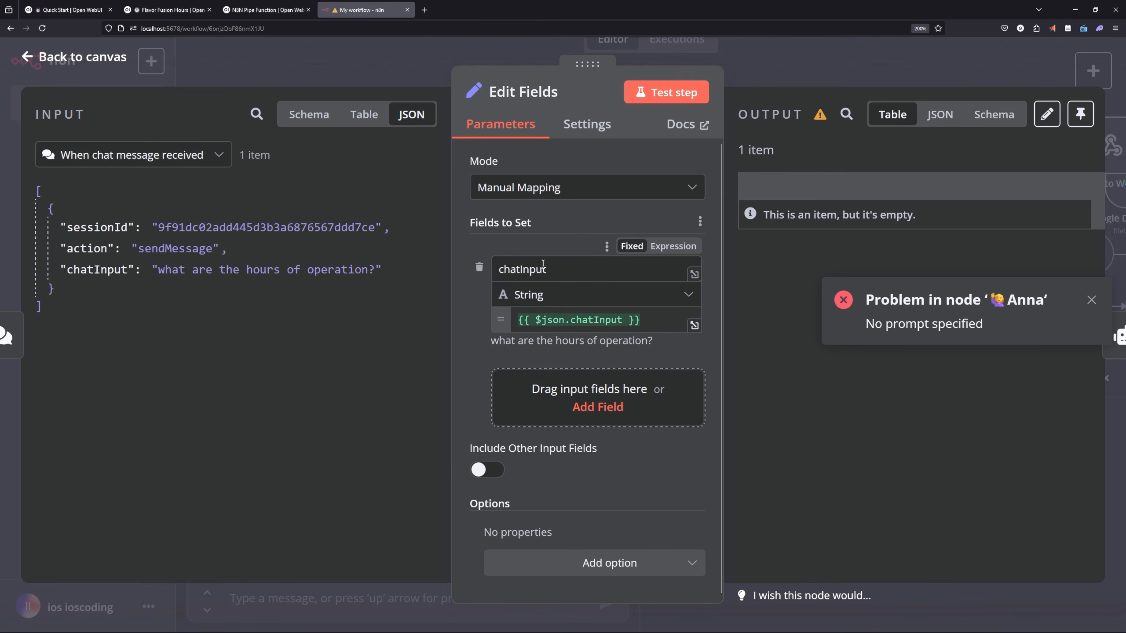
# Rename the Edit Fields field to body.chatInput, test the node, check its output as schema and JSON, and return to the canvas
pyautogui.click(499, 270)
pyautogui.write('body.')
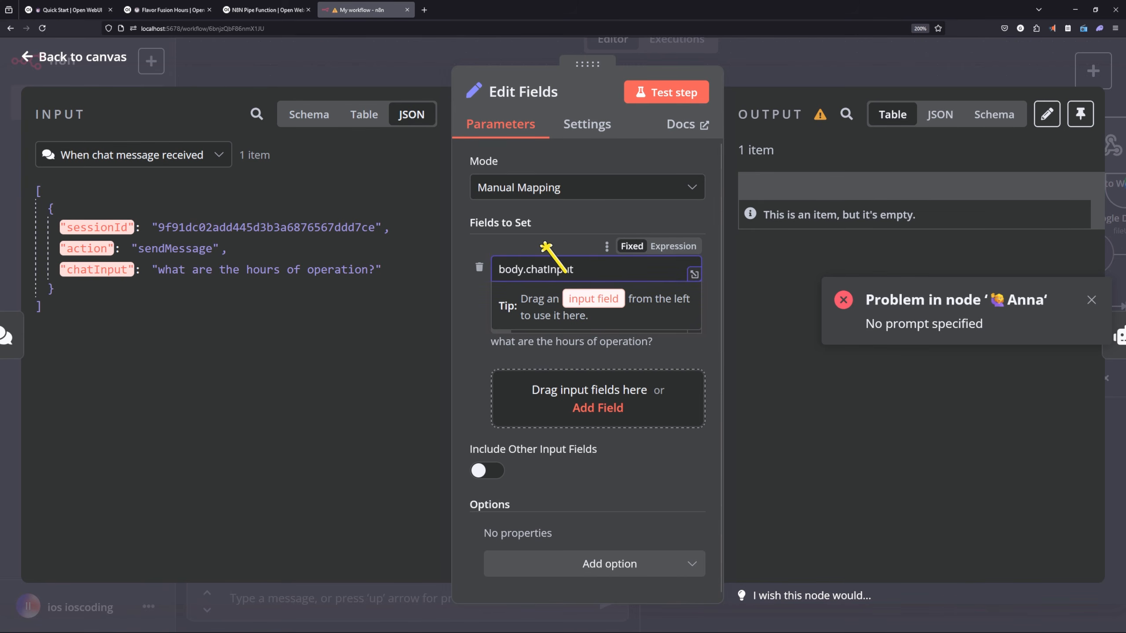
pyautogui.click(674, 92)
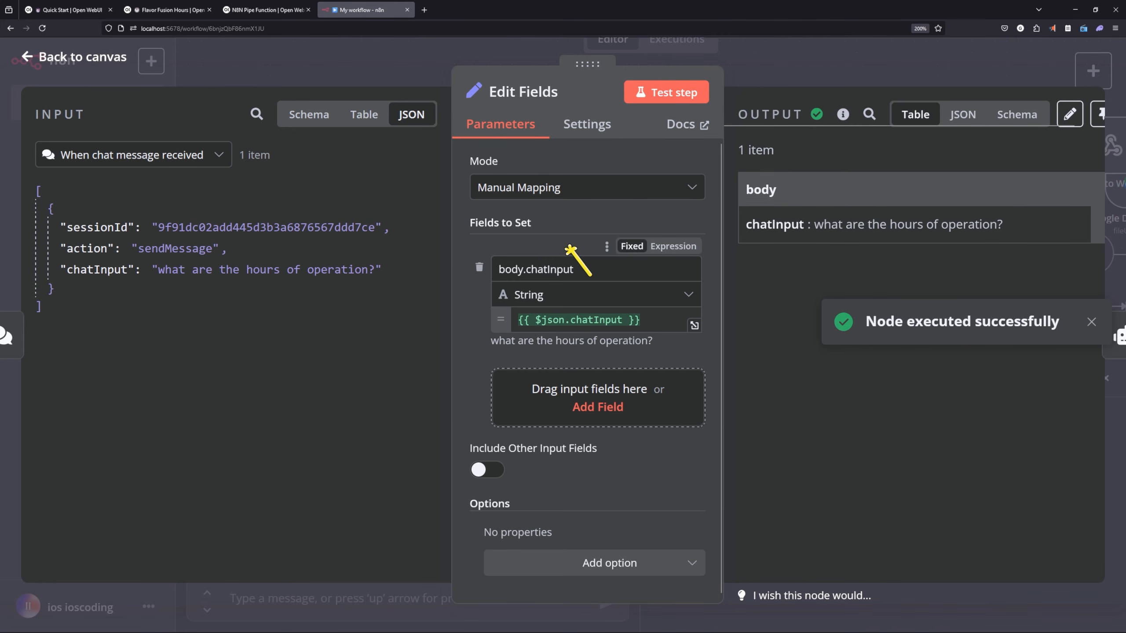
pyautogui.click(1012, 116)
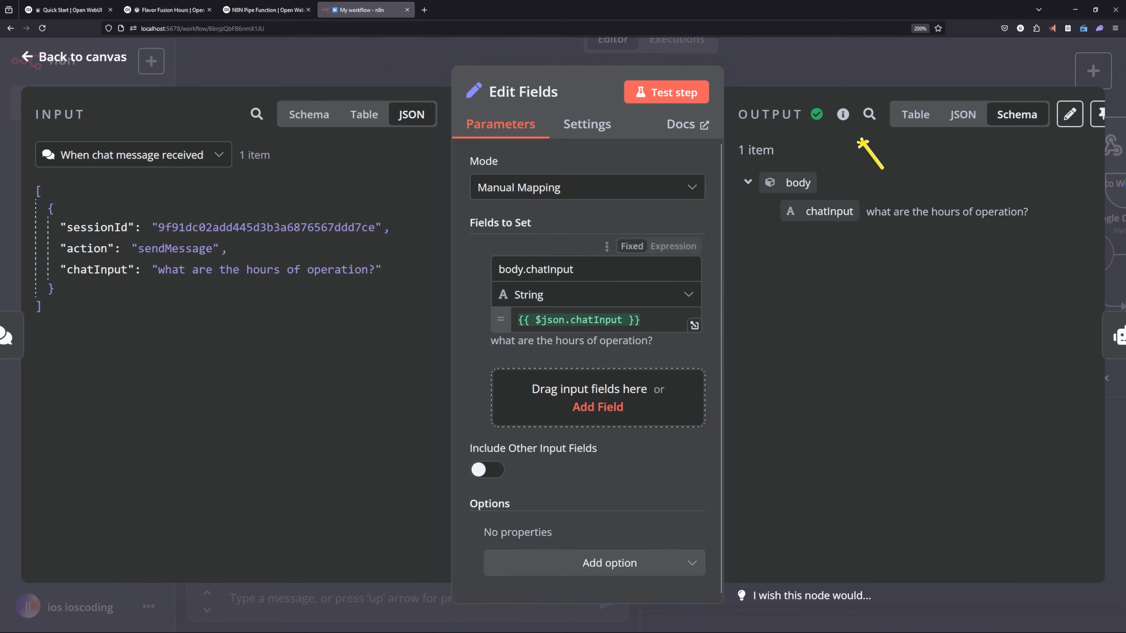
pyautogui.click(961, 118)
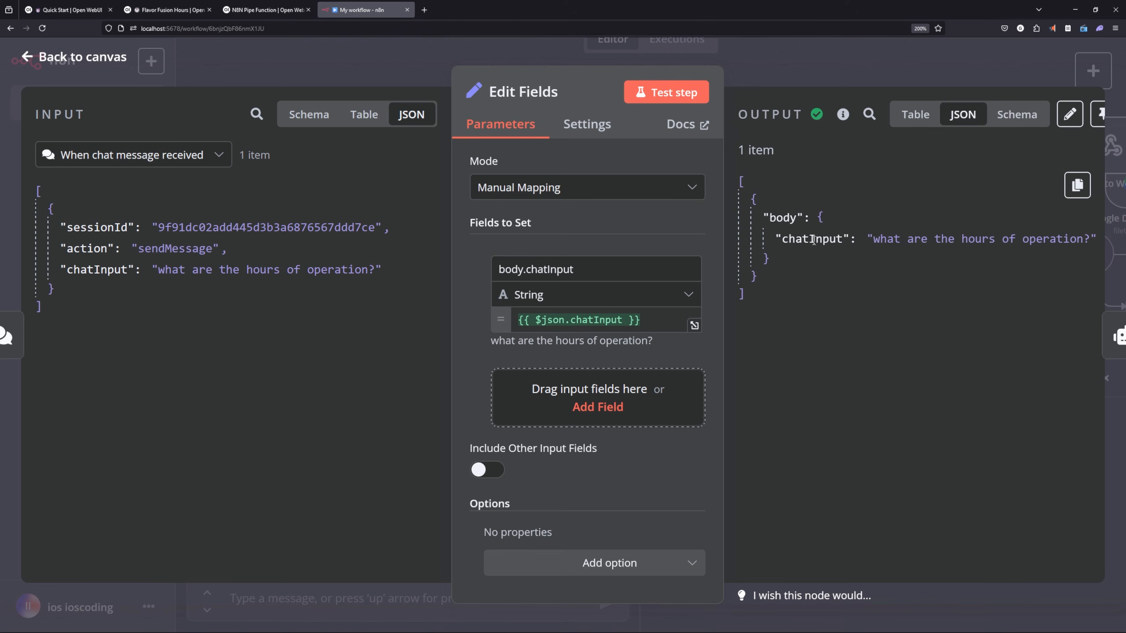
pyautogui.press('Escape')
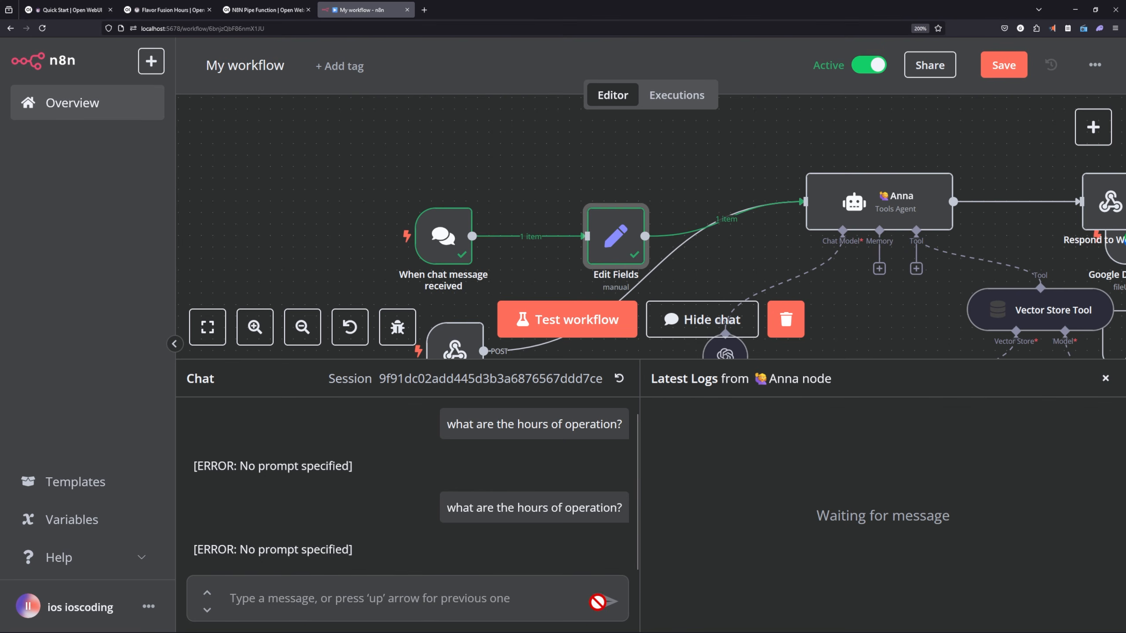
# Reset the workflow chat session and send the message "what are the hours of operation?"
pyautogui.click(619, 378)
pyautogui.click(714, 384)
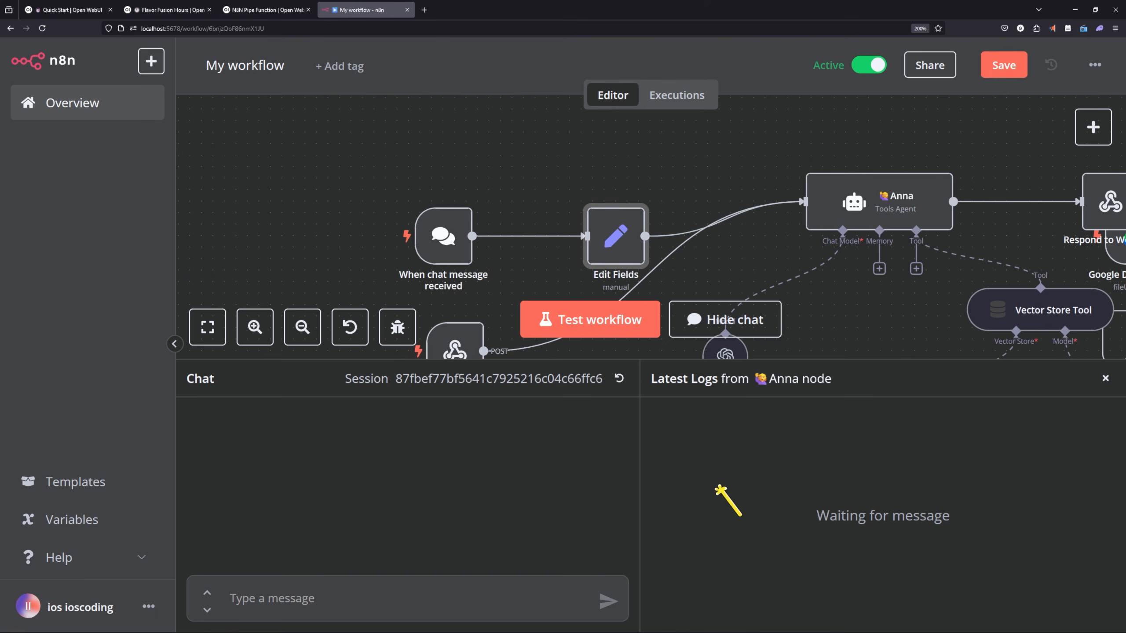
pyautogui.click(390, 596)
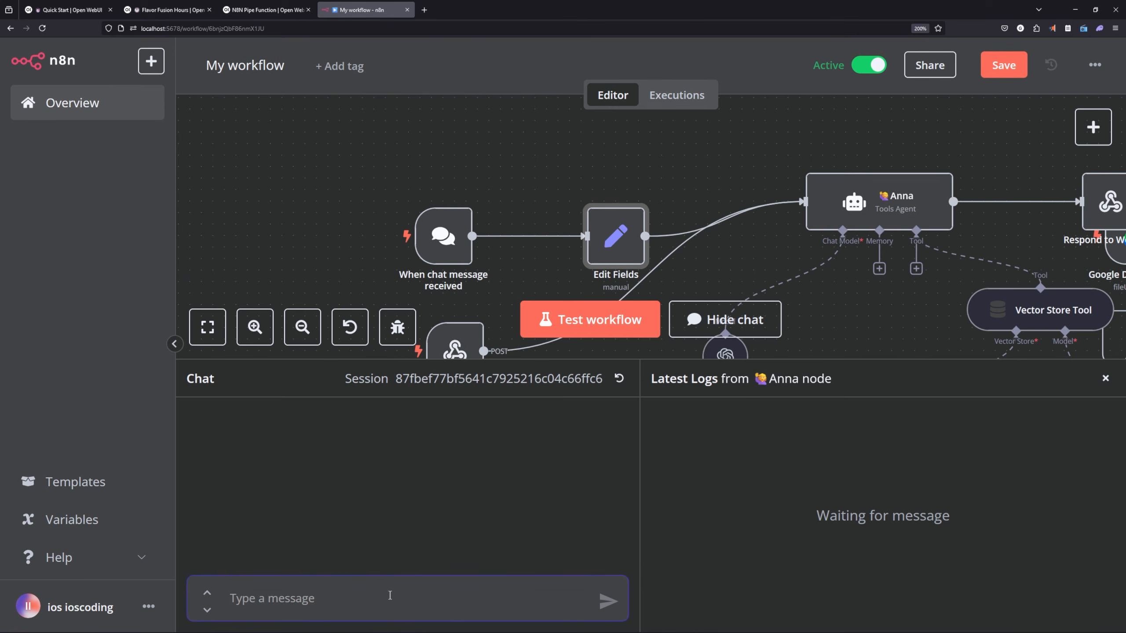
pyautogui.write('what are the hours of operation?')
pyautogui.press('Return')
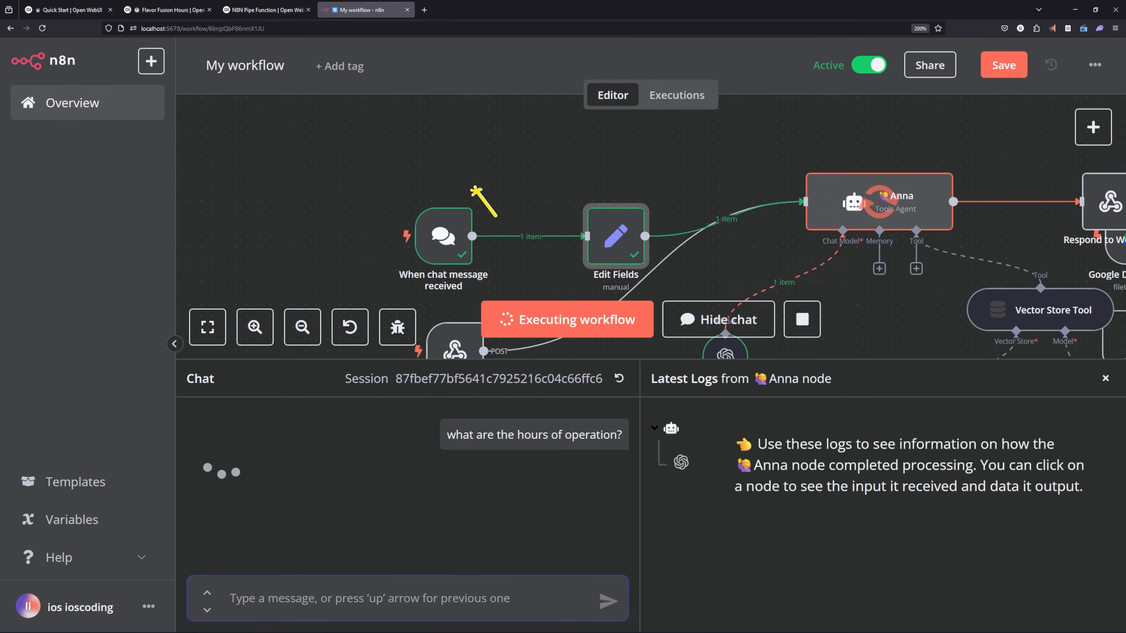
# Review the workflow execution and the agent's chat reply, fit the workflow in view, and close the chat
pyautogui.scroll(-3, 603, 244)
pyautogui.scroll(-3, 620, 235)
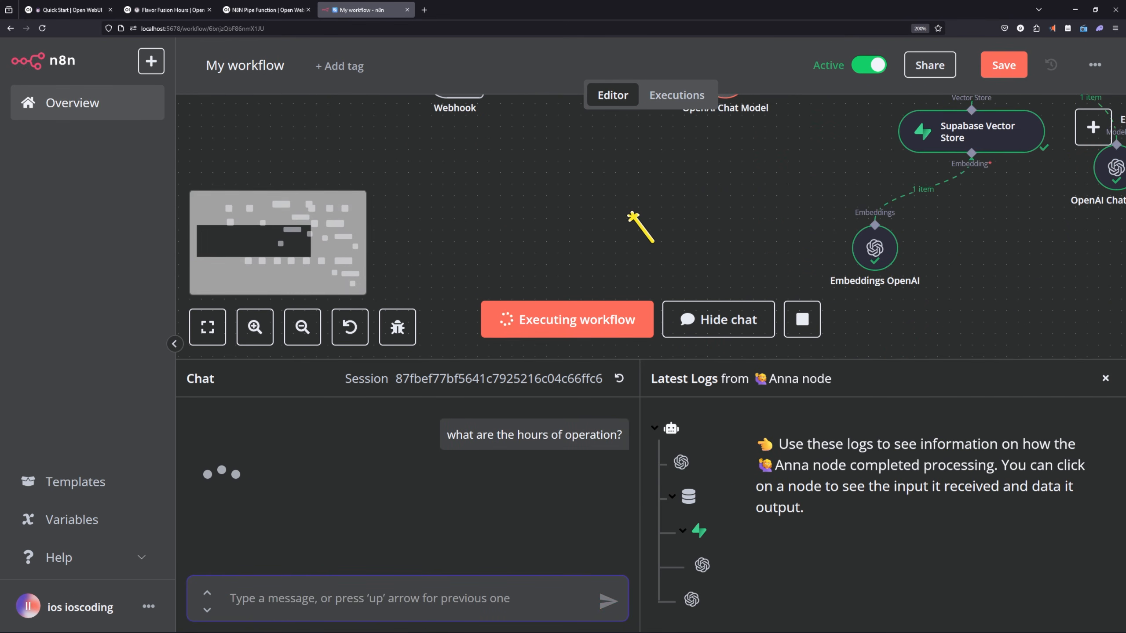
pyautogui.moveTo(724, 155); pyautogui.dragTo(564, 342)
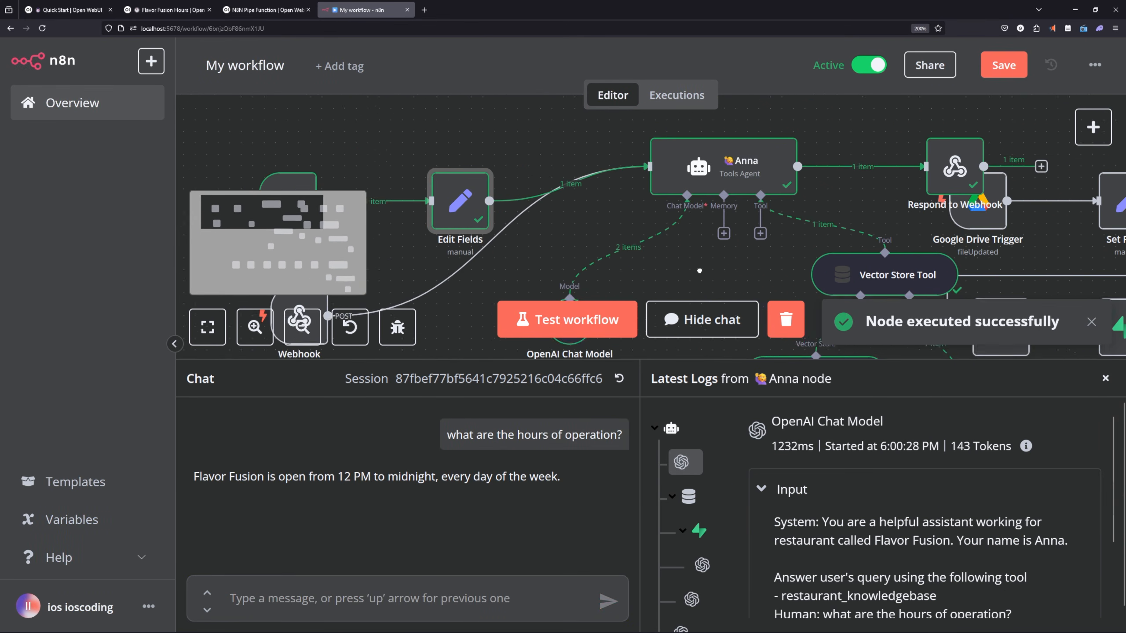
pyautogui.moveTo(208, 476); pyautogui.dragTo(558, 477)
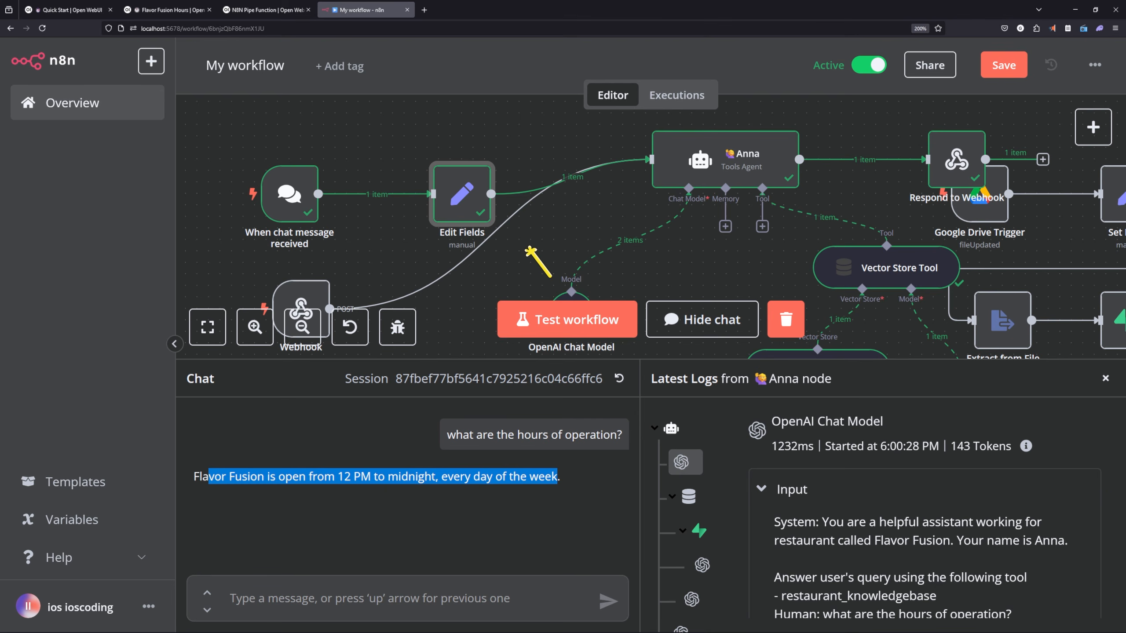
pyautogui.press('1')
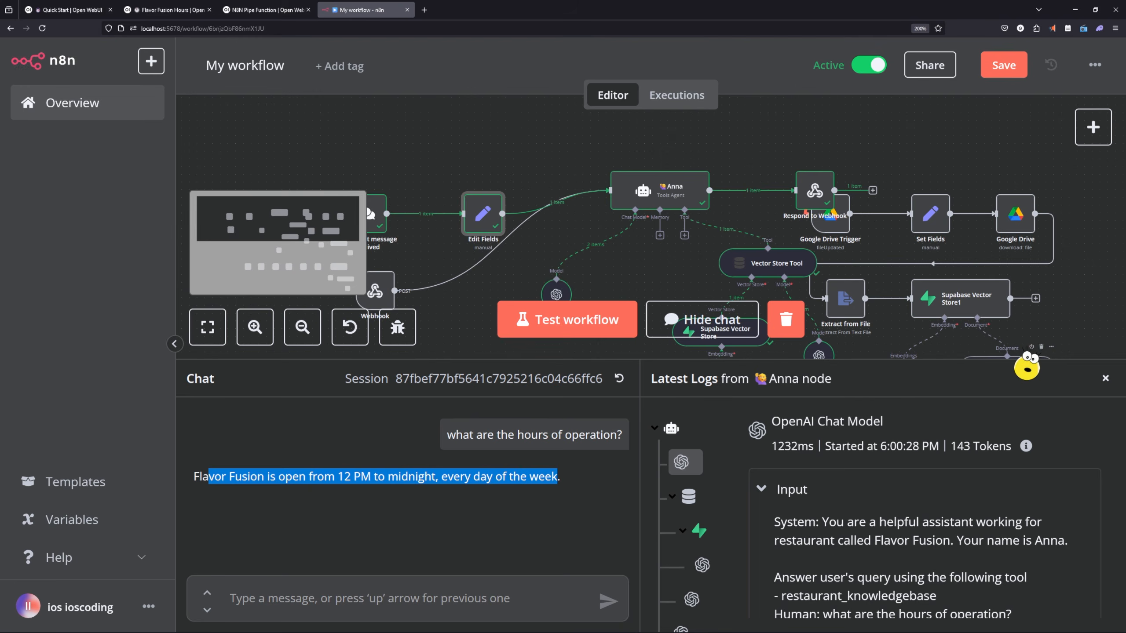
pyautogui.click(1106, 378)
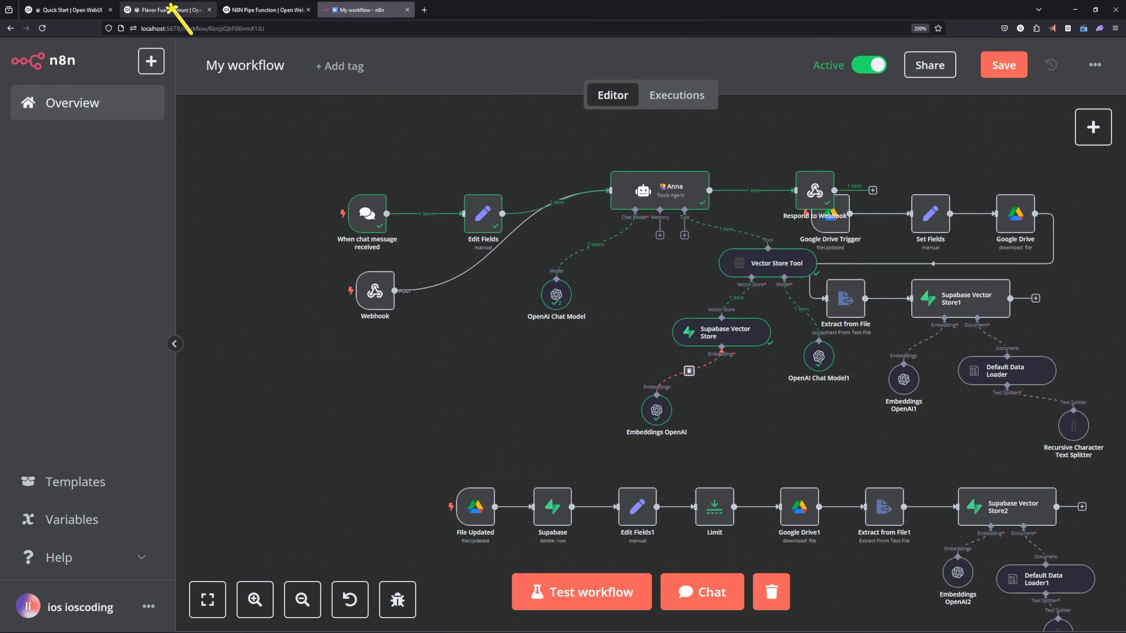
# Switch to the Open WebUI chat to review the n8n pipe answer, and return to the n8n workflow to look over its nodes
pyautogui.click(182, 9)
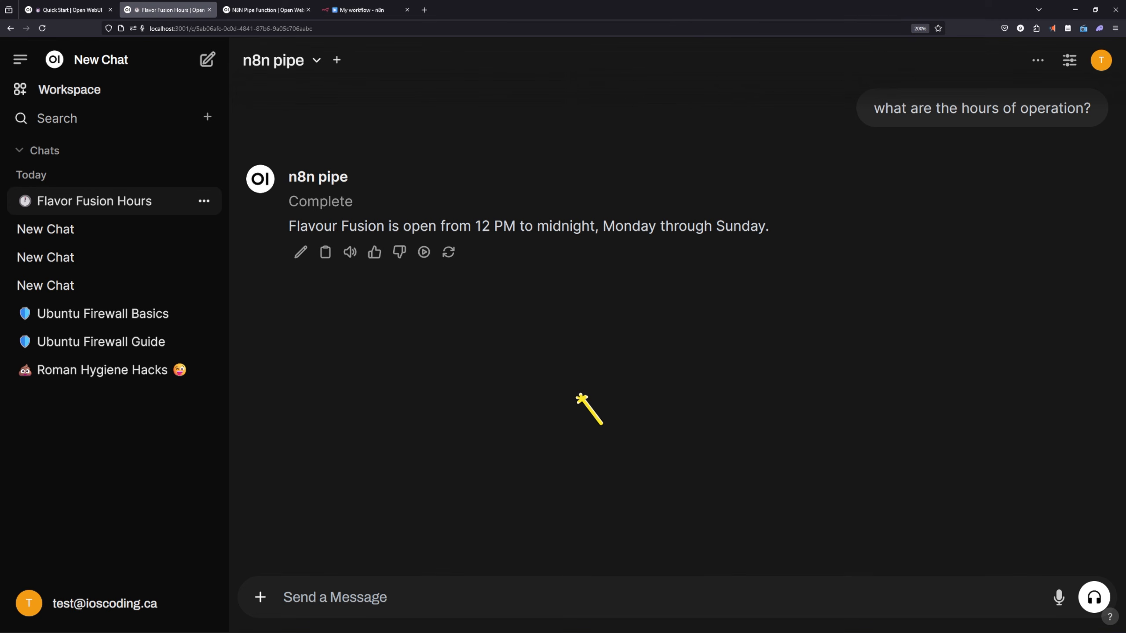
pyautogui.click(362, 10)
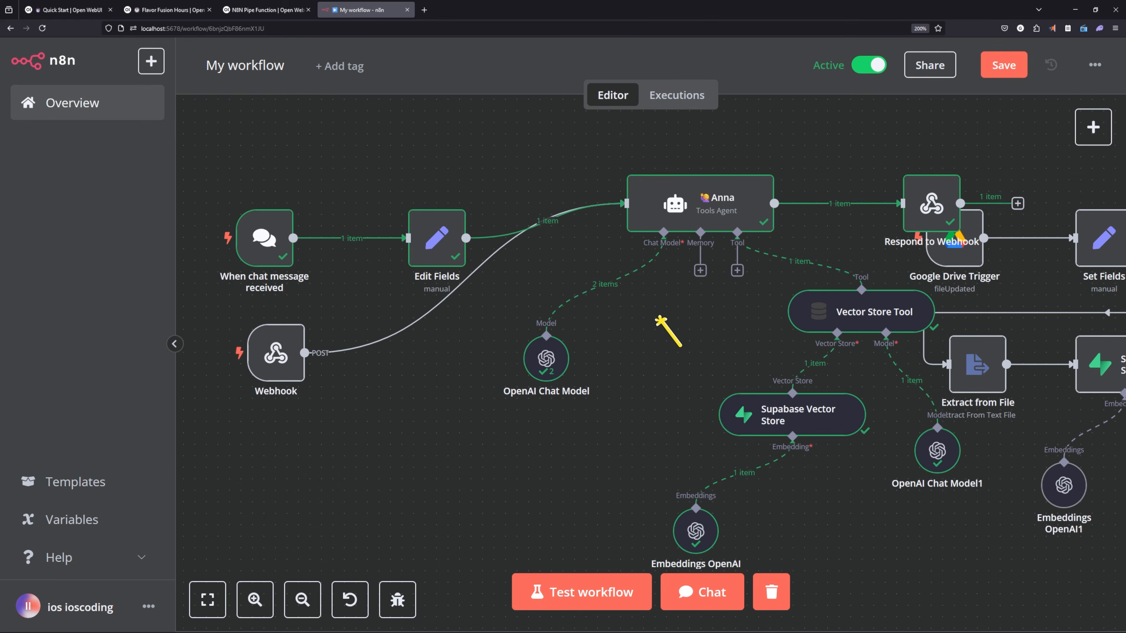
pyautogui.scroll(-2, 681, 399)
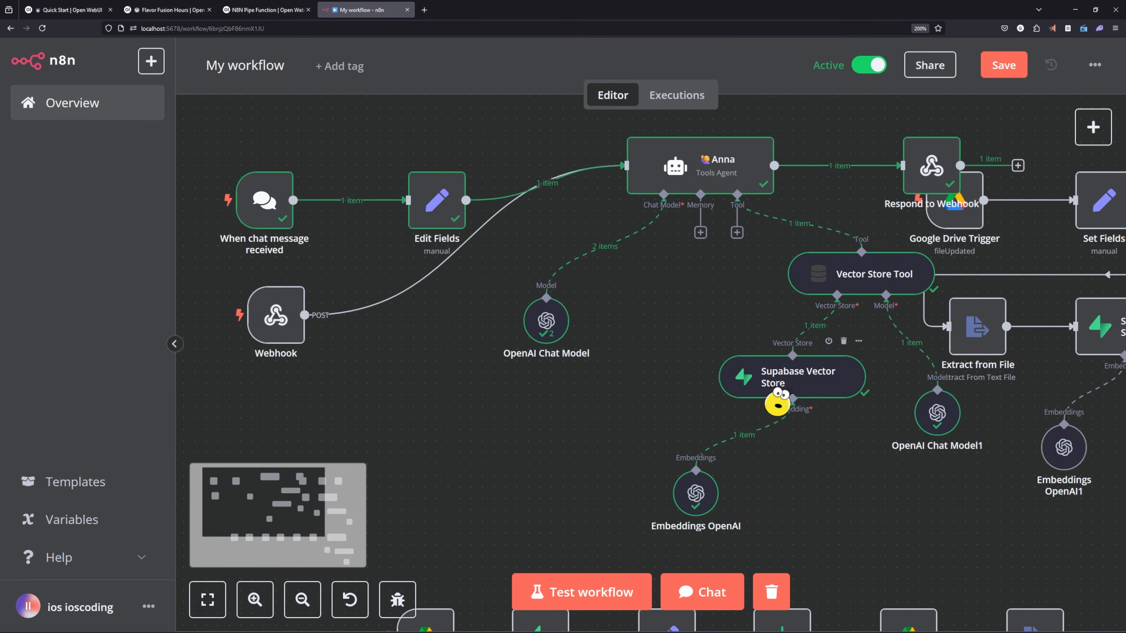
pyautogui.scroll(2, 687, 370)
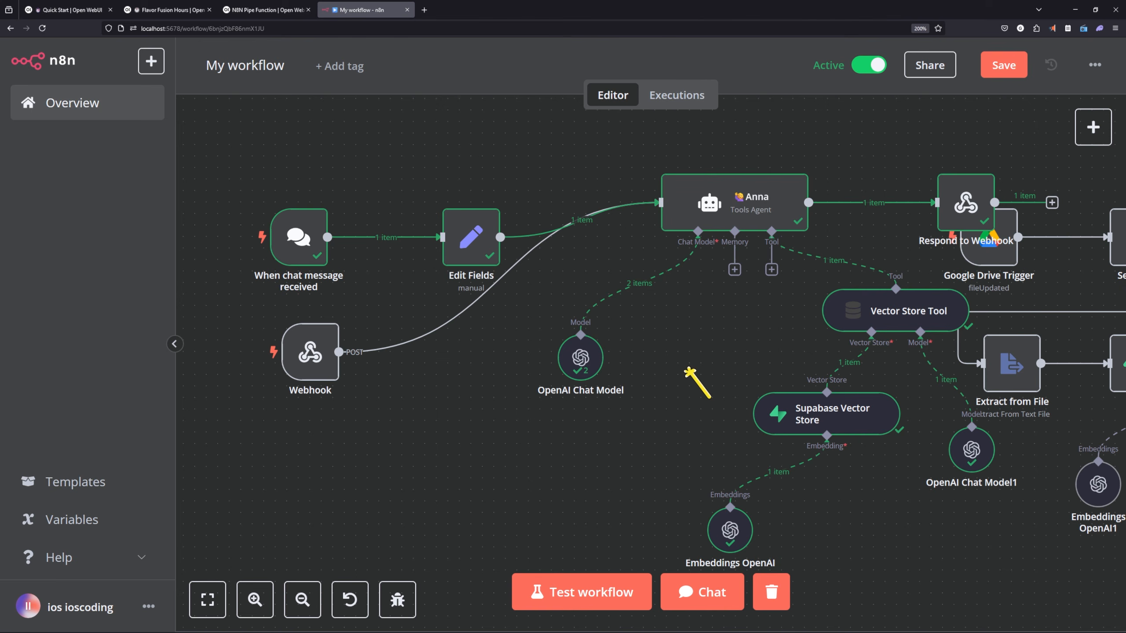
# Switch to the Open WebUI chat, send "butter chicken price" to the n8n pipe model, and read its reply
pyautogui.click(183, 11)
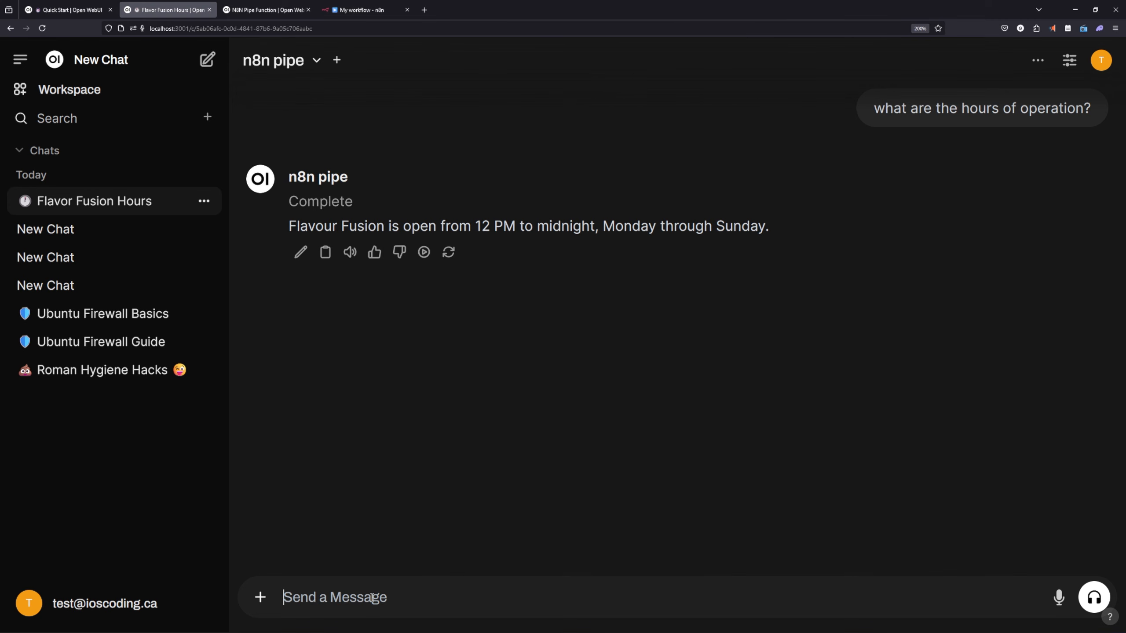
pyautogui.write('butter ch')
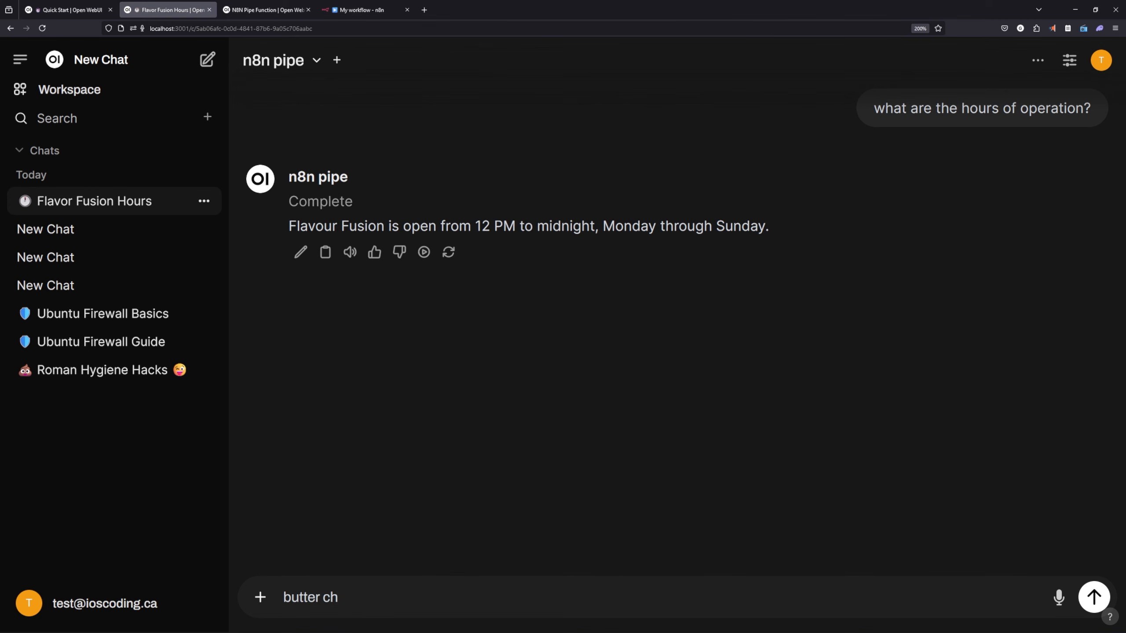
pyautogui.write('oicicklen')
pyautogui.press('BackSpace')
pyautogui.press('BackSpace')
pyautogui.write('en price')
pyautogui.press('Return')
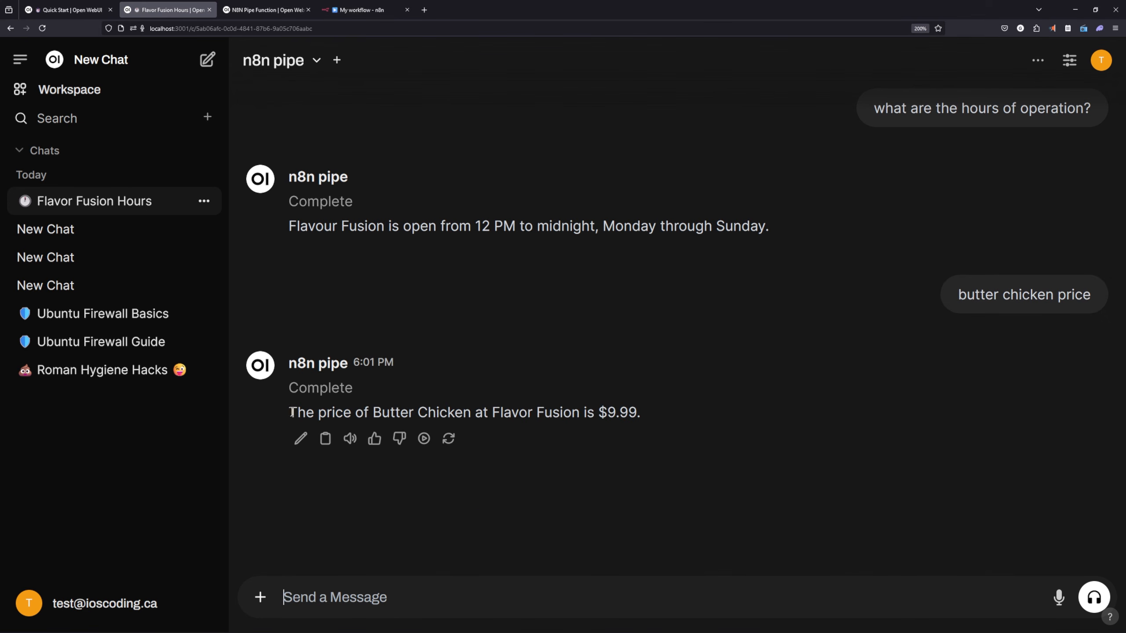
pyautogui.moveTo(289, 413); pyautogui.dragTo(471, 413)
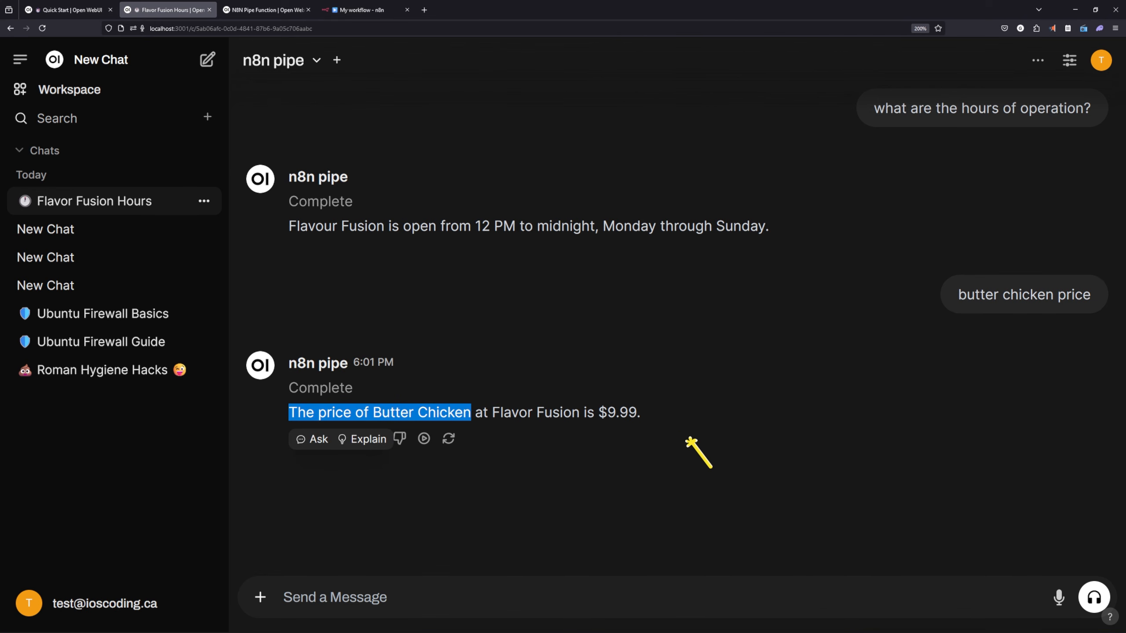
pyautogui.click(665, 446)
pyautogui.moveTo(332, 413); pyautogui.dragTo(616, 413)
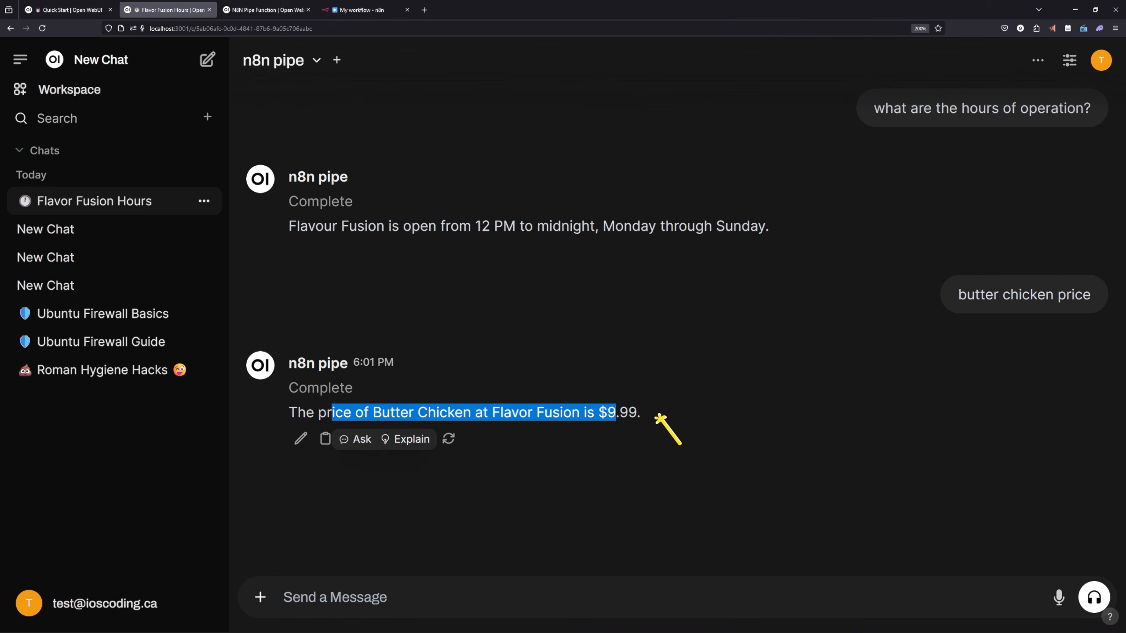
pyautogui.click(691, 414)
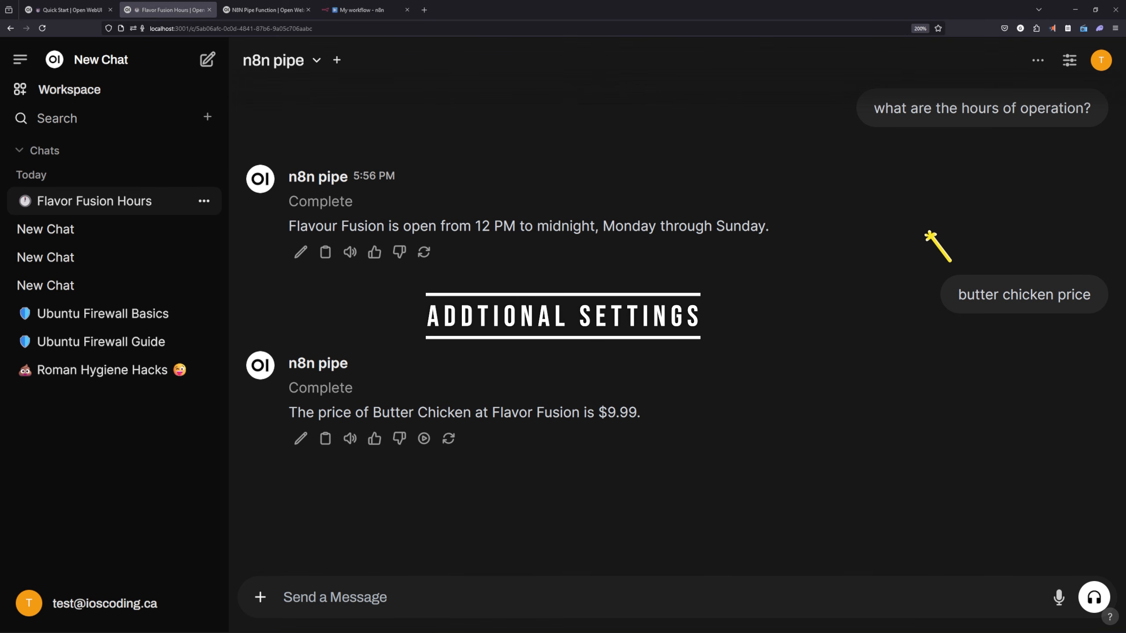
# Open the chat controls, look through the advanced parameters, and set a custom Temperature of 0.05
pyautogui.click(1070, 60)
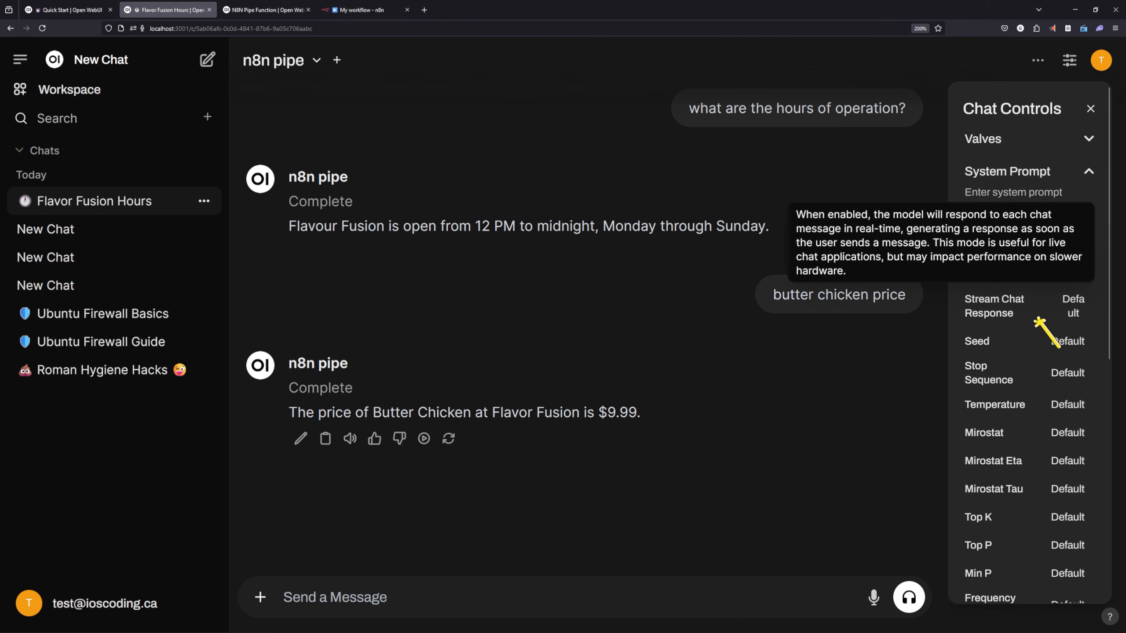
pyautogui.scroll(-5, 1042, 328)
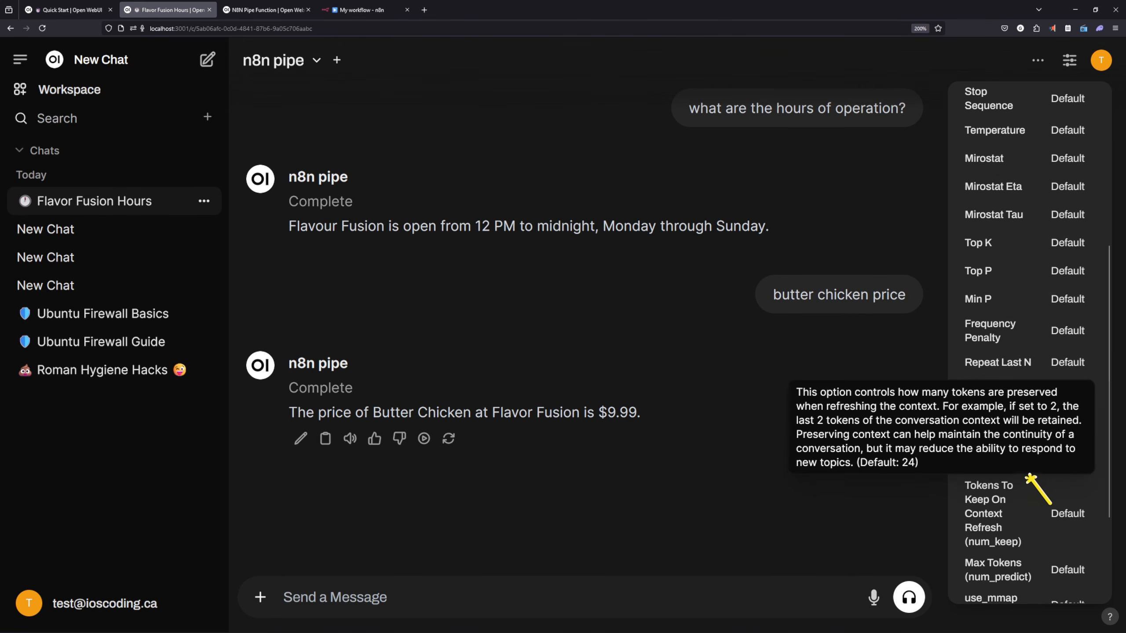
pyautogui.scroll(5, 1028, 457)
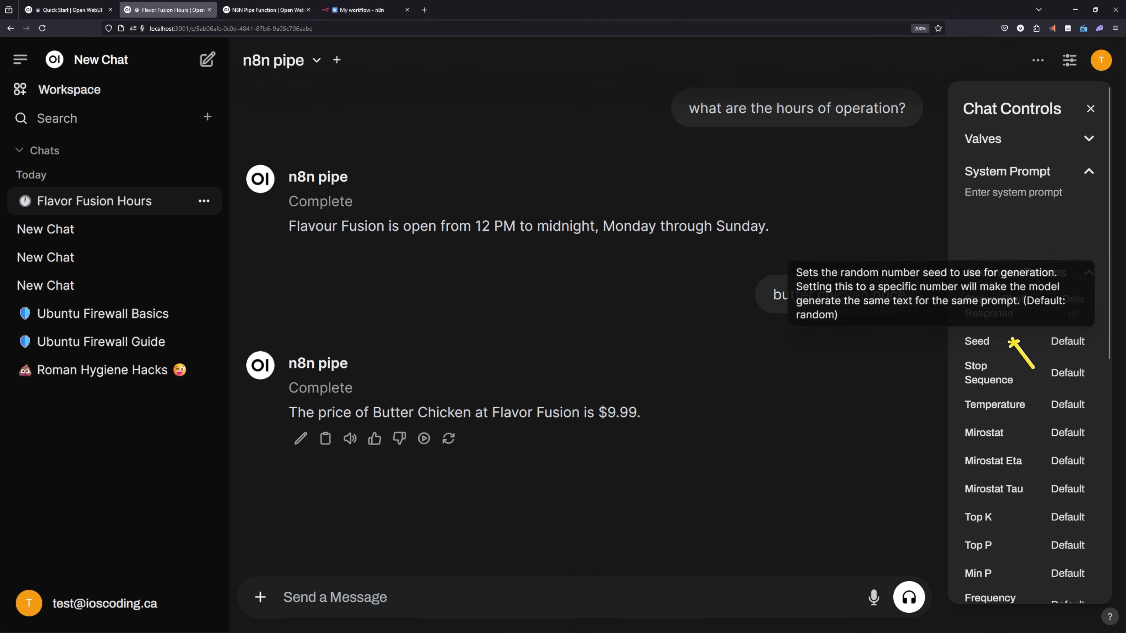
pyautogui.scroll(-5, 1017, 366)
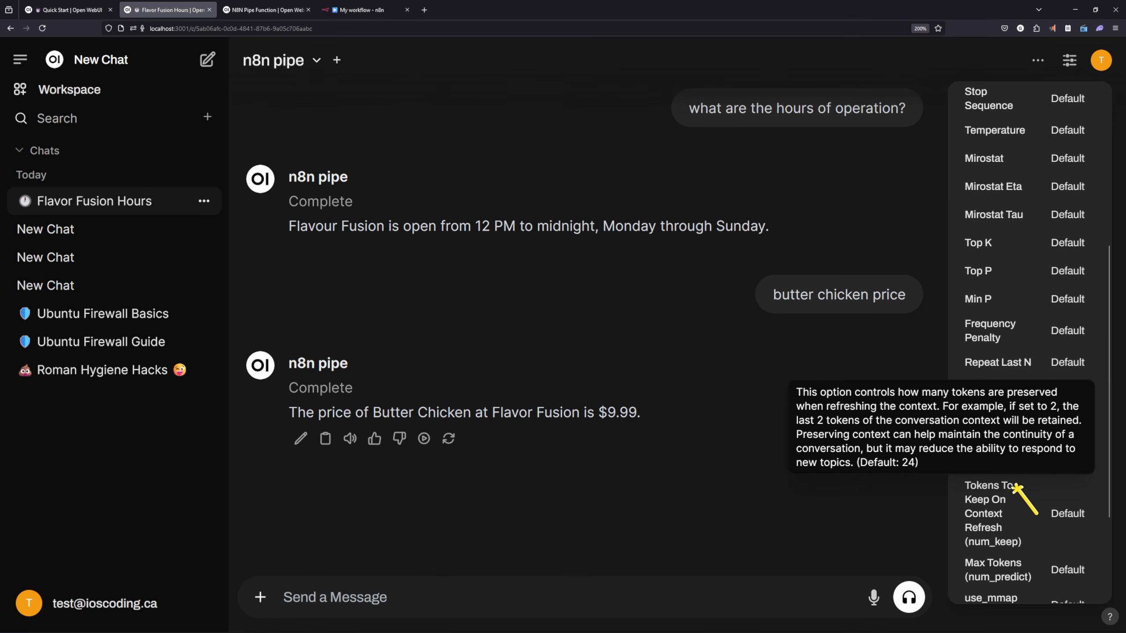
pyautogui.click(1068, 131)
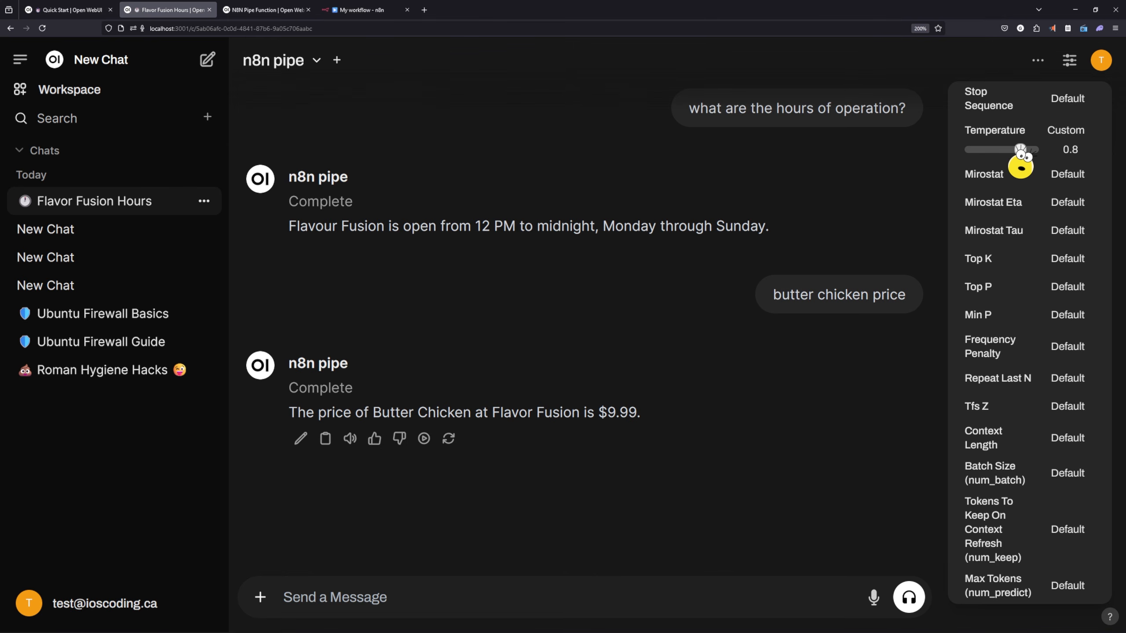
pyautogui.moveTo(1020, 150); pyautogui.dragTo(973, 150)
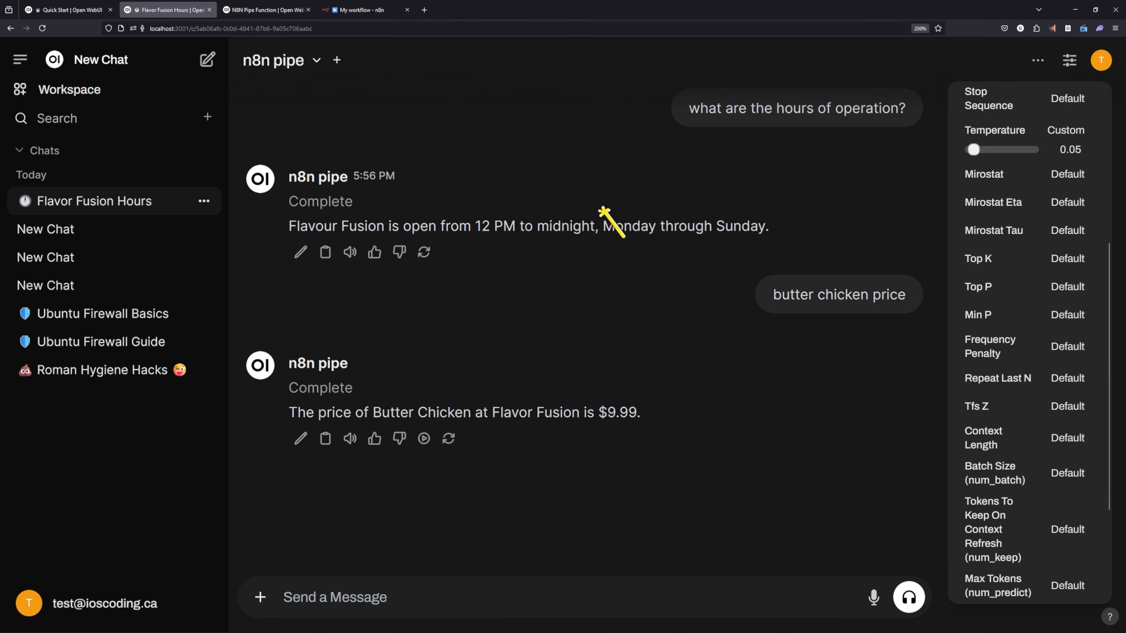
# Open the general settings of the Admin Panel and examine the Enable New Sign Ups option
pyautogui.click(102, 604)
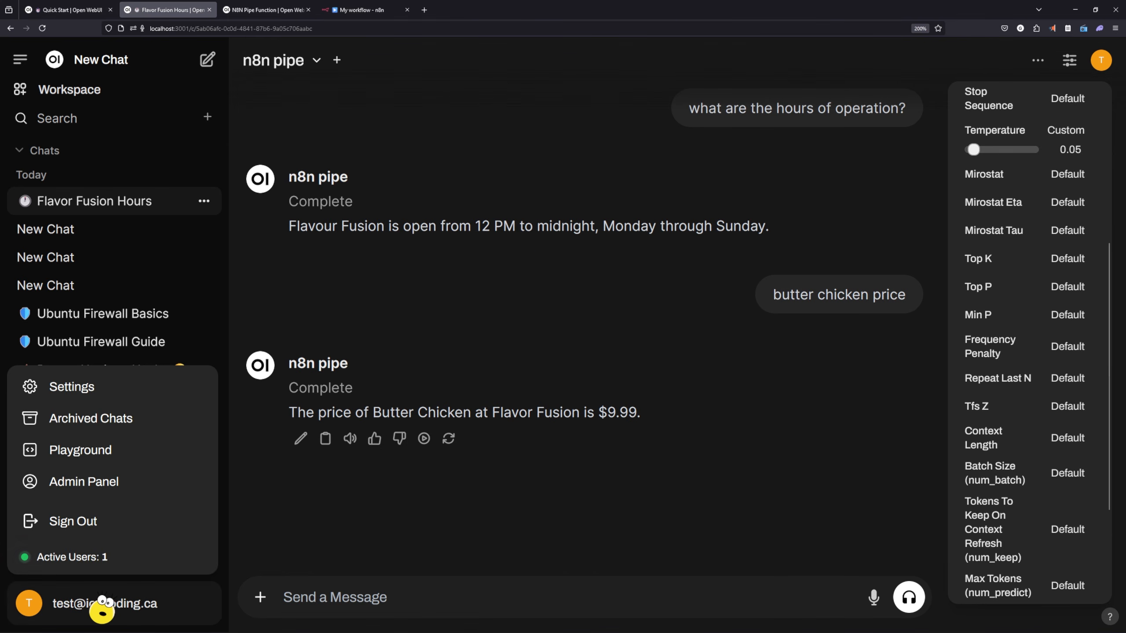
pyautogui.click(104, 488)
pyautogui.click(469, 64)
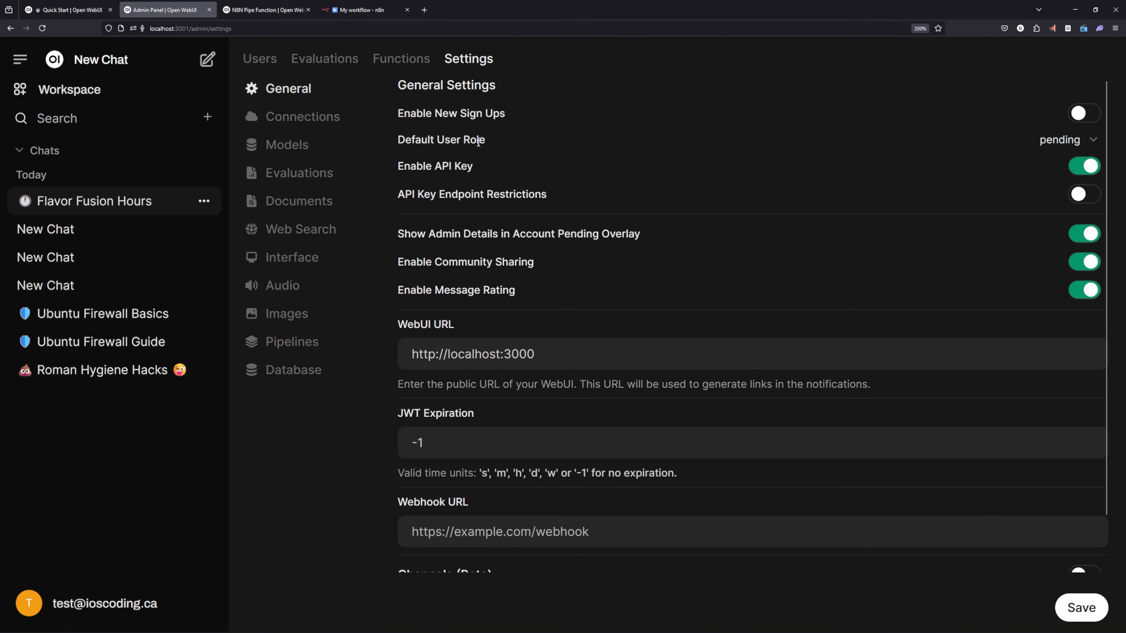
pyautogui.moveTo(435, 114); pyautogui.dragTo(504, 116)
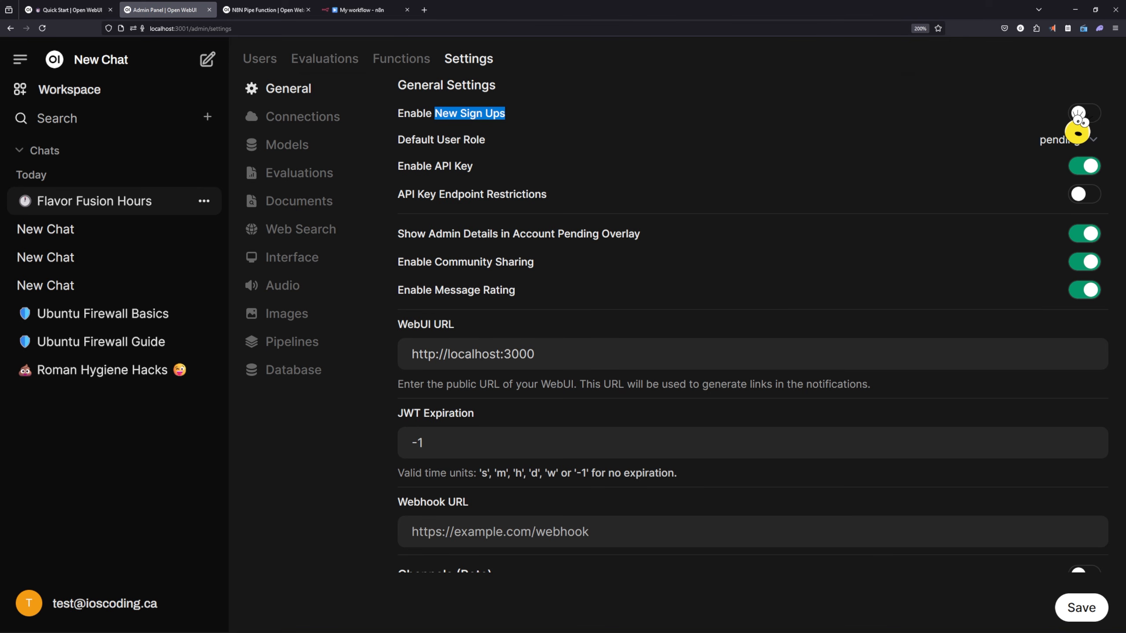
# Inspect the Add User form and its CSV import option in the user administration, and close the dialog without adding anyone
pyautogui.click(260, 61)
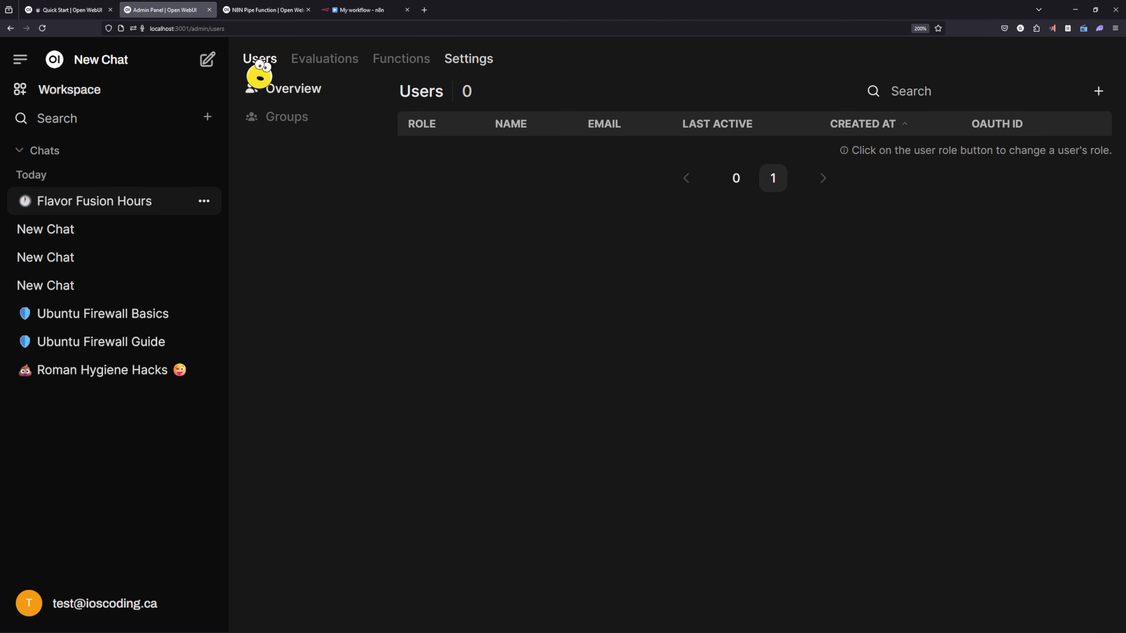
pyautogui.click(1099, 92)
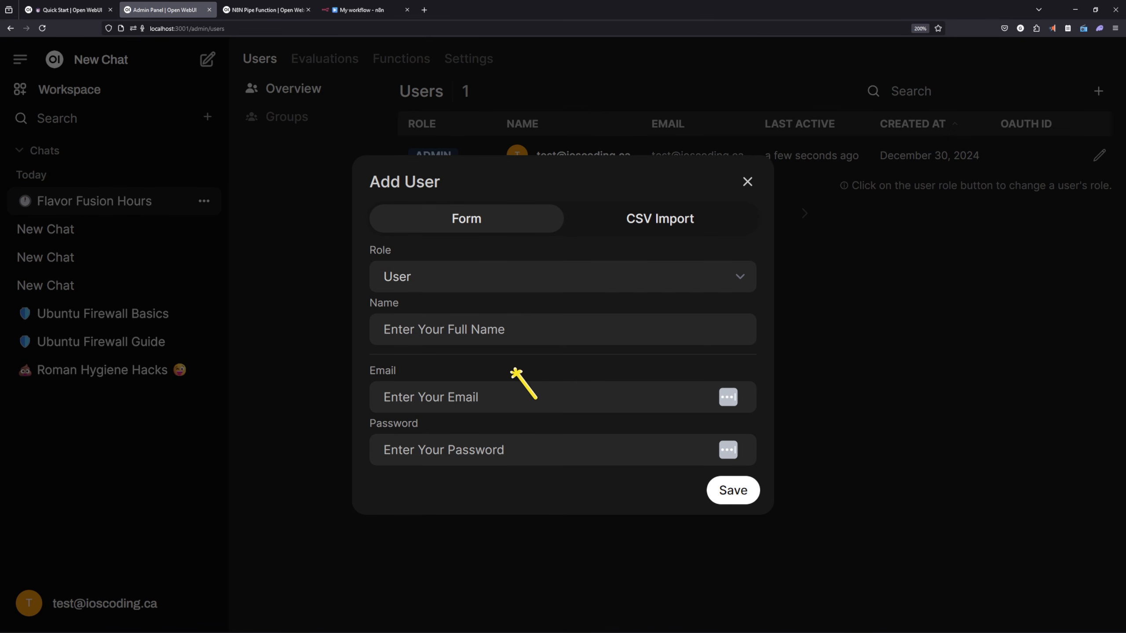
pyautogui.click(663, 226)
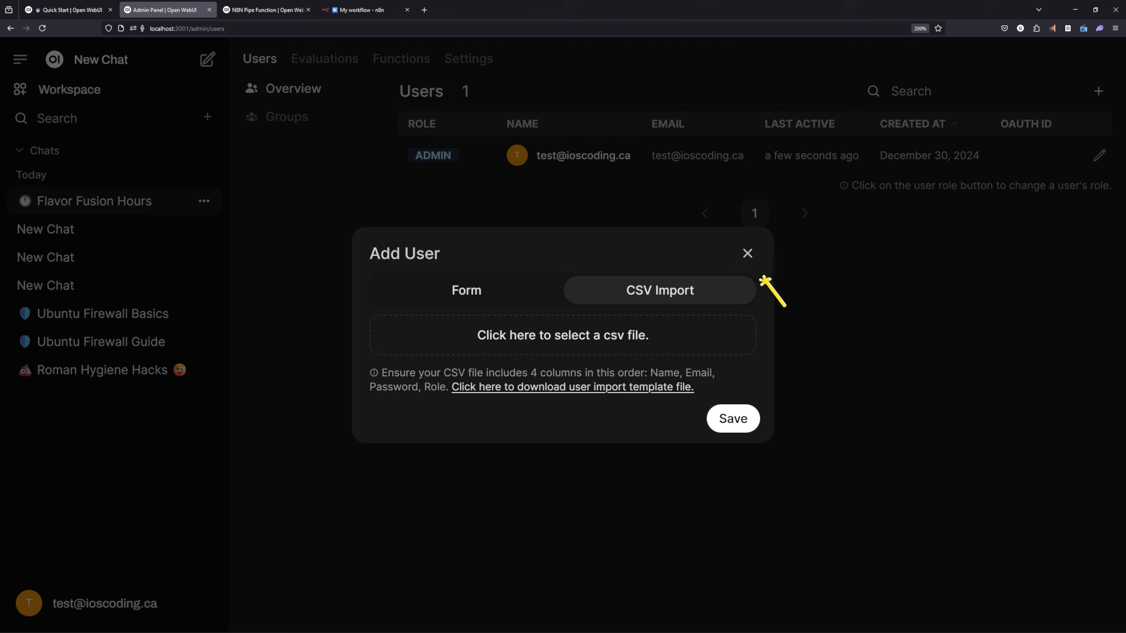
pyautogui.click(747, 262)
# Enable Web Search in the admin settings and open the choice of web search engines
pyautogui.click(471, 59)
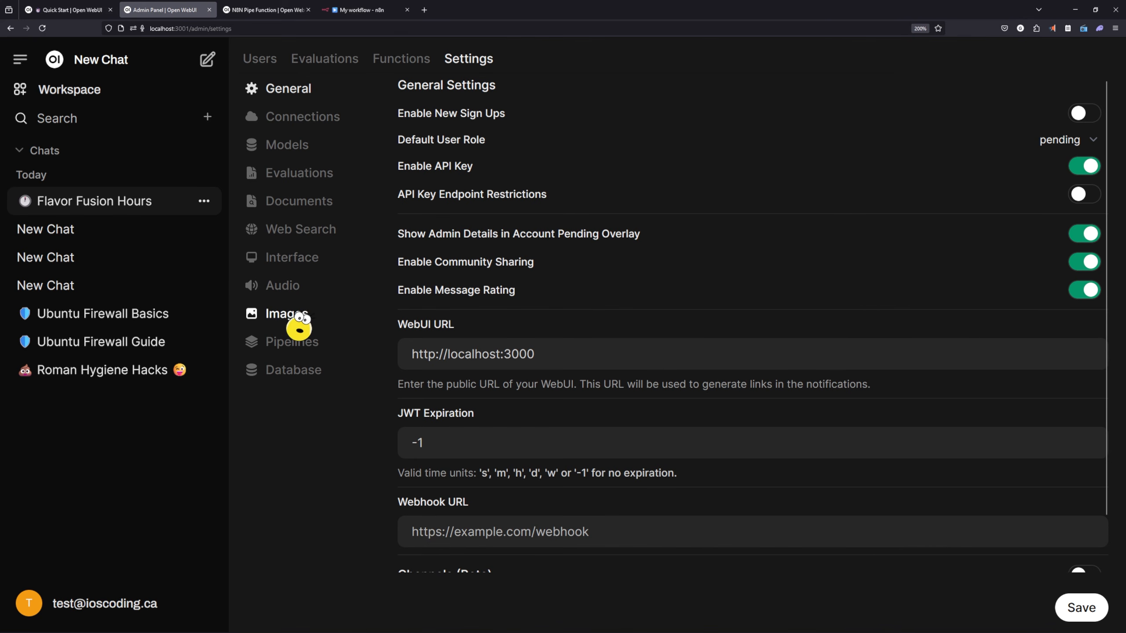
pyautogui.click(284, 234)
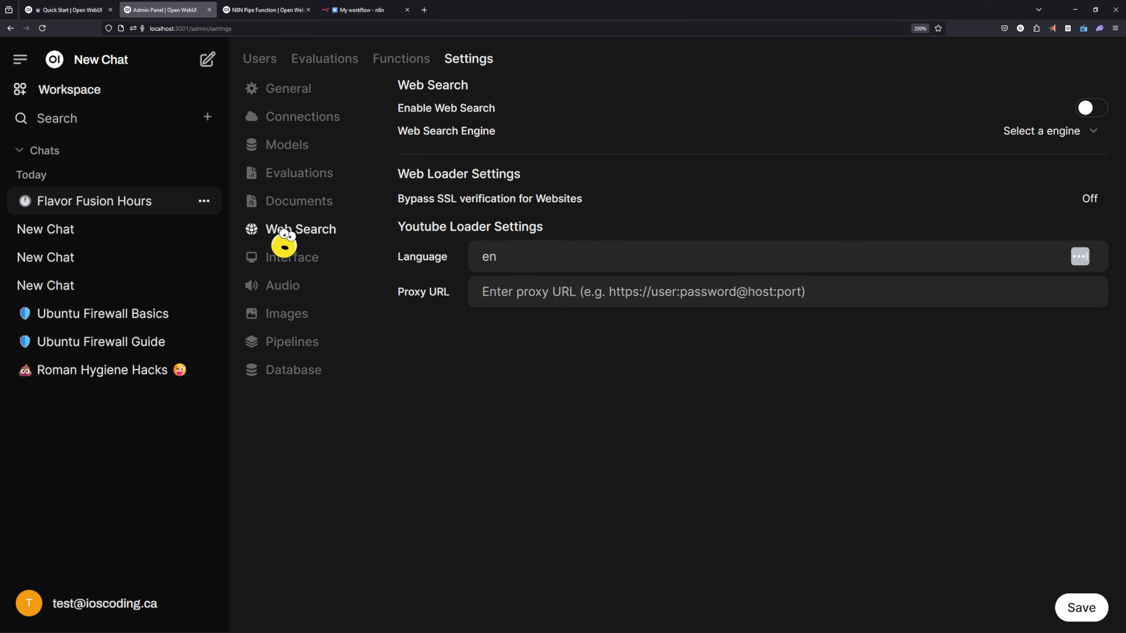
pyautogui.click(1091, 108)
pyautogui.click(1049, 131)
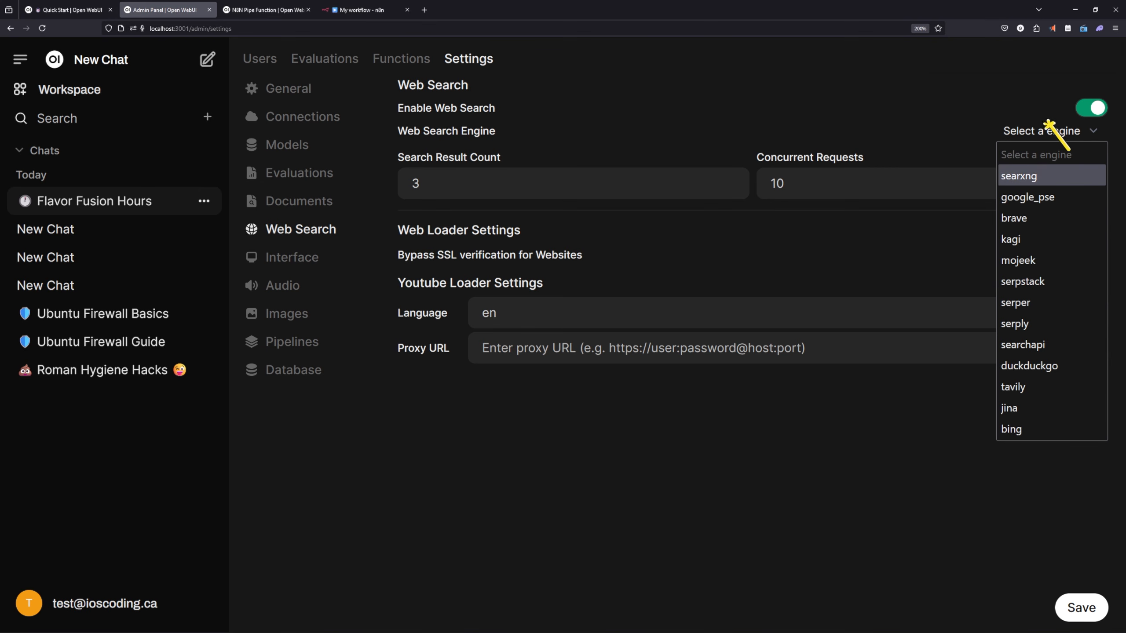